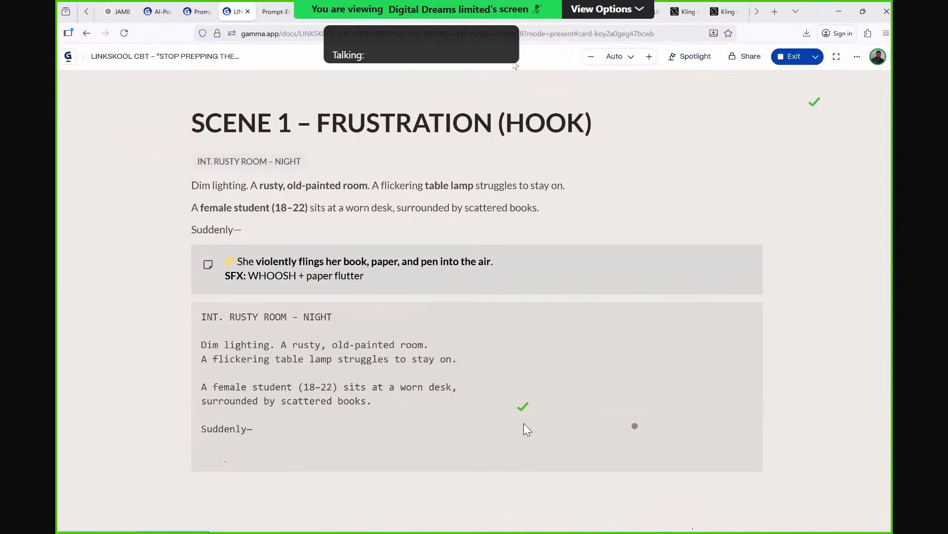
Switch to Google Flow and create a new project.
left_click(522, 12)
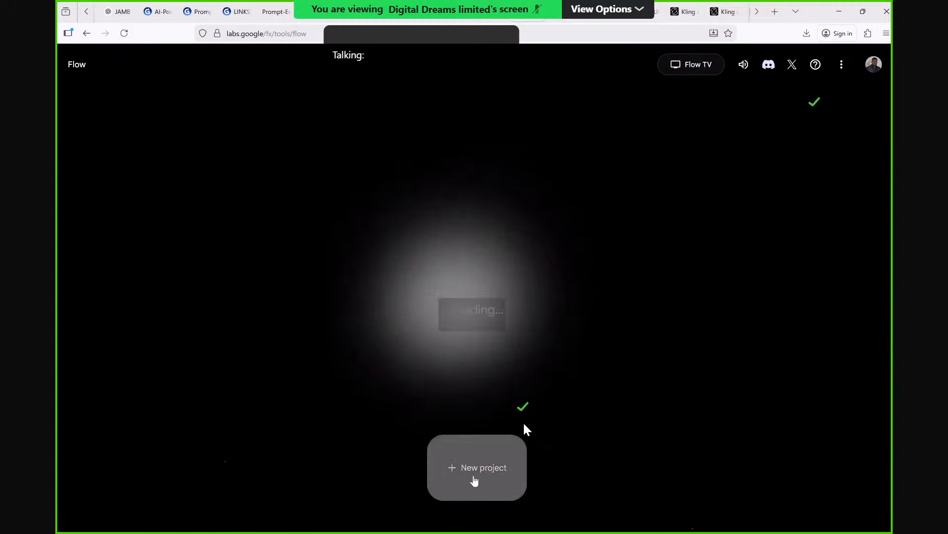
left_click(473, 475)
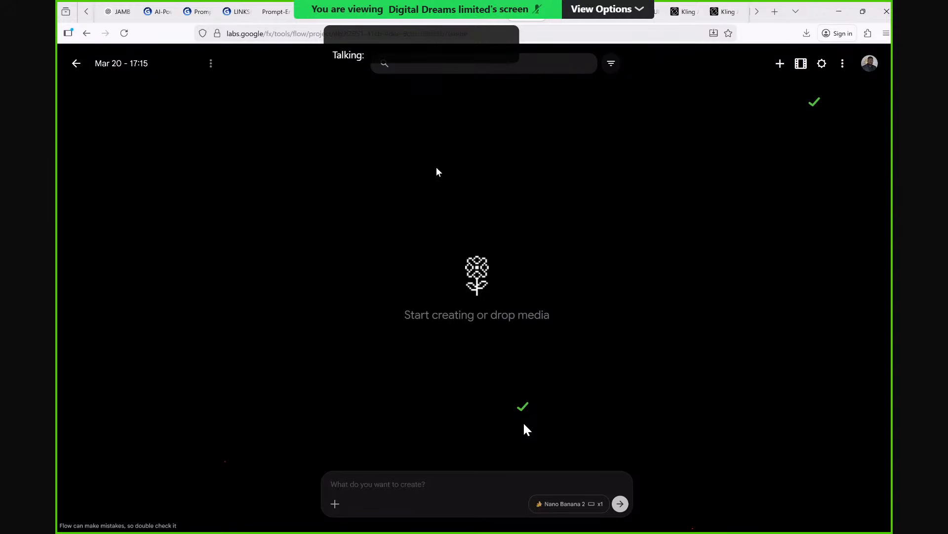
Copy "A female student (18–22) sits at a worn desk, surrounded by scattered books" from the Gamma script into the Flow project's prompt.
left_click(237, 12)
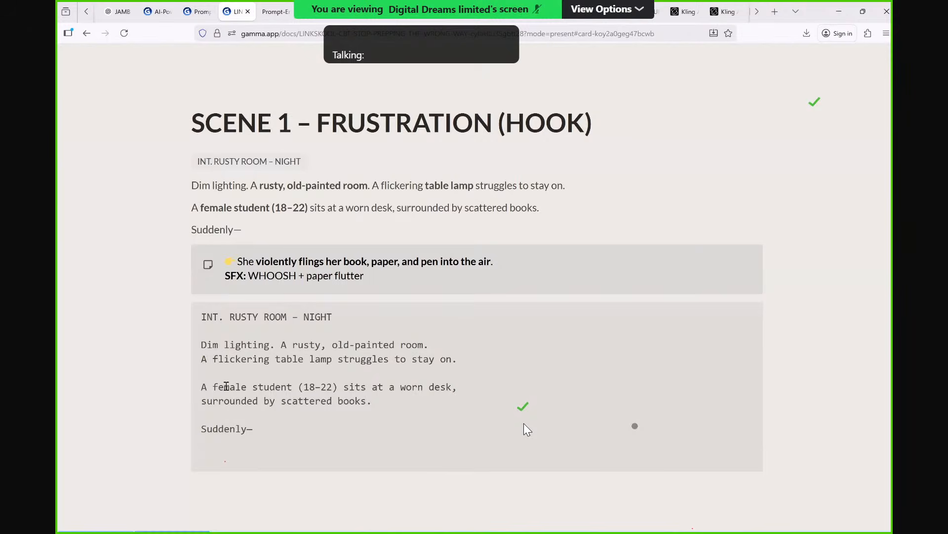
left_click_drag(201, 386, 366, 401)
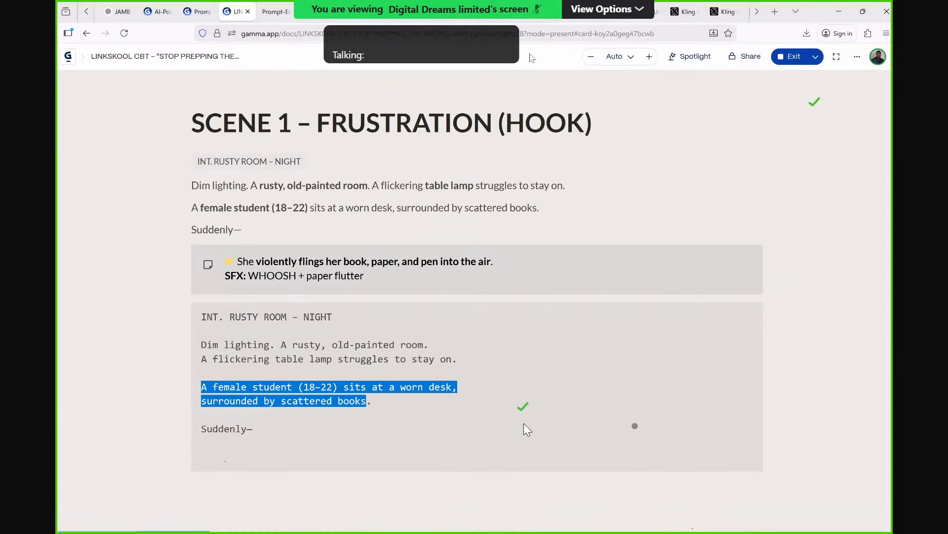
left_click(523, 17)
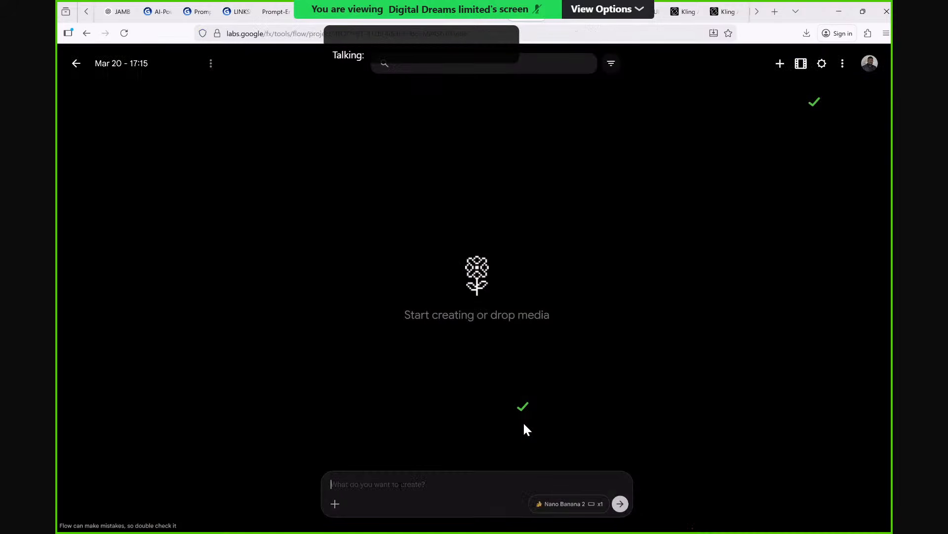
type("A female student (18–22) sits at a worn desk, surrounded by scattered books")
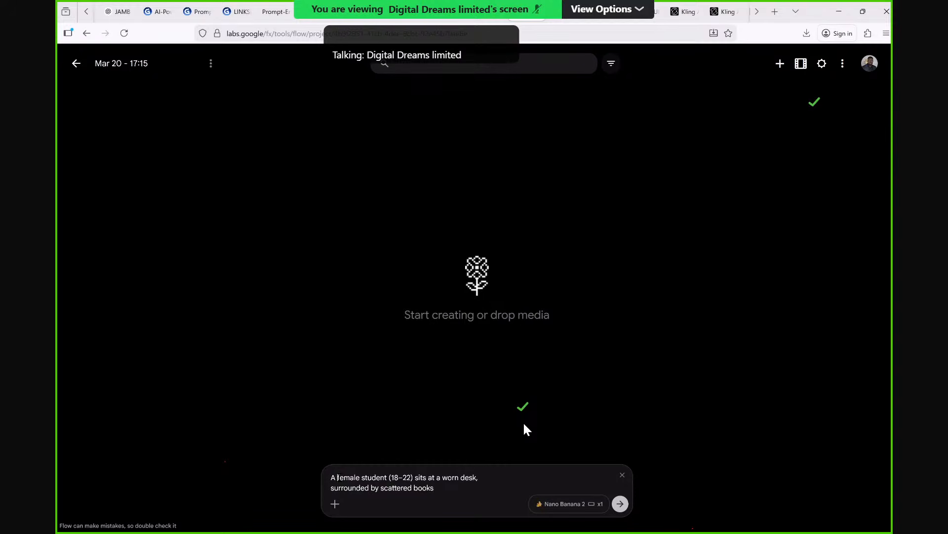
Replace the prompt wording following the opening "A" with "beautiful young teenage girl in".
left_click_drag(338, 477, 454, 489)
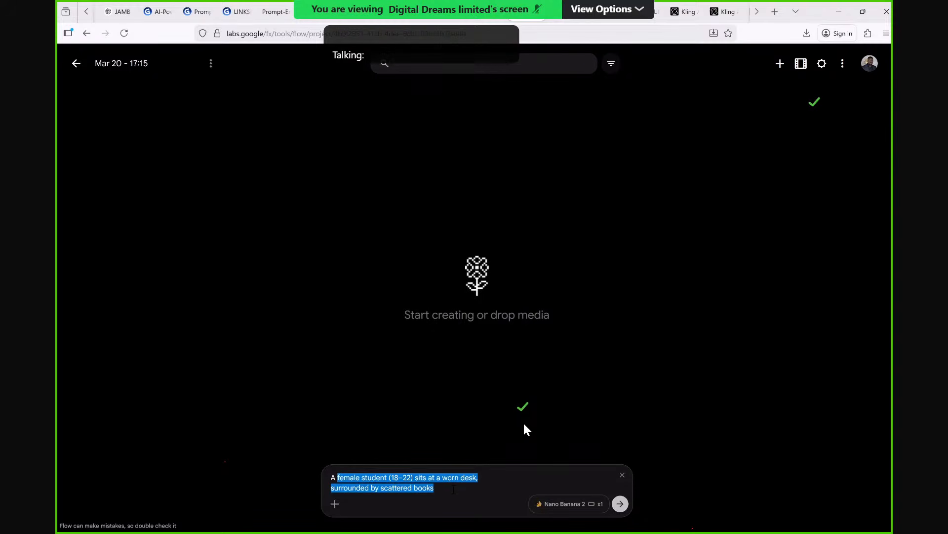
type("beaut")
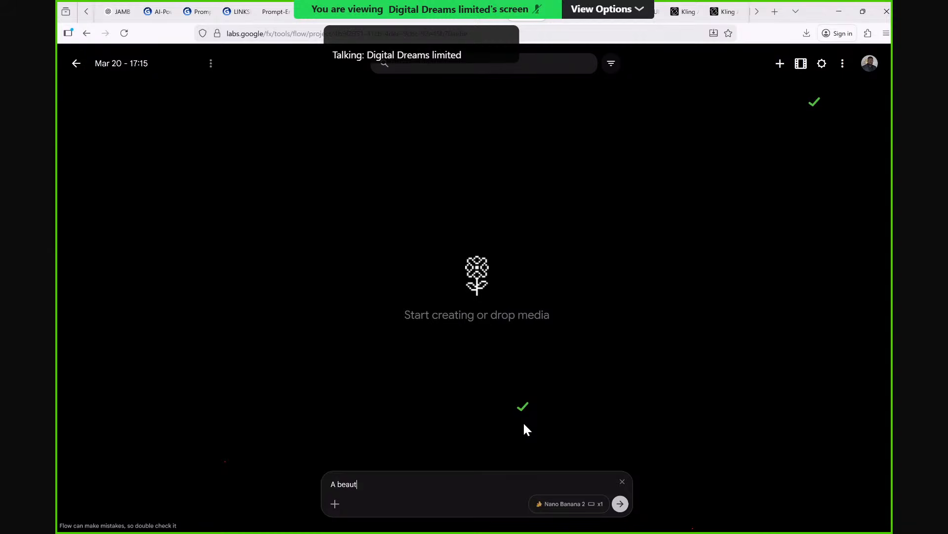
type("ifu")
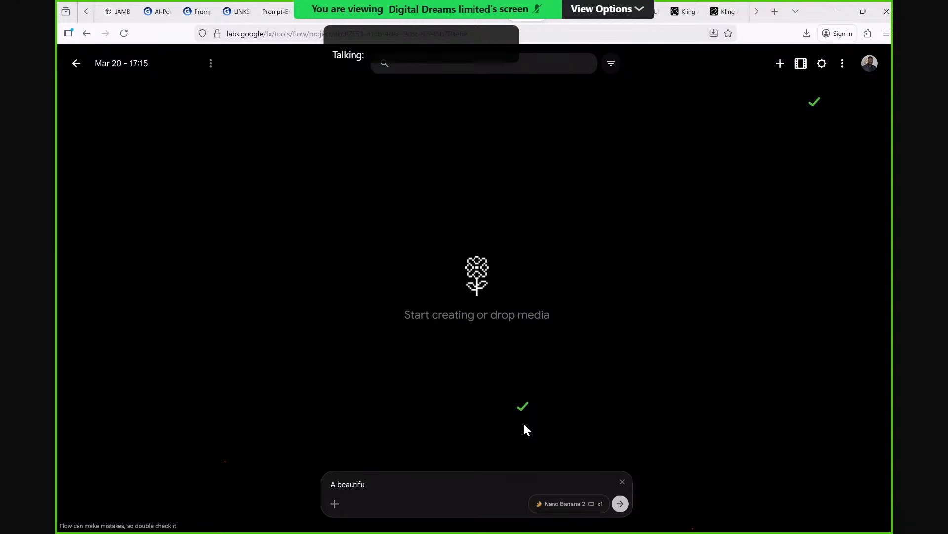
type("l you")
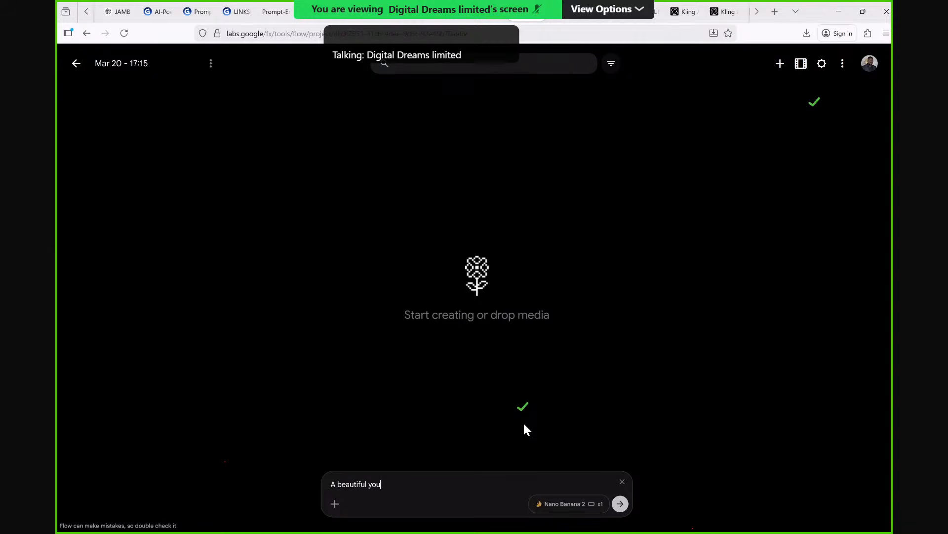
type("ng tense")
key("BackSpace")
key("BackSpace")
key("BackSpace")
key("BackSpace")
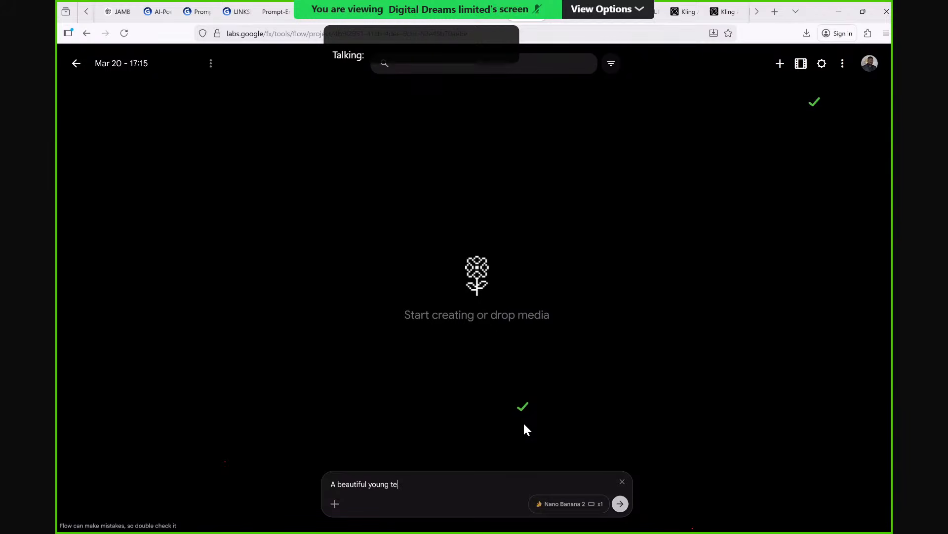
type("eenage gu")
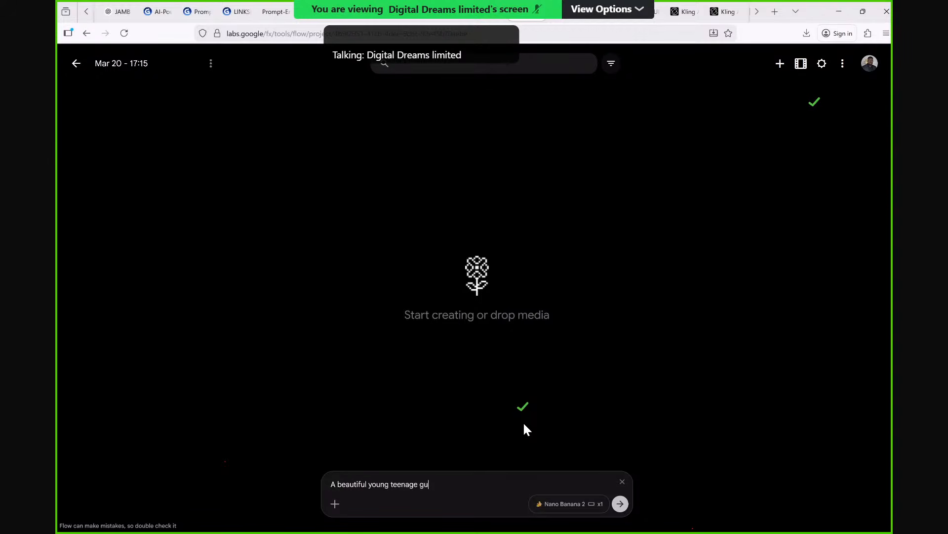
key("BackSpace")
type("irl in ")
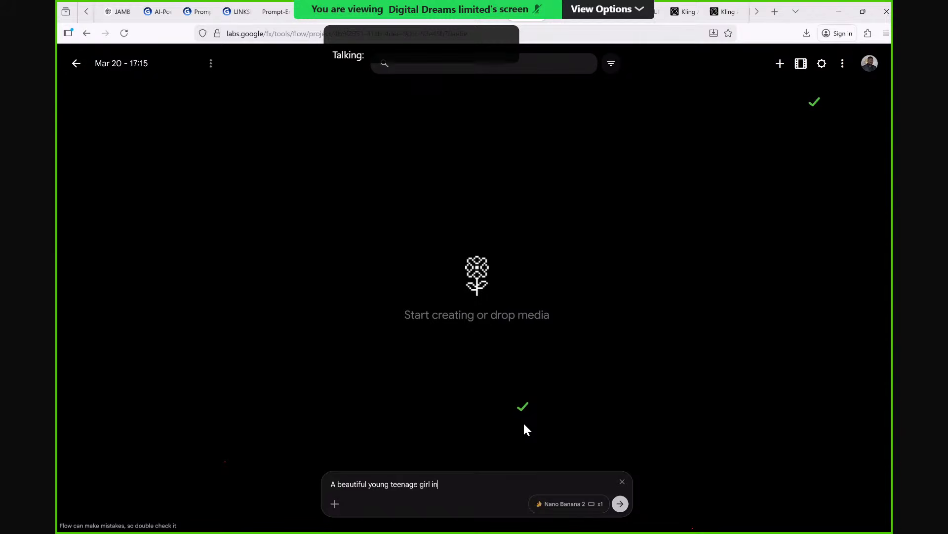
type("ch")
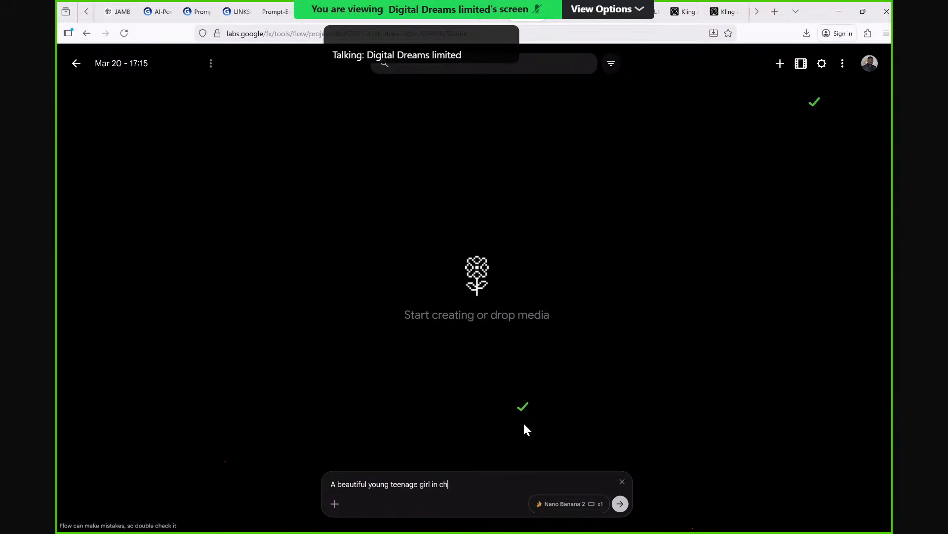
type("eckere")
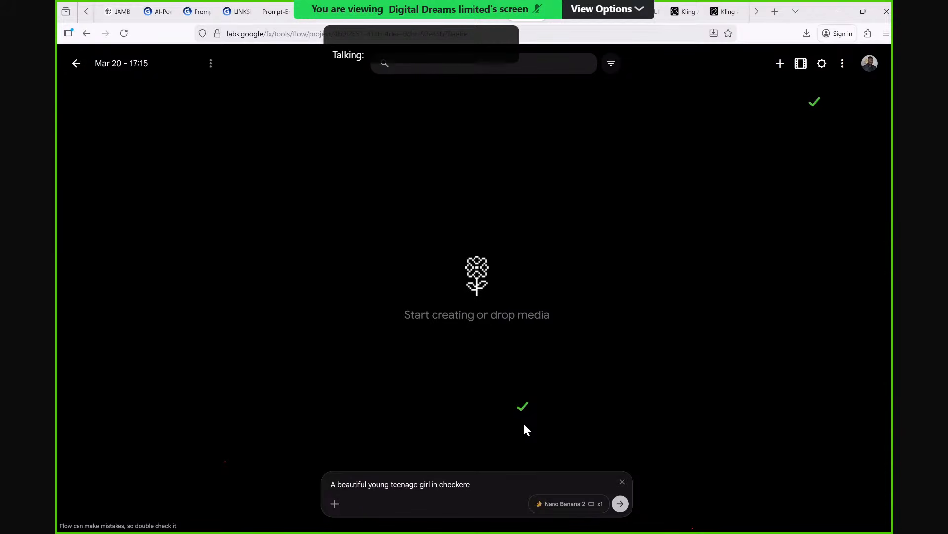
type("n top")
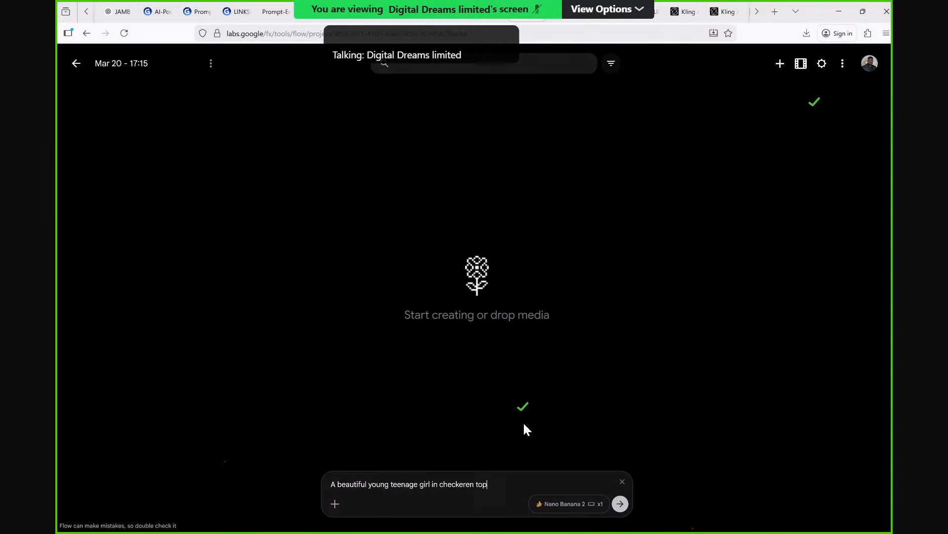
type(" school ")
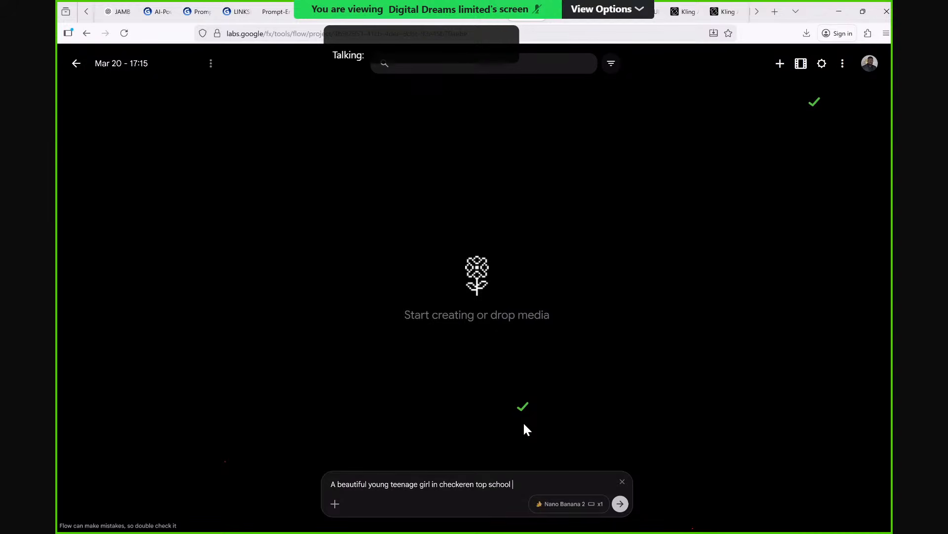
type("univer")
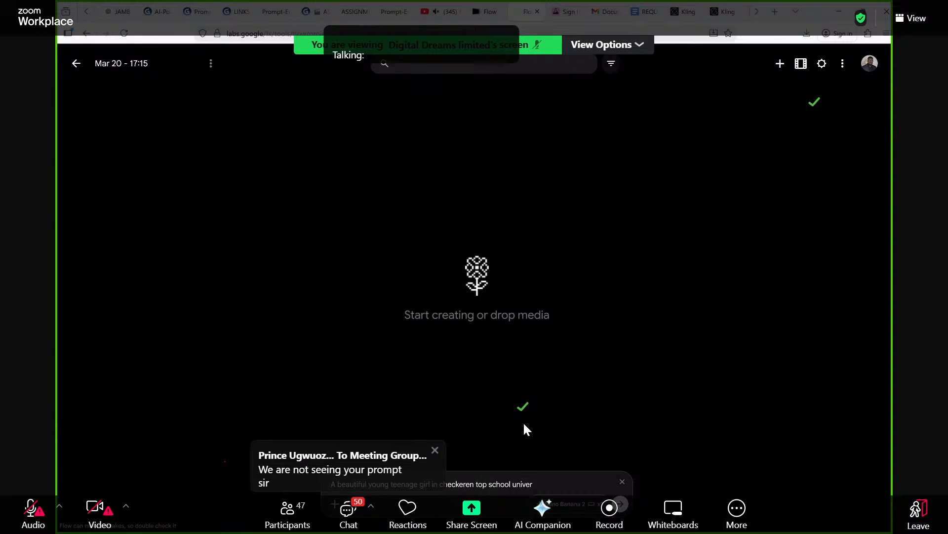
Continue the prompt's clothing description with "checkeren top school uniform and".
key("BackSpace")
key("BackSpace")
key("BackSpace")
type("form and purple ski")
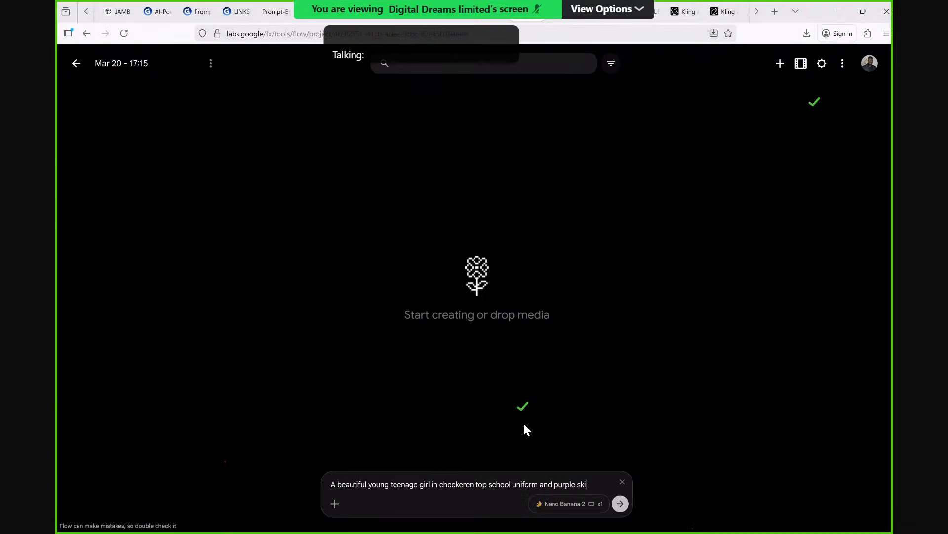
type("rt")
Finish the prompt's first sentence with "purple skirt." and start the second one with "She".
type(".")
type("She")
Insert the word "nigerian" before "teenage" in the prompt.
left_click(391, 484)
type("ni")
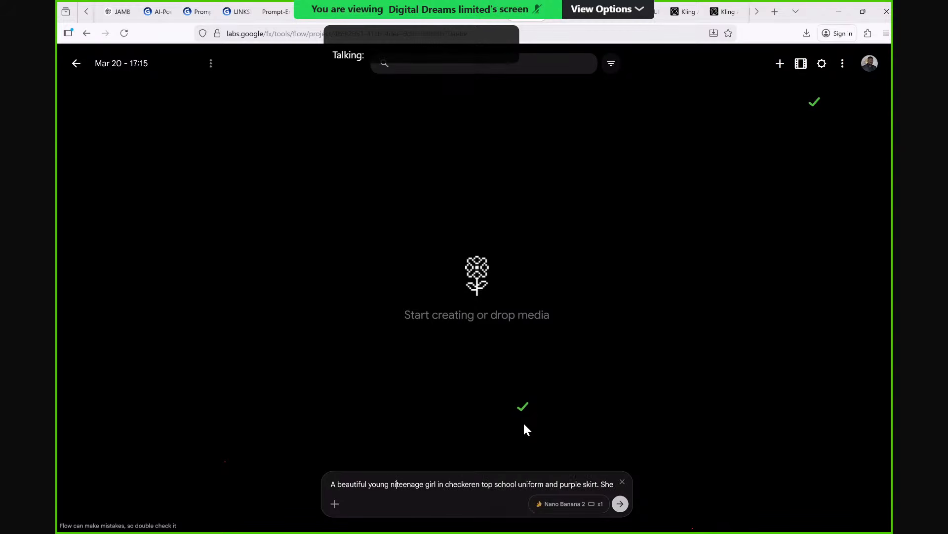
type("ge")
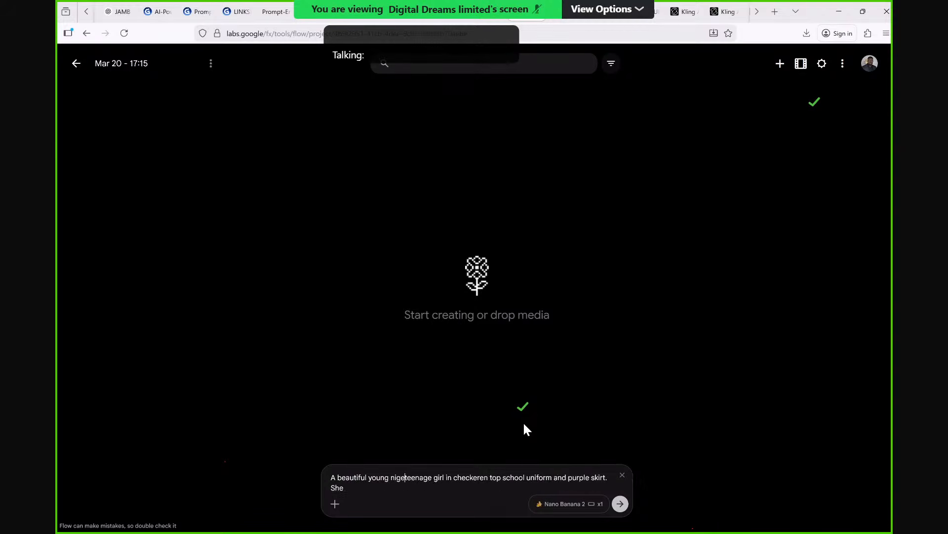
type("rian ")
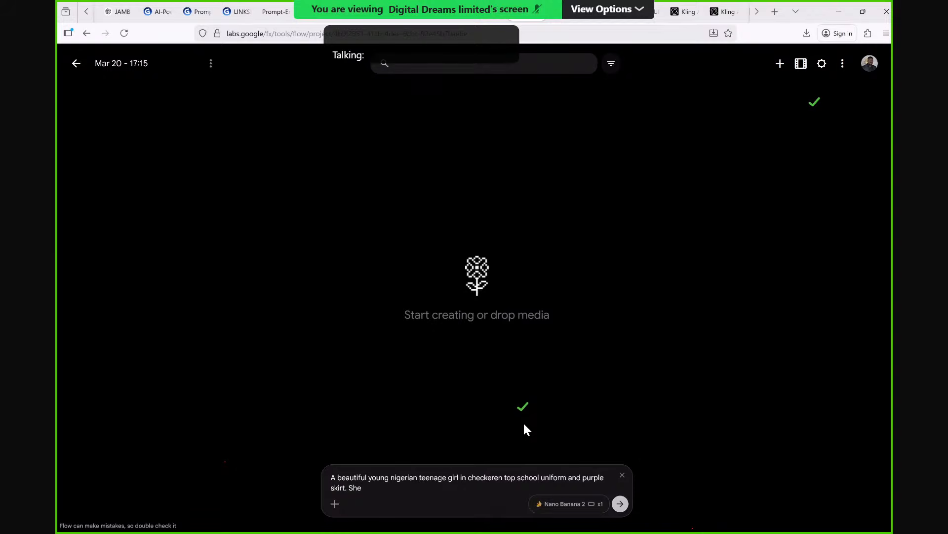
type("is dark")
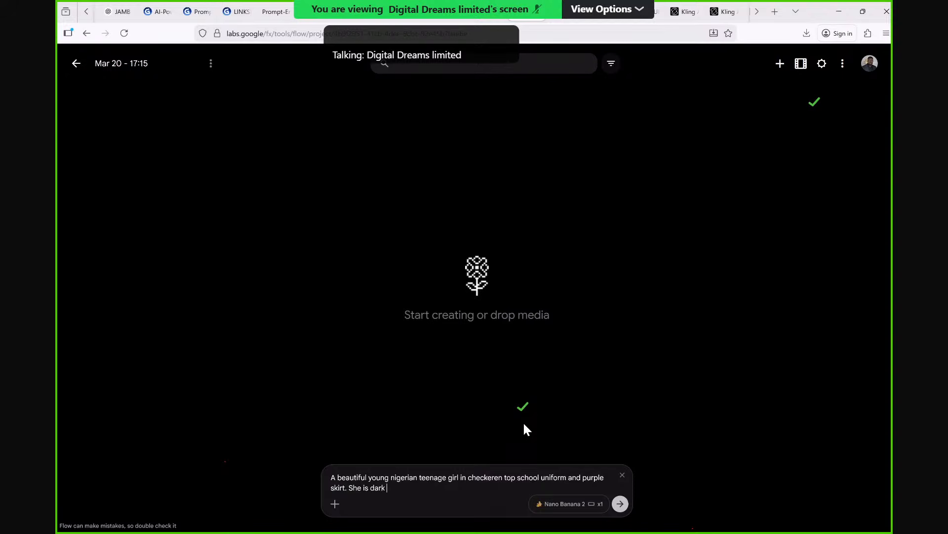
type(" in complet")
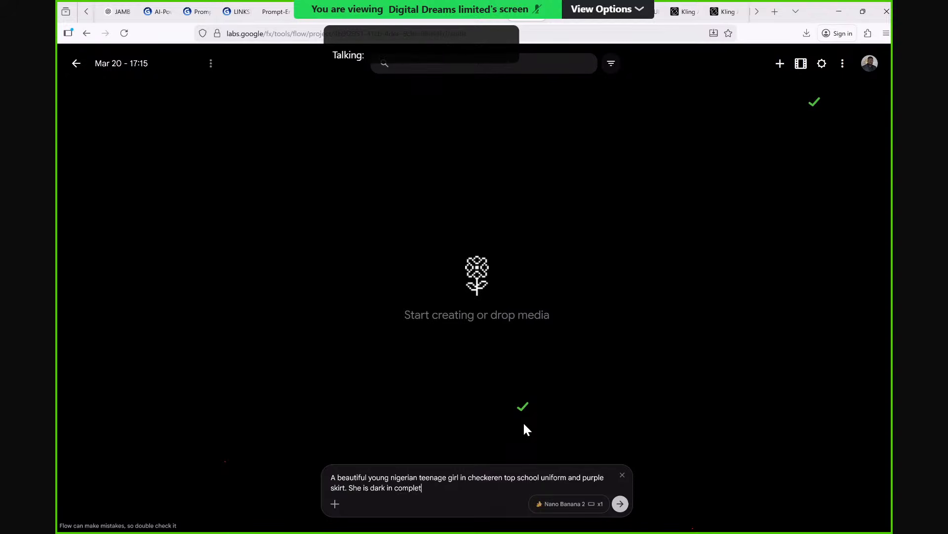
type("ion and wear")
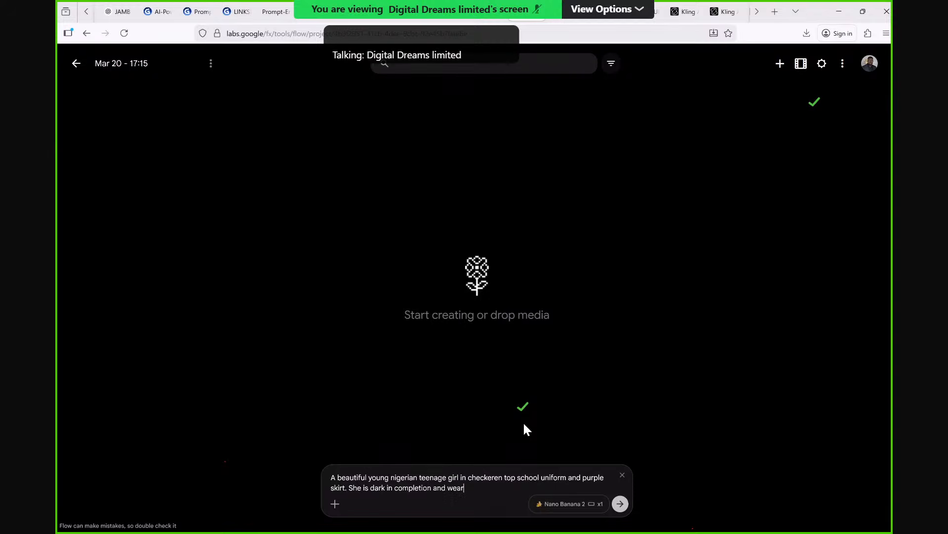
type("s a")
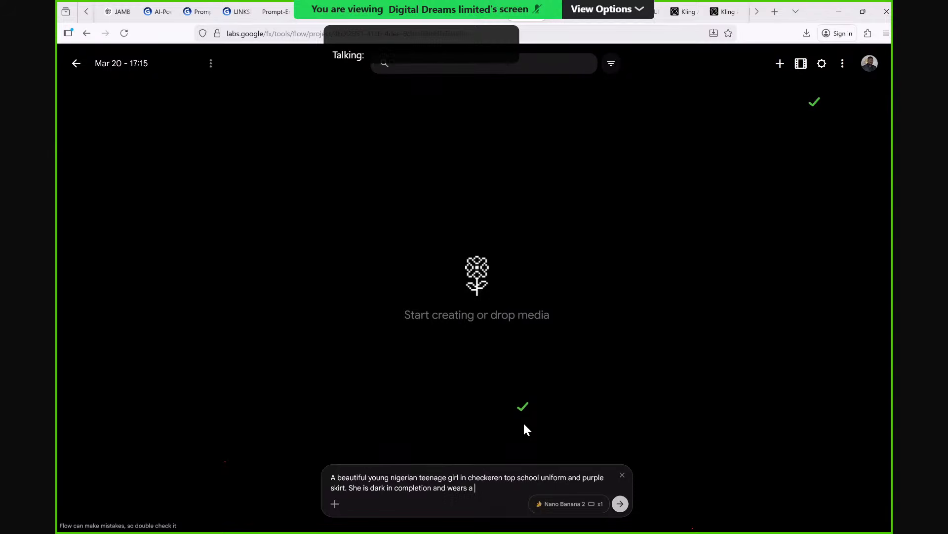
type(" a braided and")
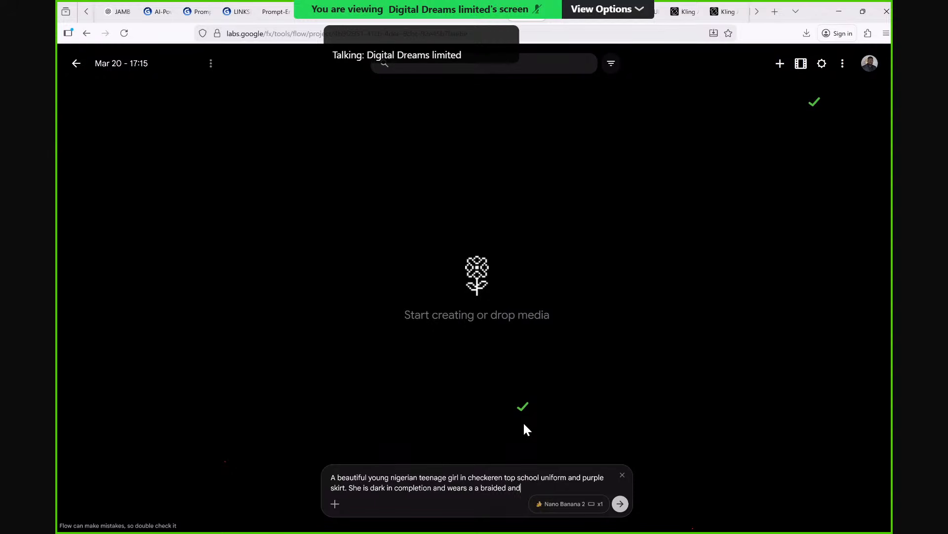
Complete the prompt's second sentence with "a braided hair." as the end of the text.
key("BackSpace")
key("BackSpace")
key("BackSpace")
type("hai")
type("She")
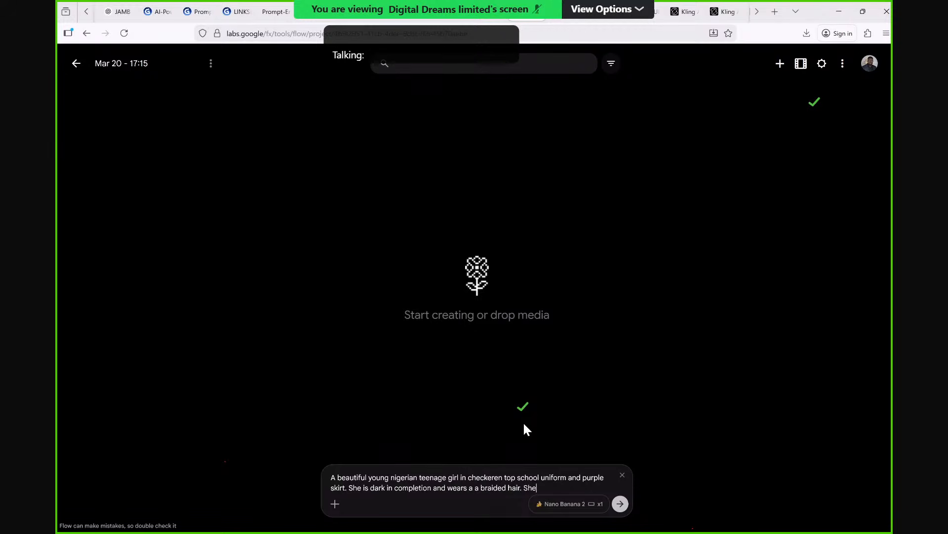
key("BackSpace")
key("BackSpace")
key("BackSpace")
Insert the word "portrait" between "A" and "beautiful" at the start of the prompt.
key("Right")
type("po")
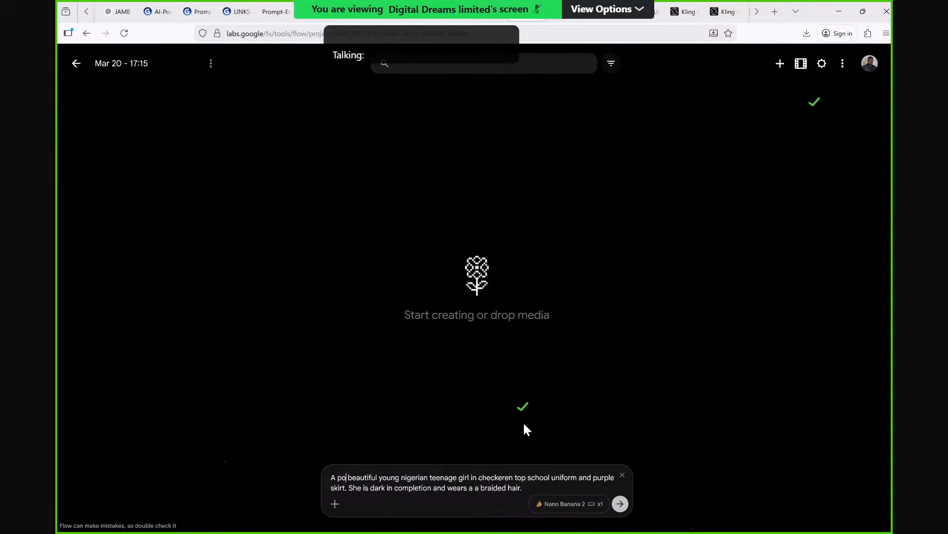
type("t")
key("BackSpace")
type("rtrai")
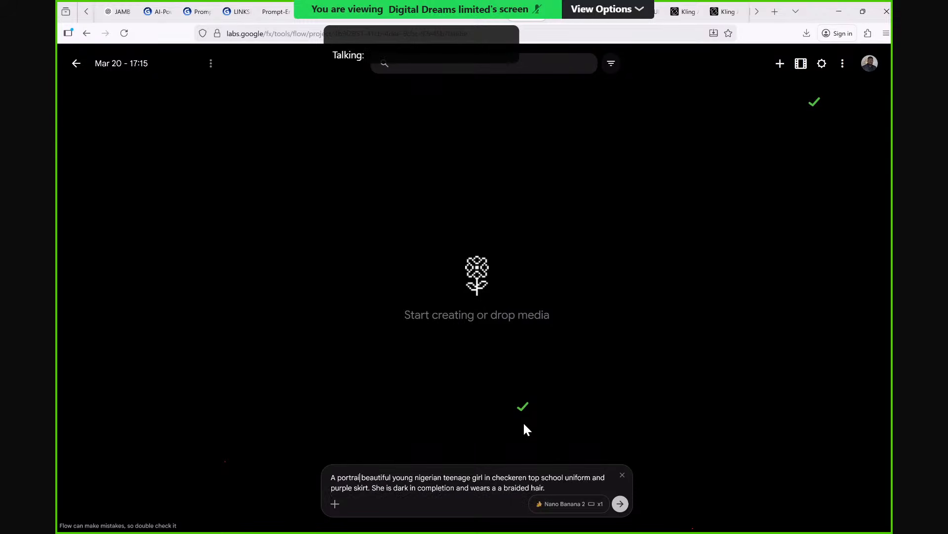
type("t")
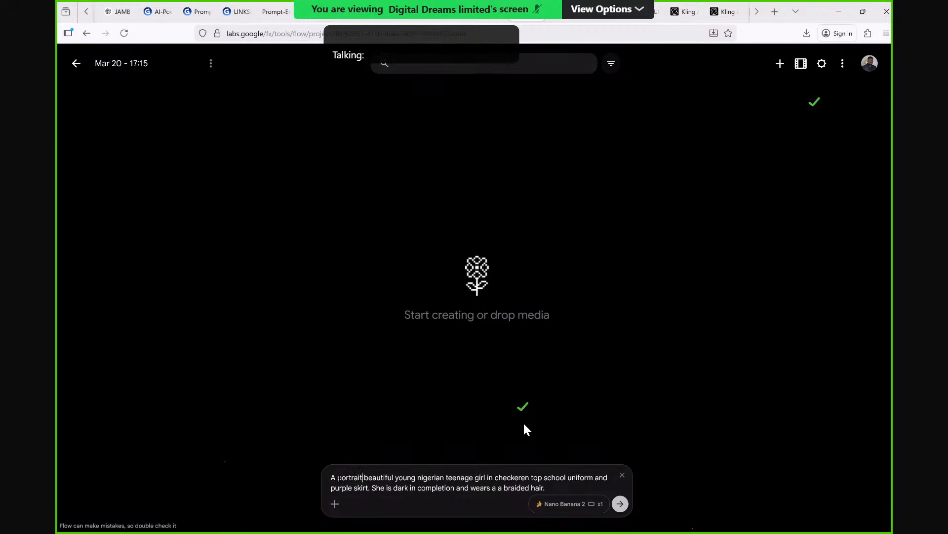
Insert the word "photorealistic" before "portrait" in the prompt.
key("ctrl+Left")
type("photo")
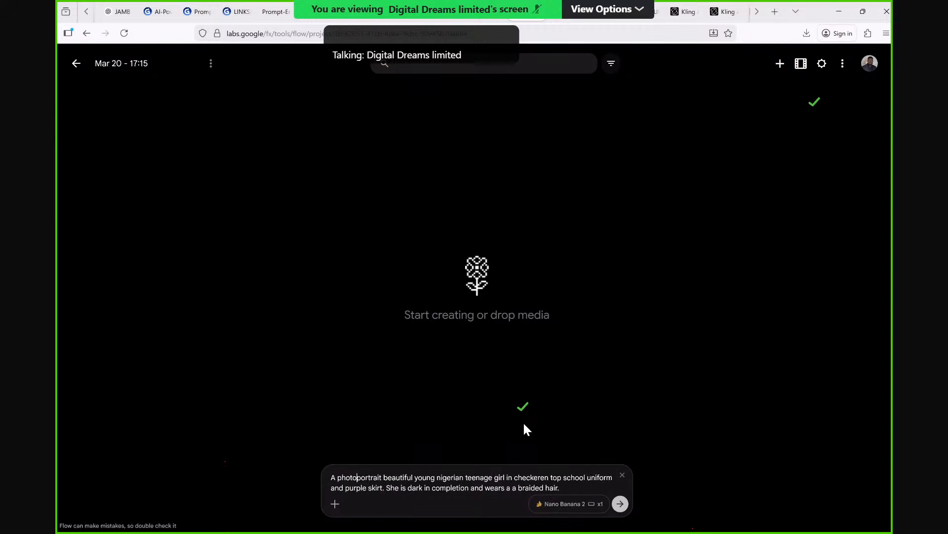
type("rea")
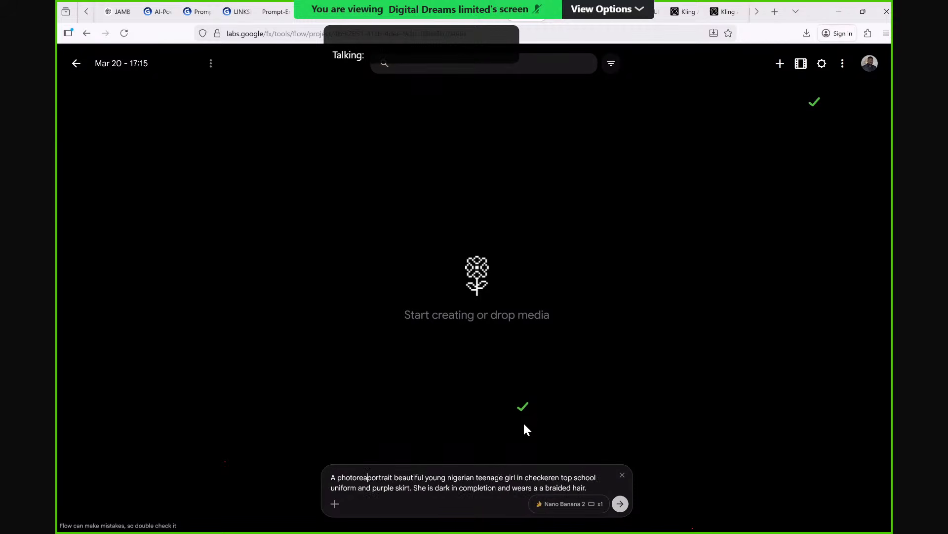
type("listi")
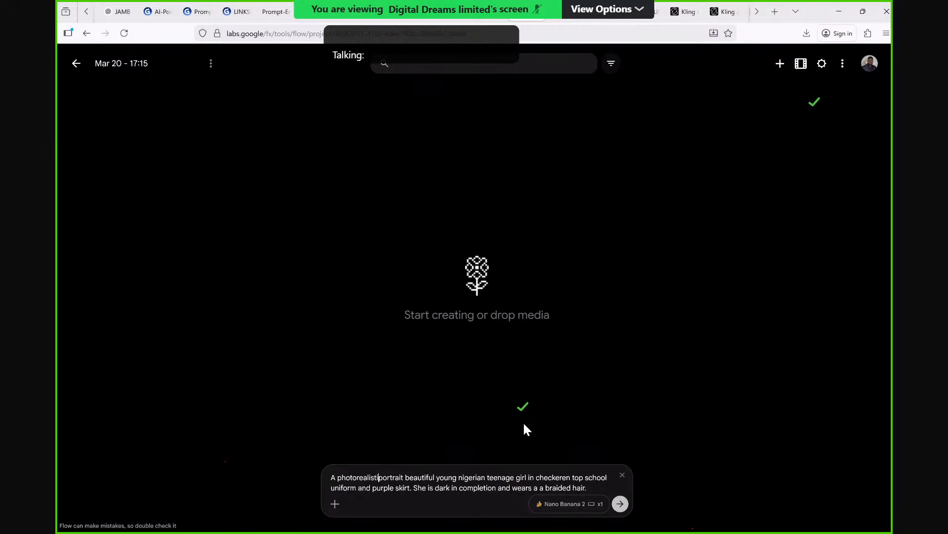
type("c")
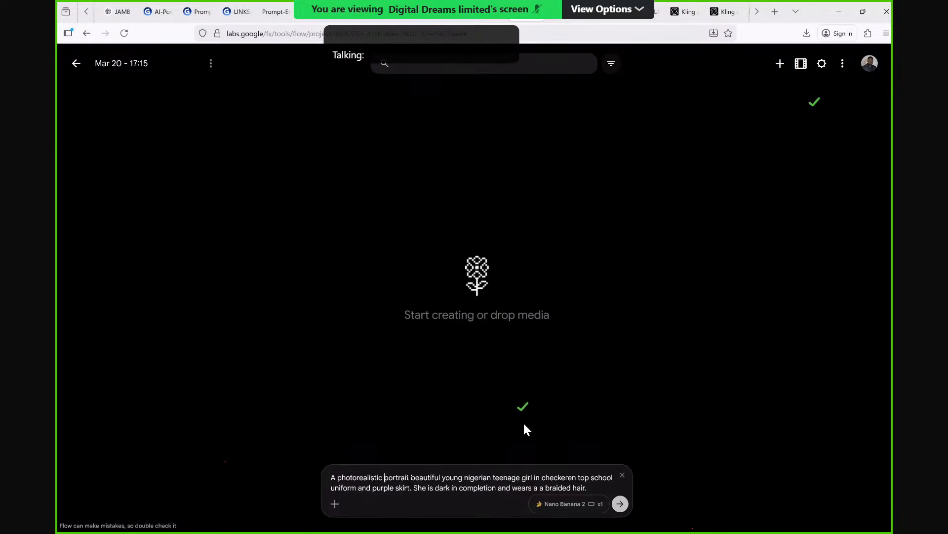
Insert "of a" between "portrait" and "beautiful" in the prompt.
key("ctrl+Right")
type("of ")
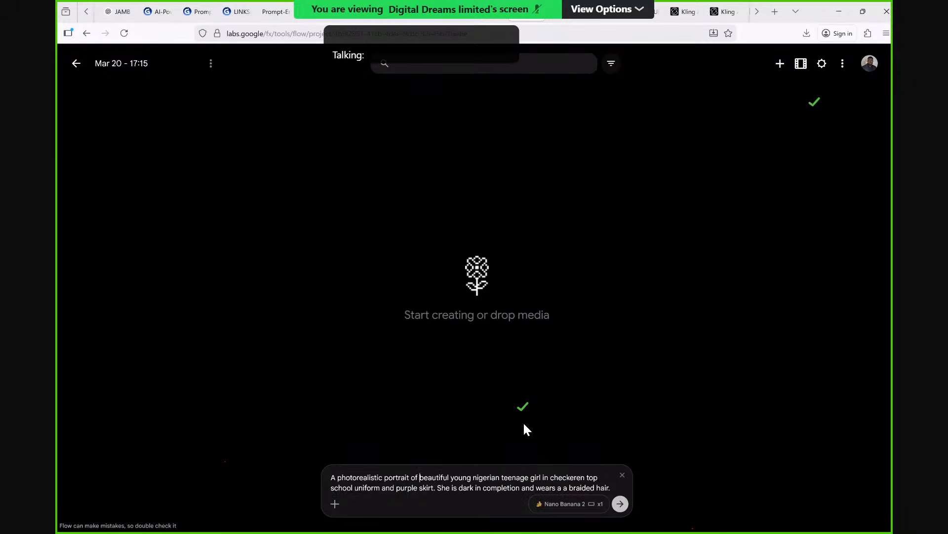
type("a")
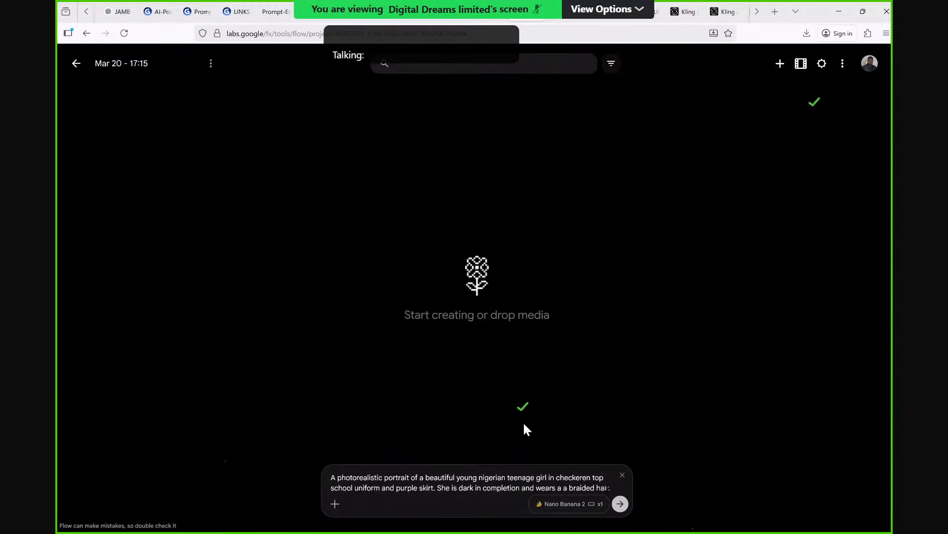
Extend the prompt's second sentence after "braided hair" with "and small ear rings".
left_click(614, 488)
key("BackSpace")
type("and")
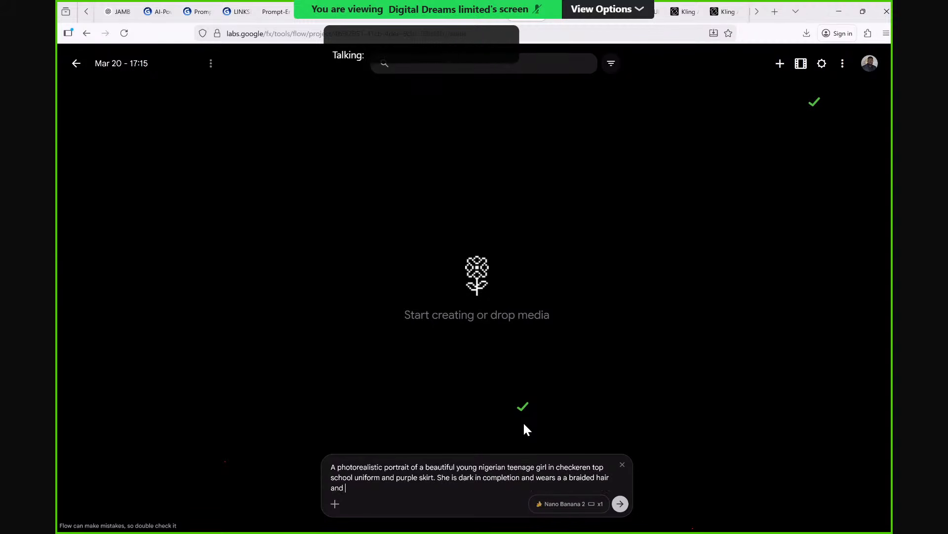
type(" small ear")
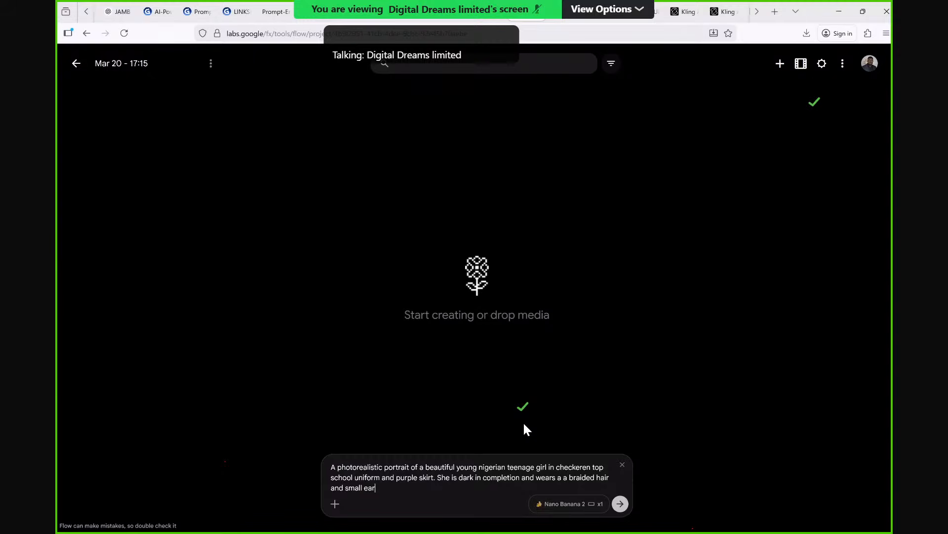
type(" rings")
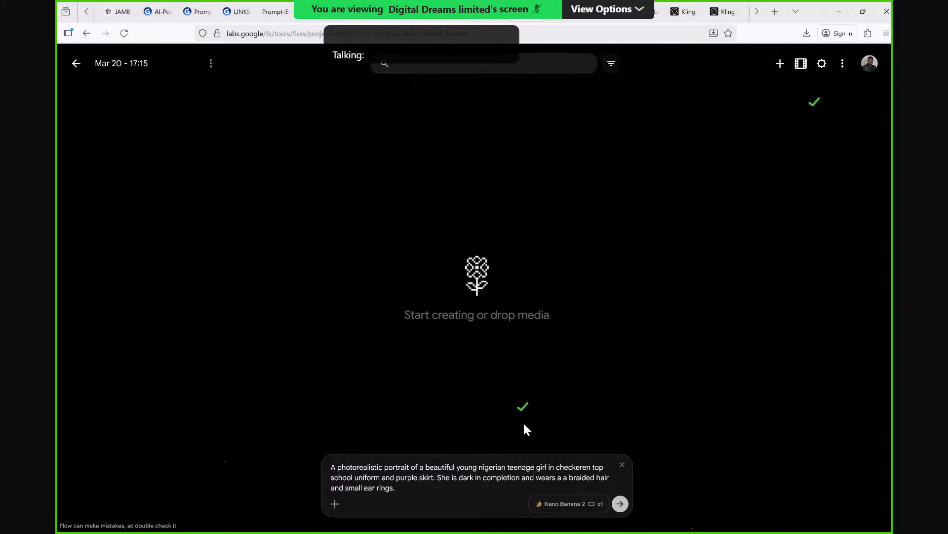
End the ear rings sentence with a period and begin a third sentence with "She sits in a".
type(". She sits in a")
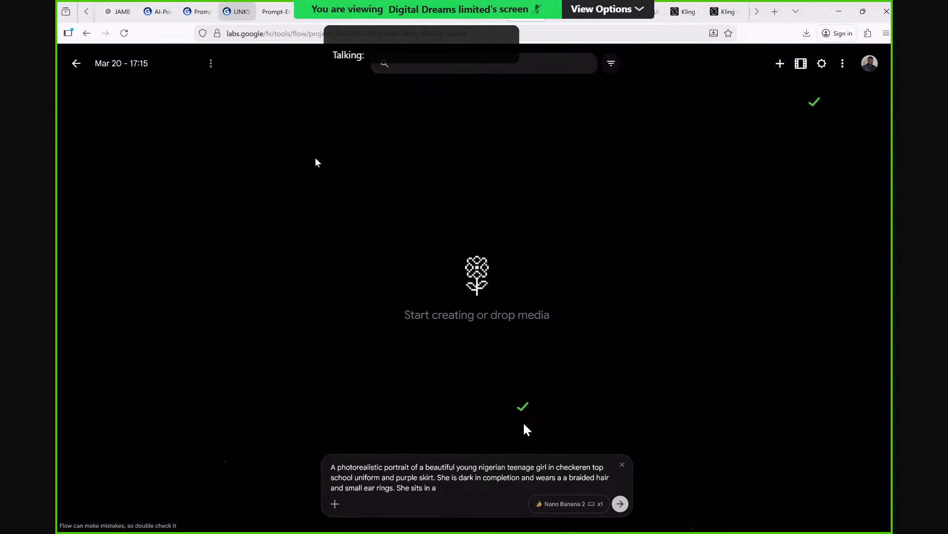
Copy "A rusty, old-painted room. A flickering table lamp" from the Scene 1 script in Gamma into the end of the Flow prompt.
left_click(237, 12)
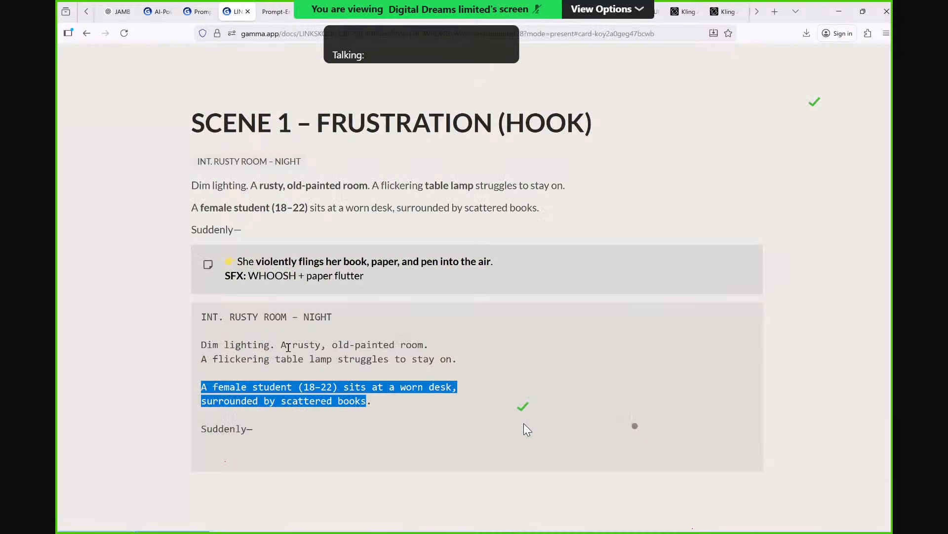
left_click_drag(281, 345, 413, 372)
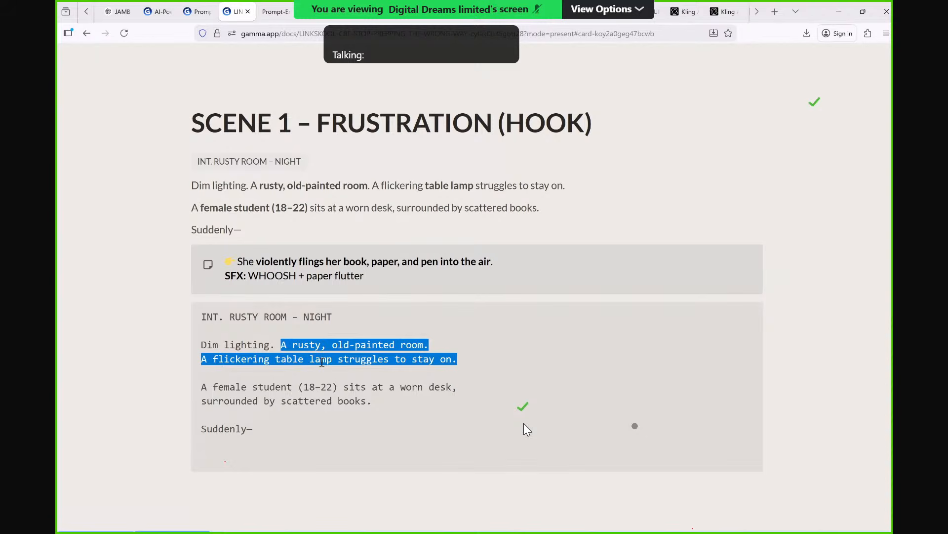
left_click_drag(322, 362, 351, 369)
key("ctrl+c")
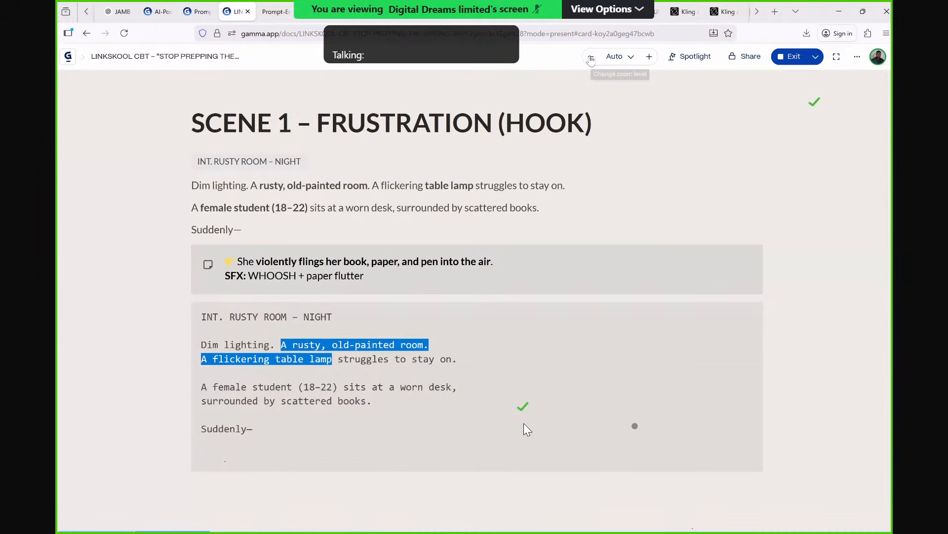
left_click(528, 12)
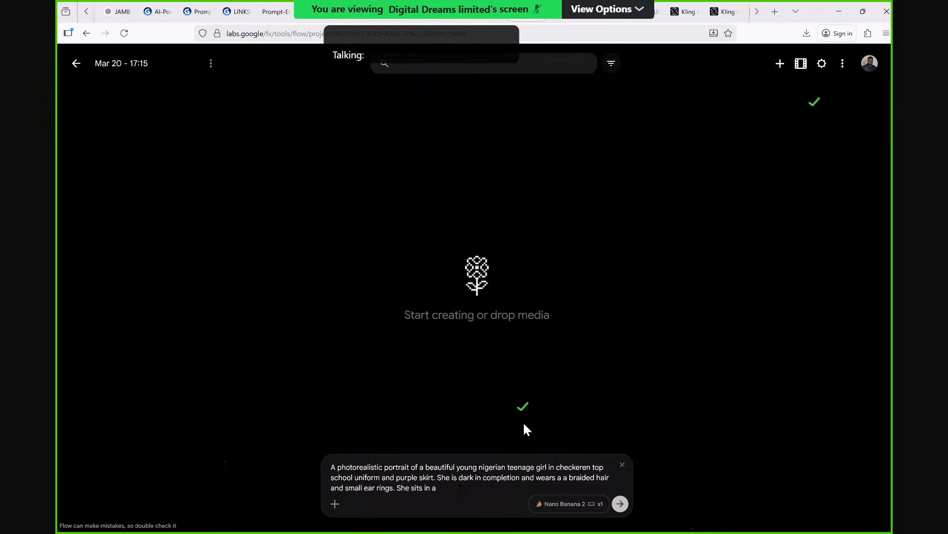
key("ctrl+v")
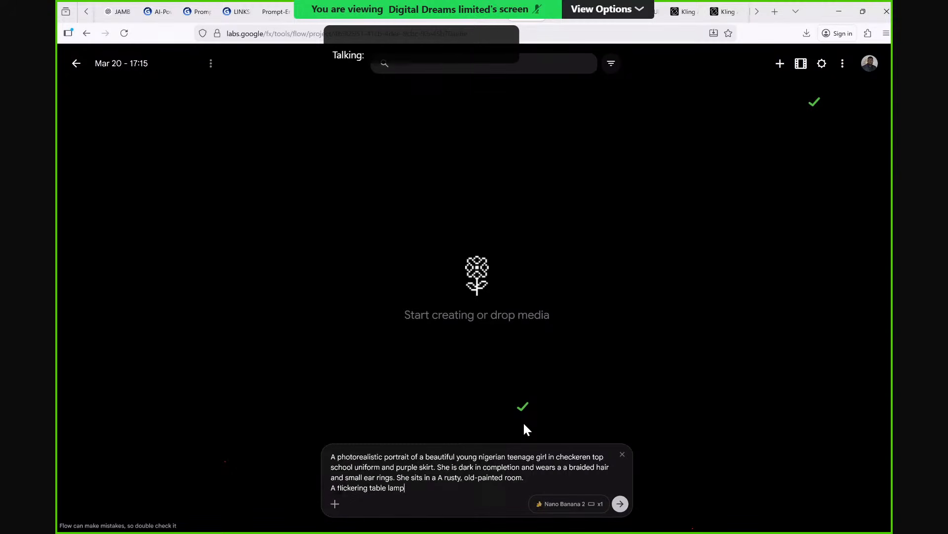
Complete the table lamp sentence in the prompt with "in on a table with an old wooden chair.".
left_click(338, 488)
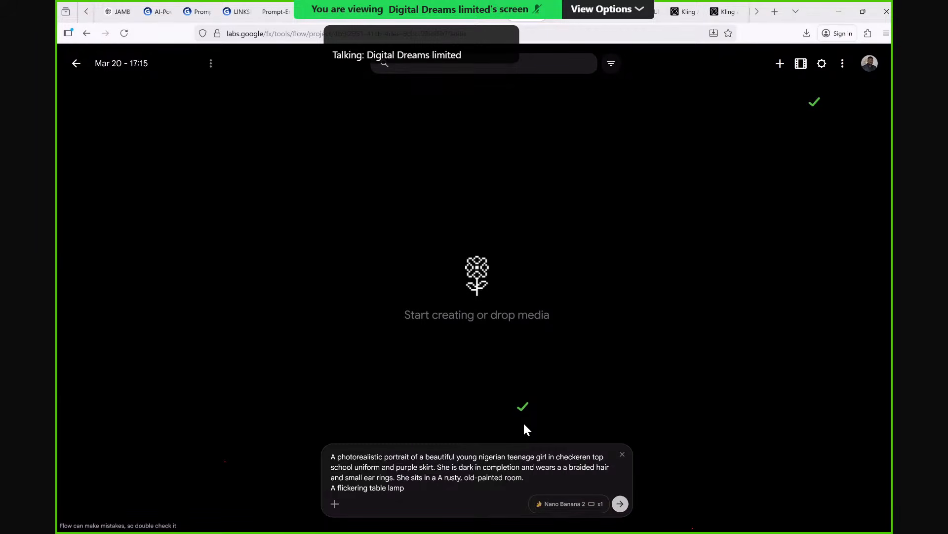
type("in on a table")
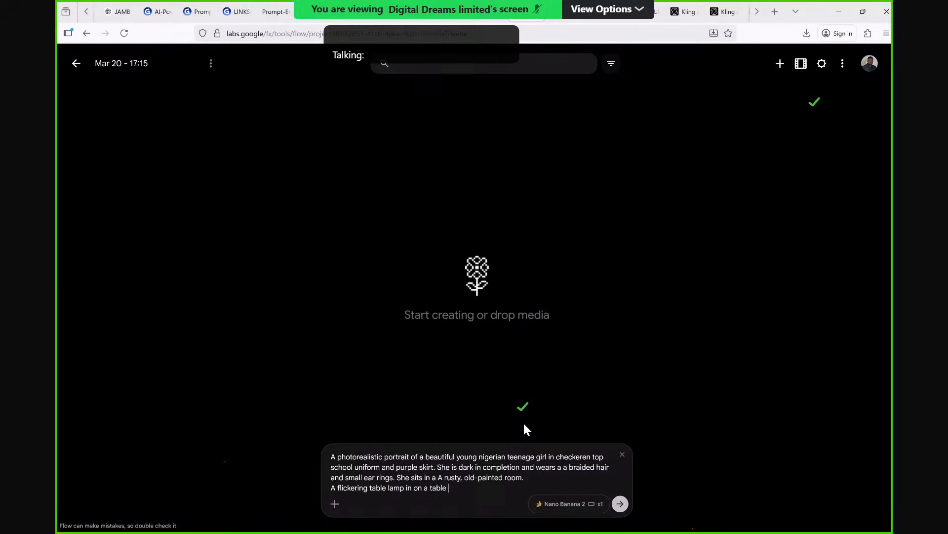
type(" with an o")
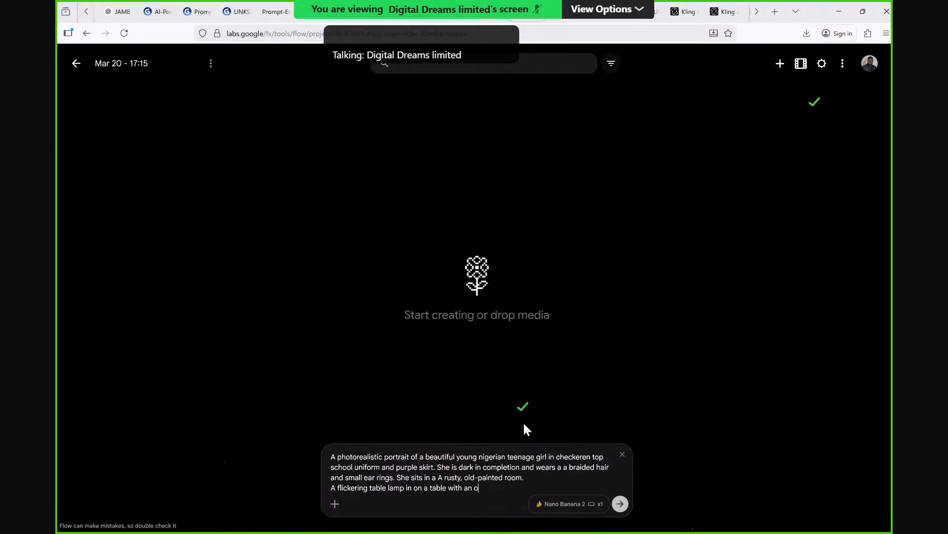
type("ld ")
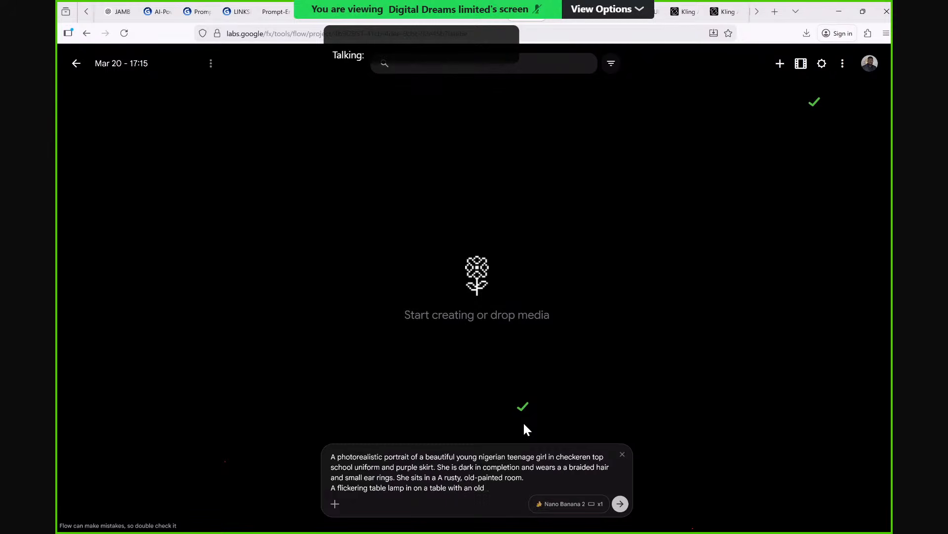
type("wooden chair.")
Correct the spellings to "checkered" and "complexion" in the prompt and generate the image.
left_click(592, 457)
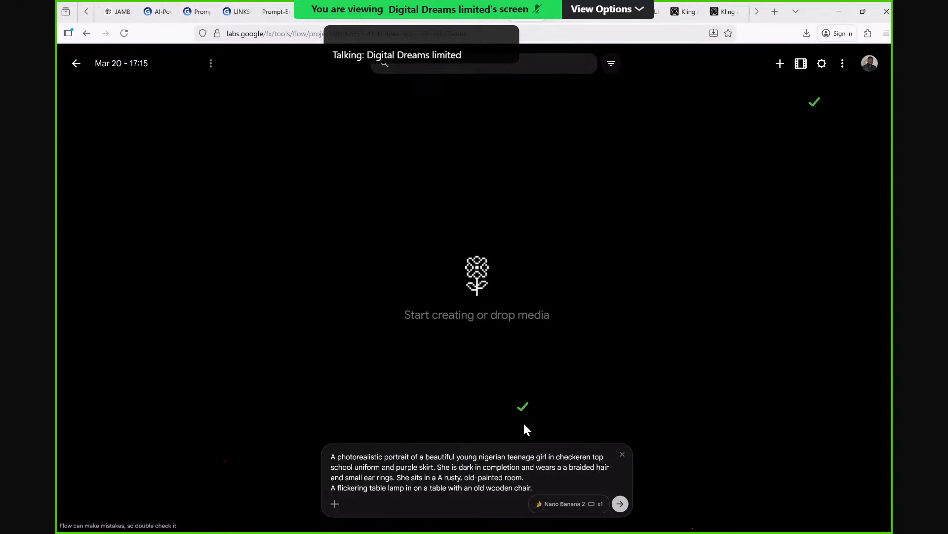
key("BackSpace")
type("d")
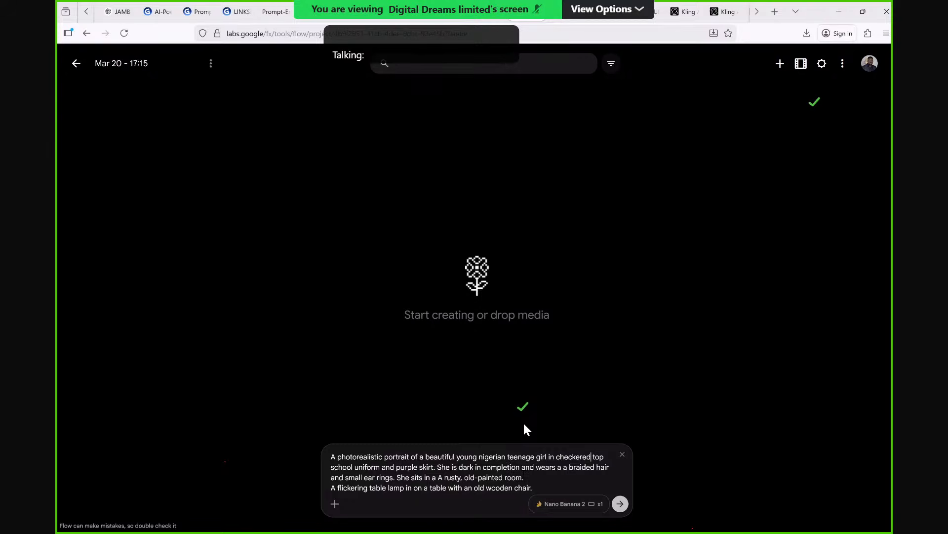
key("BackSpace")
type("x")
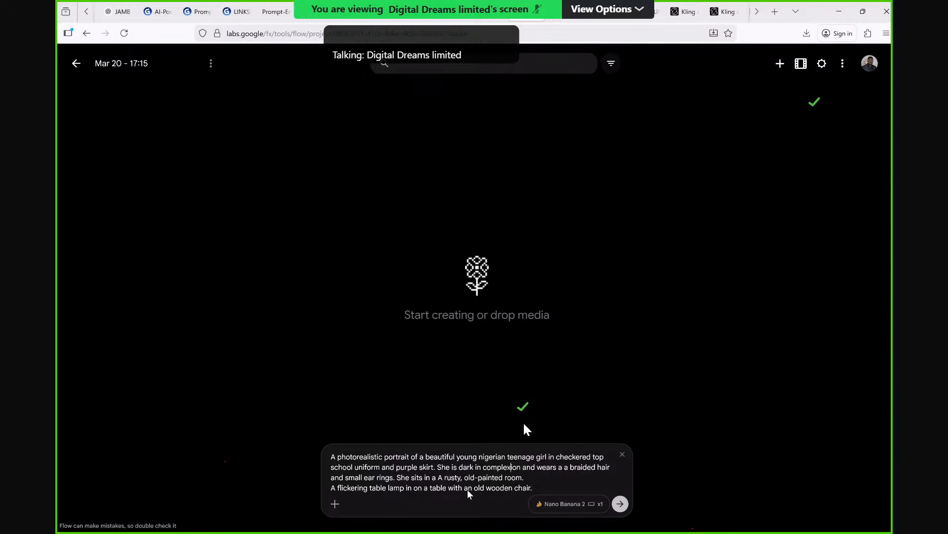
left_click(620, 503)
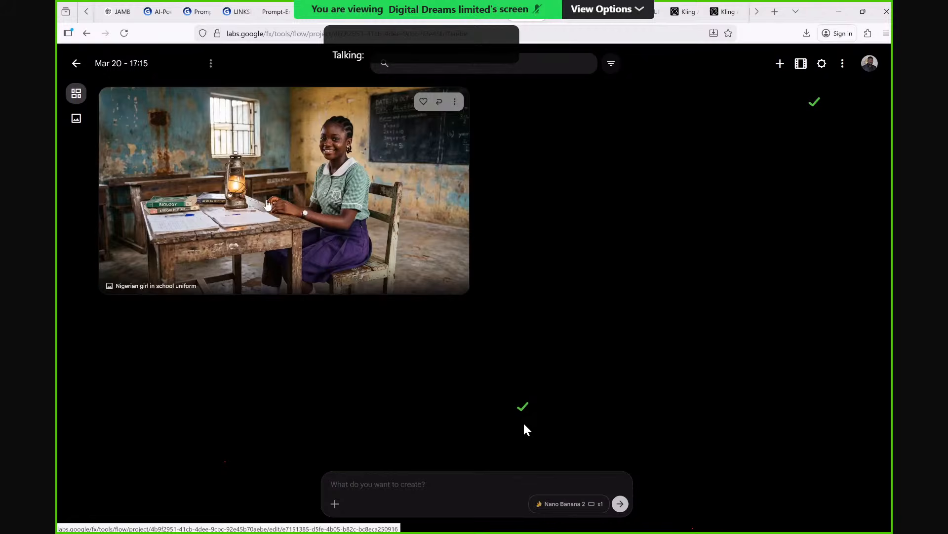
Reuse the generated image's prompt, adding that it is night and the only light is the small lamp, and generate another image.
left_click(439, 102)
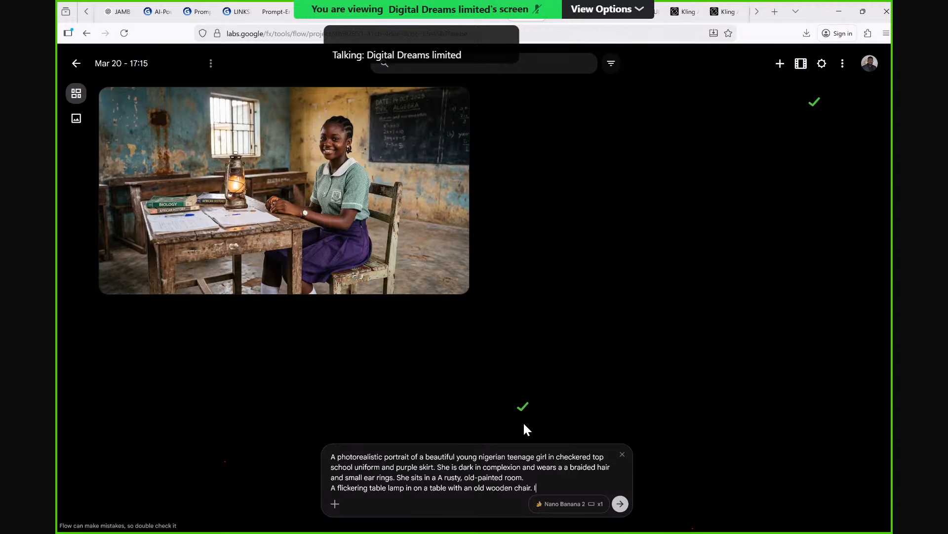
type("It is night and the only")
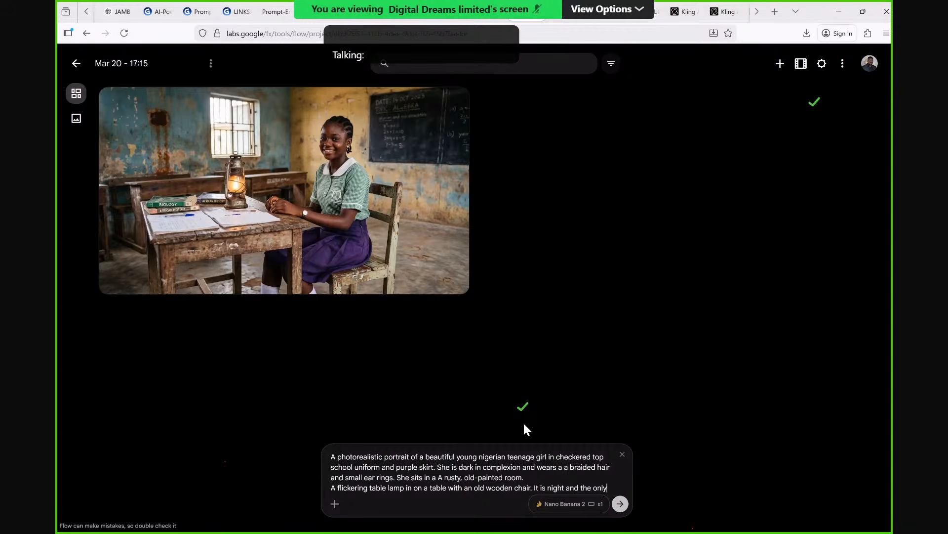
type(" lig")
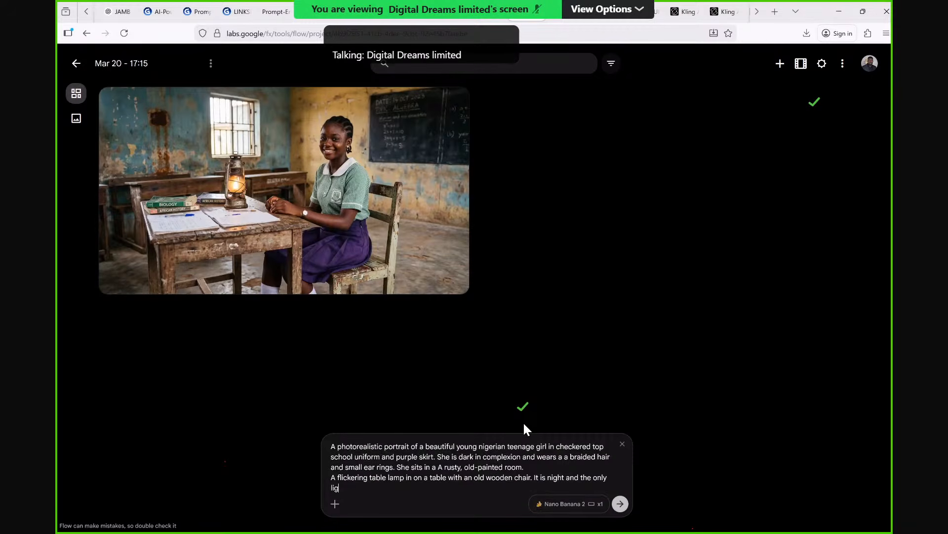
type("ht is s")
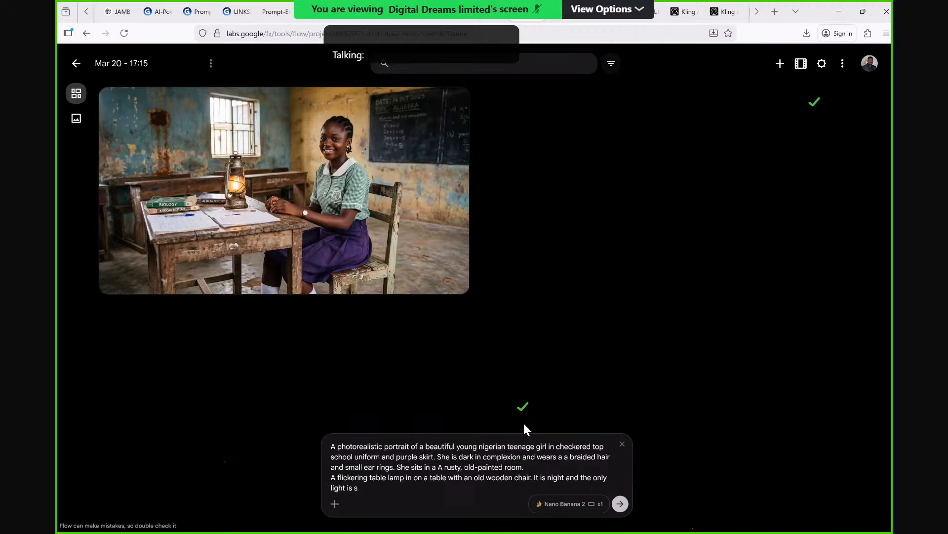
type("mall the lamp")
left_click(622, 504)
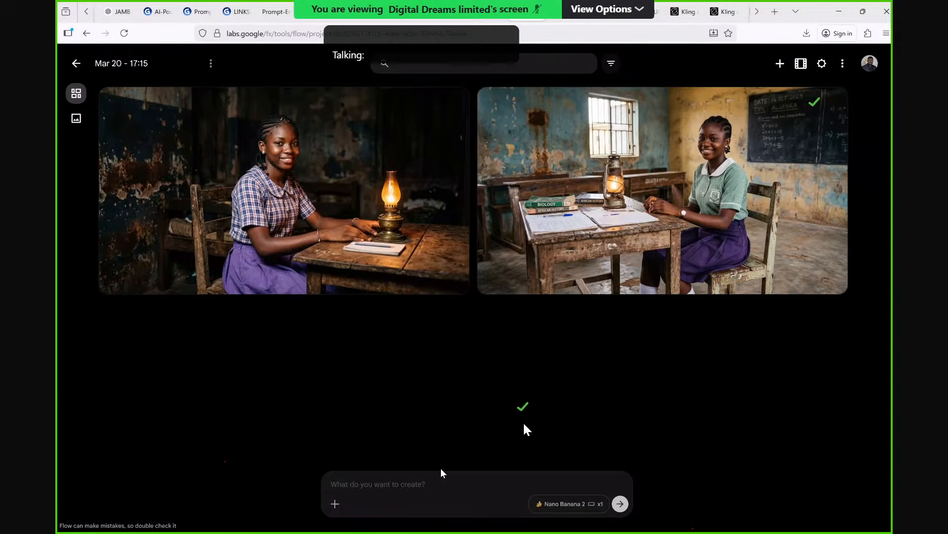
Attach the daytime classroom image as a reference and start a new prompt with "Image of the girl reading at night".
left_click(336, 504)
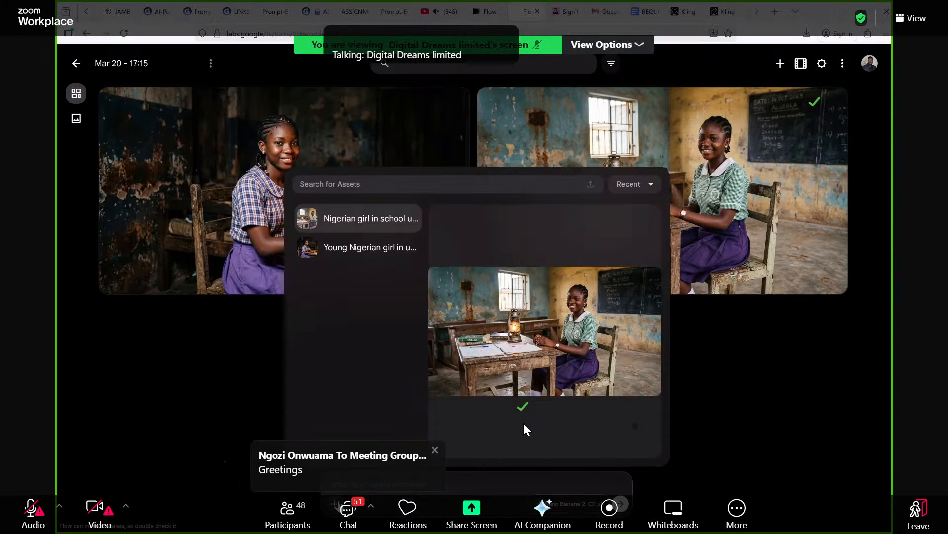
left_click(356, 225)
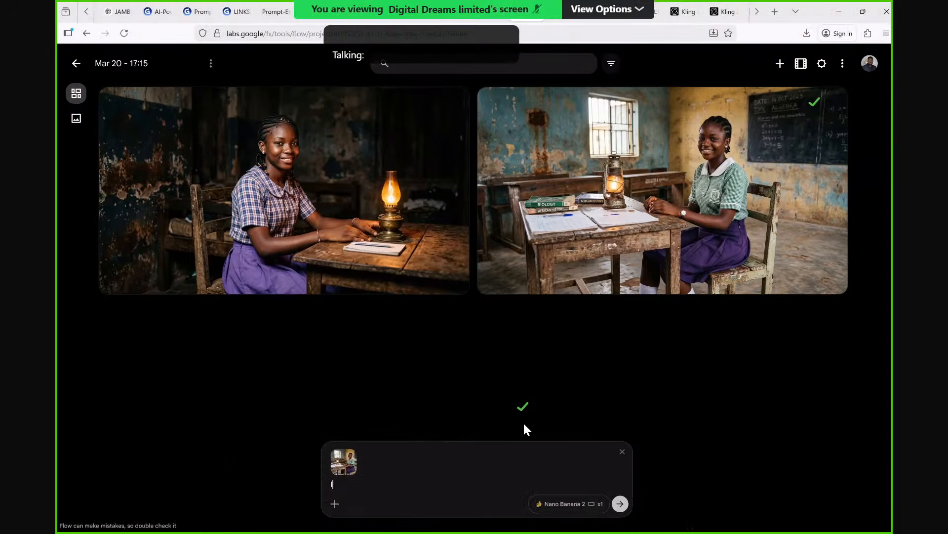
type("Imae")
key("BackSpace")
type("ge of the girl ")
type("ea")
key("BackSpace")
key("BackSpace")
type("reading at night")
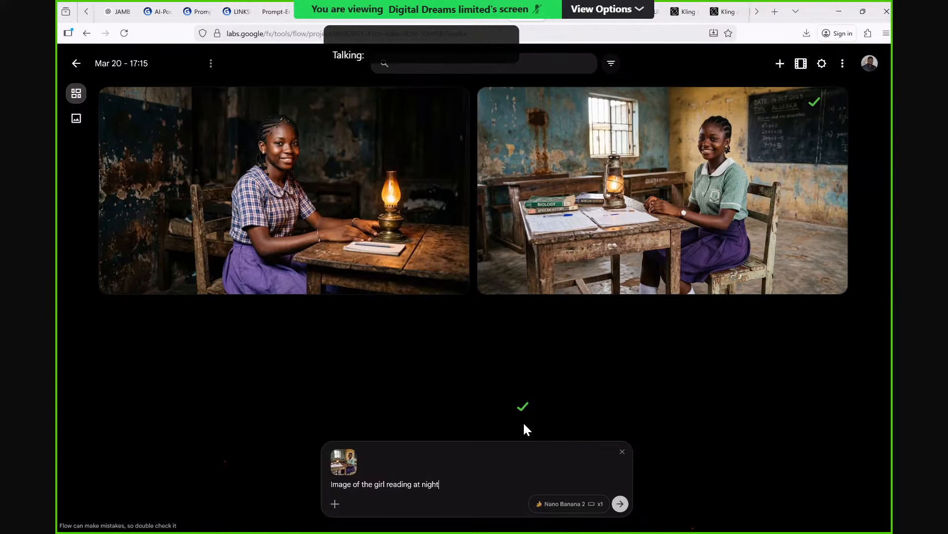
type(" o")
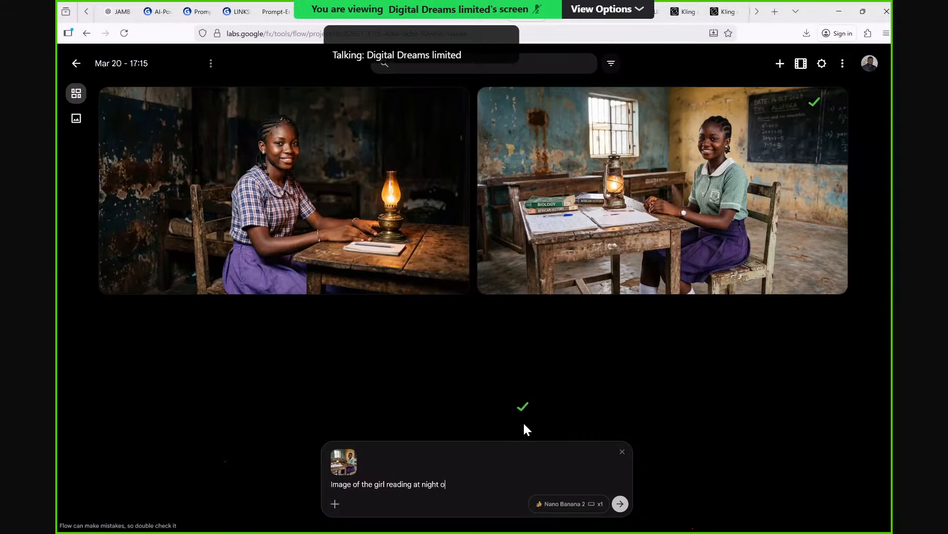
type("n t")
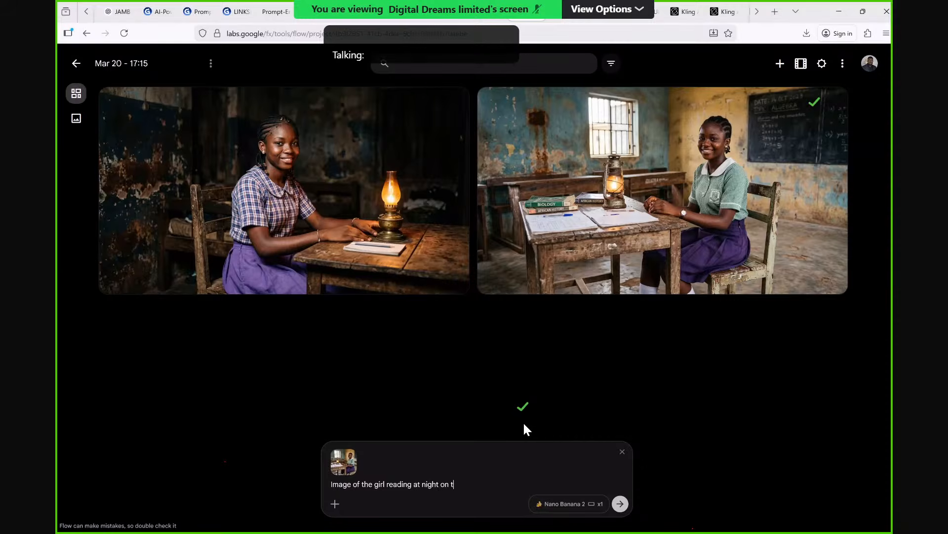
type("he same desk. T")
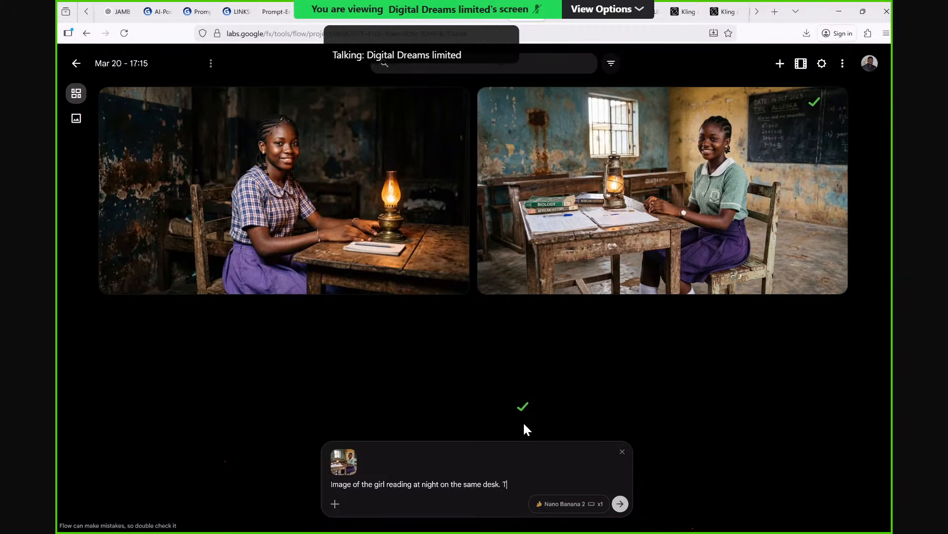
type("h")
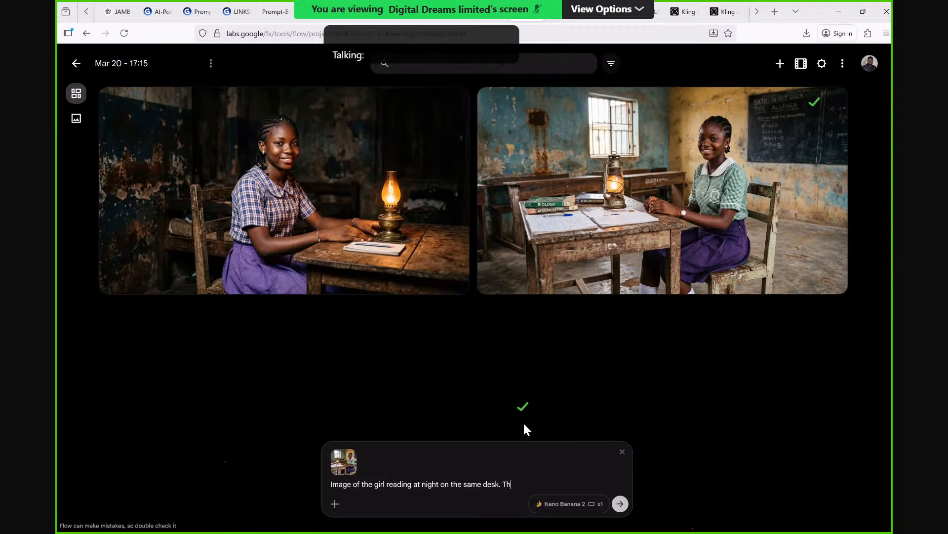
type("e trxbook")
Add "The text book is in from of her" as the new prompt's second sentence.
key("BackSpace")
key("BackSpace")
key("BackSpace")
key("BackSpace")
key("BackSpace")
key("BackSpace")
type("ext book is in")
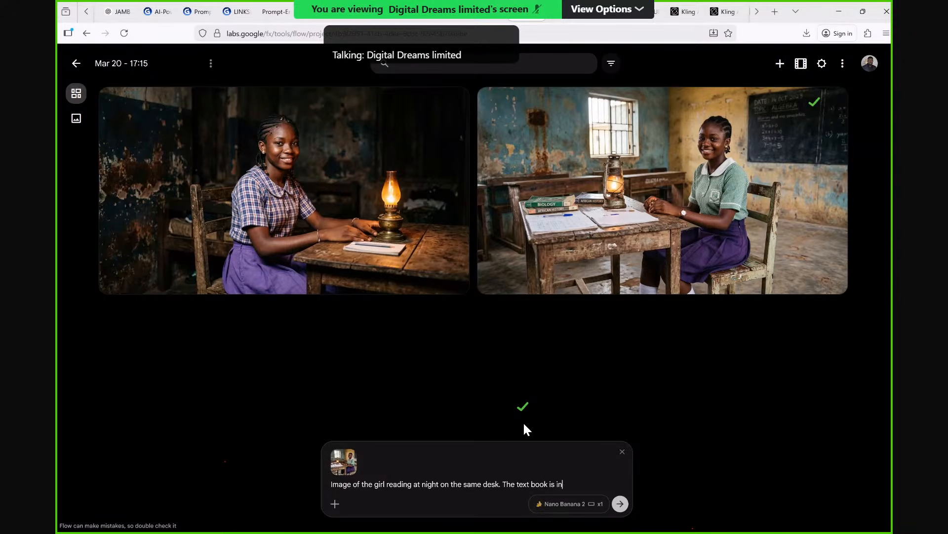
type(" from ")
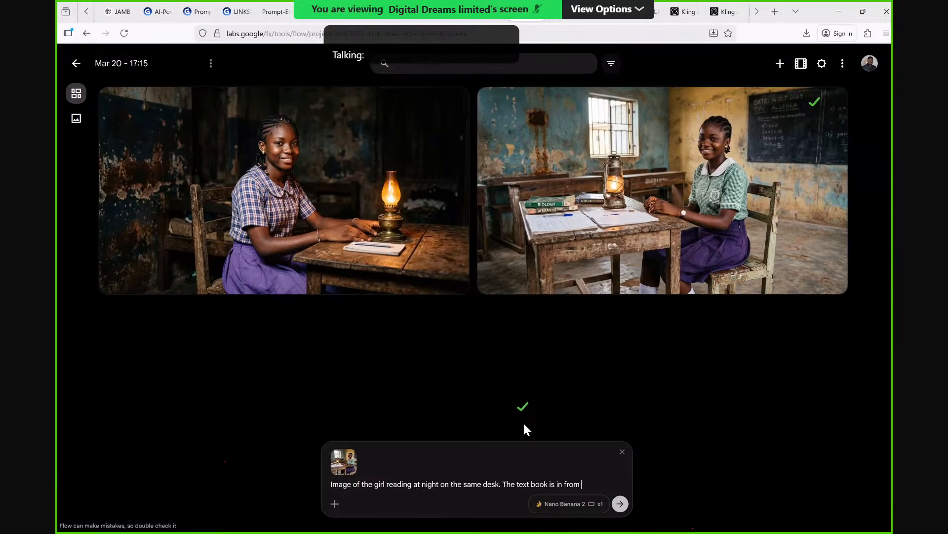
type("tof he")
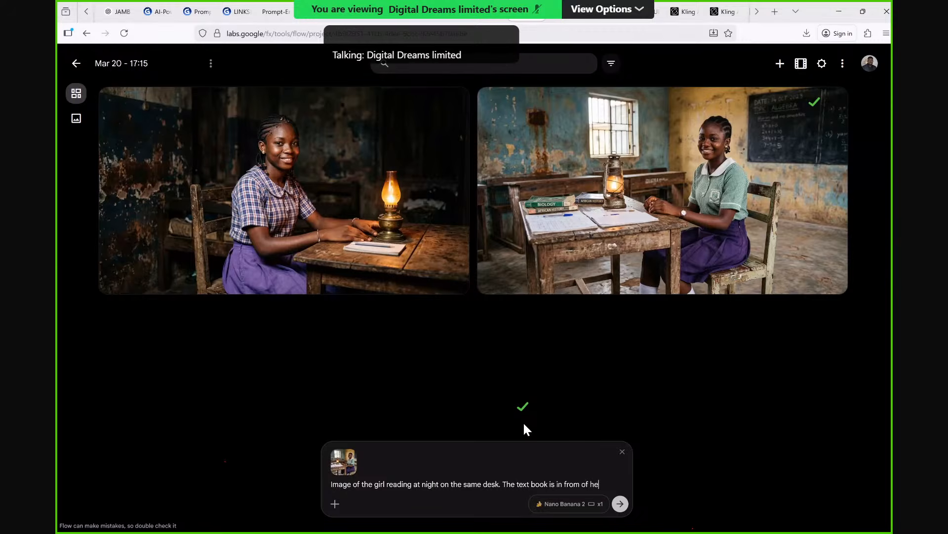
type("r")
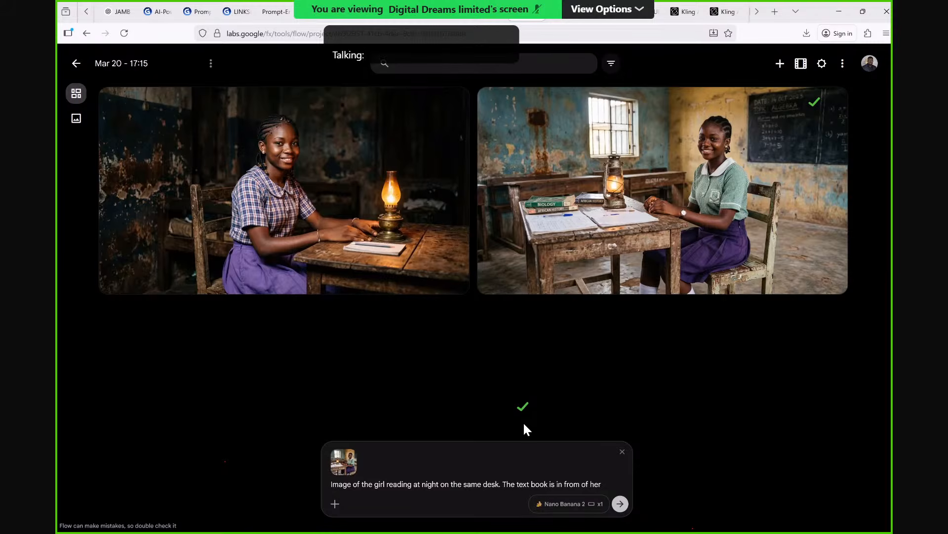
Extend the prompt's second sentence with "while she writes on the papers in her front." and begin the prompt with "Medium shot".
type("w")
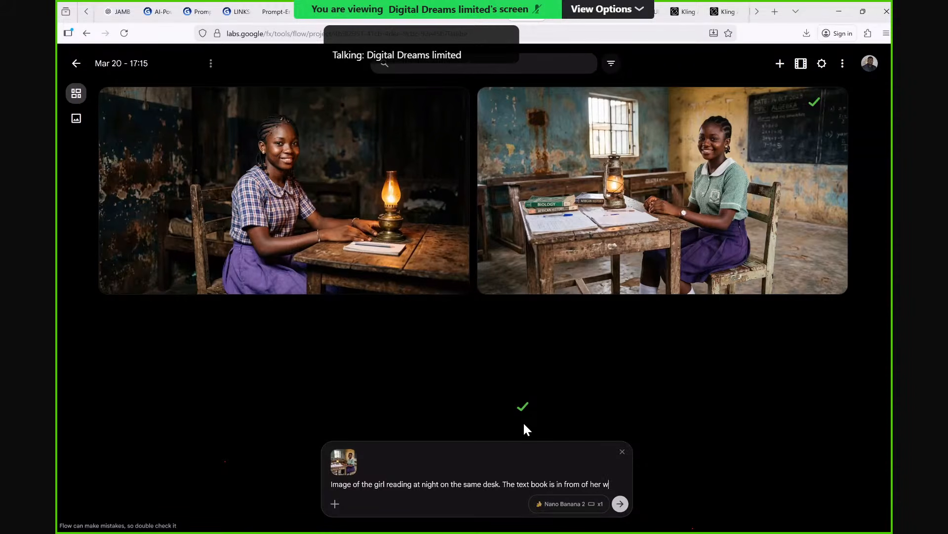
type("hile sh")
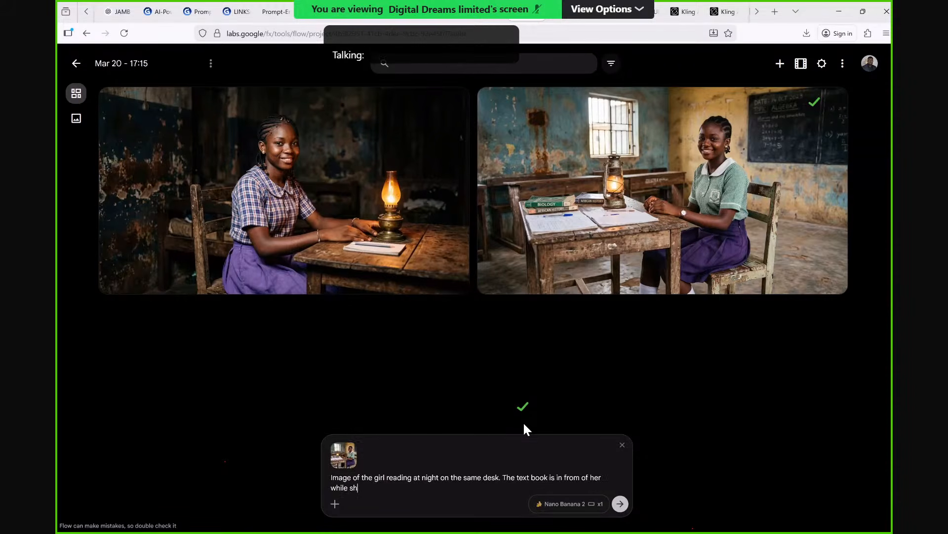
type("e writes on the papers in her")
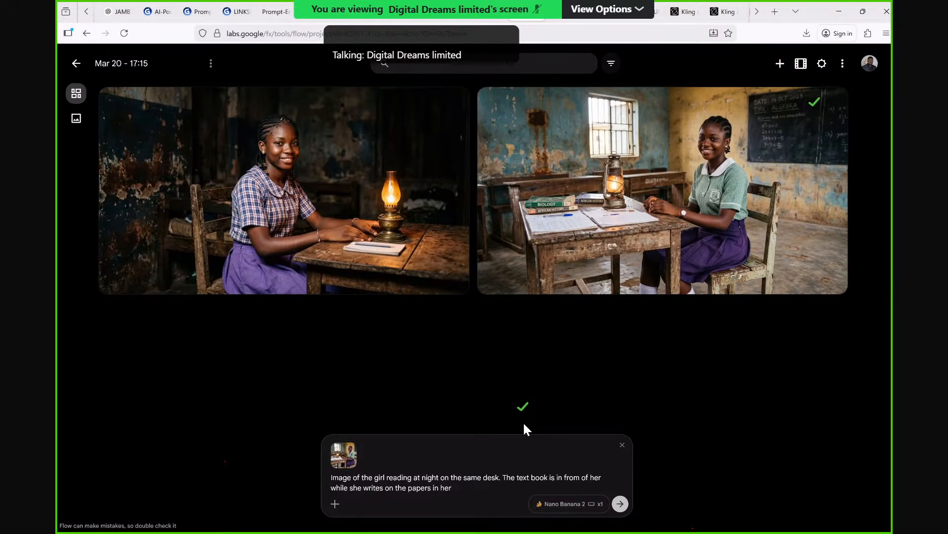
type(" front")
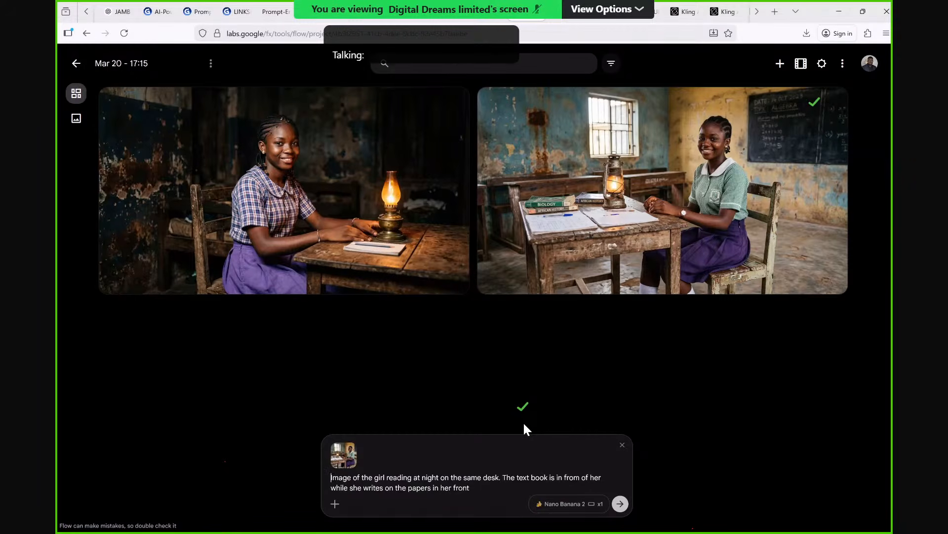
type("Med")
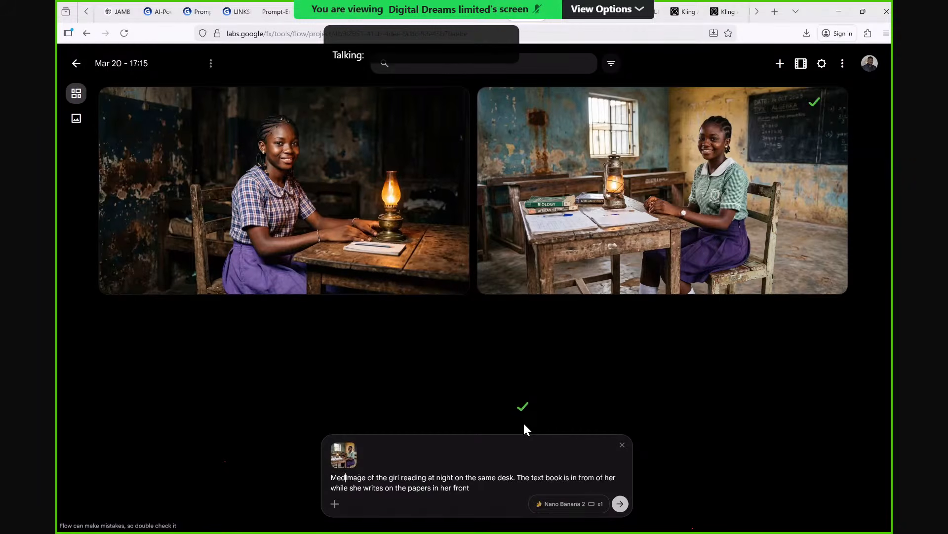
type("ium shot")
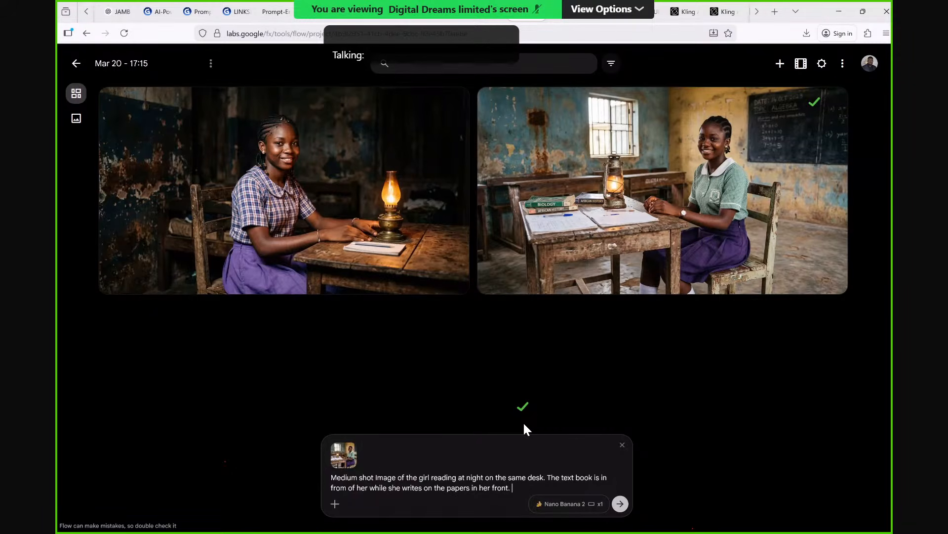
type("P")
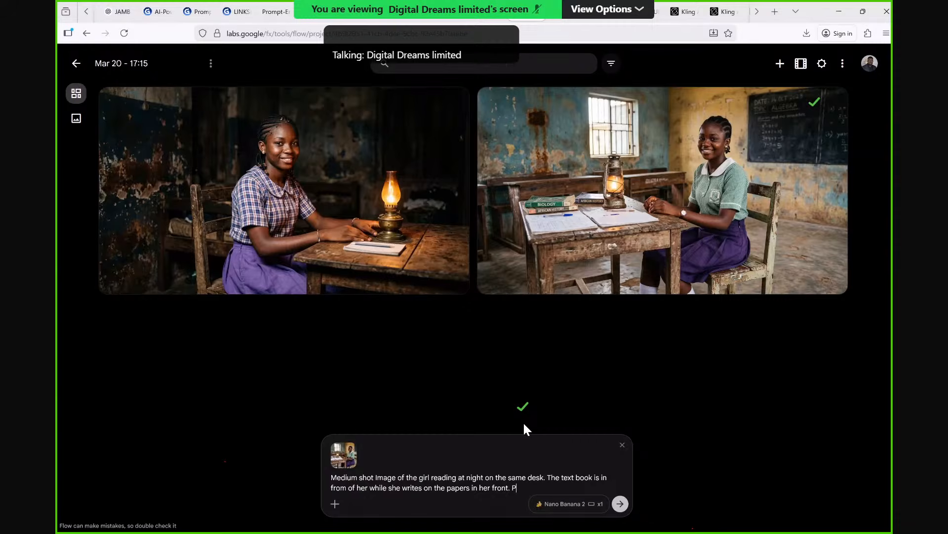
type("hotorea")
key("BackSpace")
key("BackSpace")
key("BackSpace")
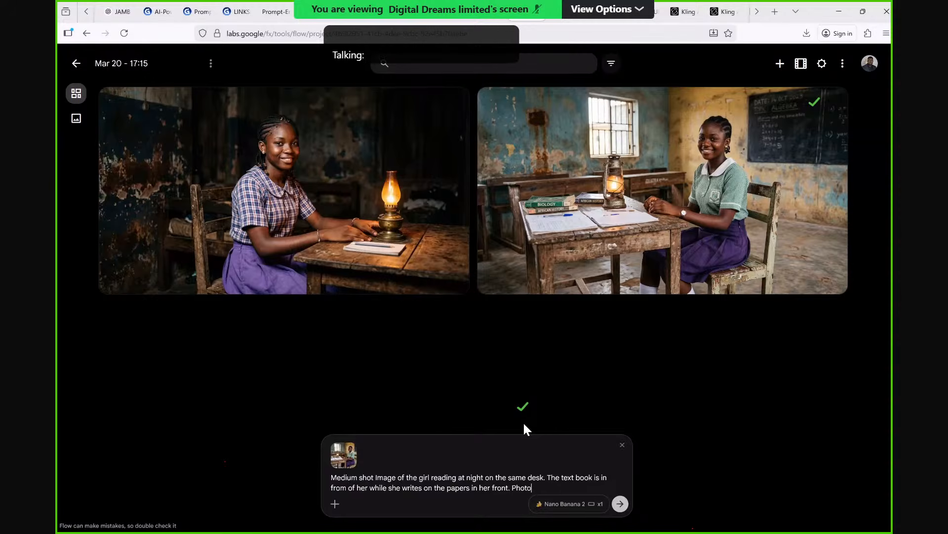
key("BackSpace")
key("BackSpace")
key("BackSpace")
key("BackSpace")
key("BackSpace")
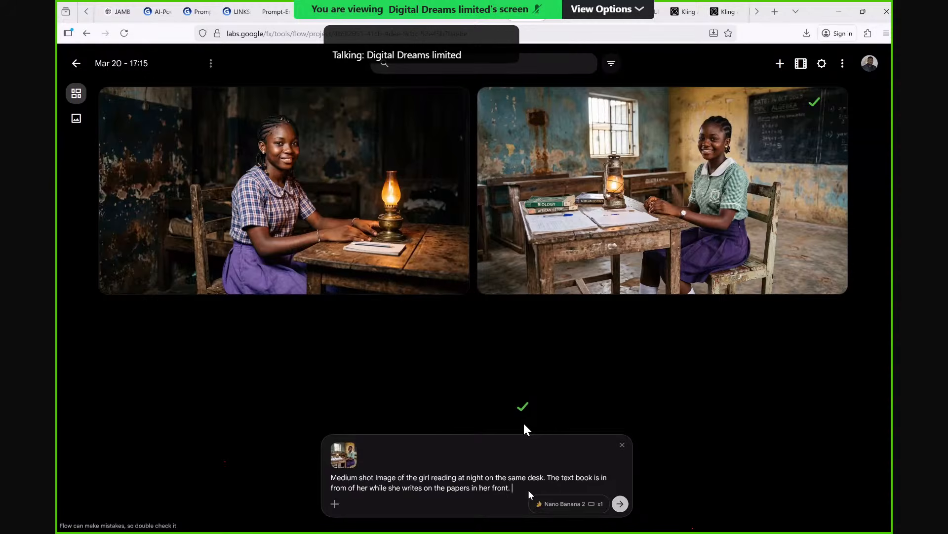
Try to generate the reference-based night reading image, retrying the generation twice.
left_click(619, 504)
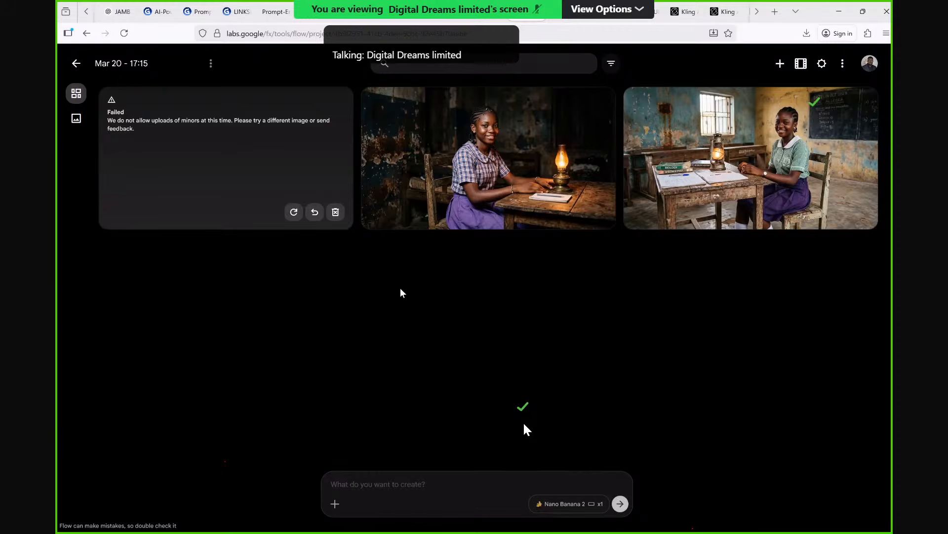
left_click(294, 213)
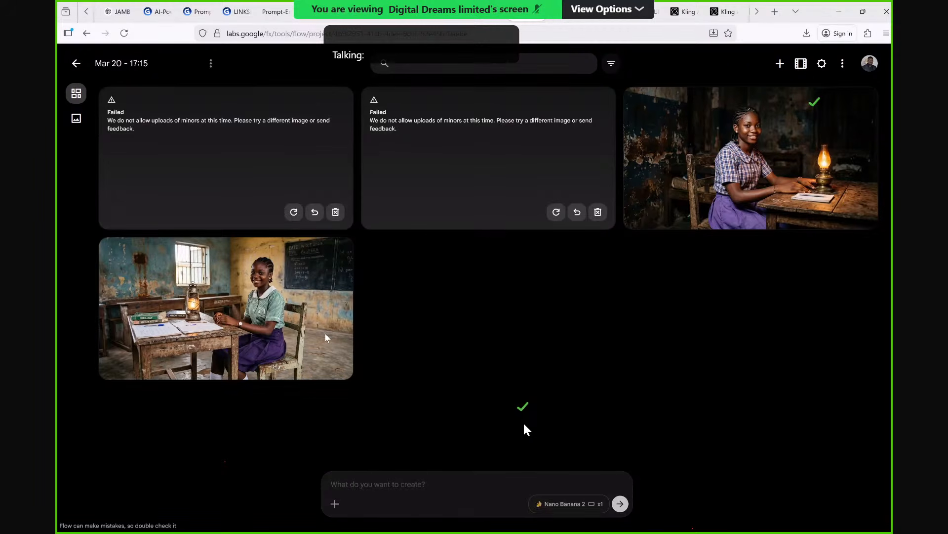
left_click(294, 212)
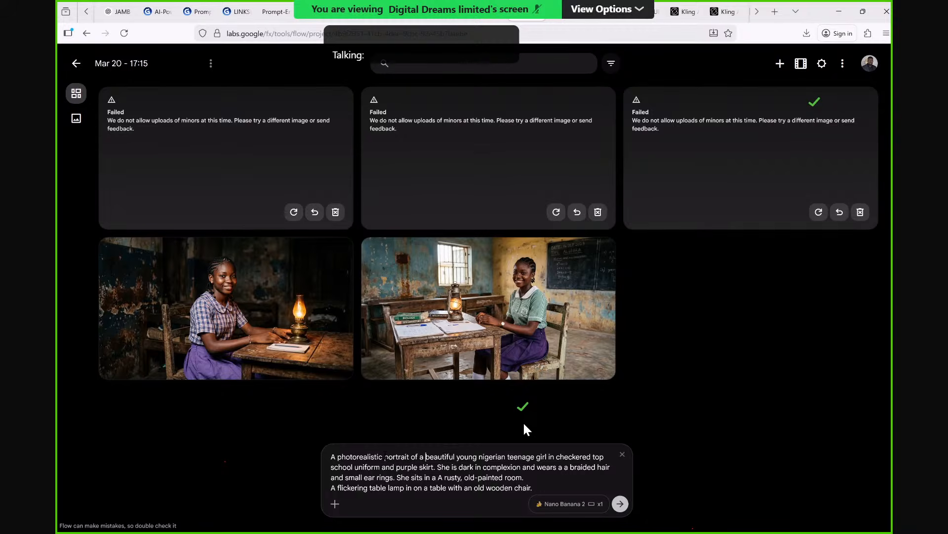
In the reused checkered-uniform portrait prompt, insert "medium" before "portrait" and replace "sits" with "reads in the night".
type("mediu")
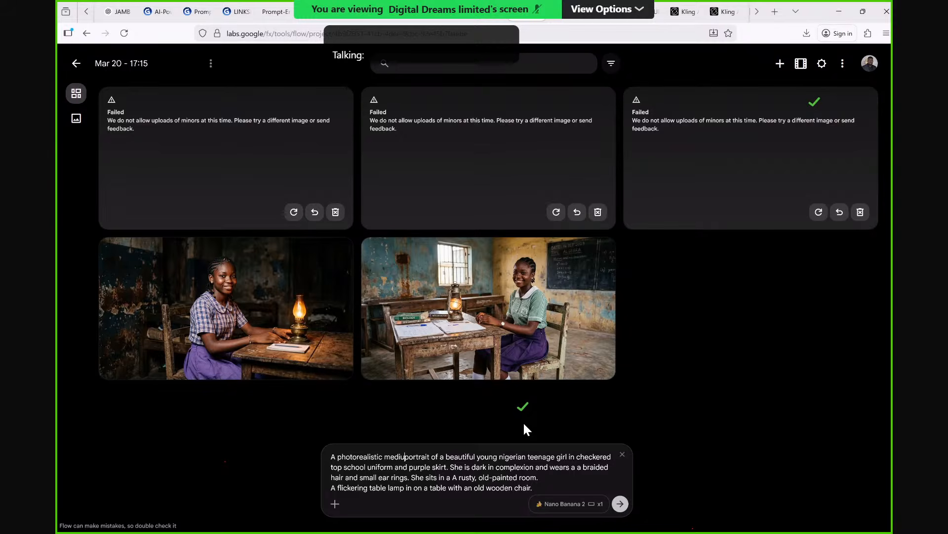
type("m")
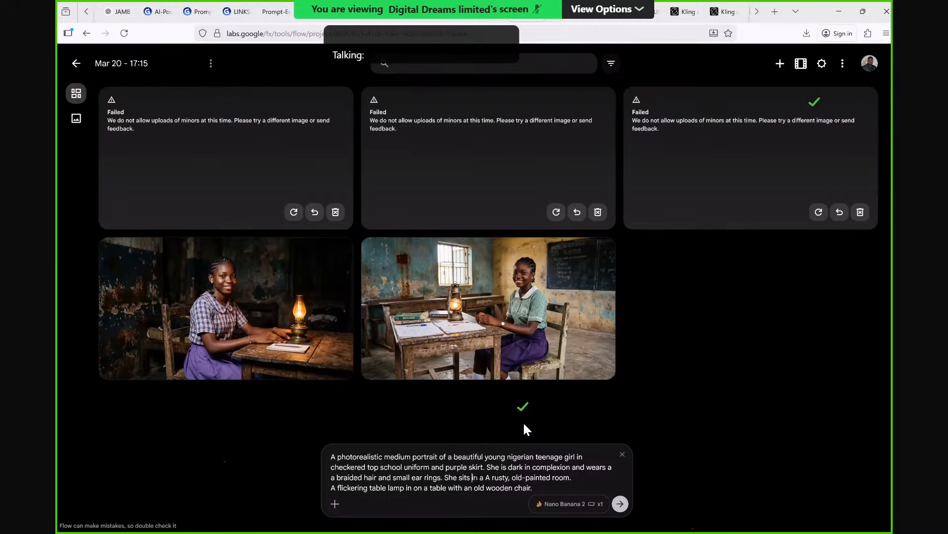
key("BackSpace")
key("BackSpace")
key("BackSpace")
key("BackSpace")
key("BackSpace")
key("BackSpace")
type("rea")
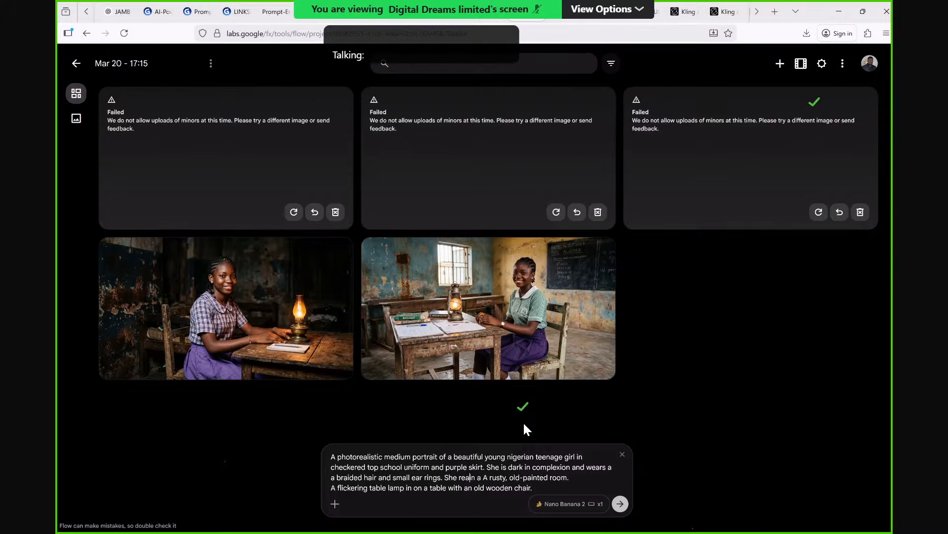
type("ds i")
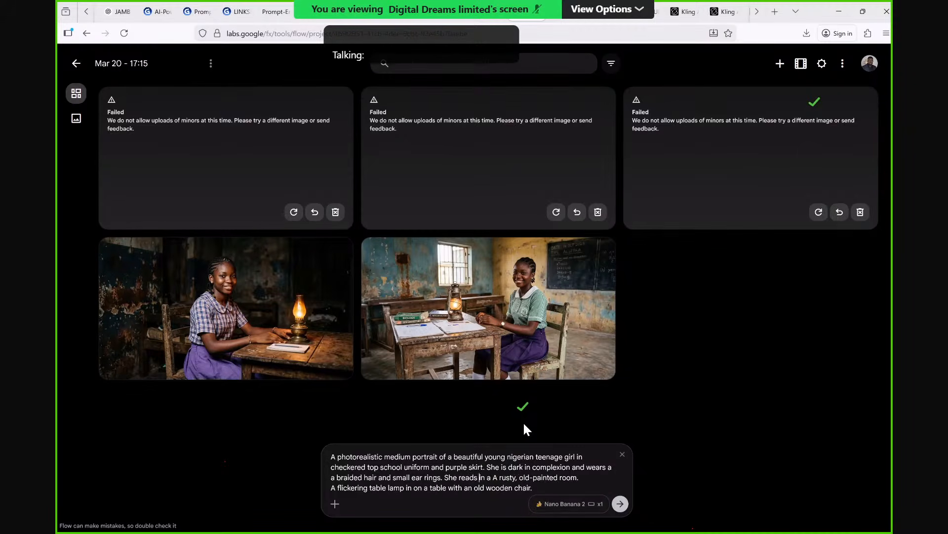
type("in the ")
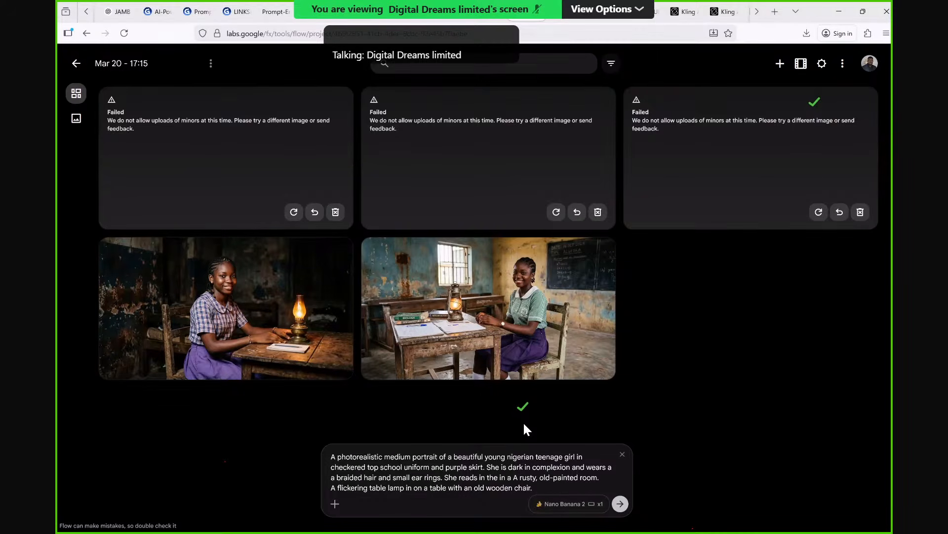
type("n")
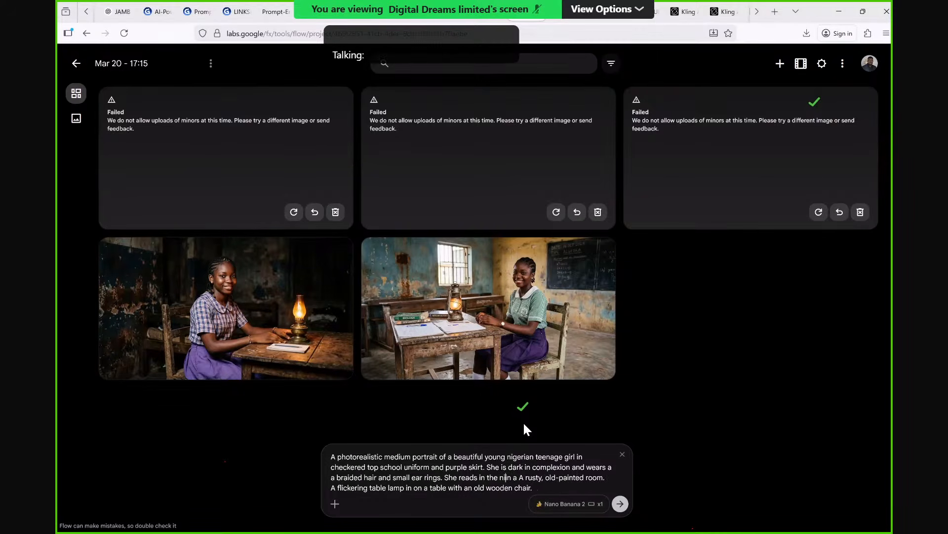
type("ight i")
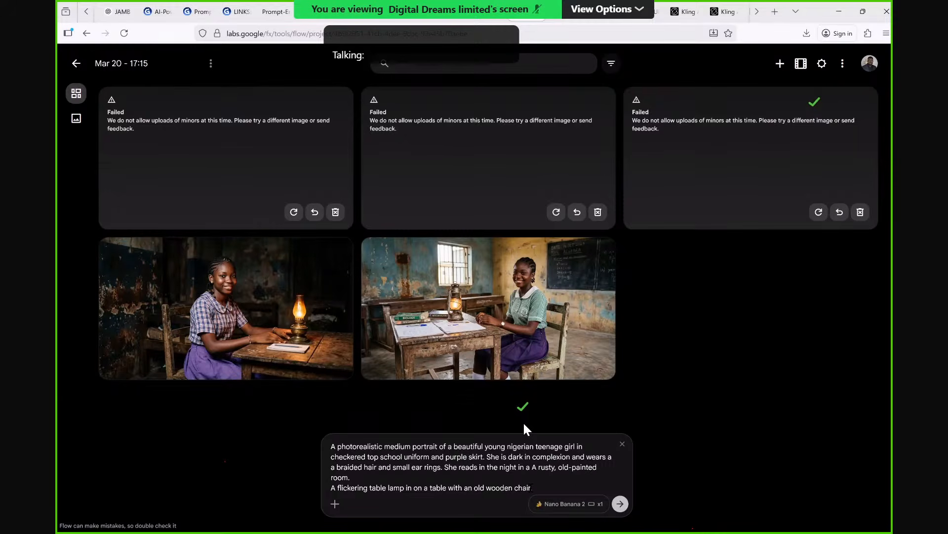
End the prompt's table lamp sentence with "providing light.".
type("providin.g light")
Add "She writes with her pen on the paper" after the old-painted room sentence and generate the image.
type(".")
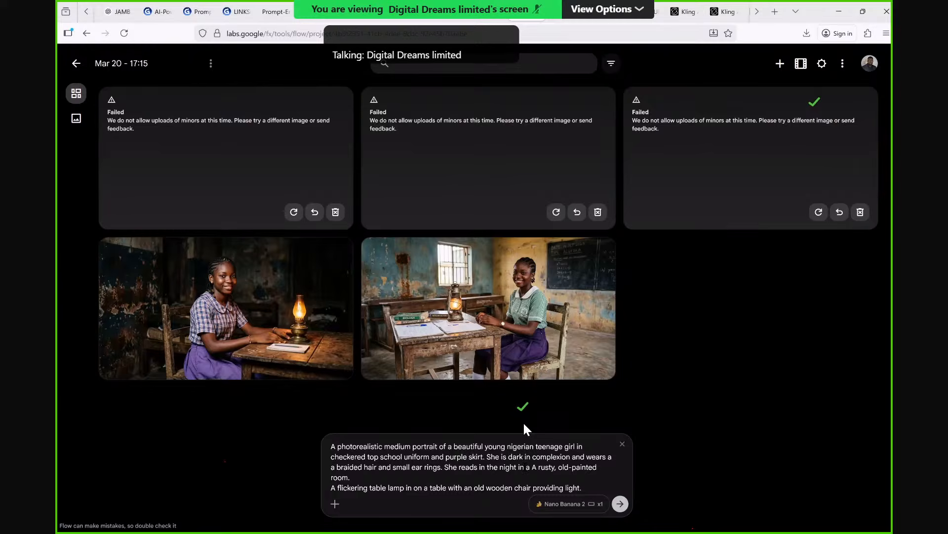
type(" She w")
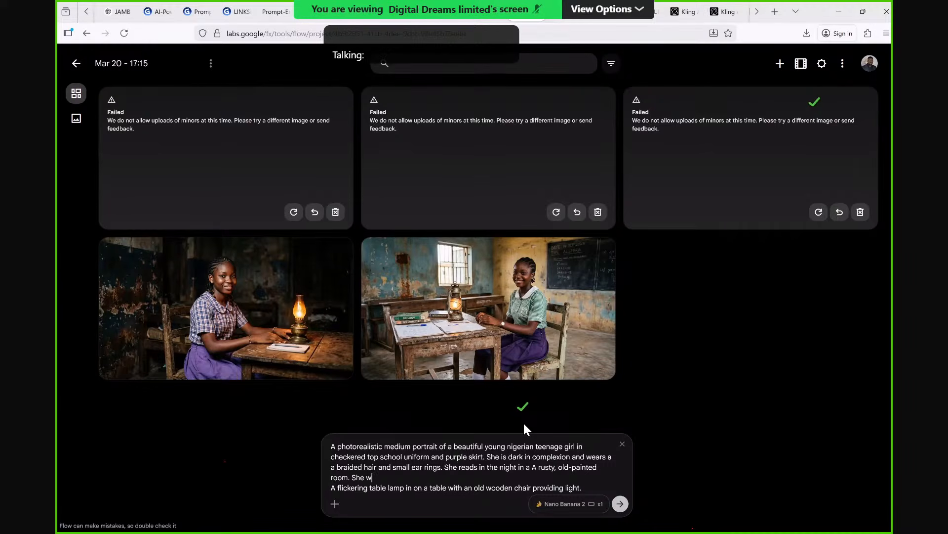
type("rites with her")
type("pen on the paper")
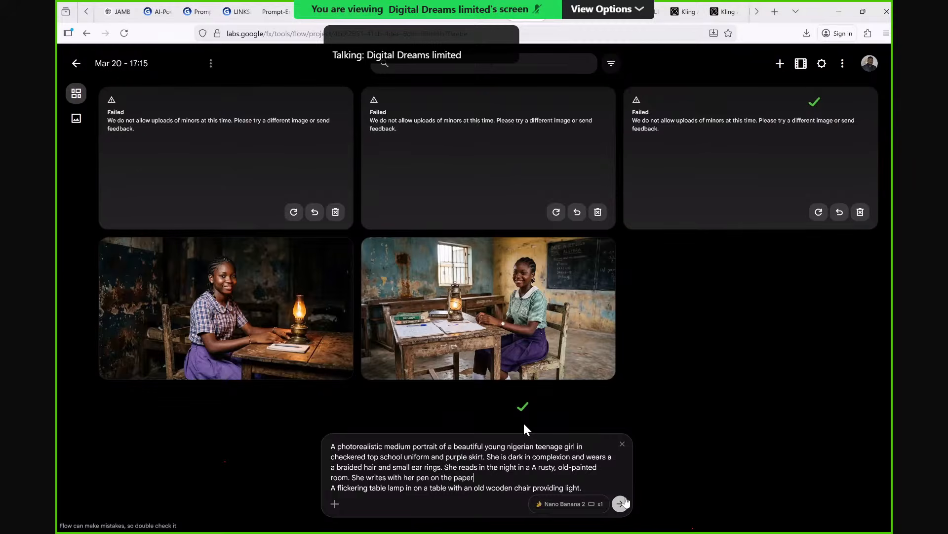
left_click(621, 503)
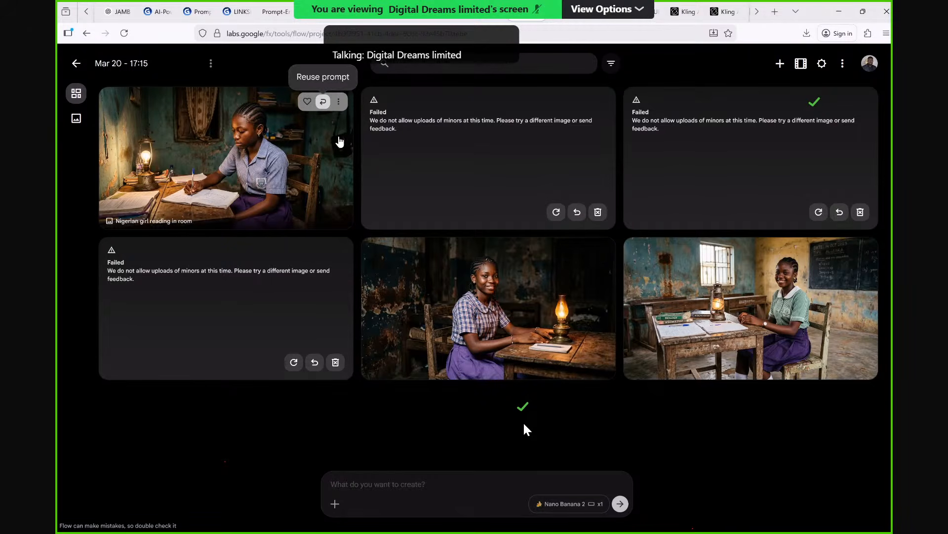
Reuse the writing girl image's prompt, change "teenage girl" to "girl in her 20", and generate the image, retrying once.
left_click(323, 102)
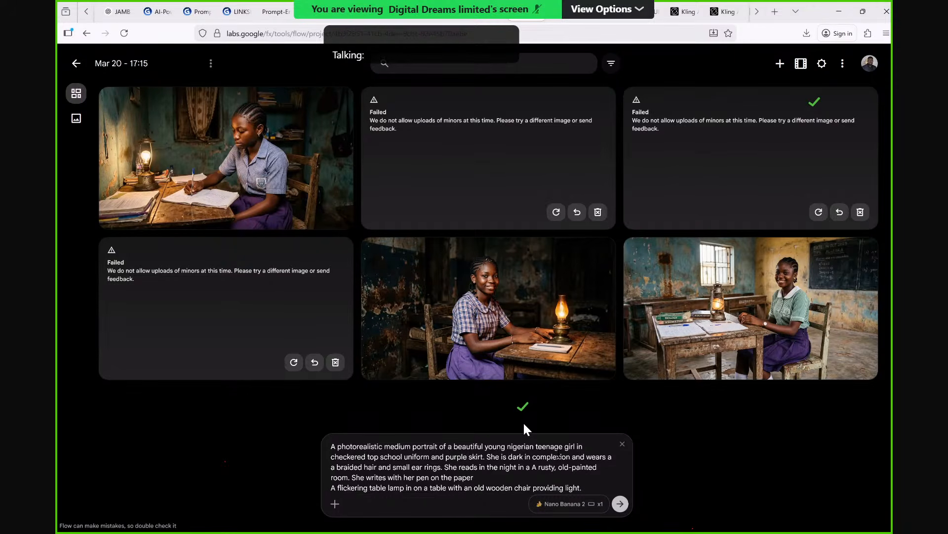
key("BackSpace")
key("BackSpace")
key("BackSpace")
key("BackSpace")
key("BackSpace")
key("BackSpace")
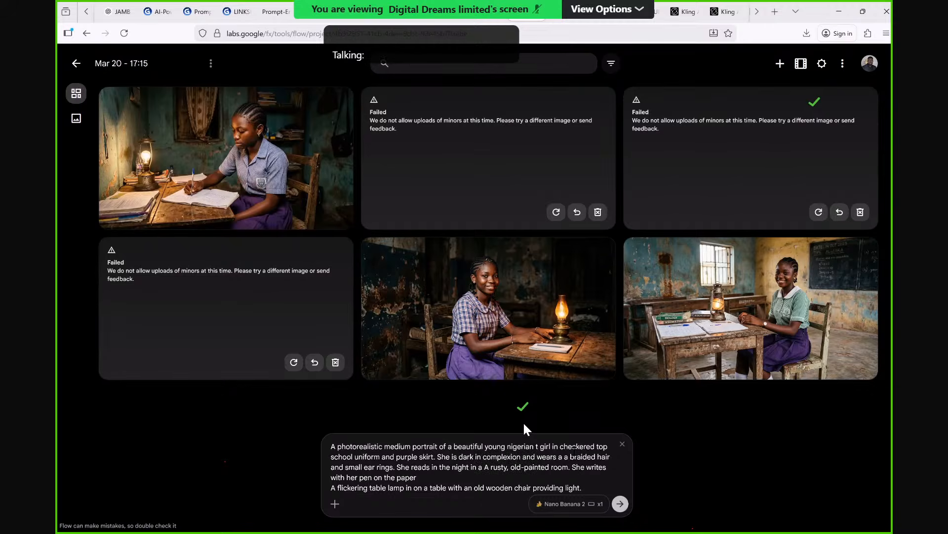
key("BackSpace")
type("in her 20")
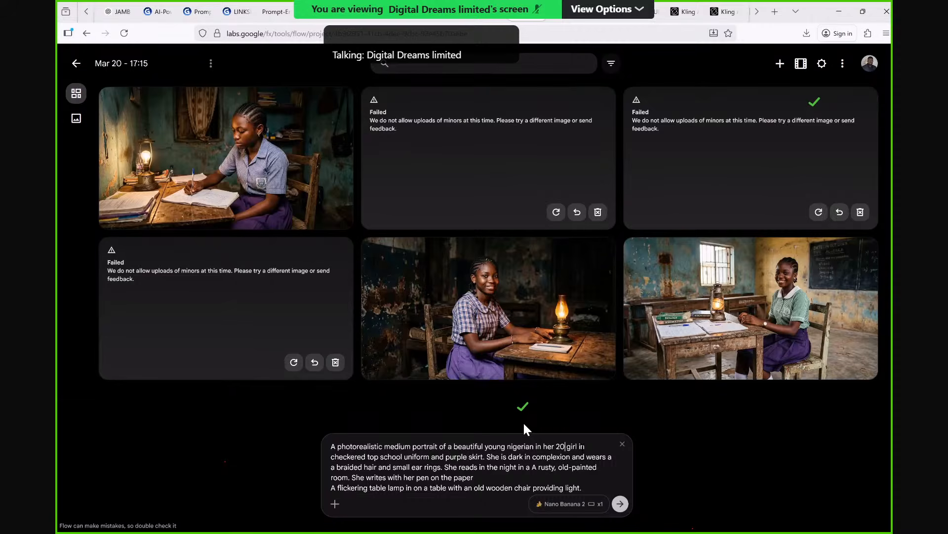
key("ctrl+Delete")
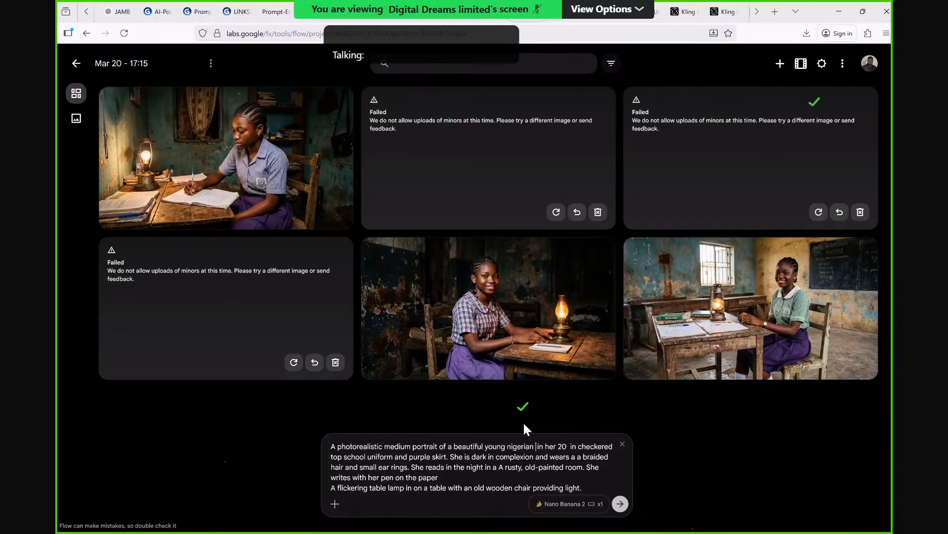
type("girl")
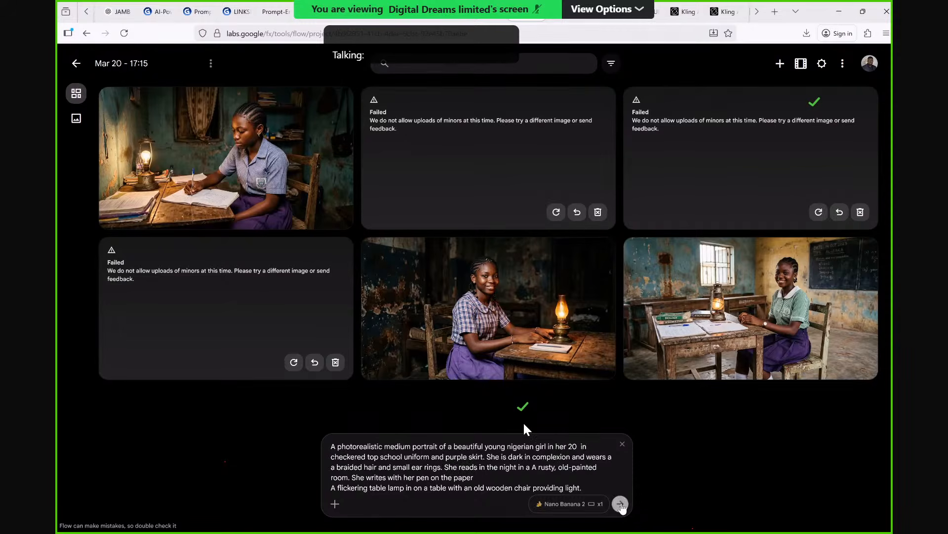
left_click(620, 504)
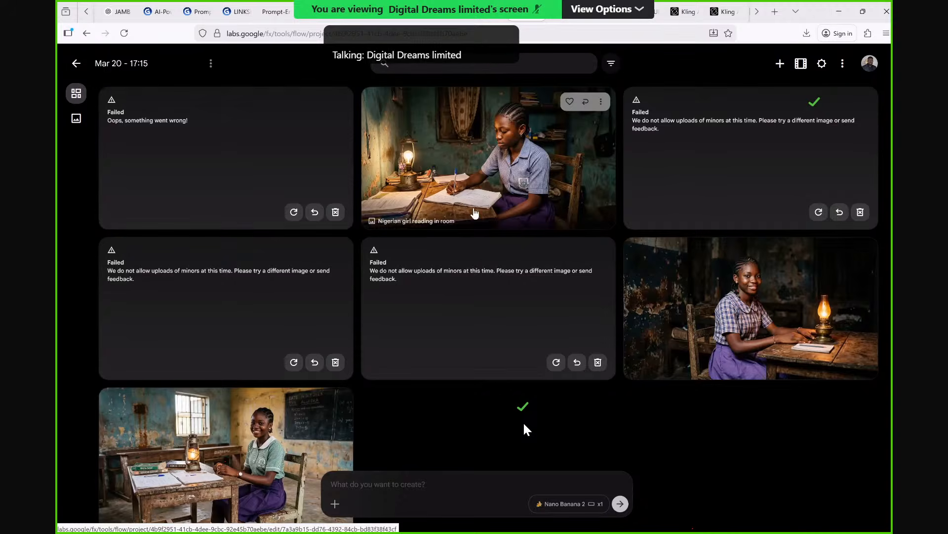
left_click(293, 217)
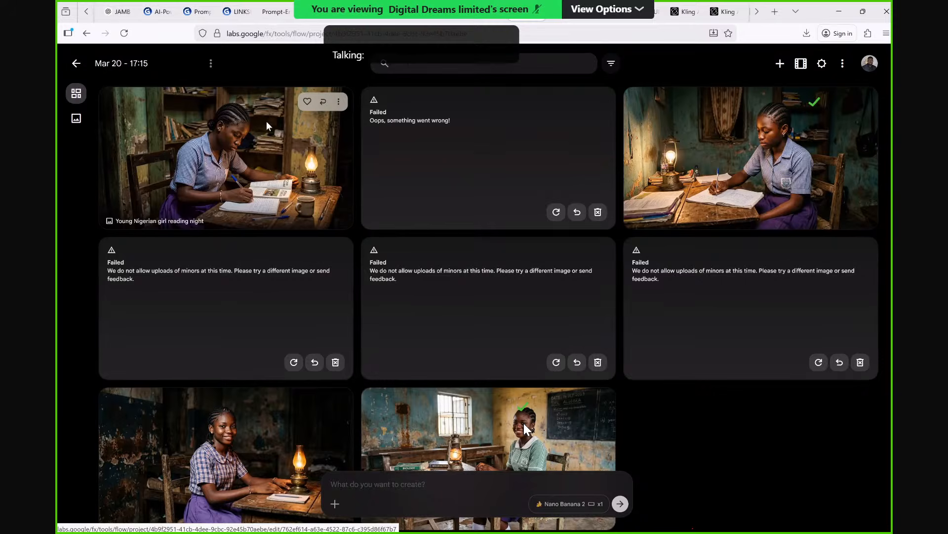
Switch to the LinkSkool script in Gamma to review Scene 1 – Frustration (Hook).
left_click(237, 12)
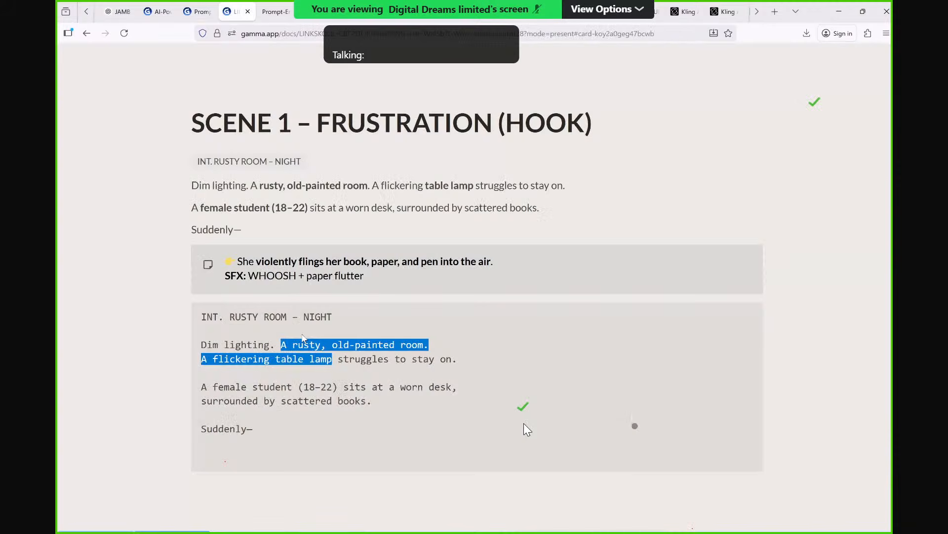
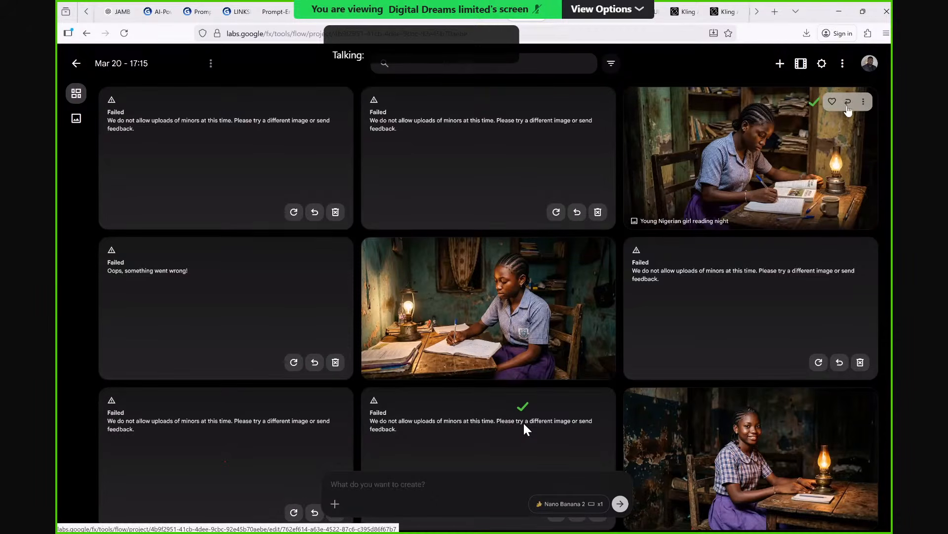
Reuse the writing girl image's prompt and replace "school uniform" with "blouse".
left_click(848, 103)
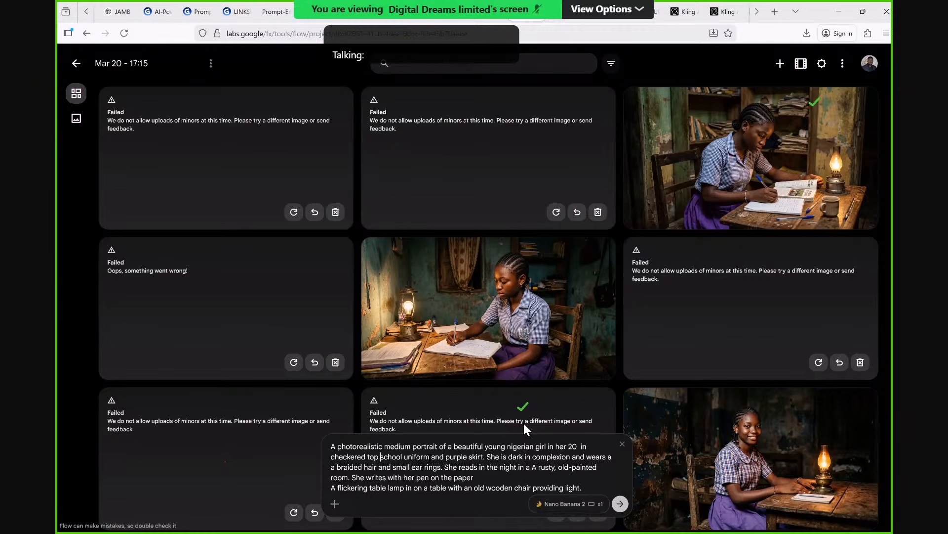
left_click_drag(380, 457, 430, 457)
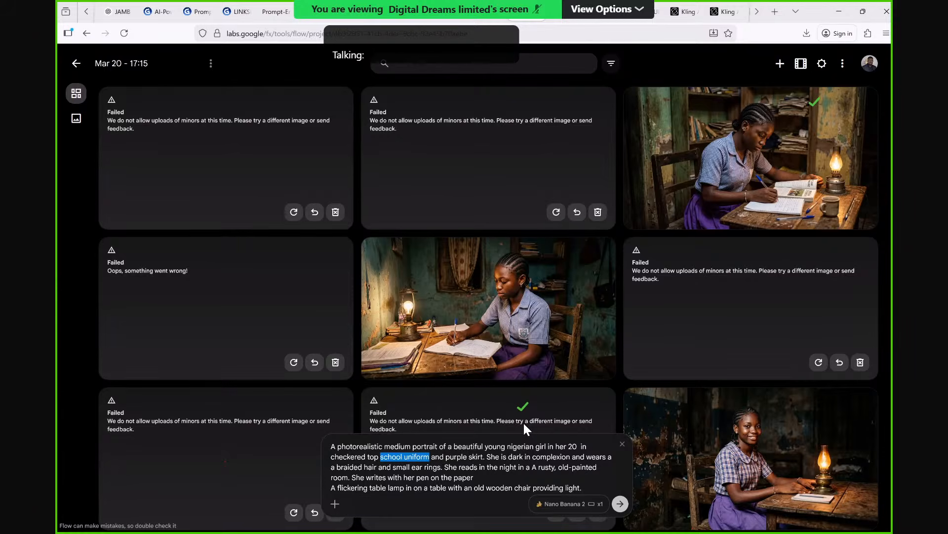
type("bl")
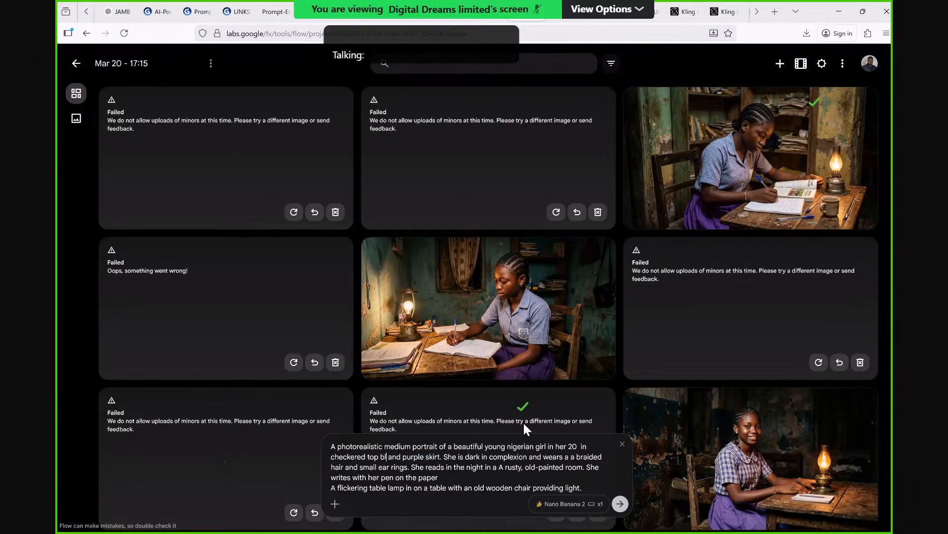
type("ouse")
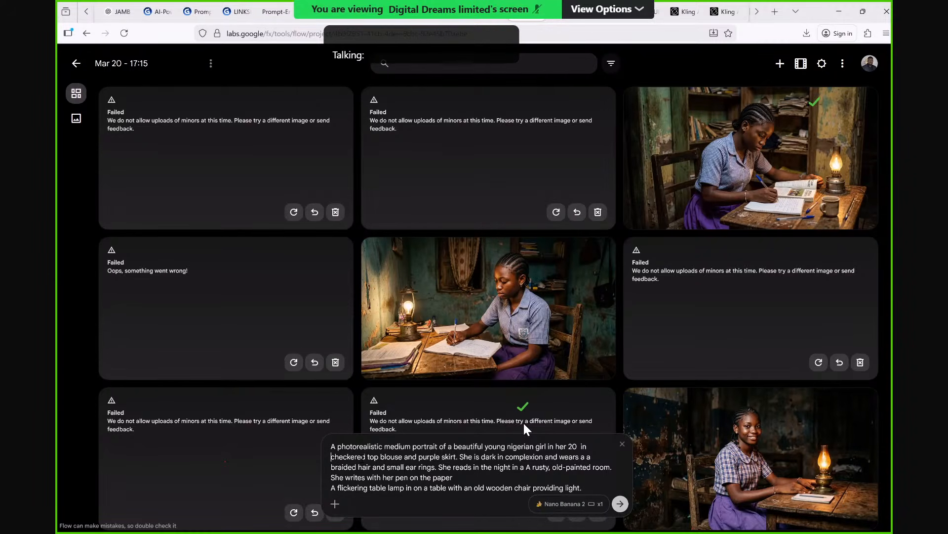
Replace "checkered" in the prompt with "whiite", set the girl's age to 25, and generate the image.
key("ctrl+shift+Right")
type("whiite")
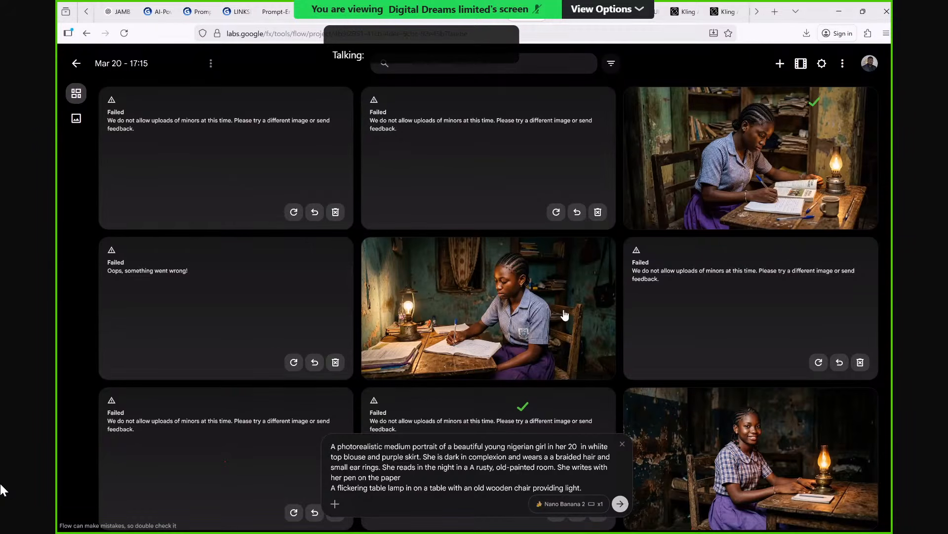
key("BackSpace")
type("5")
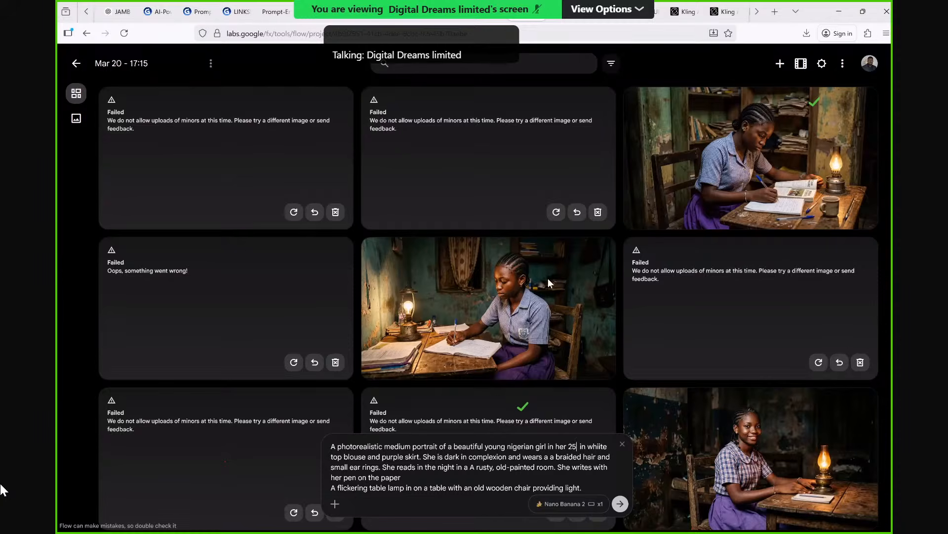
key("Return")
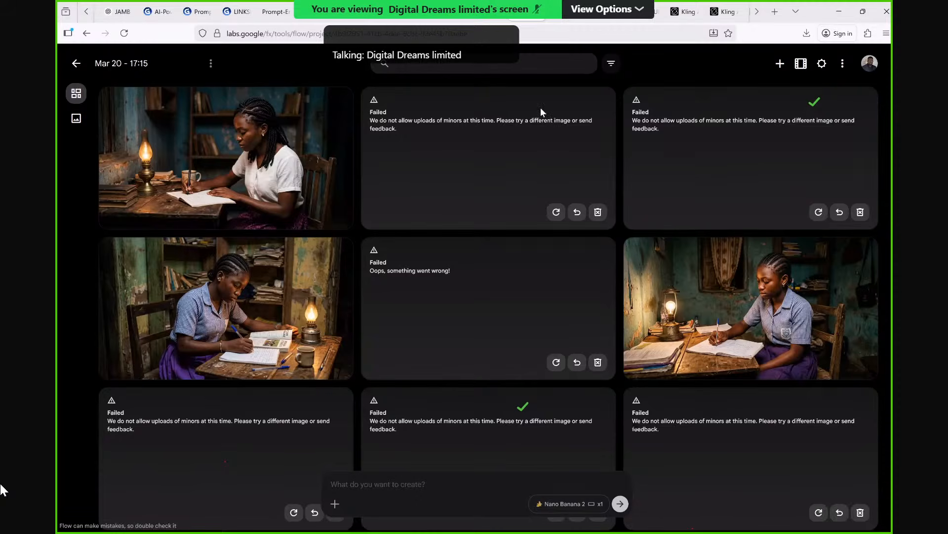
Reuse the failed closeup prompt about frustration and sweat, swap its reference for the white-bloused writing girl image, and generate it.
left_click(577, 212)
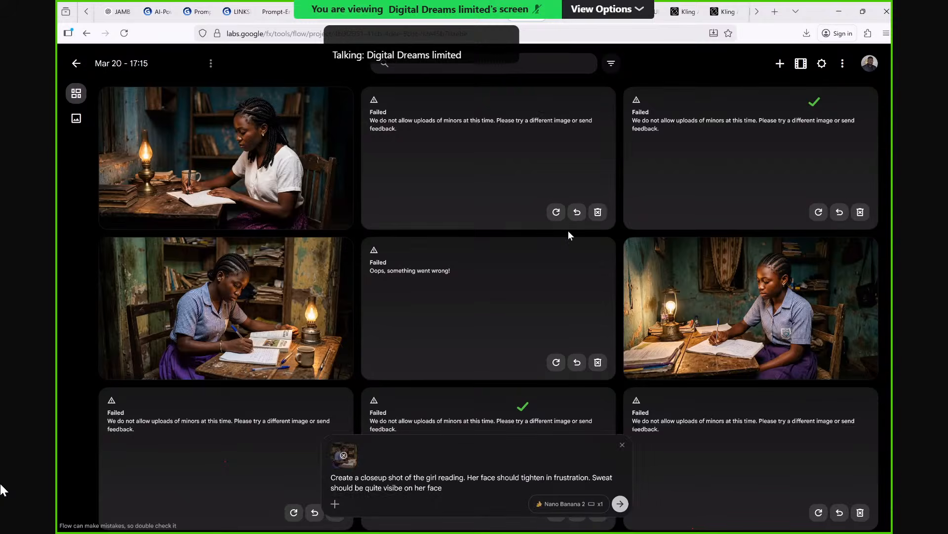
left_click(344, 455)
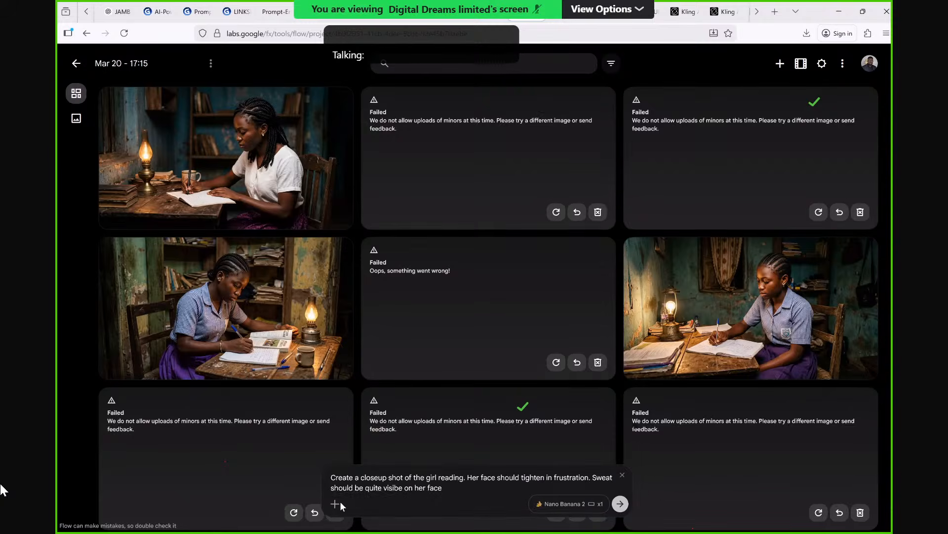
left_click(340, 501)
left_click(373, 328)
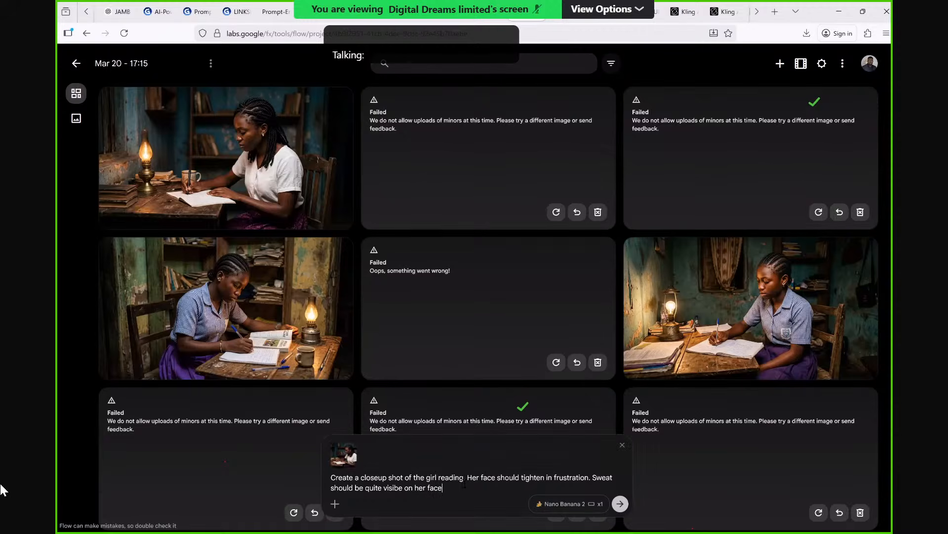
type(".")
left_click(619, 504)
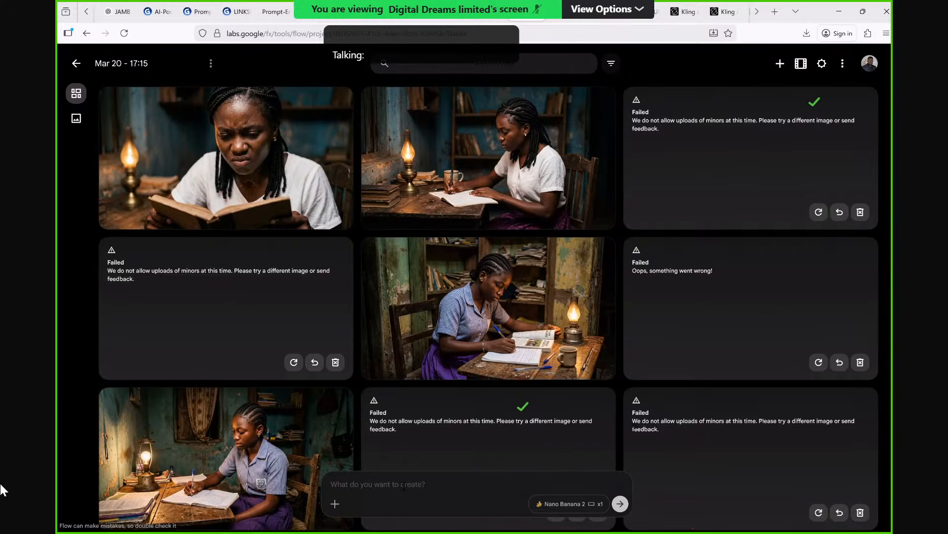
Attach the white-bloused writing girl image as reference and begin the prompt with "Top view medium shot of the girl".
left_click(335, 504)
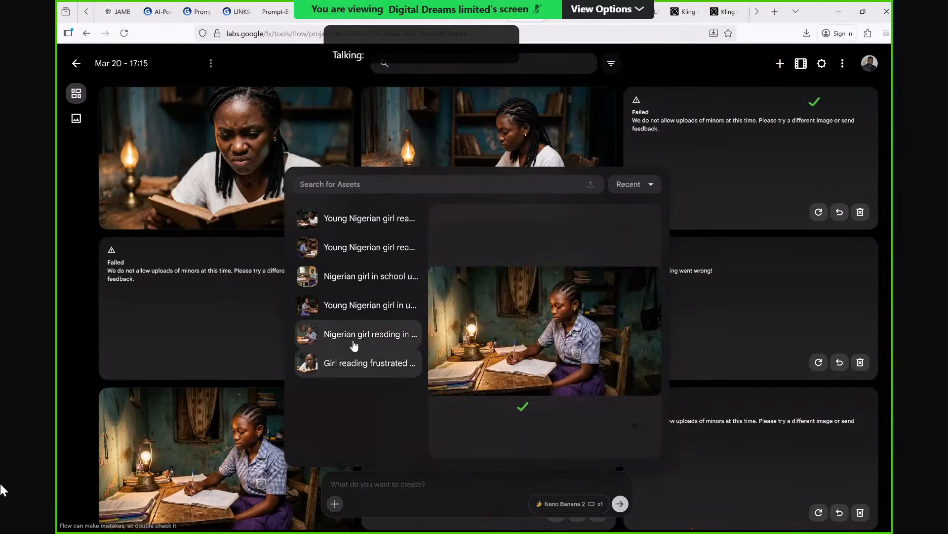
left_click(361, 232)
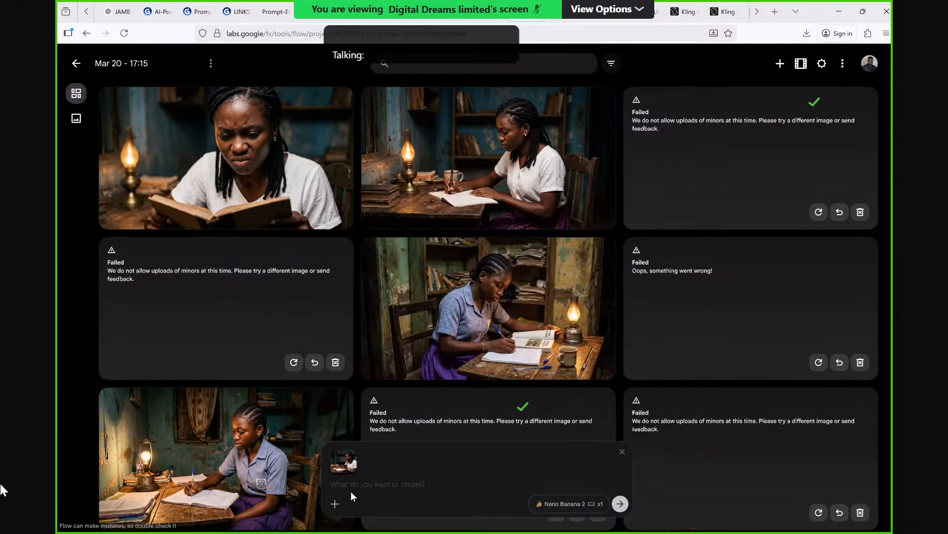
type("Top view ")
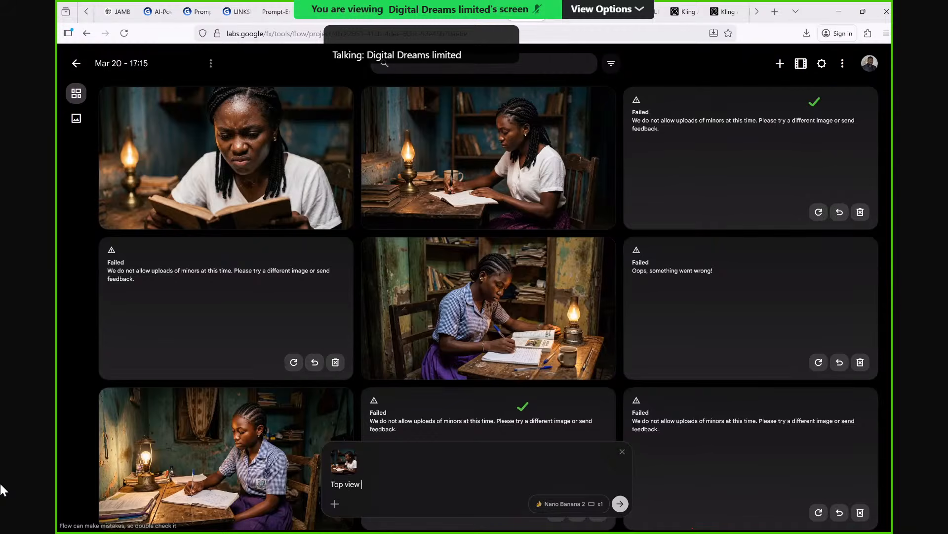
type("of the girl")
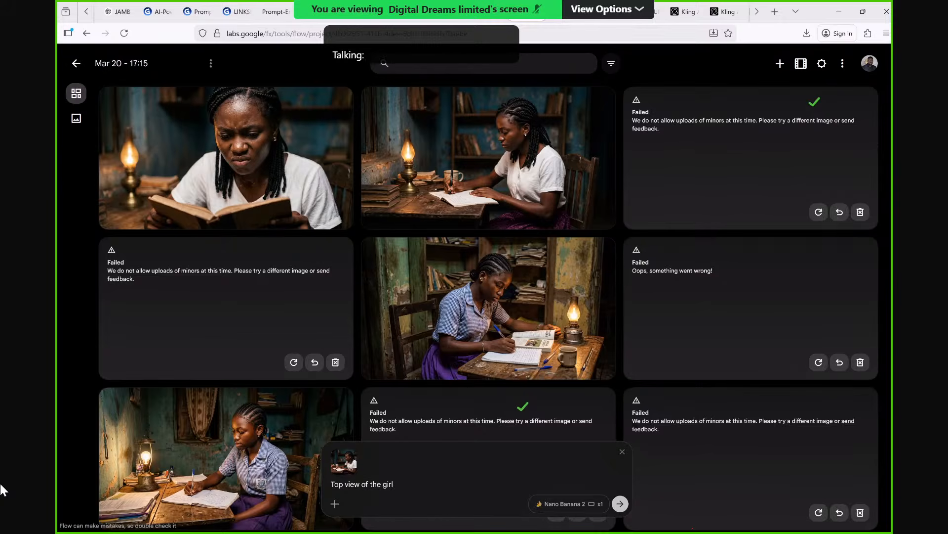
type("medio")
key("BackSpace")
type("um shot of the girl ")
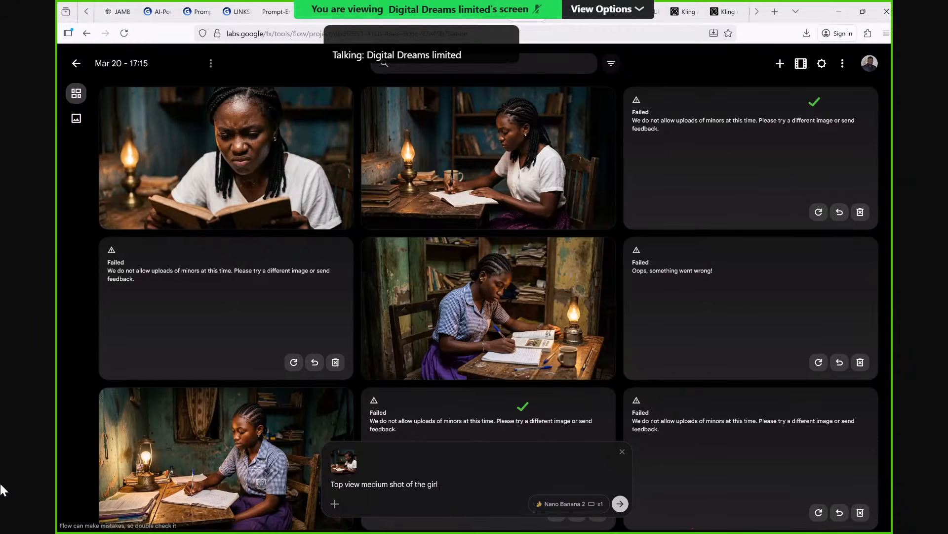
type("stan")
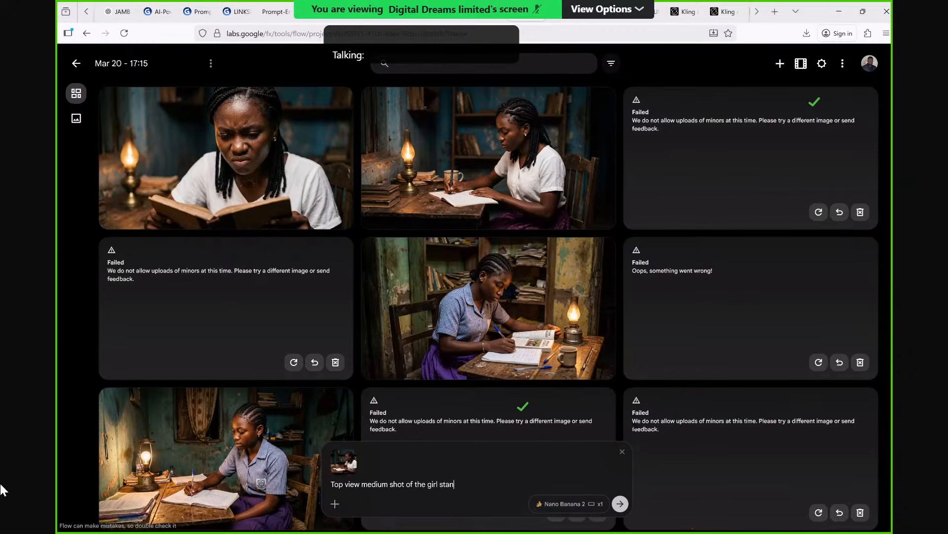
type("ding and holding the papers on the table")
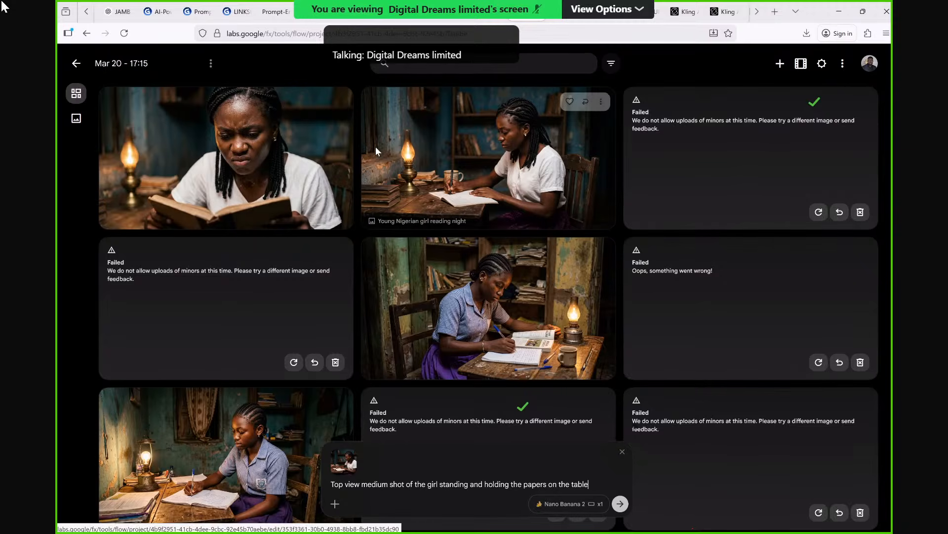
Switch to the LinkSkool script in Gamma and check how Scene 1 describes her flinging the book, paper and pen.
left_click(200, 10)
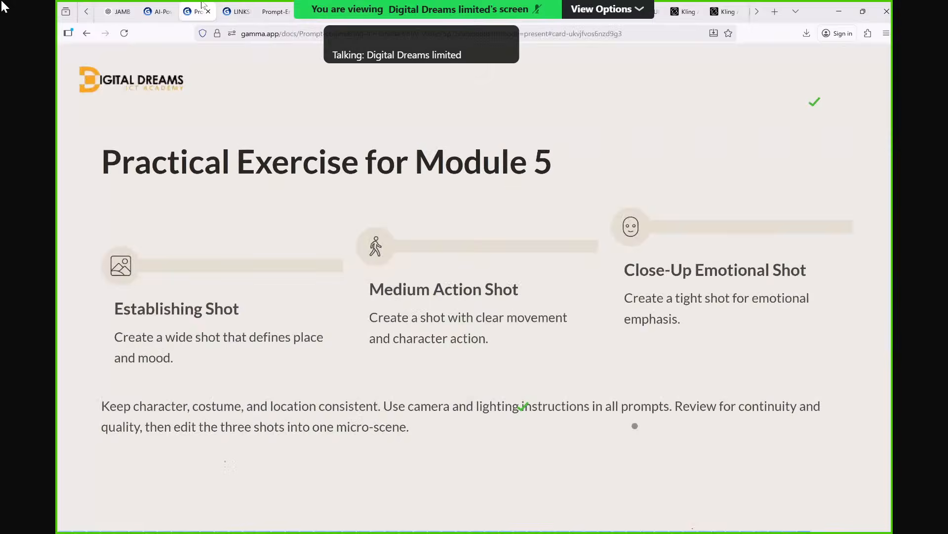
key("ctrl+Tab")
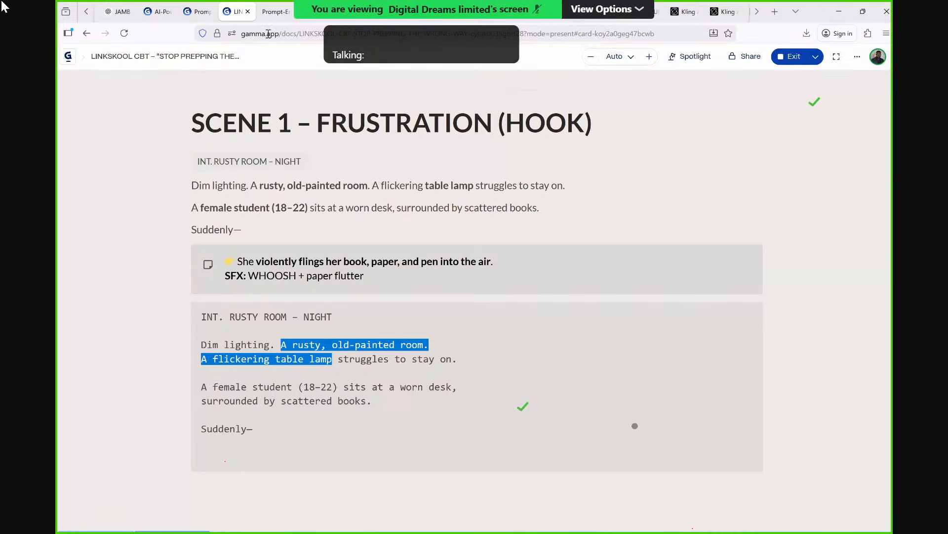
left_click(423, 85)
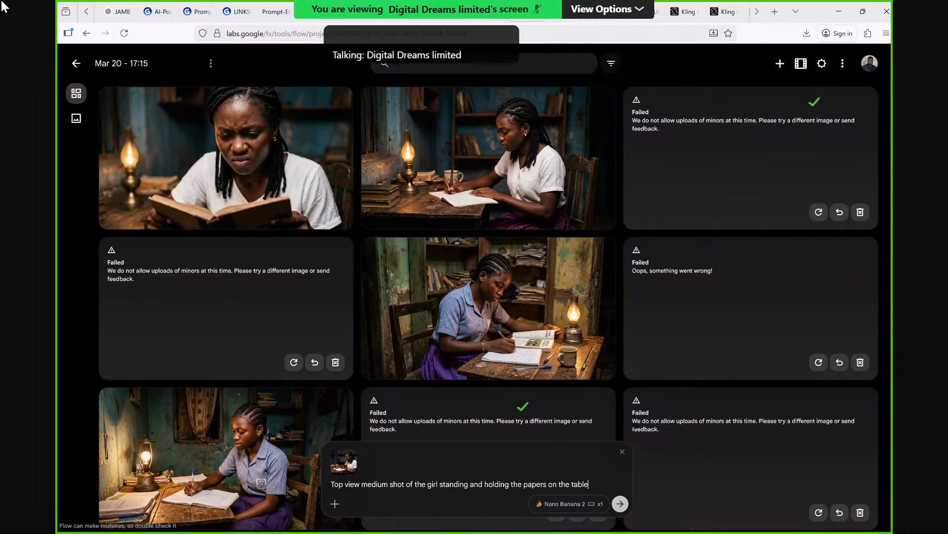
Insert "that lie" before "on the table" in the top view prompt and generate the image.
left_click(547, 484)
type("that lie o")
key("BackSpace")
type("o")
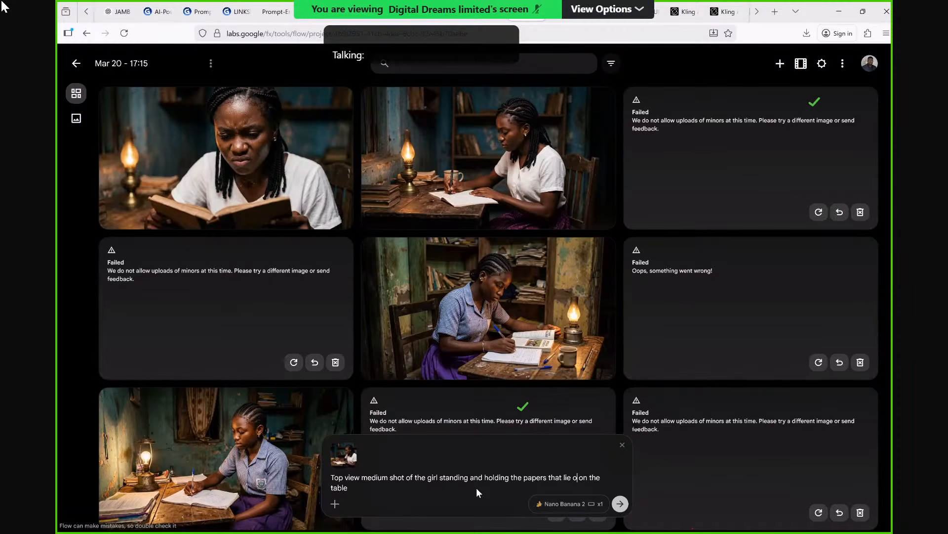
key("BackSpace")
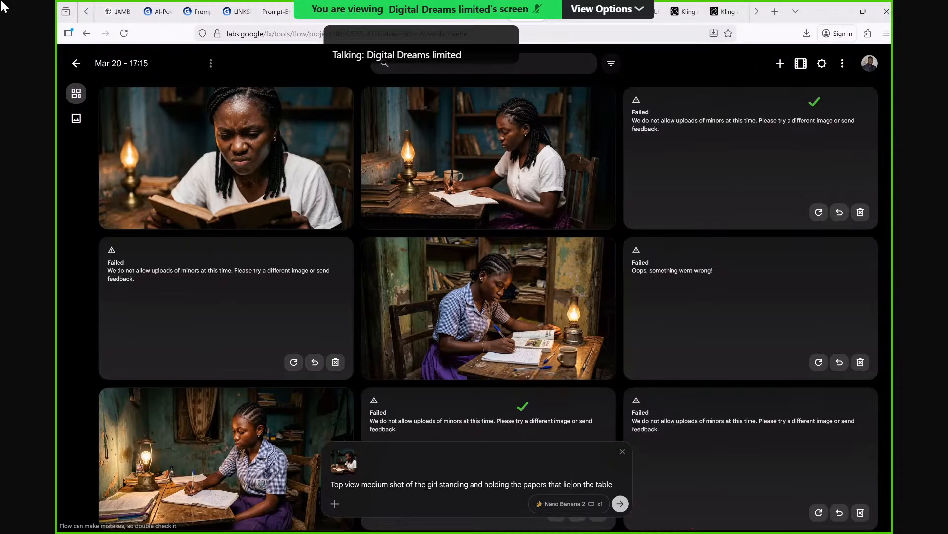
left_click(621, 505)
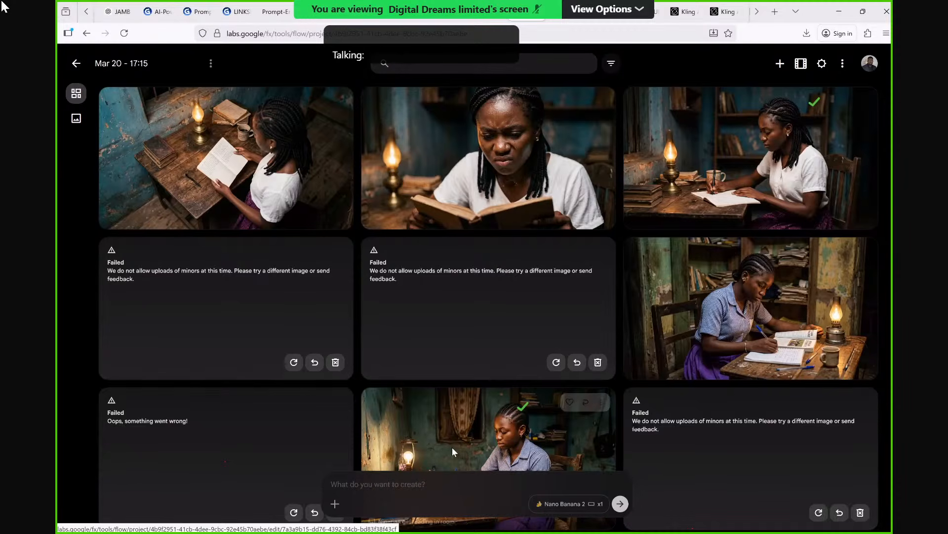
Switch from the Flow project to the LinkSkool script in Gamma.
left_click(390, 482)
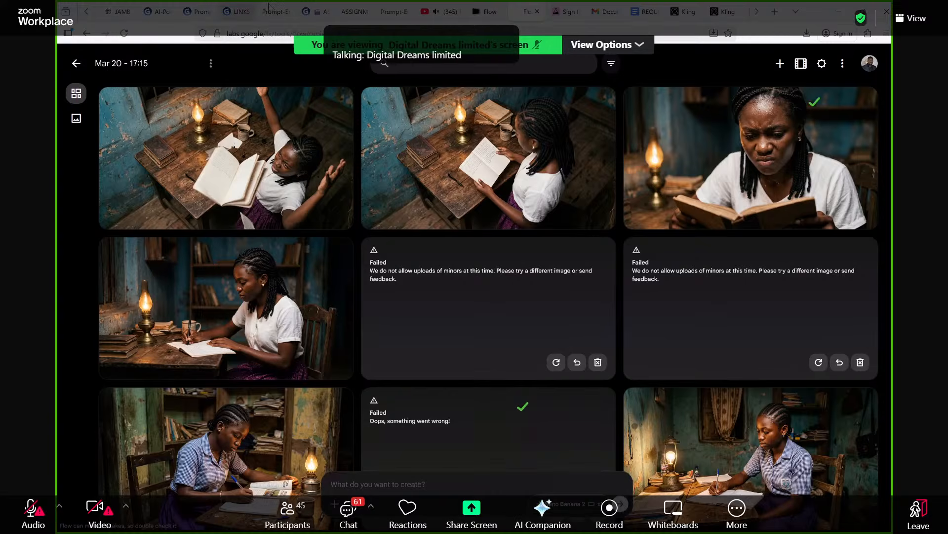
left_click(239, 10)
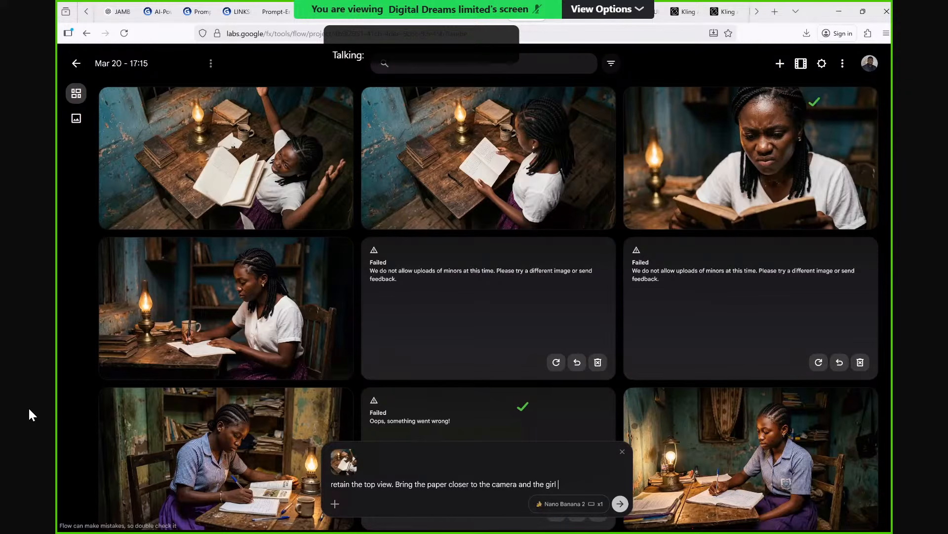
Finish the prompt about bringing the paper closer to the camera with "blurred out in the background" and generate the image.
type("blurred out in the ba")
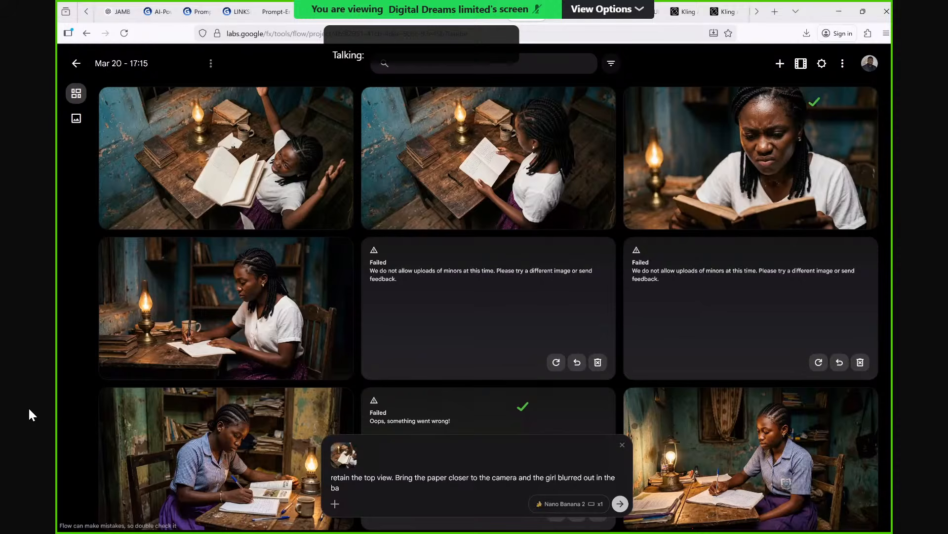
type("ck")
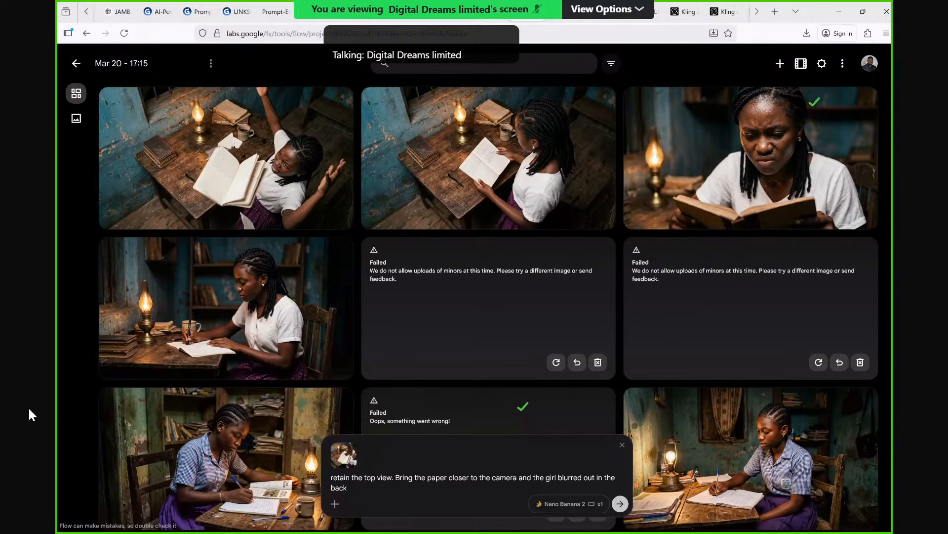
type("rrou")
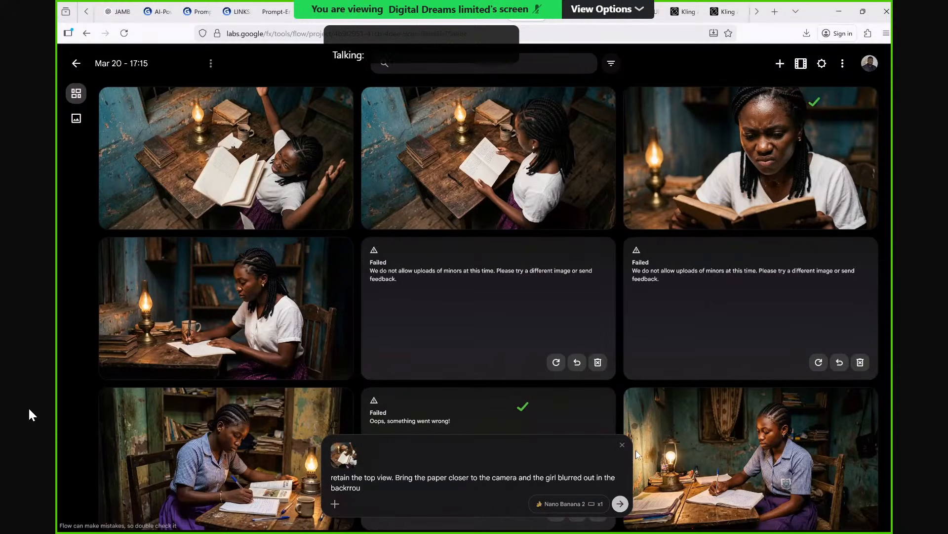
key("BackSpace")
key("BackSpace")
key("BackSpace")
key("BackSpace")
type("ground")
left_click(621, 506)
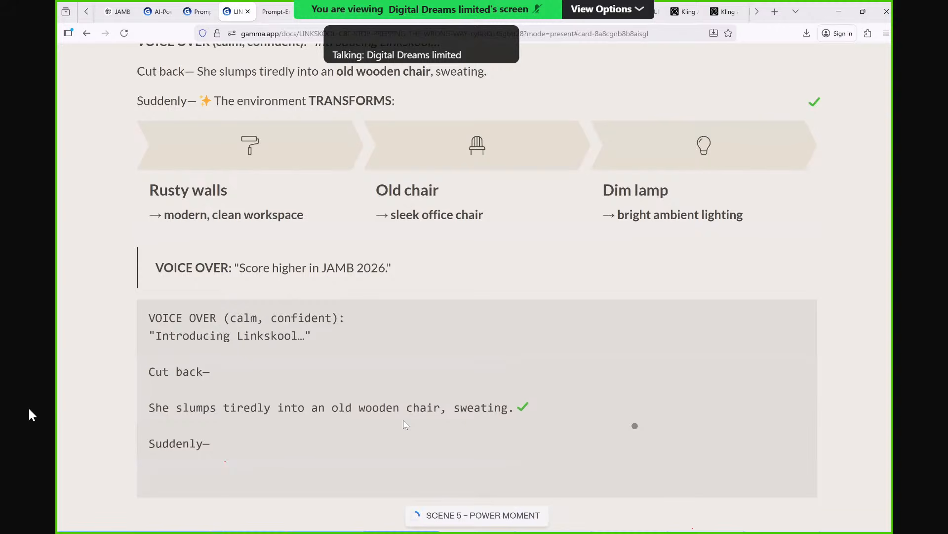
Check the script's old wooden chair passage, insert "portrait" after "closeup" in the slumped girl prompt, and generate the image.
scroll(404, 421, "up", 1)
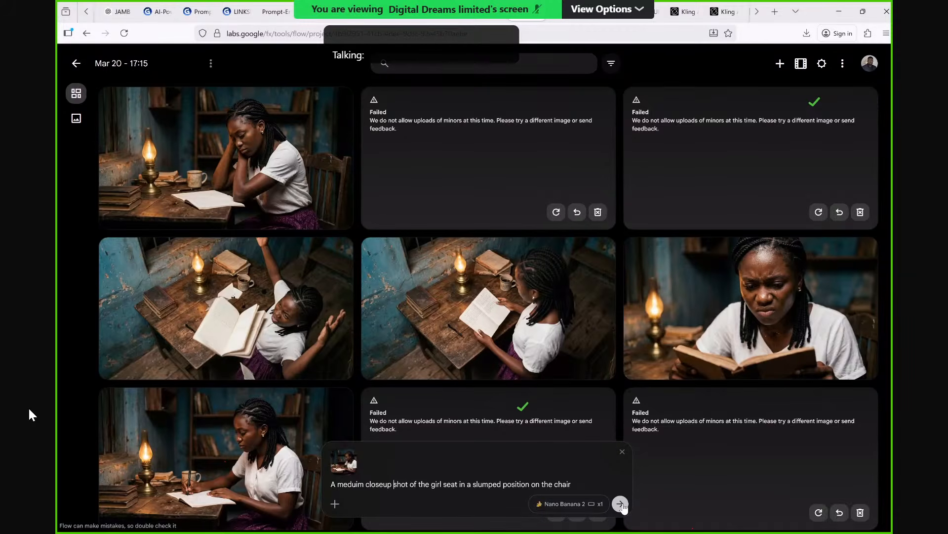
type("portrait")
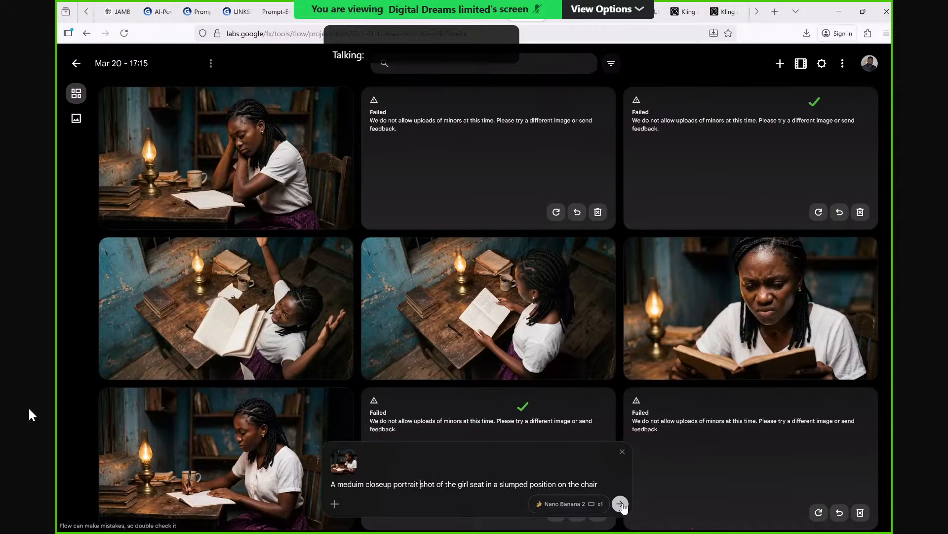
left_click(620, 504)
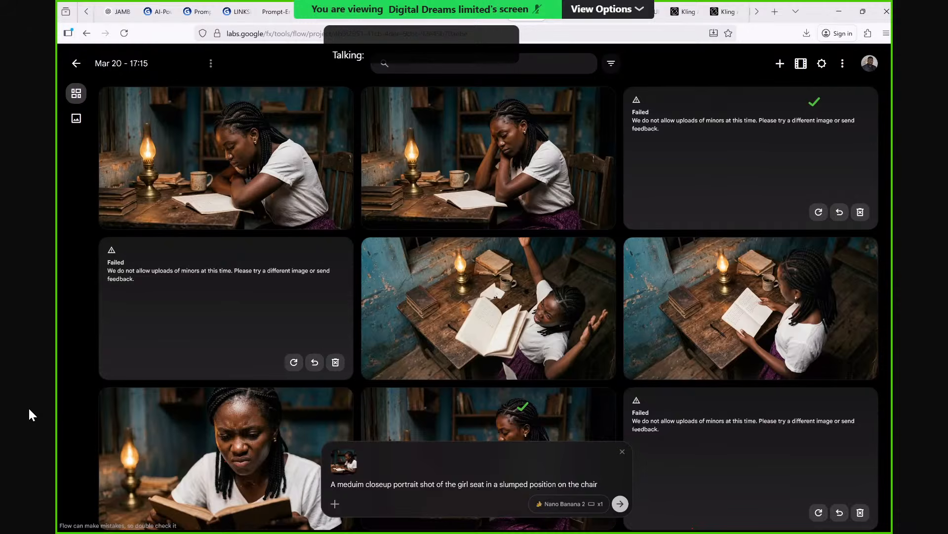
Change "slumped" to "slouched" in the medium closeup portrait prompt.
key("BackSpace")
key("BackSpace")
key("BackSpace")
key("BackSpace")
type("ouche")
Append "She faces the camera and lies like a helpless peron on the chair" to the slouched girl prompt and generate the image.
key("End")
type(". Sh")
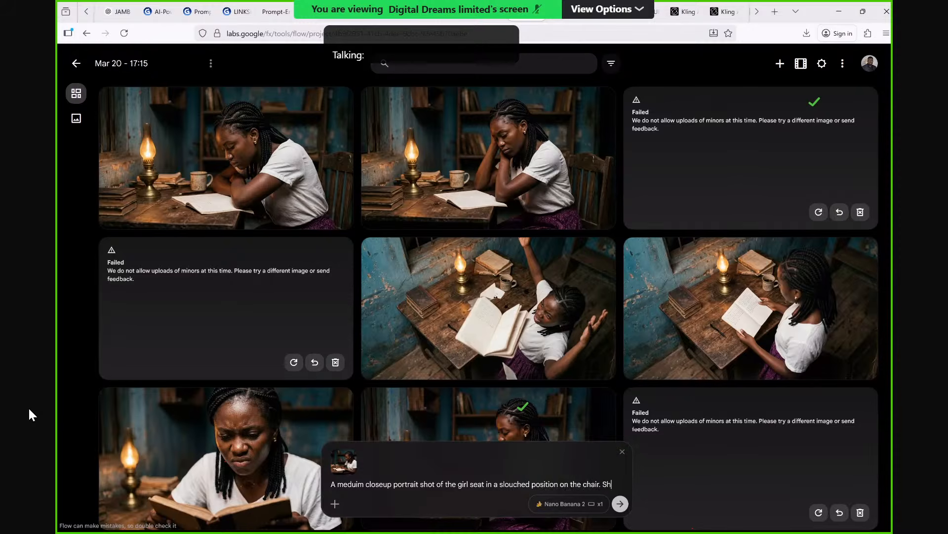
type("e aces")
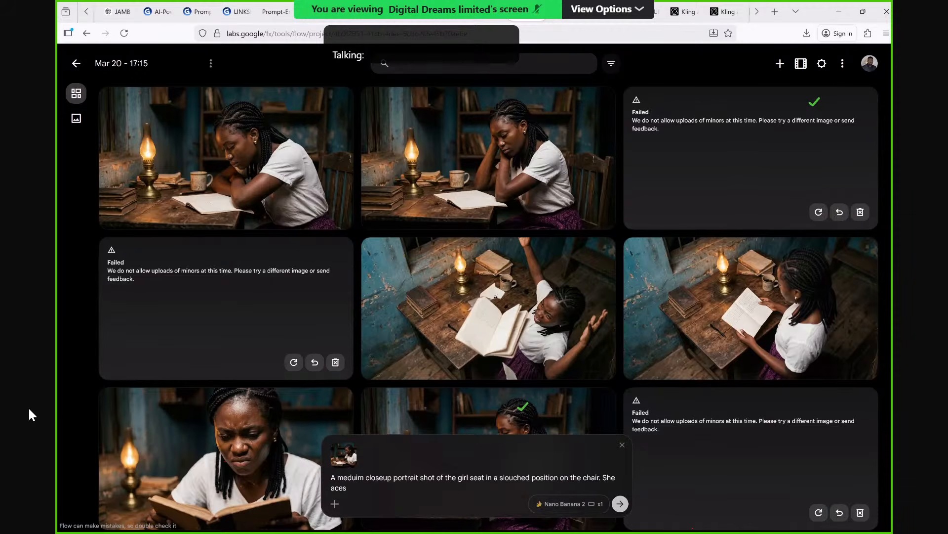
type(" the c")
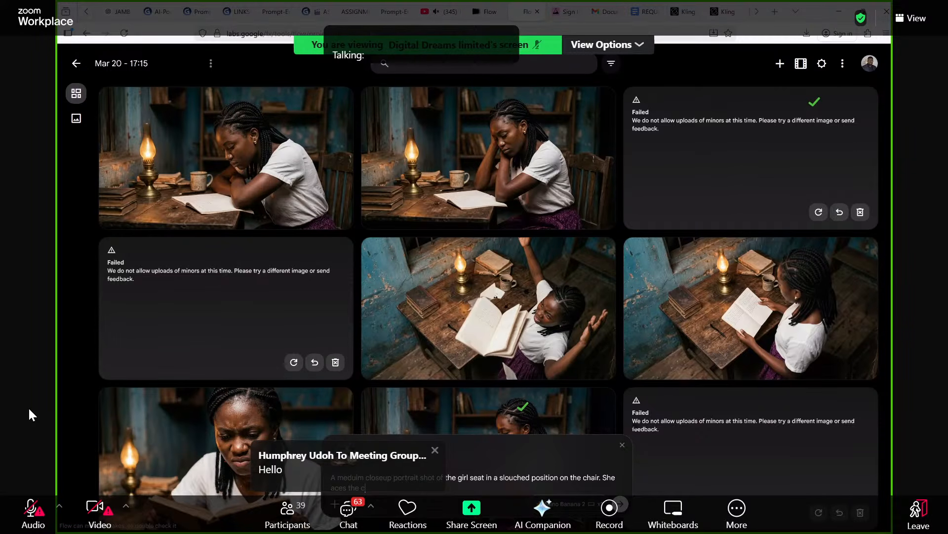
type("amera and lies like a h")
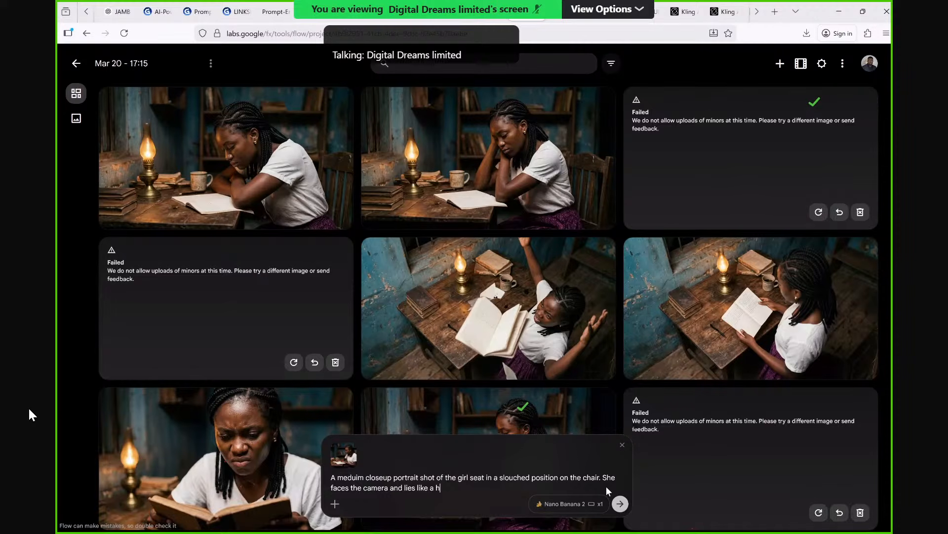
type("elpless peron on the")
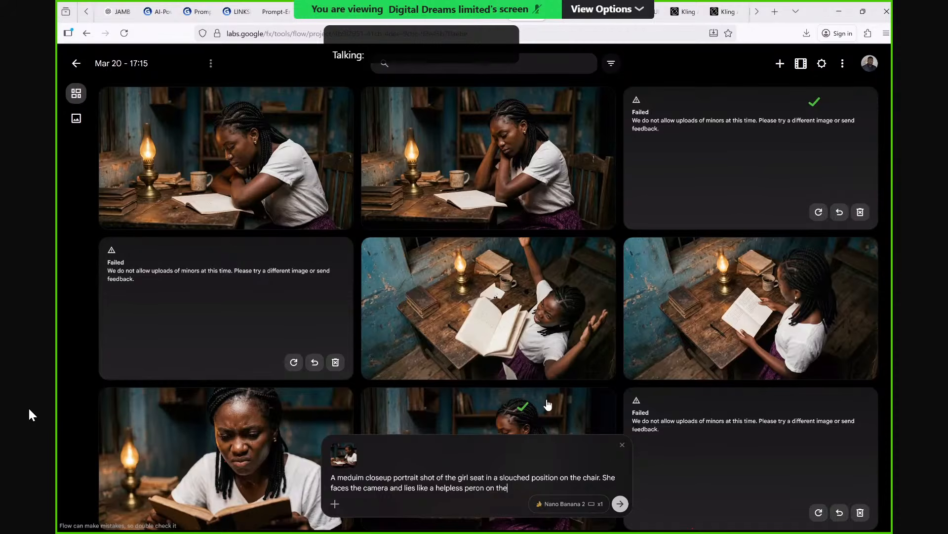
type("chair")
key("Return")
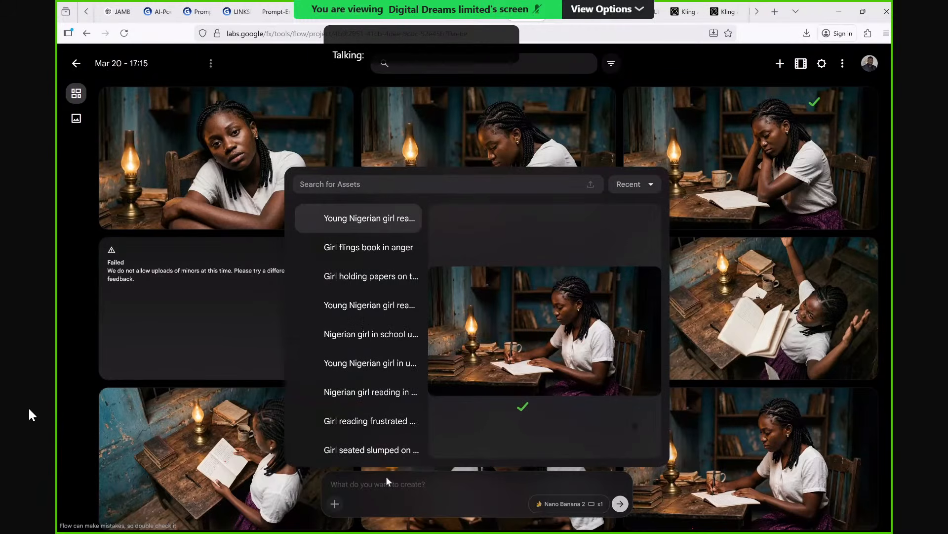
Attach the image of the girl writing as reference and enter "Meduim closeup shot of the girl in a clean modern house with good lighting.".
key("Return")
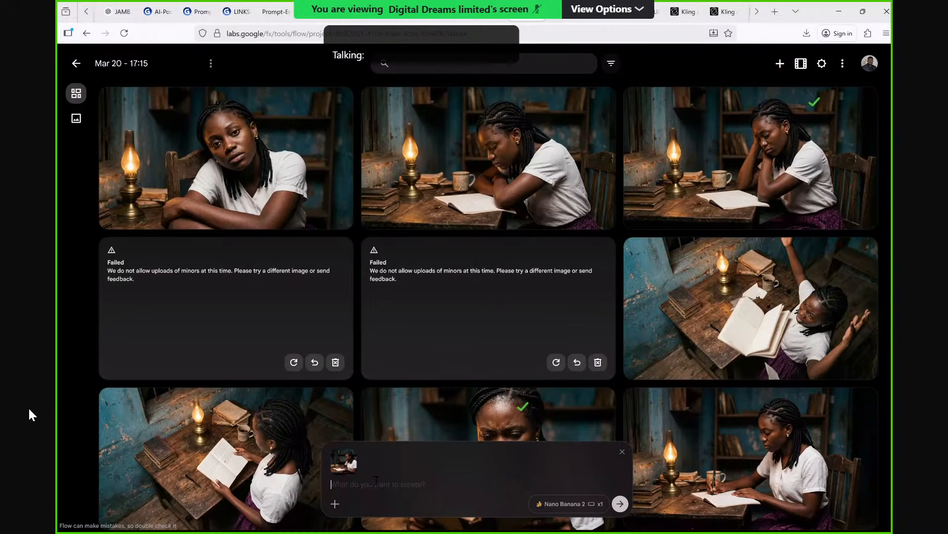
type("Meduim closcup shot of the girl in a c")
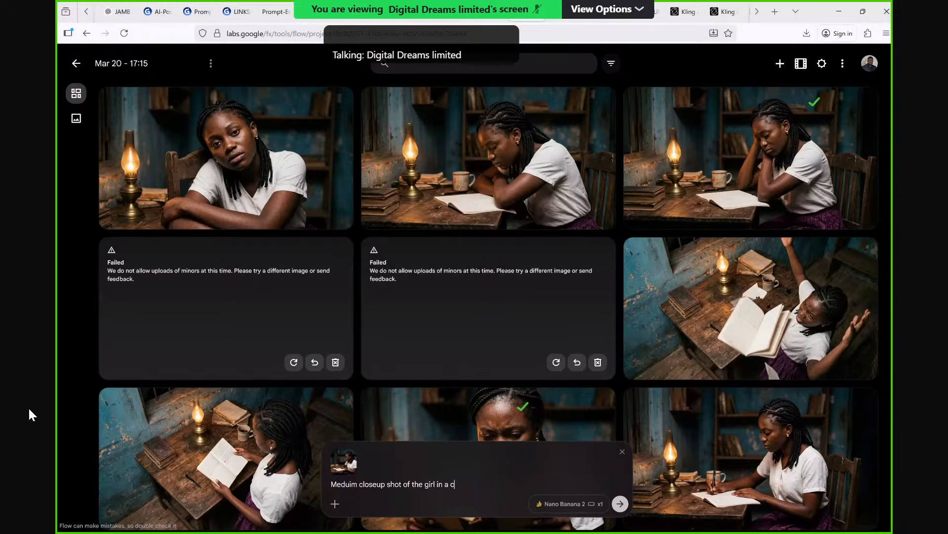
type("lean")
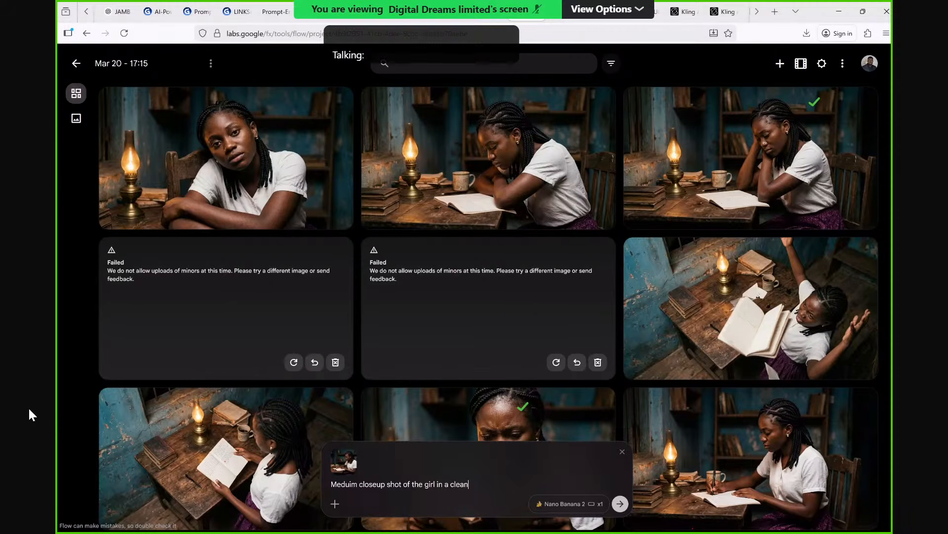
type(" modern house w")
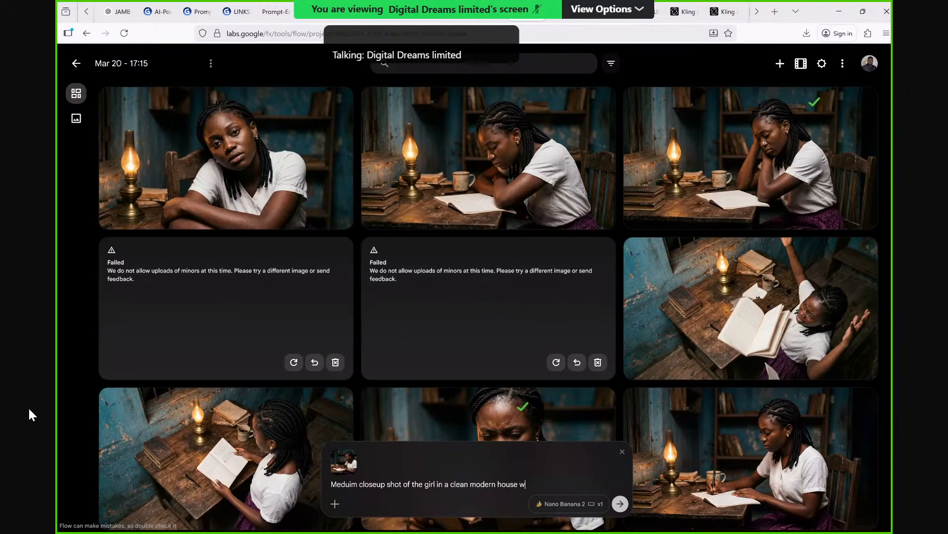
type("ith good ligh")
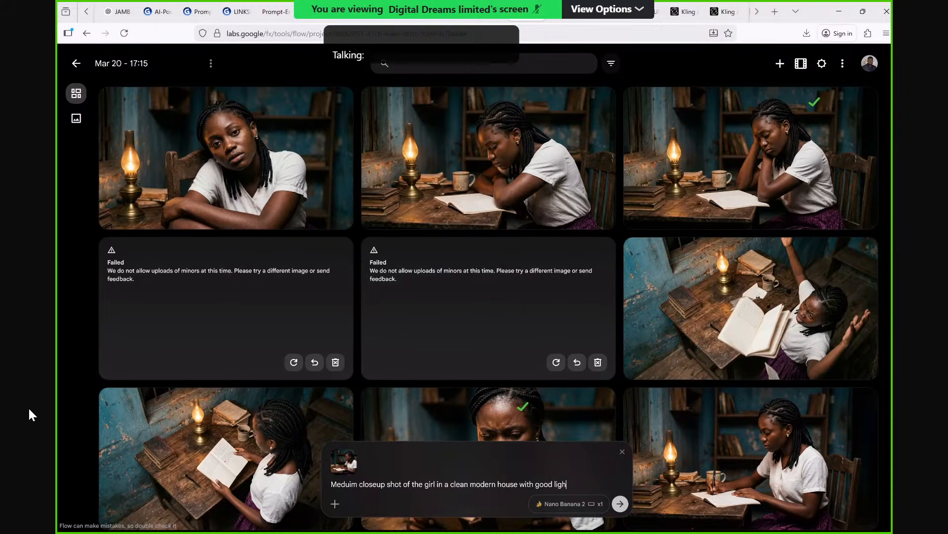
type("ting.")
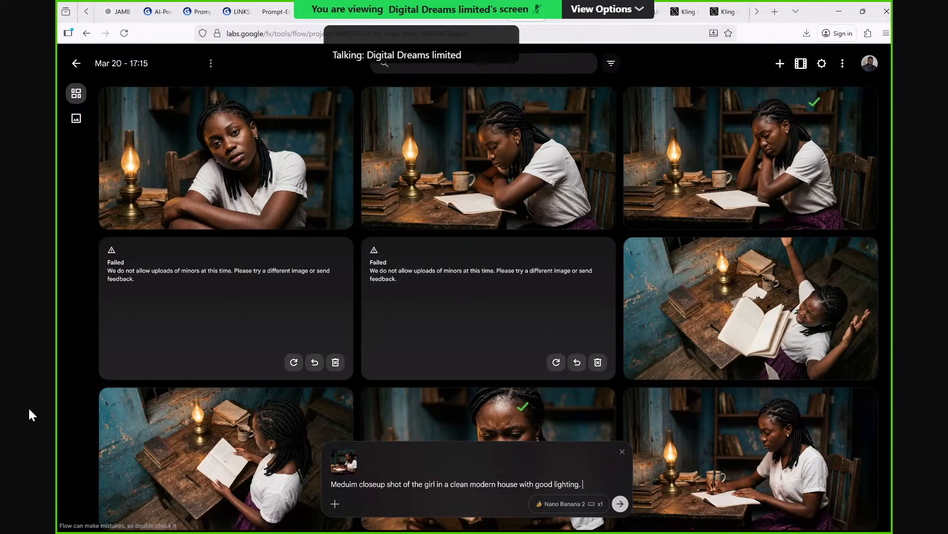
type(" Dhe")
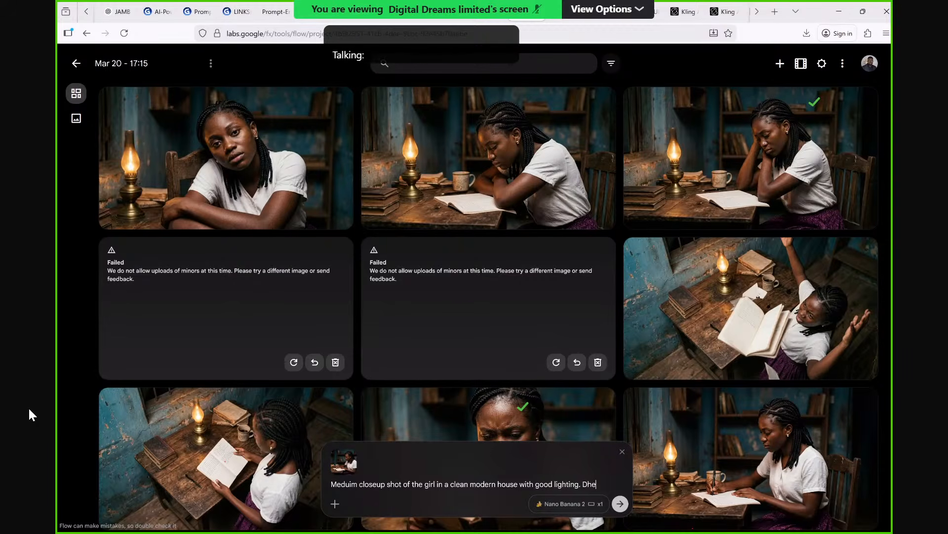
Continue the modern house prompt with "She seats on an office chair and a table in front".
key("BackSpace")
key("BackSpace")
key("BackSpace")
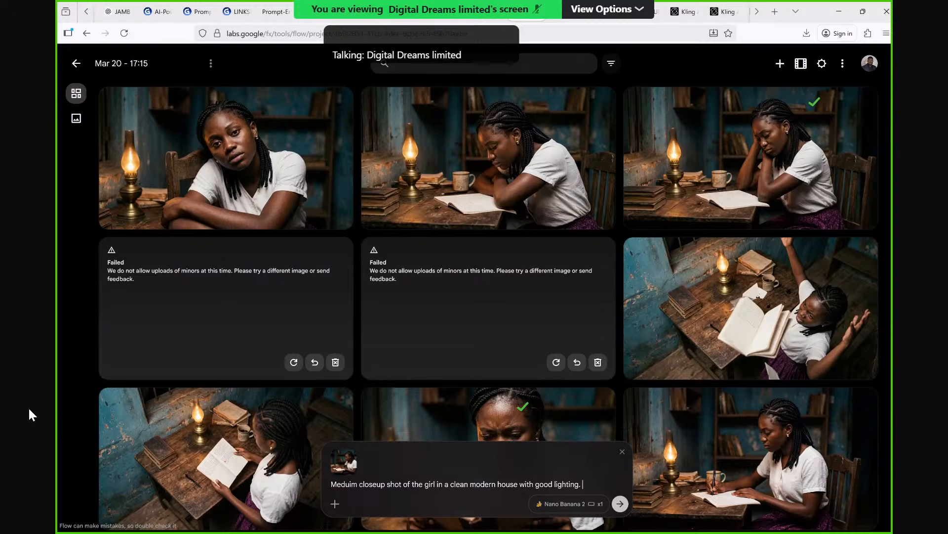
type("She seat")
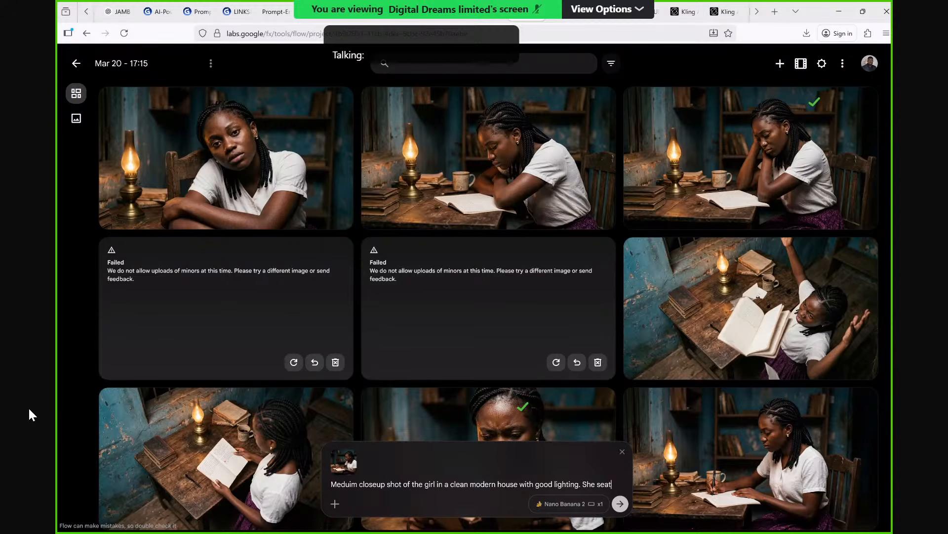
type("s on a ")
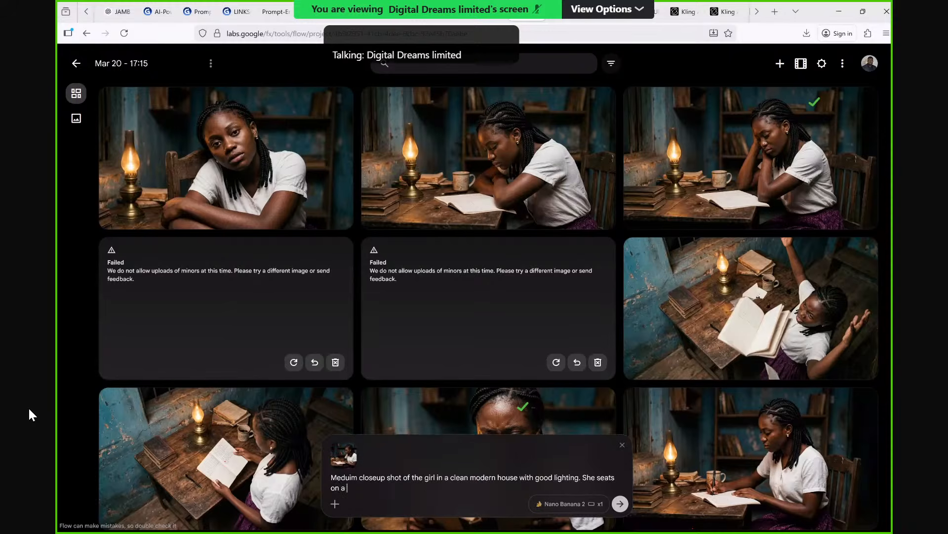
type("n")
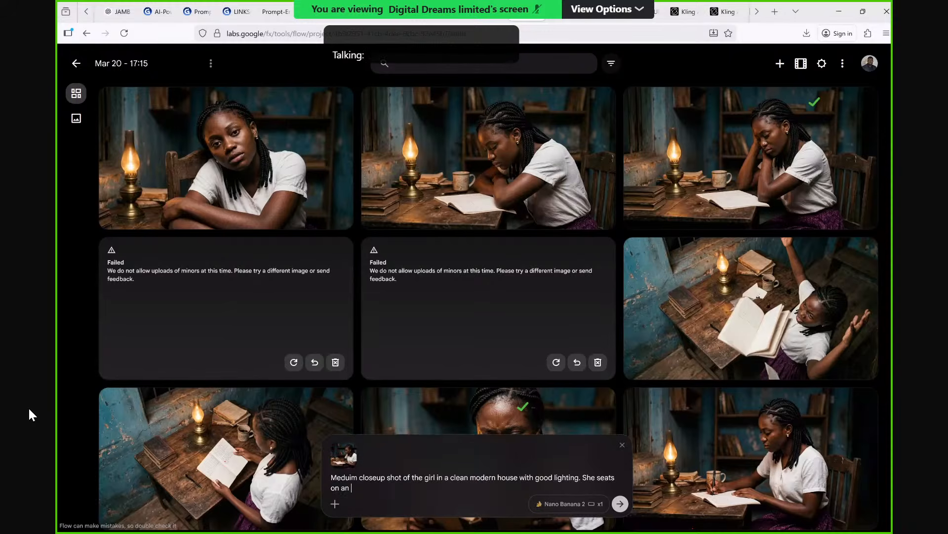
type(" office shair w")
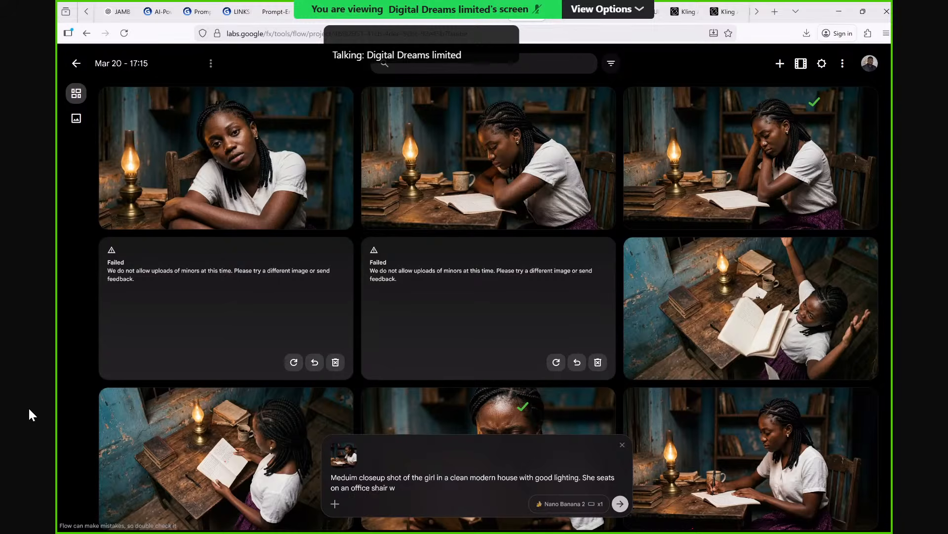
key("BackSpace")
key("BackSpace")
key("BackSpace")
key("BackSpace")
key("BackSpace")
key("BackSpace")
key("BackSpace")
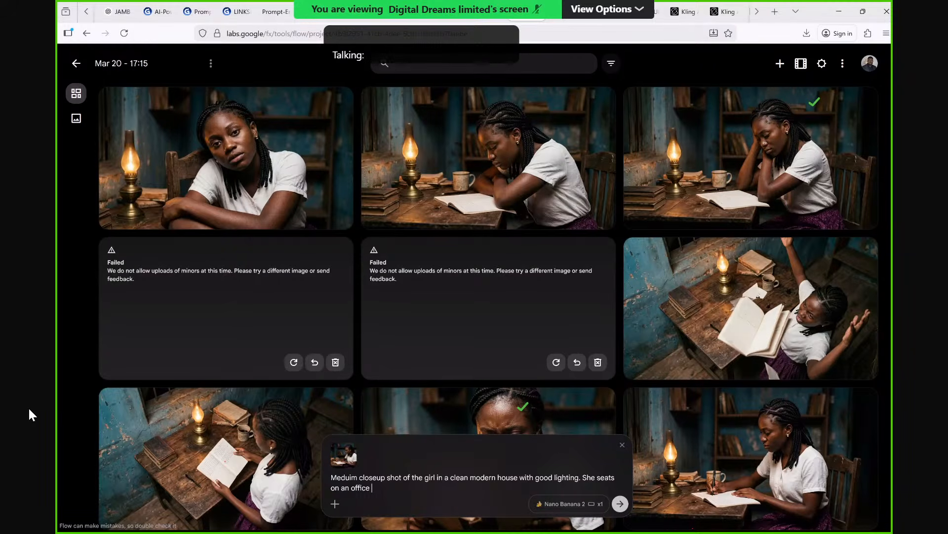
type("chair and a table in fo")
key("BackSpace")
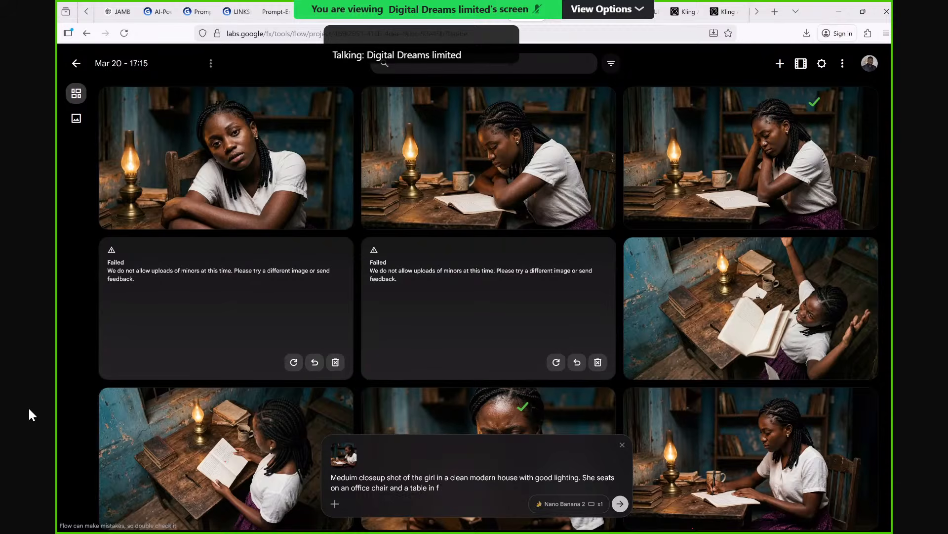
type("ront with nice")
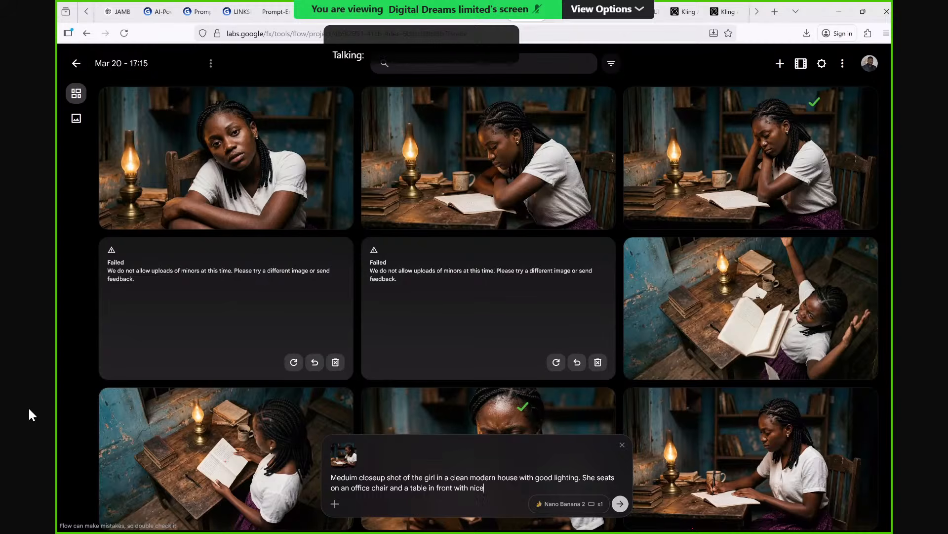
type(" wall mounted boo")
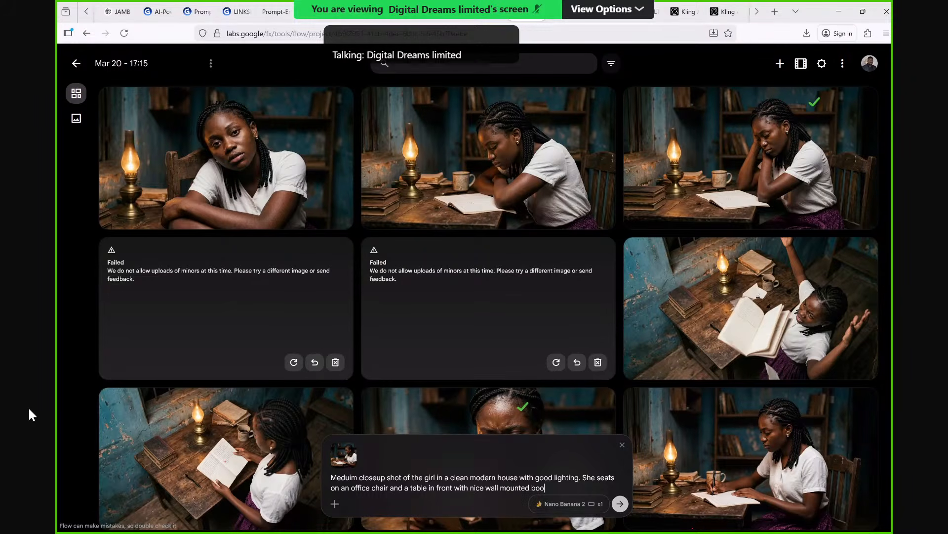
Extend the table description with "with nice wall mounted book shelve and flower pot." and begin the following sentence.
type("k shelve ")
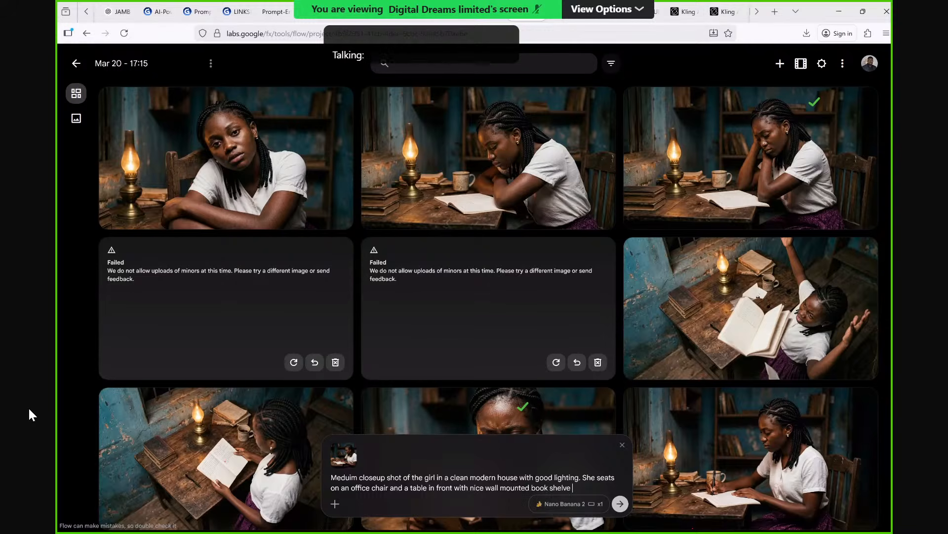
type("and f")
type("lower p")
type("ot. She ho")
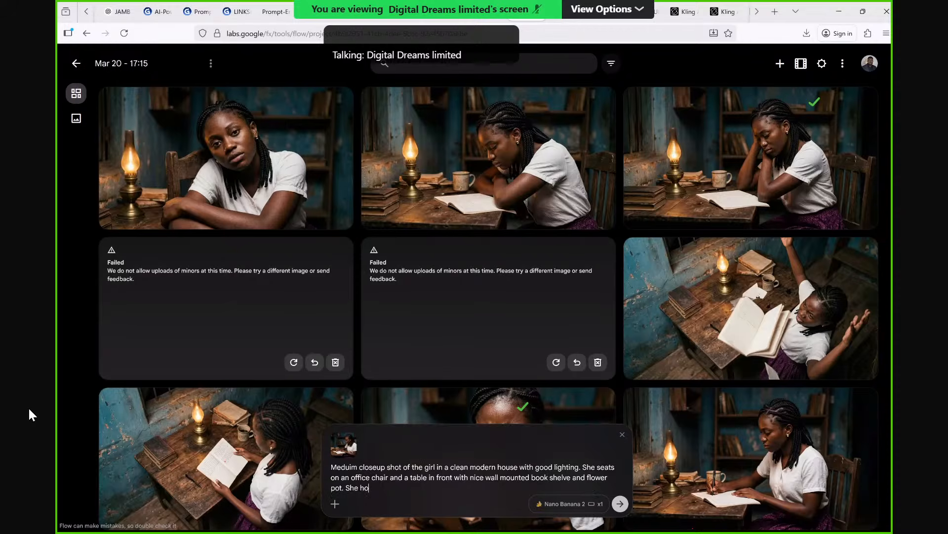
type("lds a p")
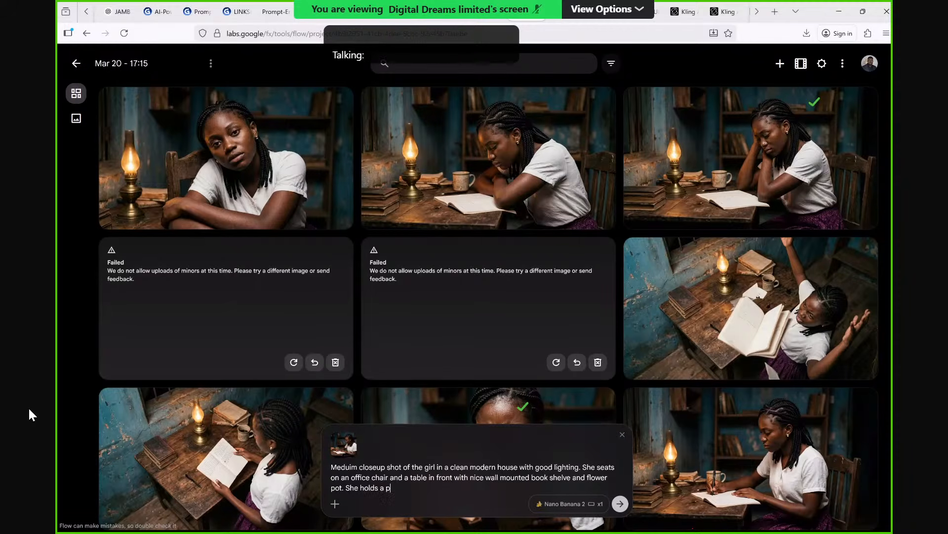
type("hone and ")
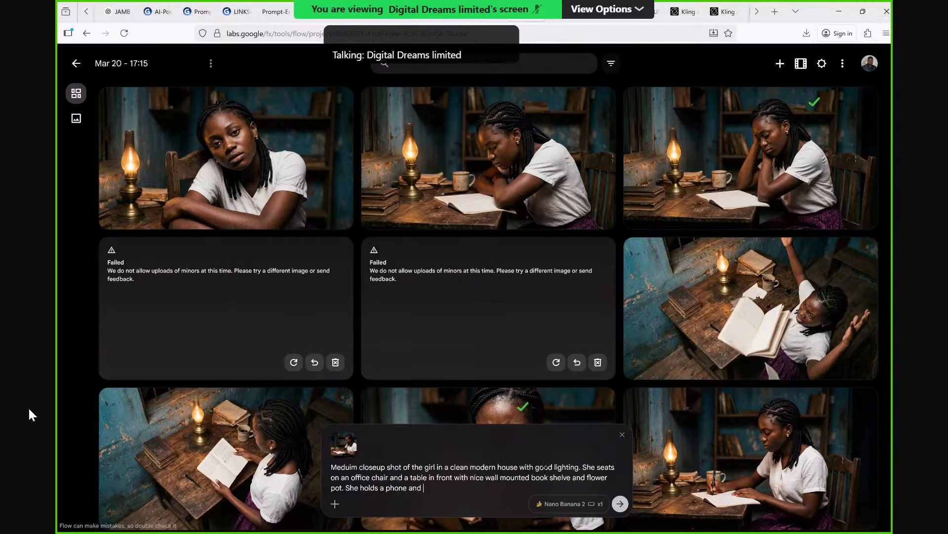
type("smi")
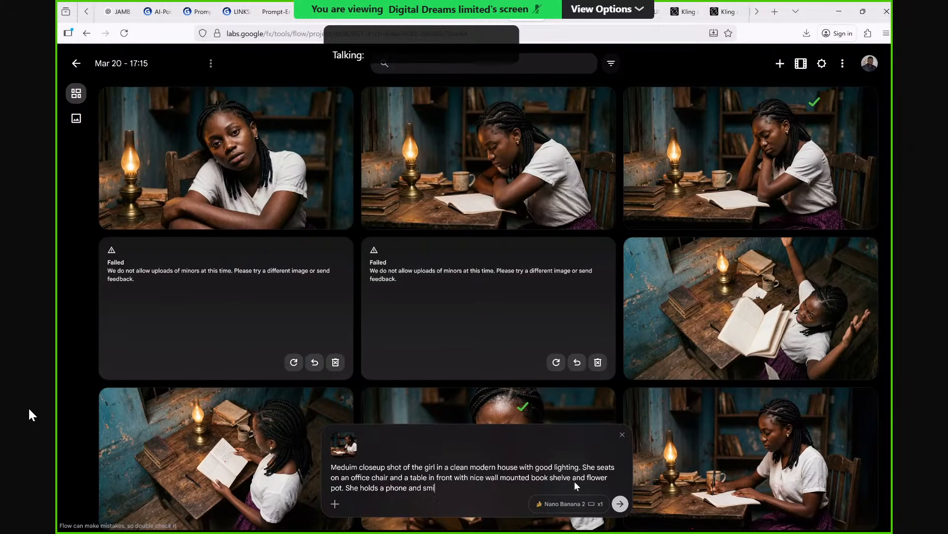
type("les")
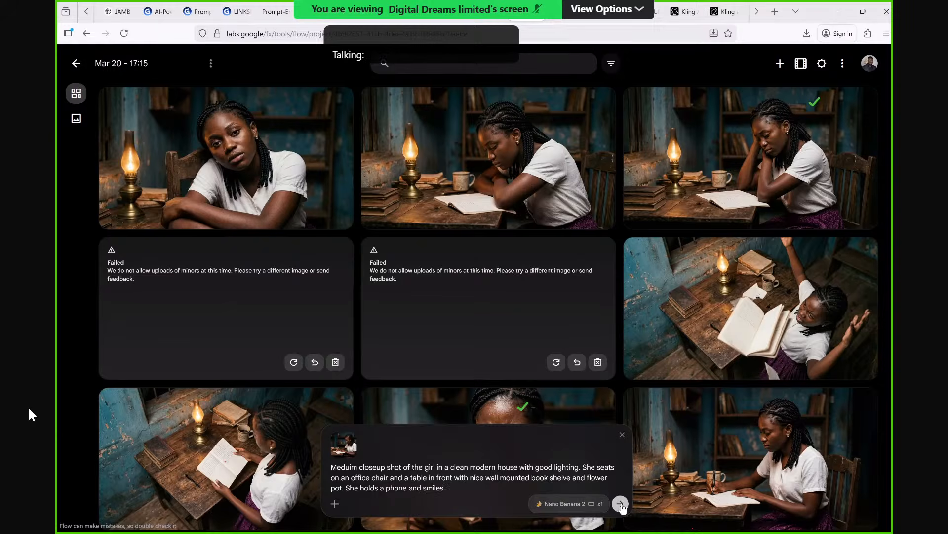
Finish the prompt's last sentence as "She holds a phone and smiles" and generate the image.
left_click(620, 504)
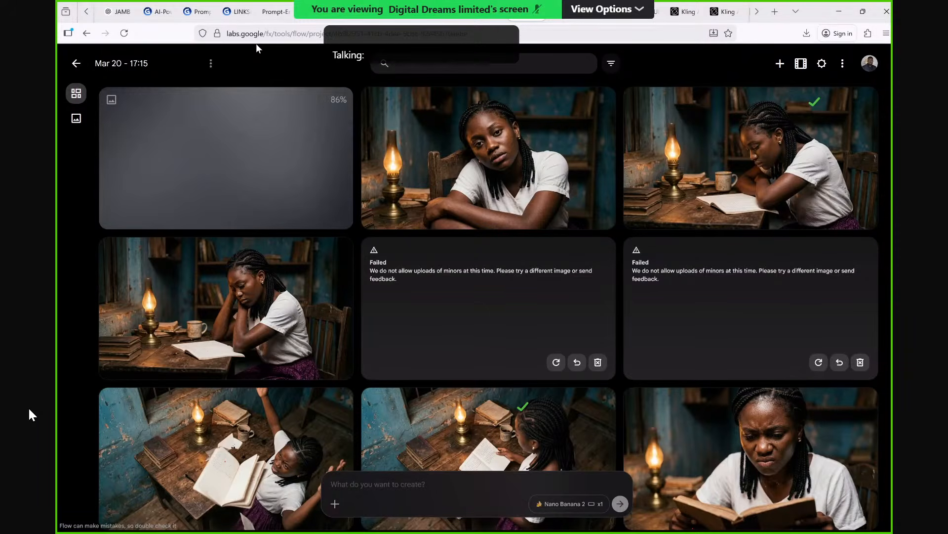
Switch to the LinkSkool script in Gamma and read Scene 5 (Power Moment) and Scene 6 (Product Reveal).
left_click(238, 12)
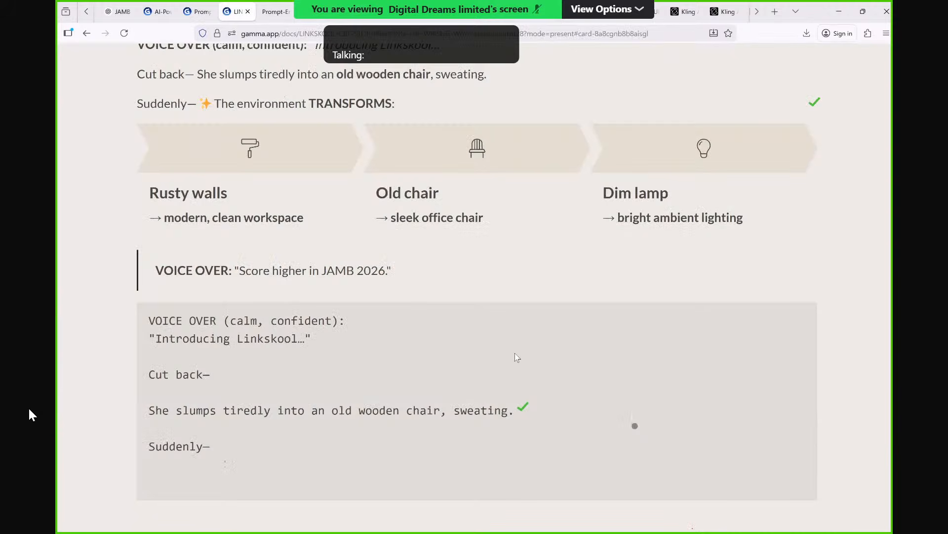
scroll(515, 355, "down", 3)
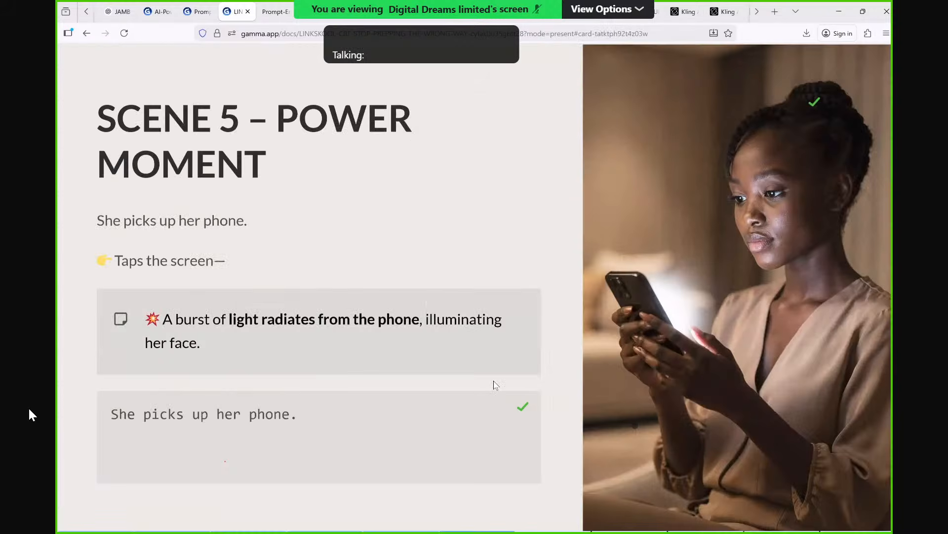
scroll(494, 383, "down", 3)
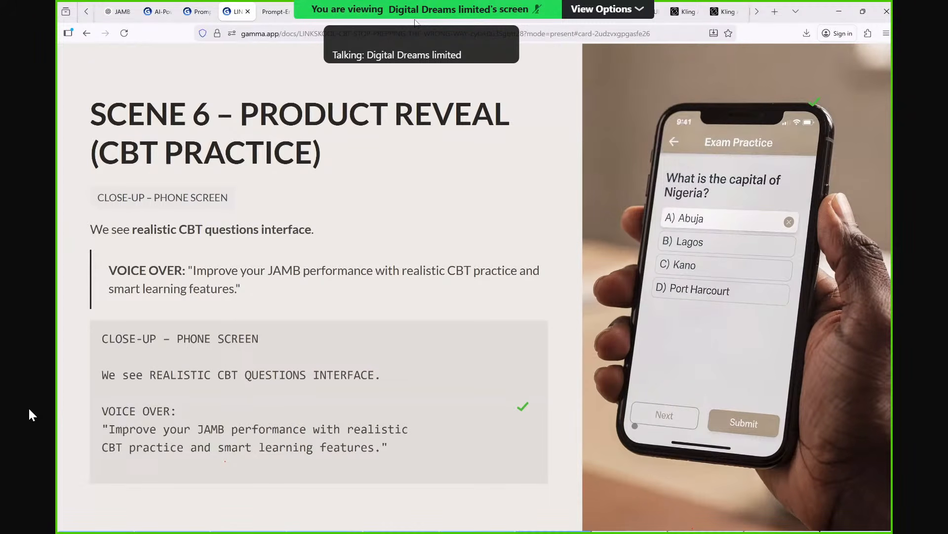
Return to the Flow project to check the generated images and reopen the LinkSkool script in Gamma.
mouse_move(523, 20)
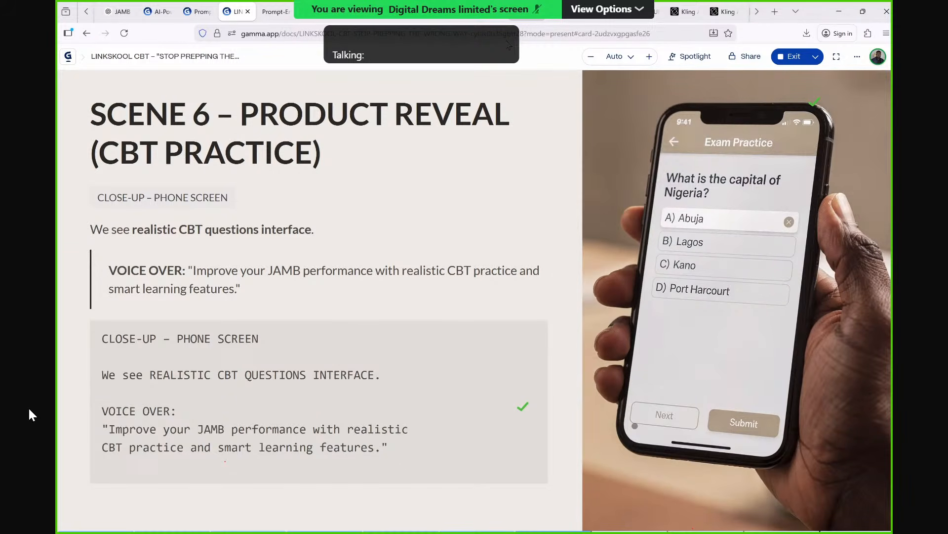
left_click(523, 16)
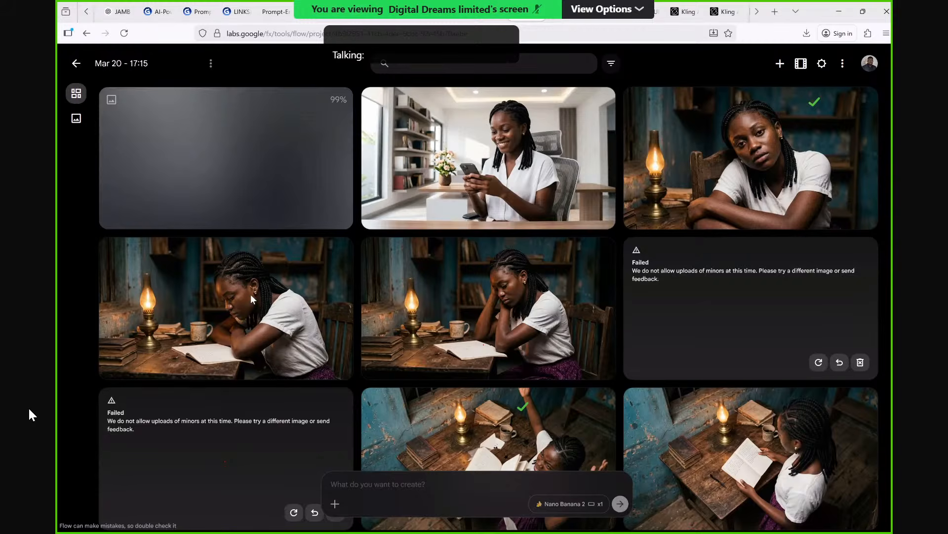
left_click(242, 7)
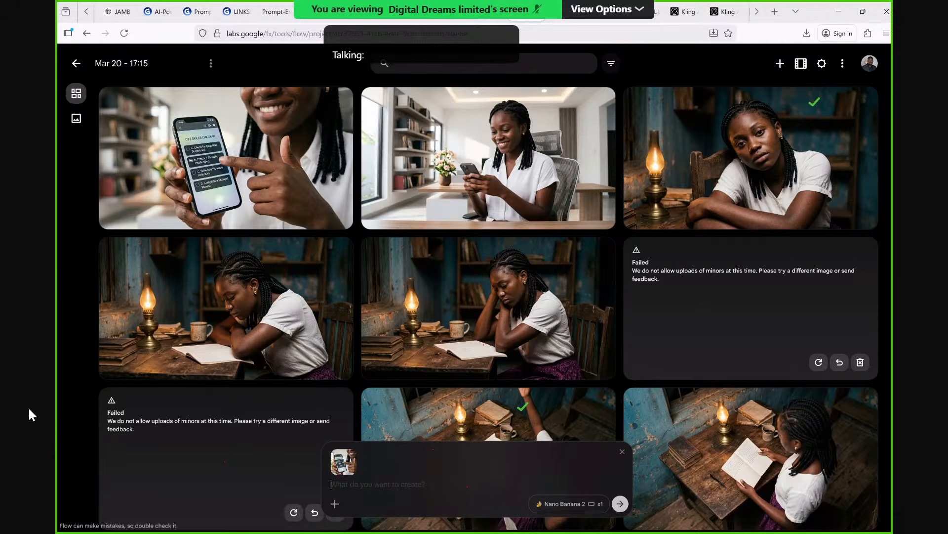
Start the prompt for the attached phone image with the sentence "Over the shoulder shot of her phone.".
type("Over the shoulder shou")
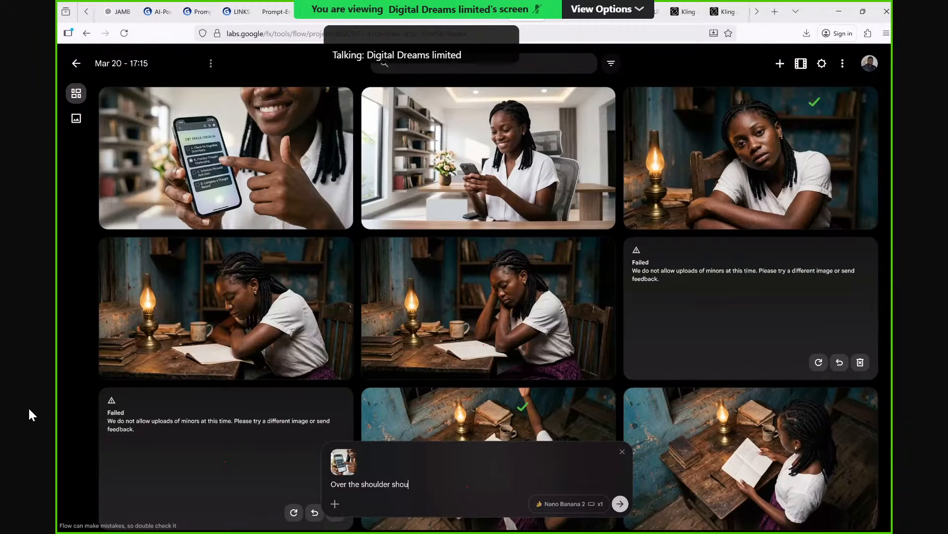
key("BackSpace")
type("t of h")
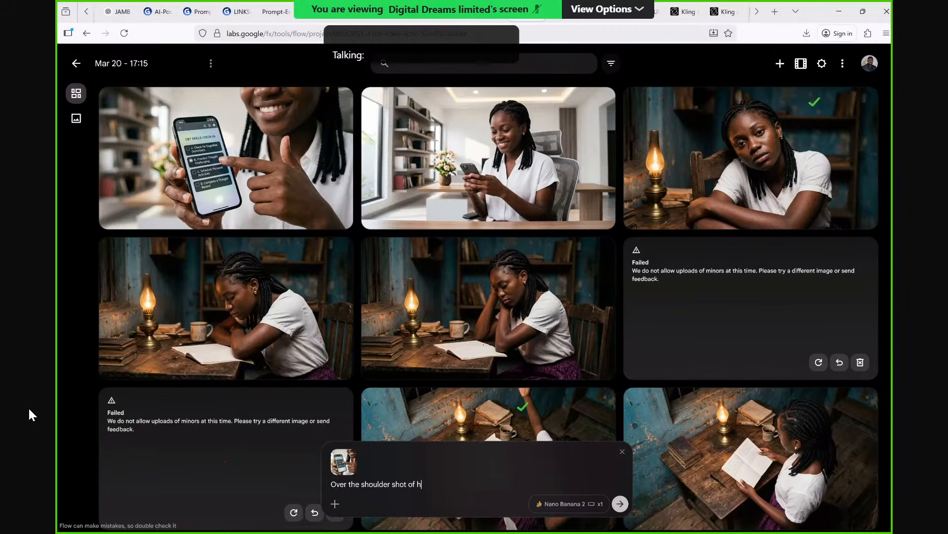
type("er ph")
key("BackSpace")
type("hone")
key("BackSpace")
type(". ")
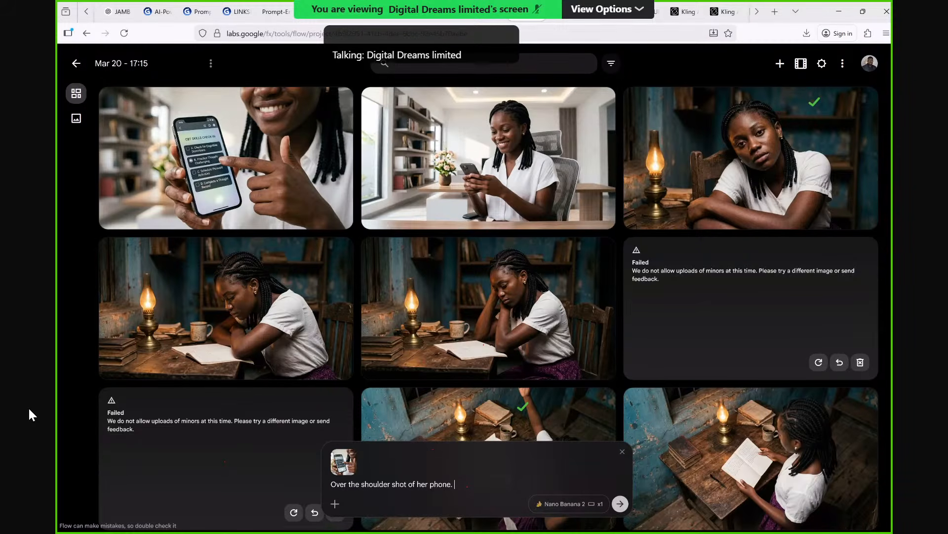
type("She read")
Continue the prompt with "She reads from her phone while the phone screen shows a".
key("BackSpace")
type("s fr")
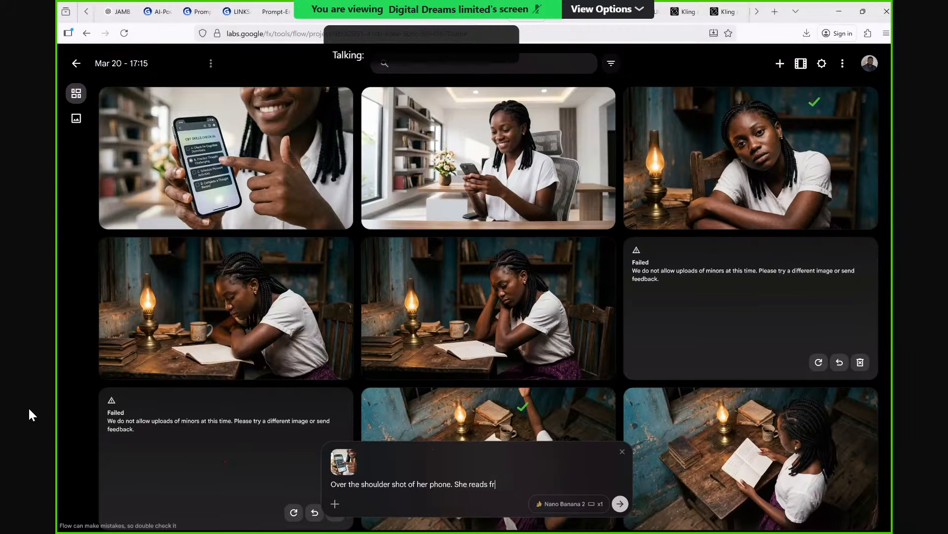
type("om her phone while the phon")
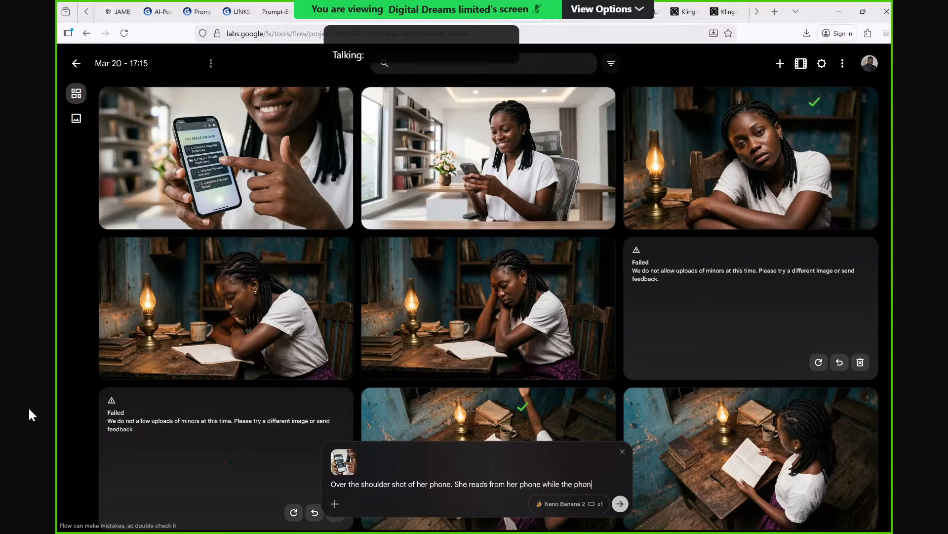
type("e screen sch")
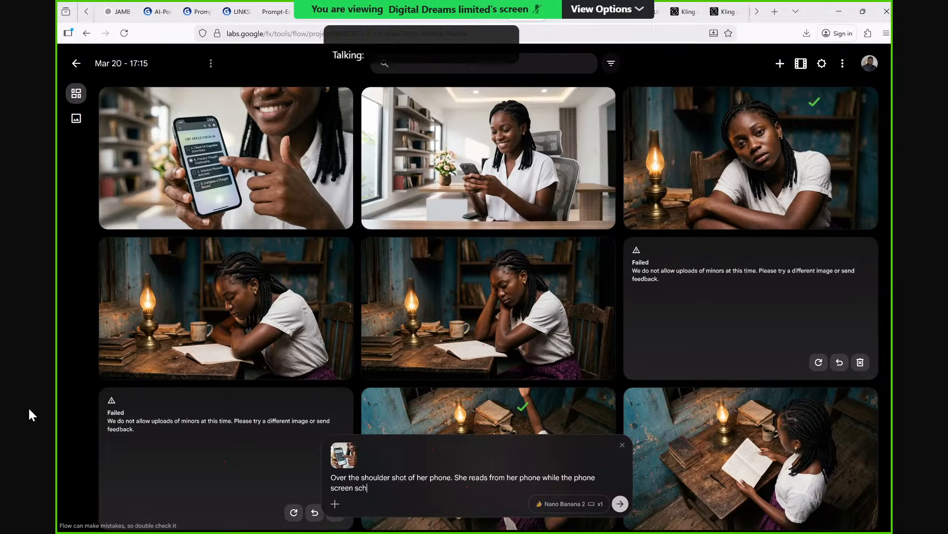
key("BackSpace")
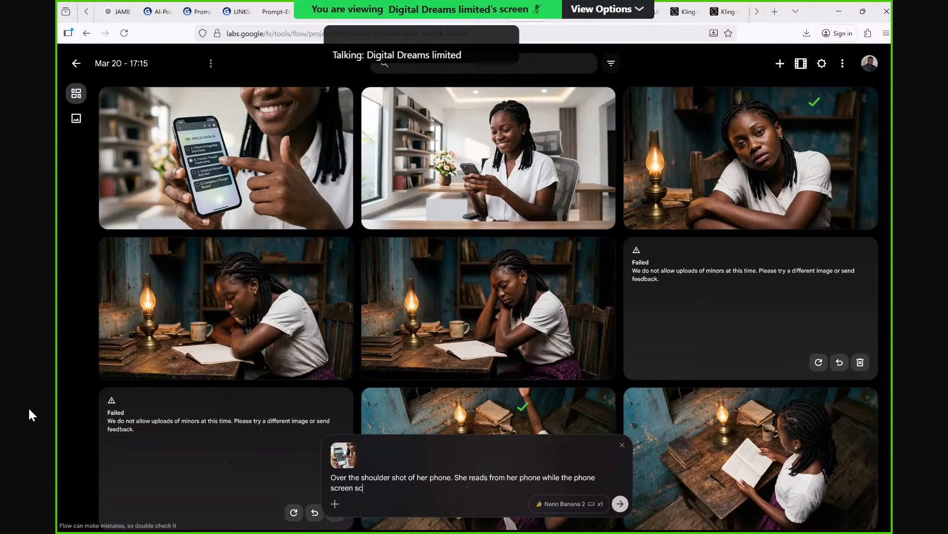
key("BackSpace")
type("hows a ")
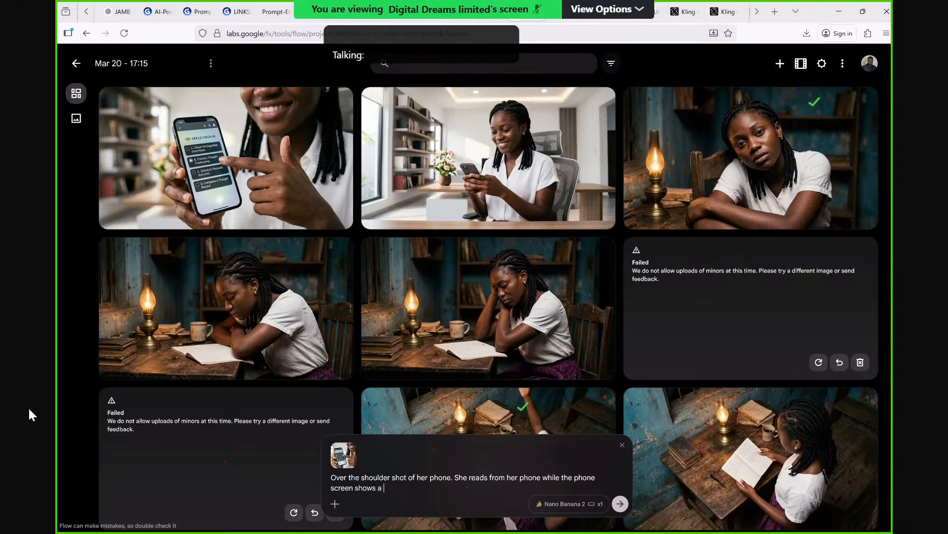
type("ca")
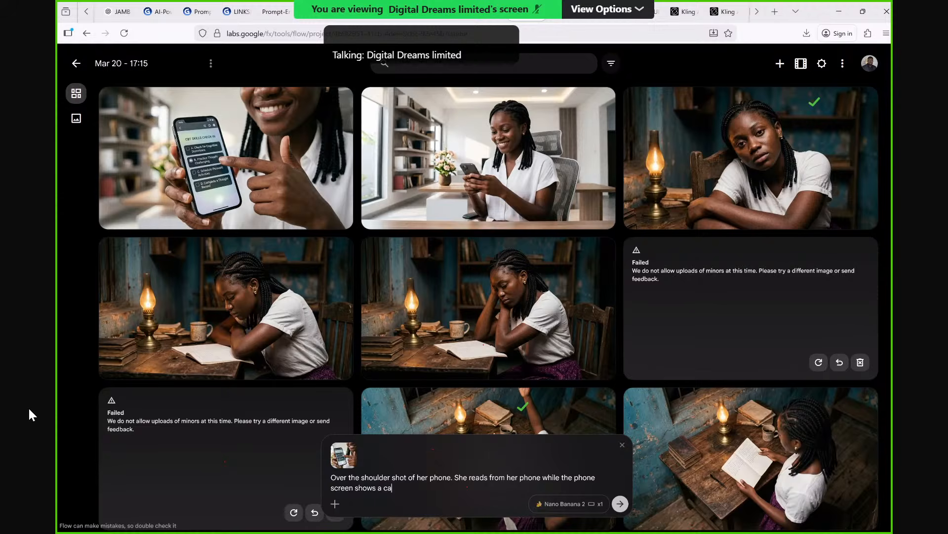
type("rtoon imag")
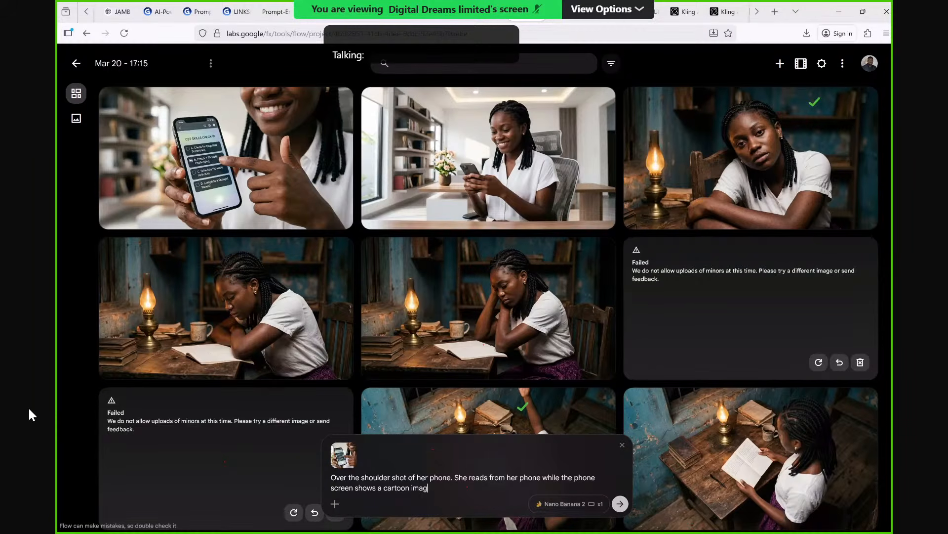
type("e of ei")
type("nsr")
type("tien")
type(" te")
type("achin")
type("g p")
type("hi")
type("ysics")
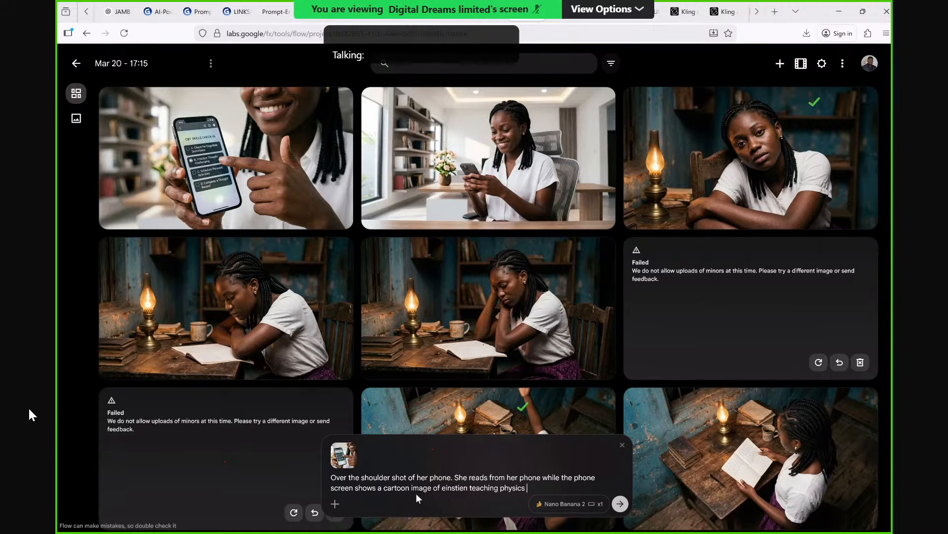
Complete the prompt's sentence with "cartoon image of einstien teaching physics" and generate the image.
left_click(620, 505)
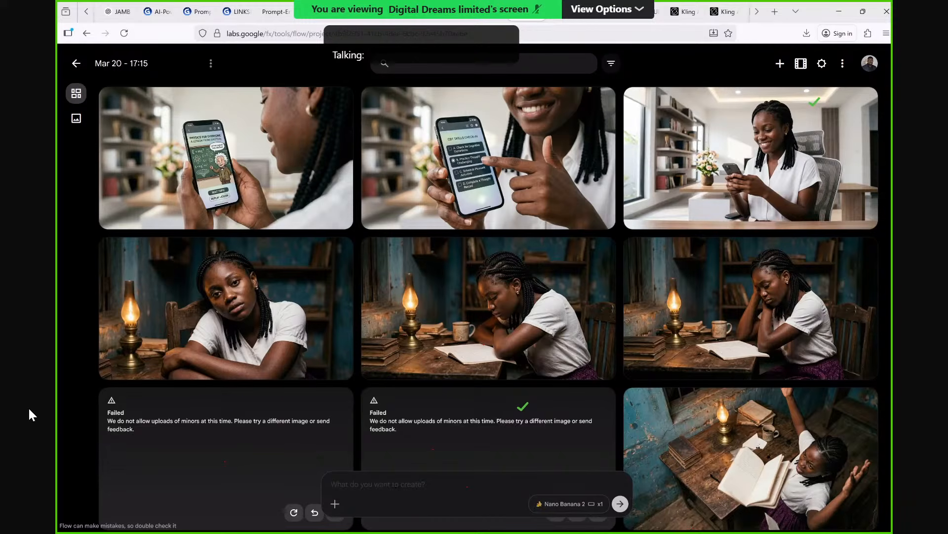
Begin a new image prompt with "A medium shot of her back holding a shot".
type("A medium ahou")
key("BackSpace")
key("BackSpace")
key("BackSpace")
key("BackSpace")
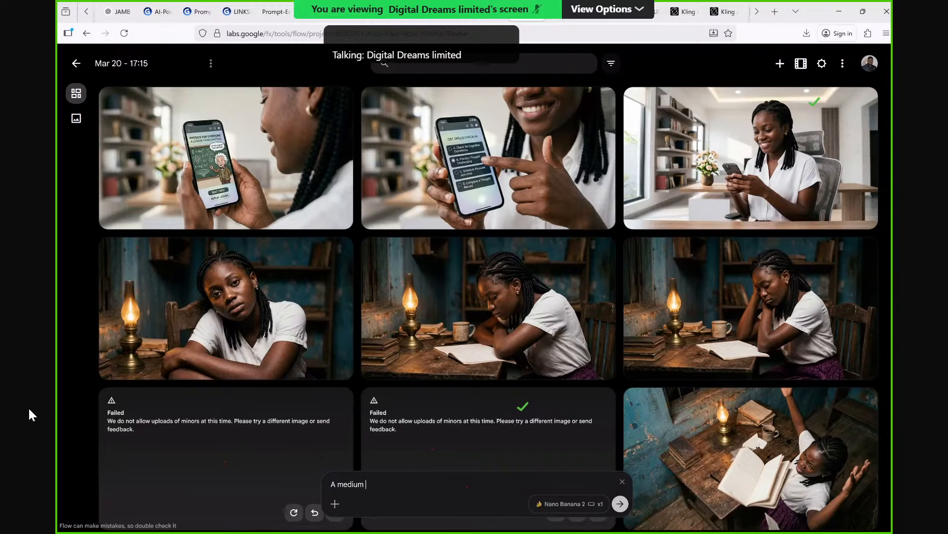
type("shot of")
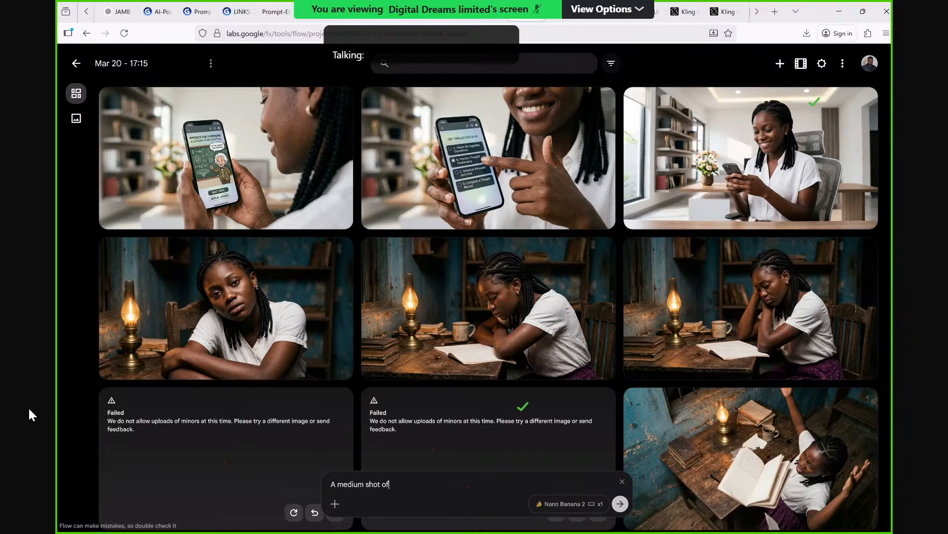
type(" her ba")
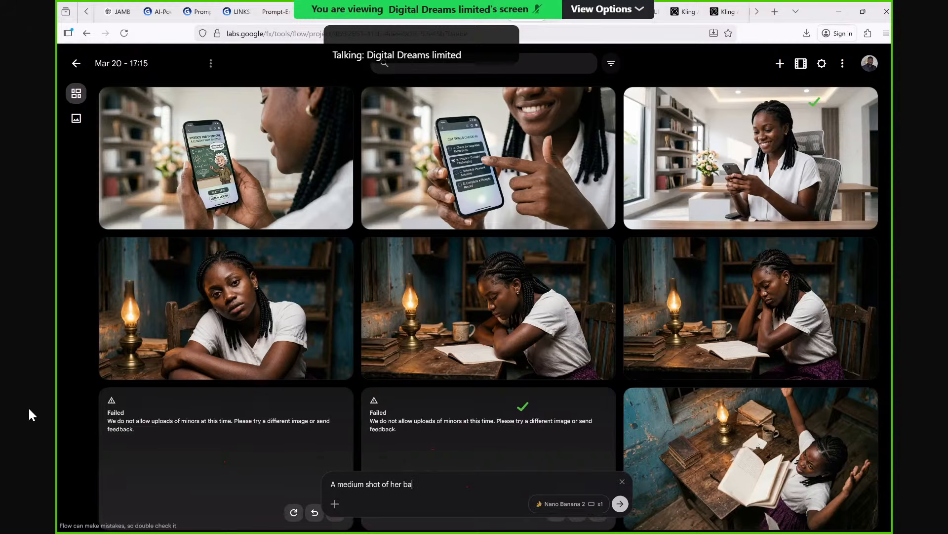
type("ck holding a")
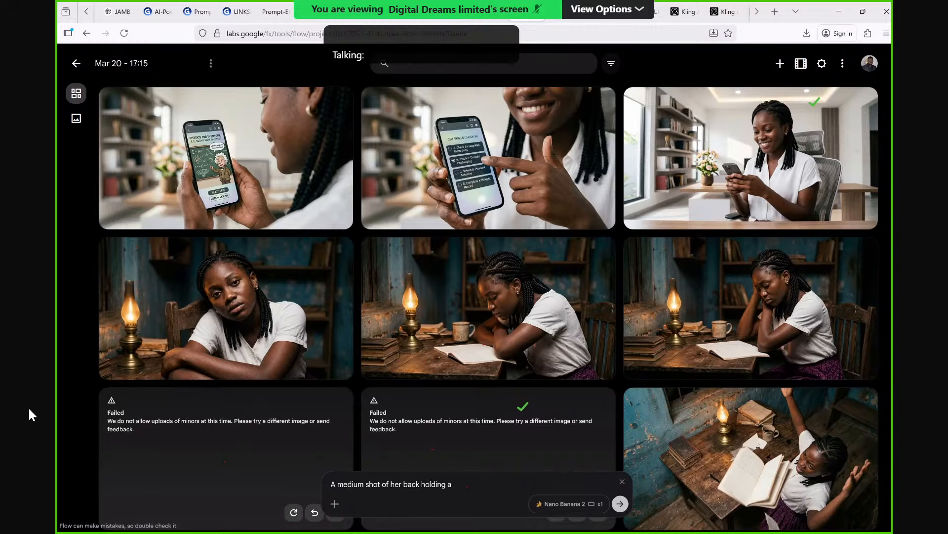
type(" shot")
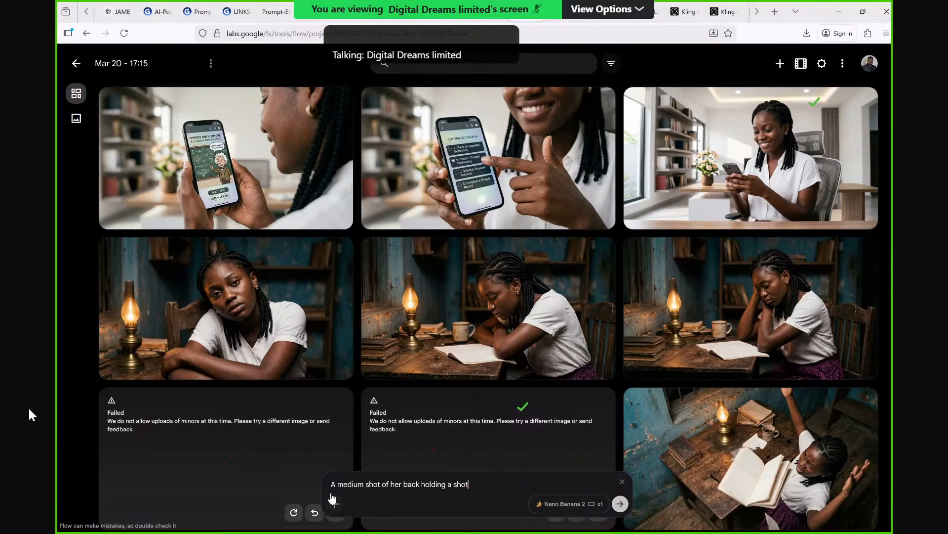
Attach the image of the woman reading from her phone as the prompt's reference.
left_click(335, 502)
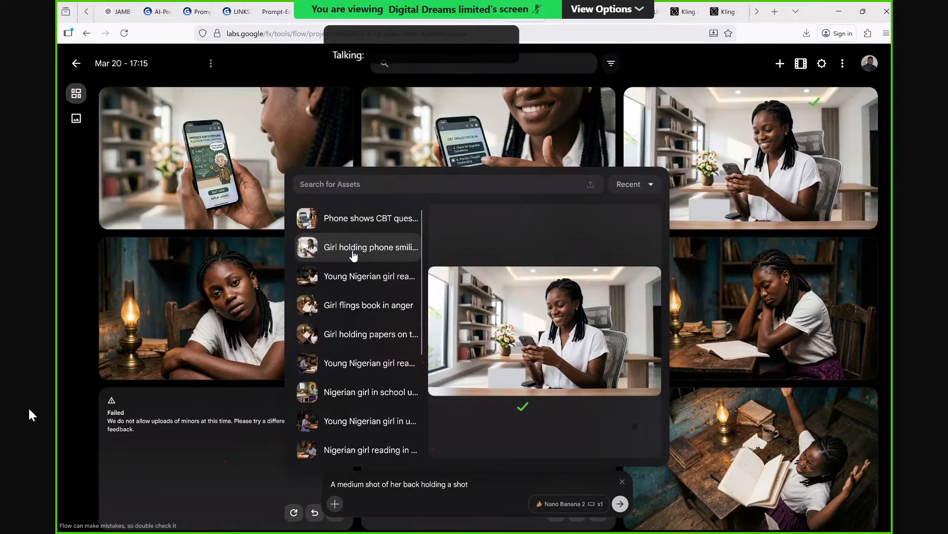
scroll(353, 252, "down", 3)
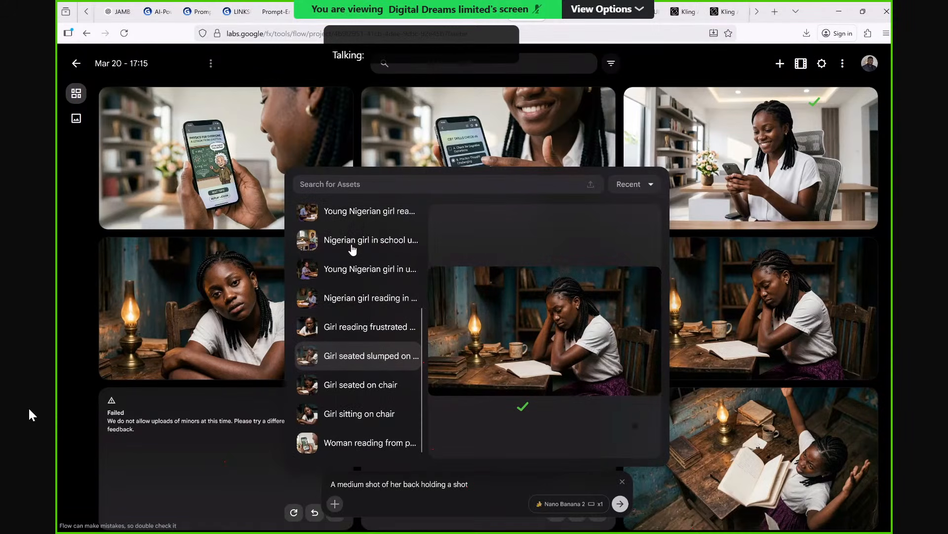
left_click(371, 443)
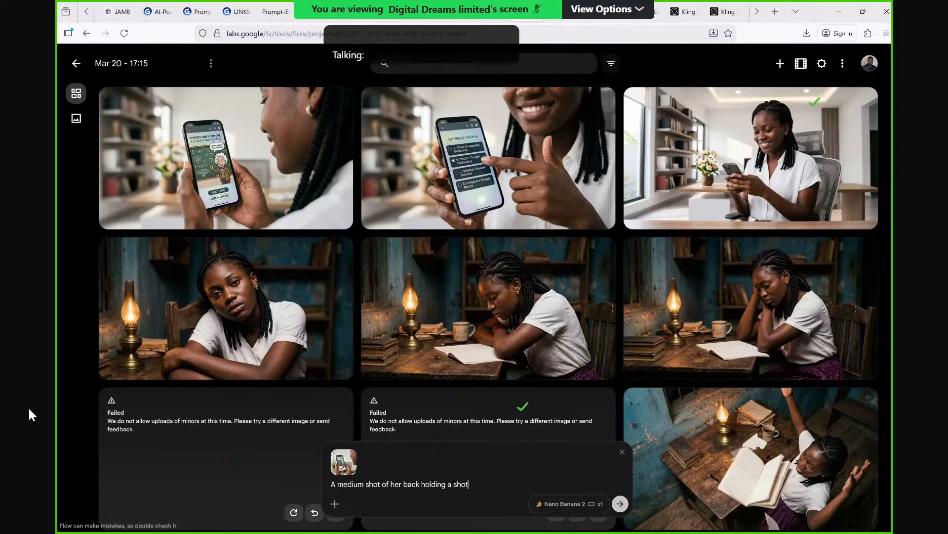
Replace the prompt's last word with "phone" and end the sentence with a period.
type(".")
key("BackSpace")
key("BackSpace")
key("BackSpace")
key("BackSpace")
key("BackSpace")
type("phone")
key("BackSpace")
type(",")
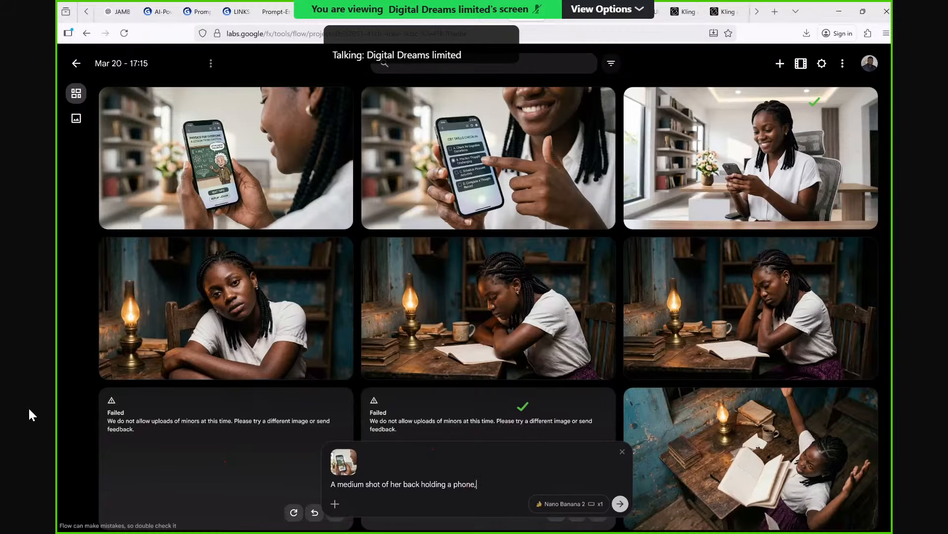
key("BackSpace")
type(".")
Add the sentence "The phone should not be in view" to the prompt and generate the image.
type("The phone should not be in view")
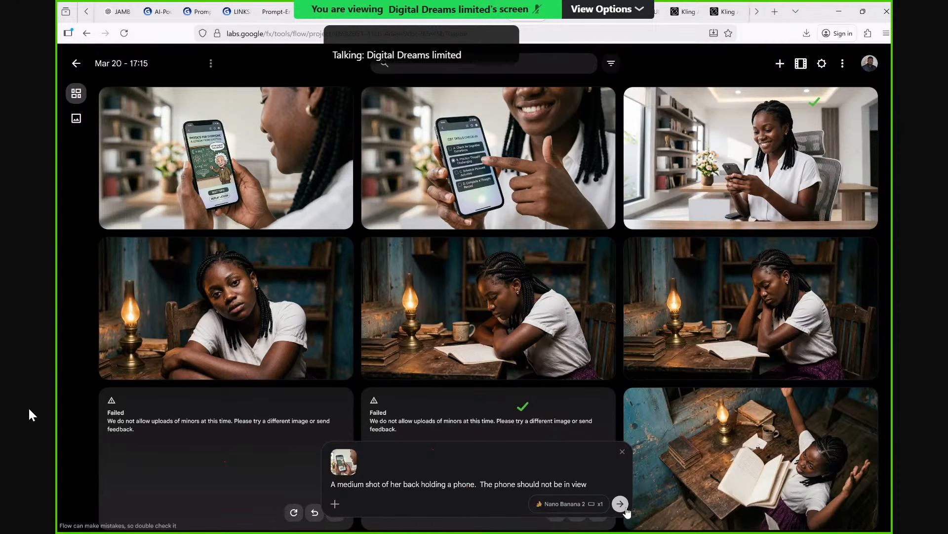
left_click(623, 507)
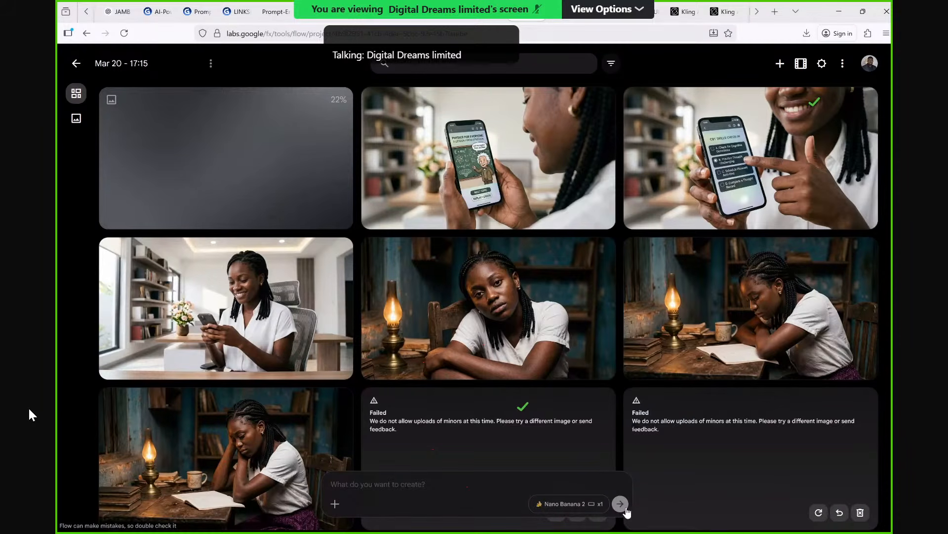
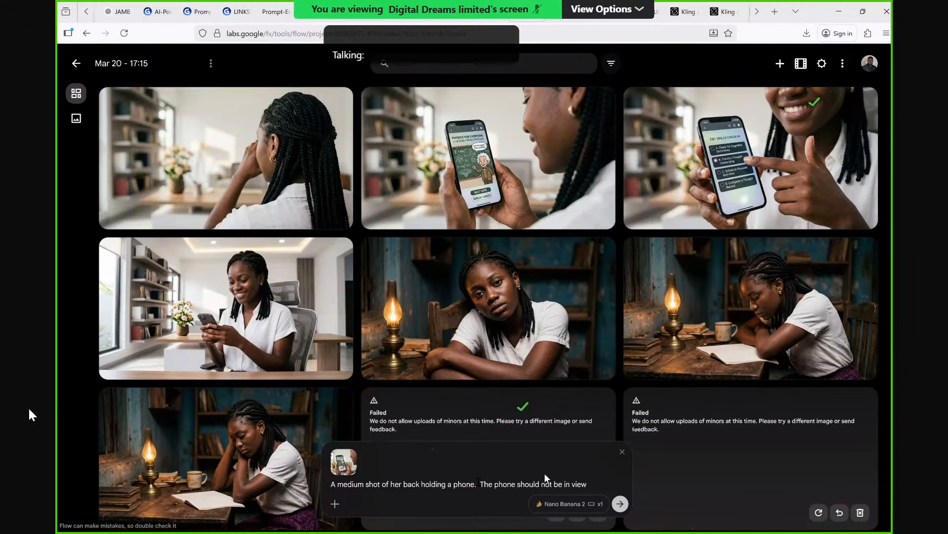
Remove the sentence "The phone should not be in view" from the prompt and generate the image.
key("BackSpace")
left_click(620, 504)
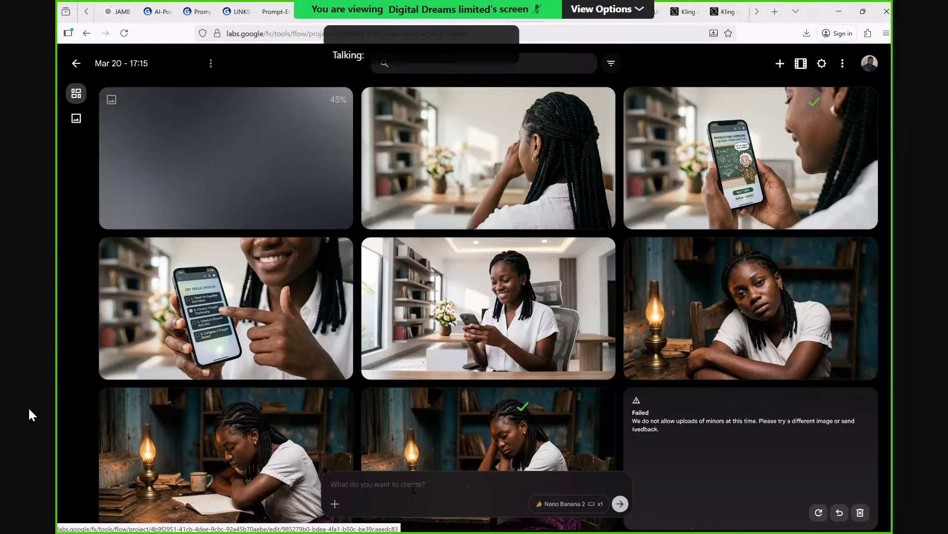
Attach the image of the smiling girl holding her phone at the desk as the new prompt's reference.
left_click(336, 504)
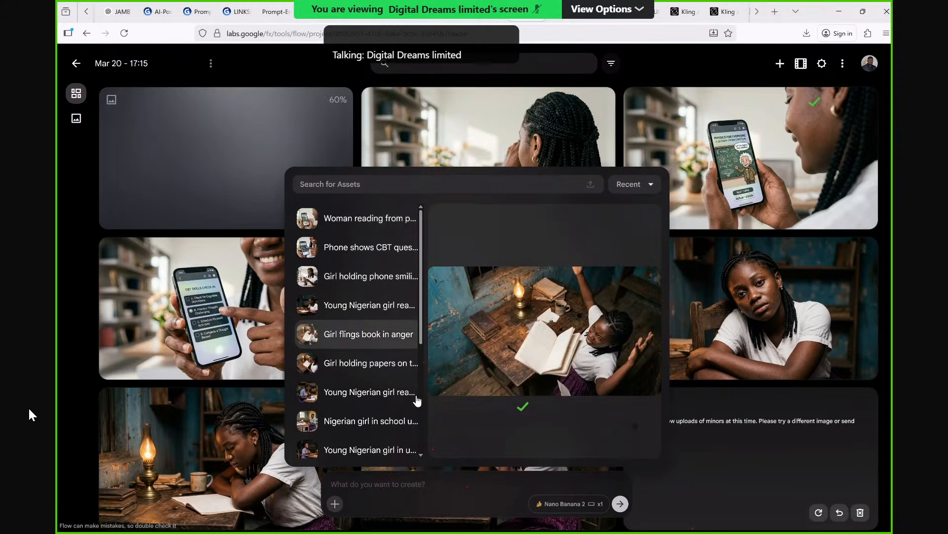
scroll(418, 400, "down", 3)
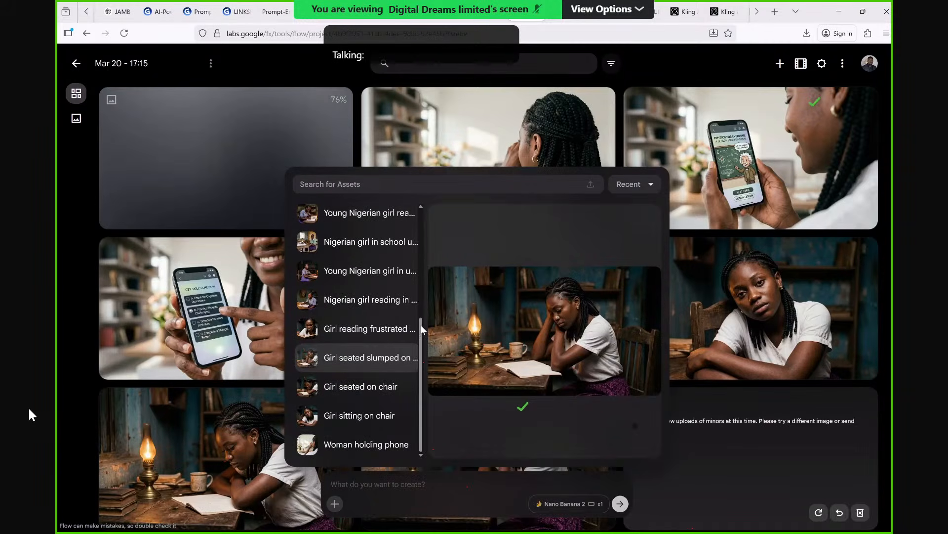
left_click(375, 374)
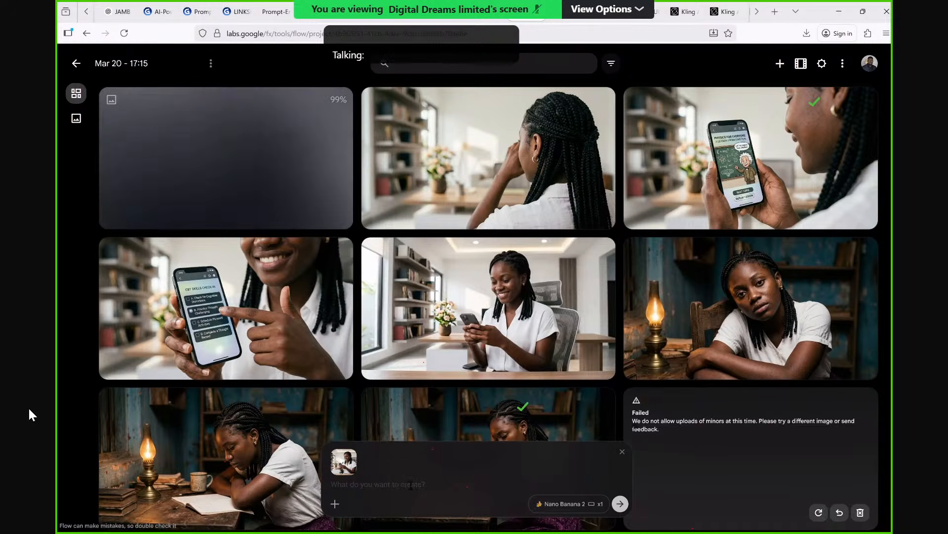
Begin the new image prompt with "Front view".
type("F")
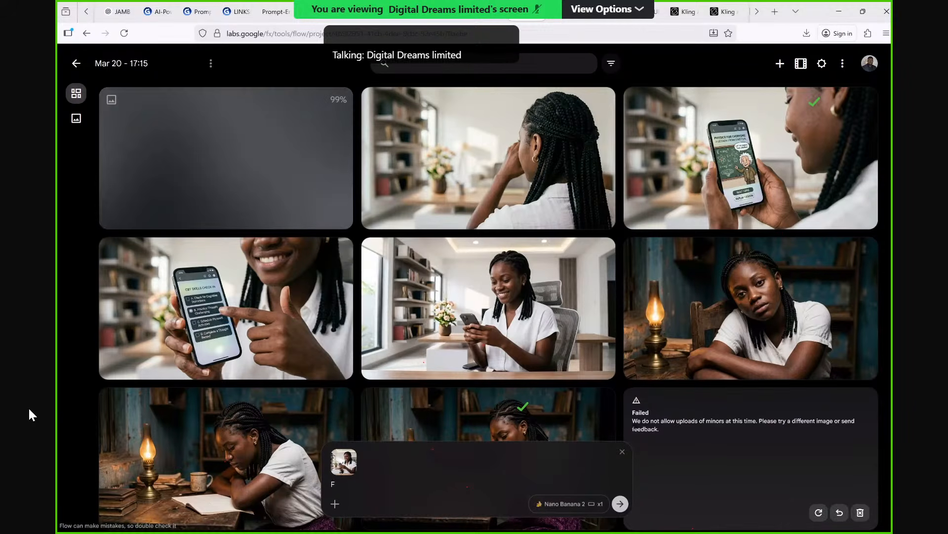
type("ront vir")
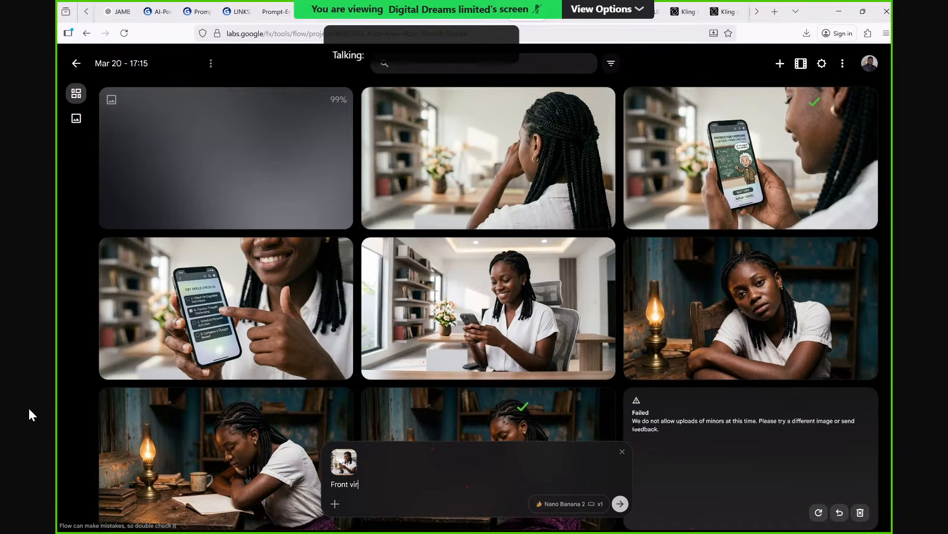
key("BackSpace")
type("e")
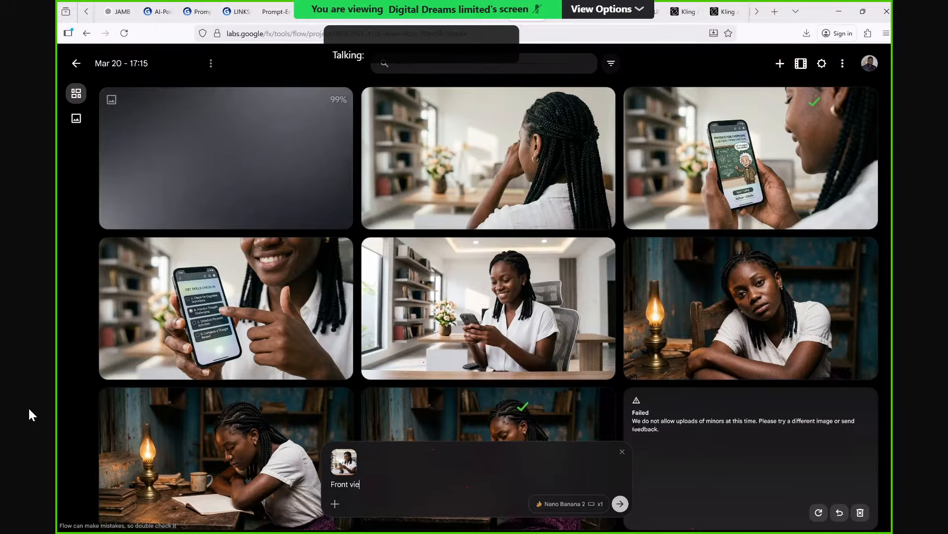
type("w")
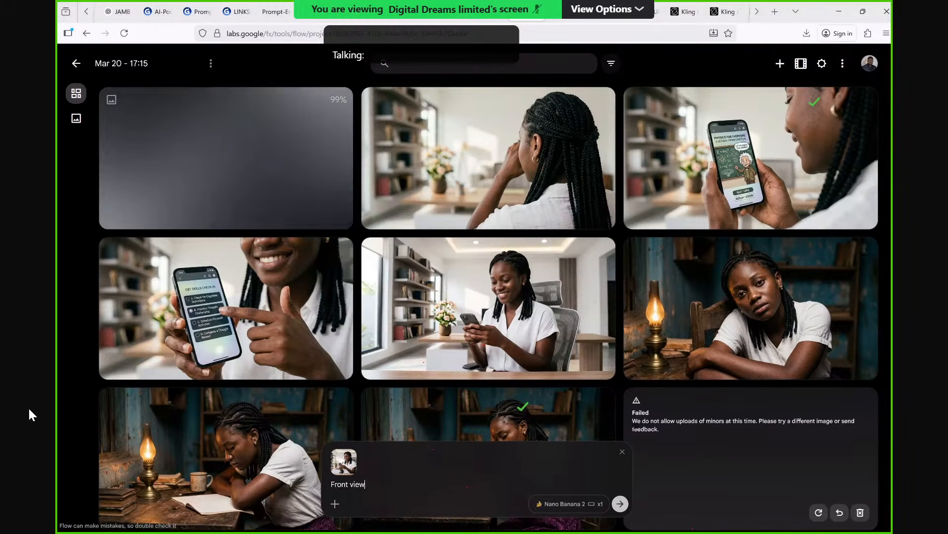
type(" ca")
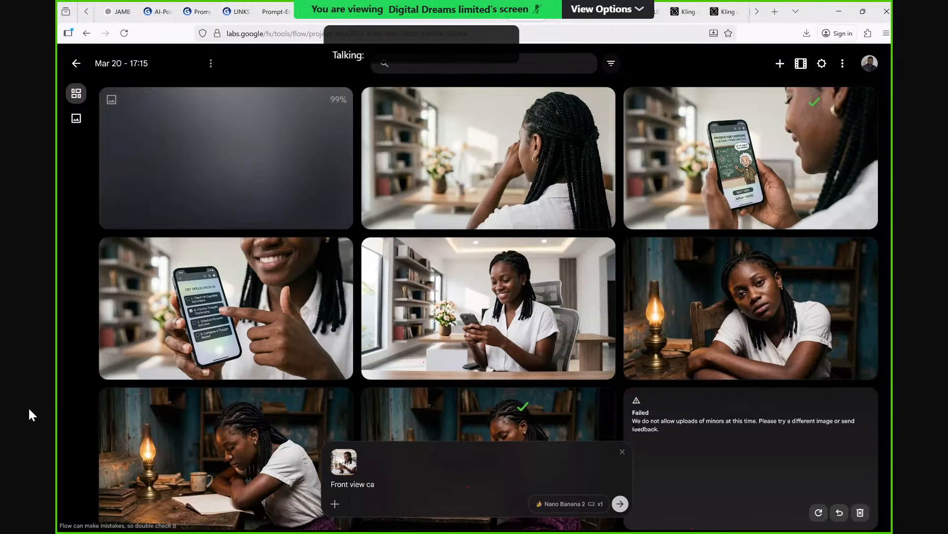
key("BackSpace")
type("oub")
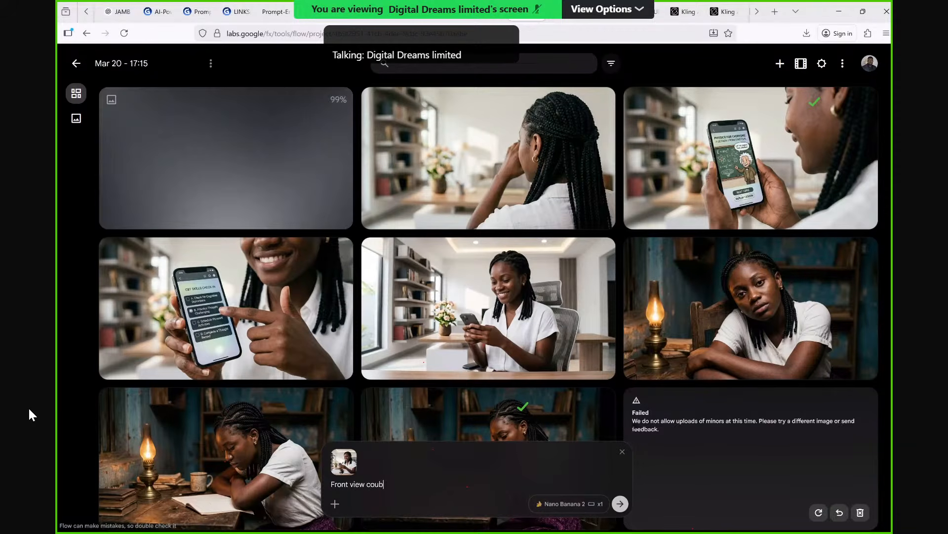
key("BackSpace")
key("BackSpace")
key("BackSpace")
key("BackSpace")
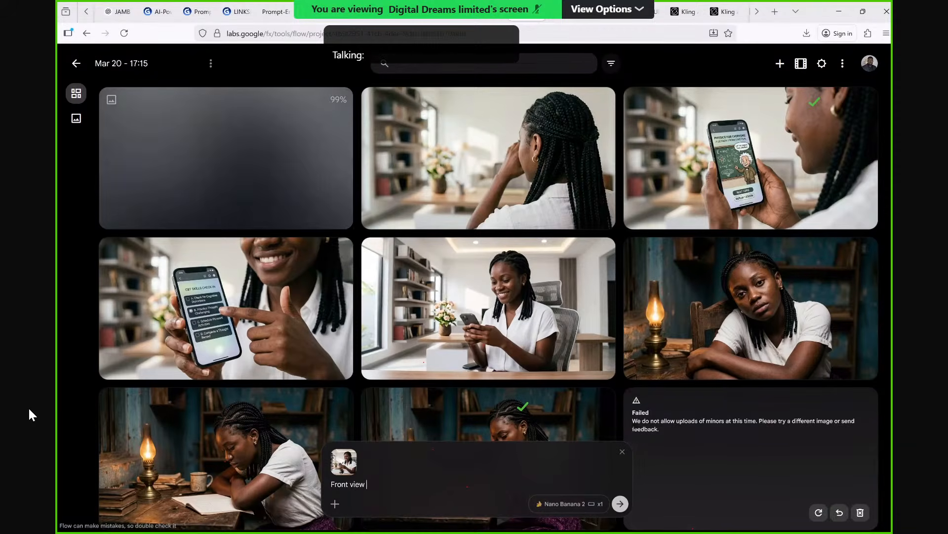
Continue the prompt with "medium shot of the girl smiling".
type("medium")
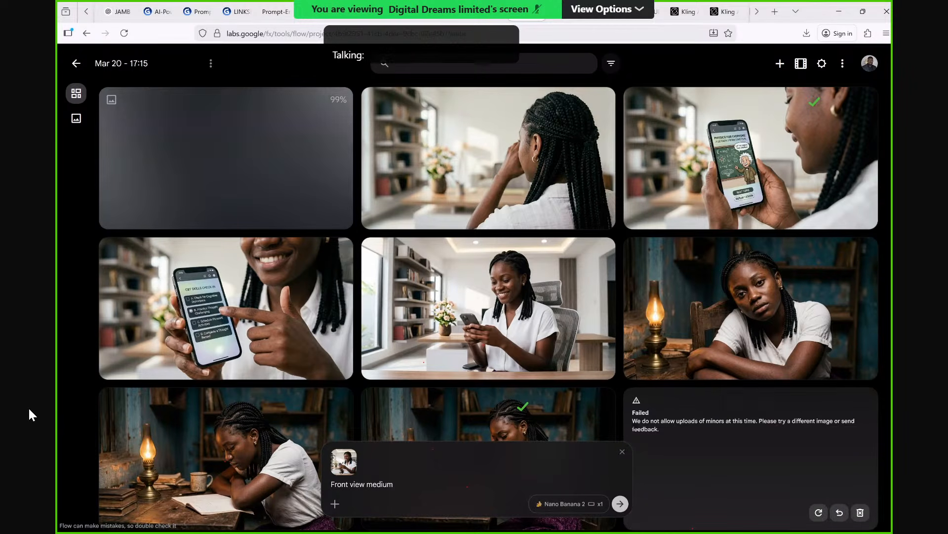
type(" shot of the g")
key("BackSpace")
key("BackSpace")
key("BackSpace")
key("BackSpace")
key("BackSpace")
key("BackSpace")
key("BackSpace")
key("BackSpace")
key("BackSpace")
key("BackSpace")
key("BackSpace")
key("BackSpace")
key("BackSpace")
key("BackSpace")
type("shot of the g")
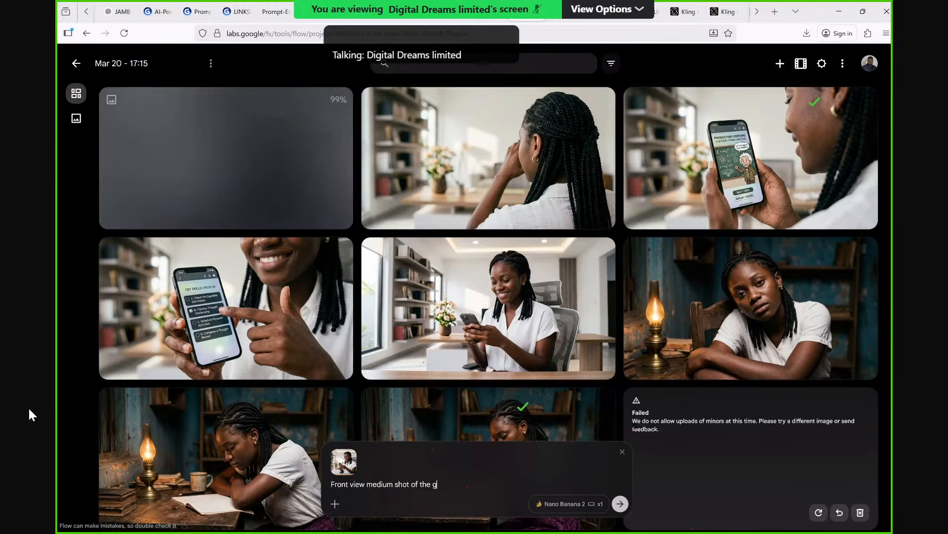
type("irl")
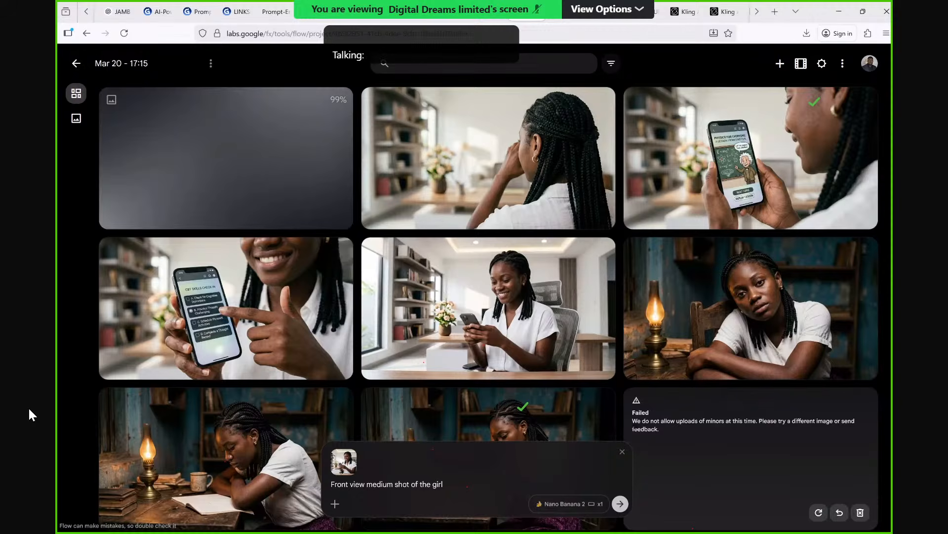
type(" smiling")
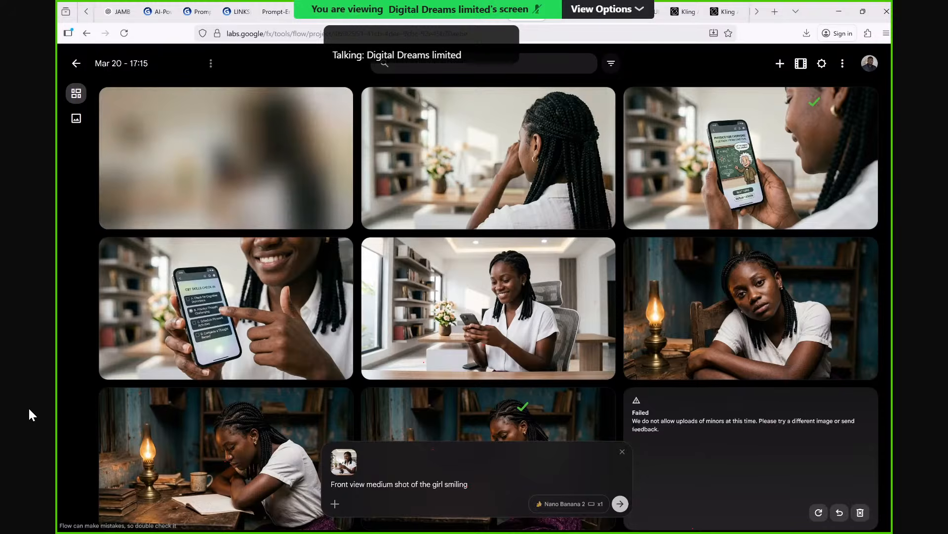
Extend the prompt's first sentence with "and showing to the camera her phone screen".
type("and sho")
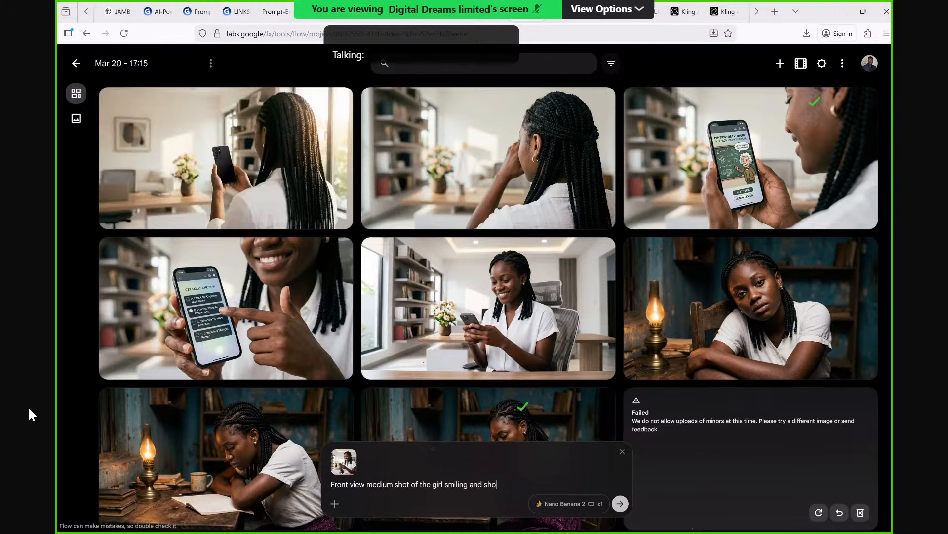
type("wing to t")
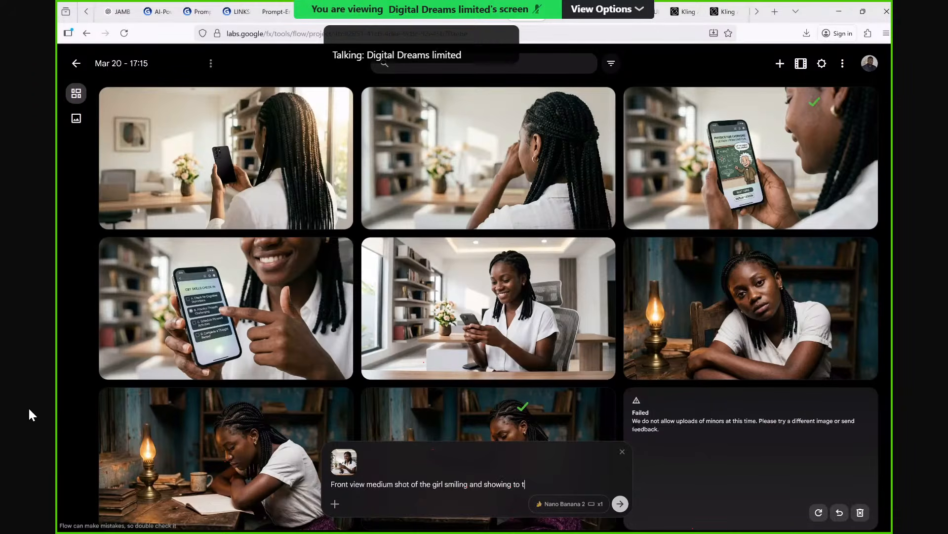
type("he cam")
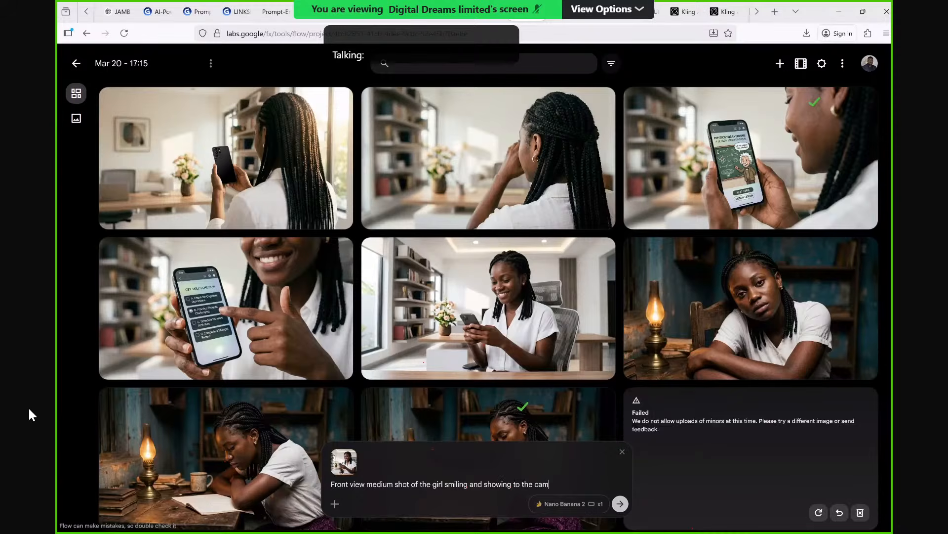
type("era hi")
key("BackSpace")
type("er phone screen. Her phone scre")
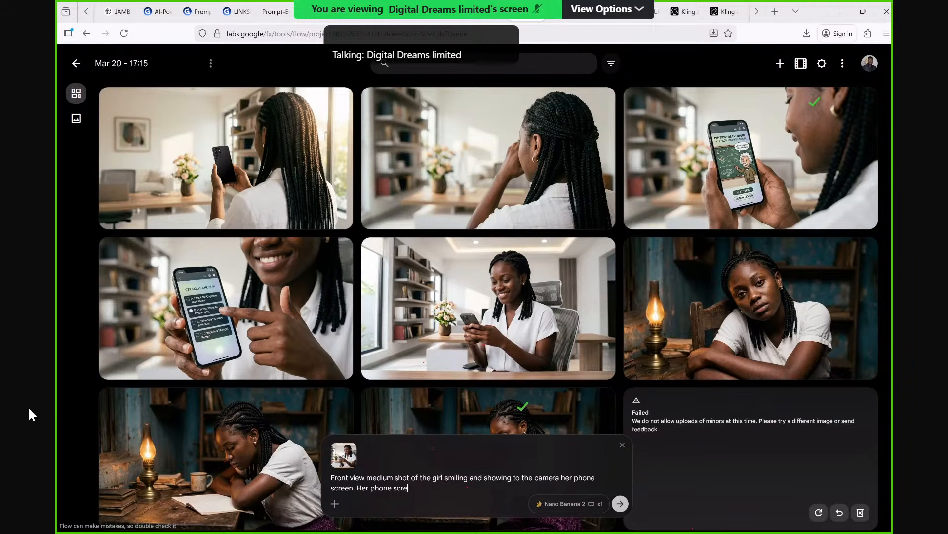
type("en shoul")
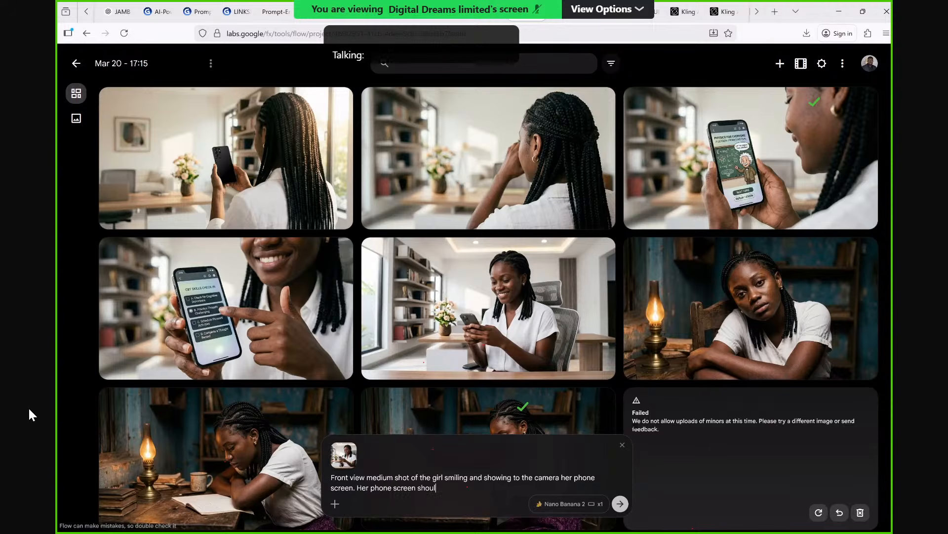
type("d read 328 JAMB Score\"\"")
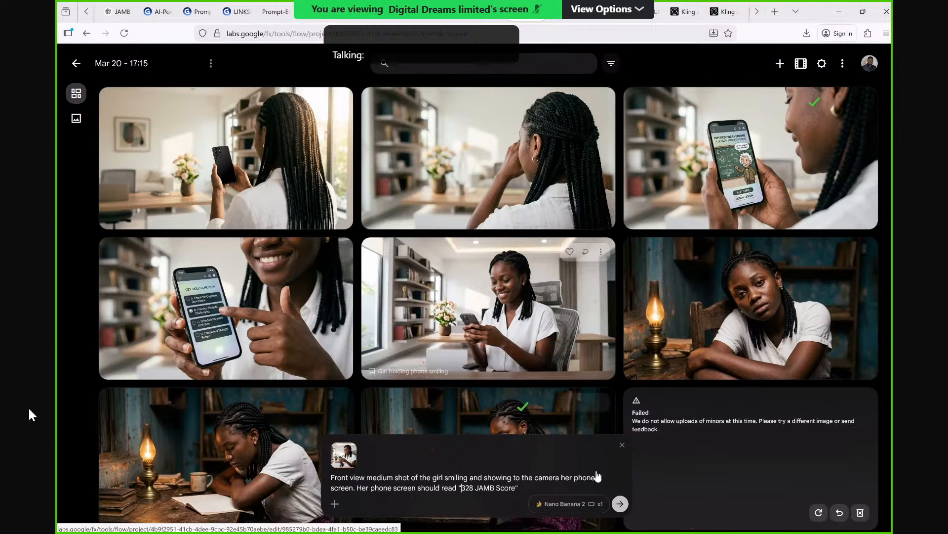
Add the sentence 'Her phone screen should read "328 JAMB Score"' to the prompt and generate the image.
left_click(617, 508)
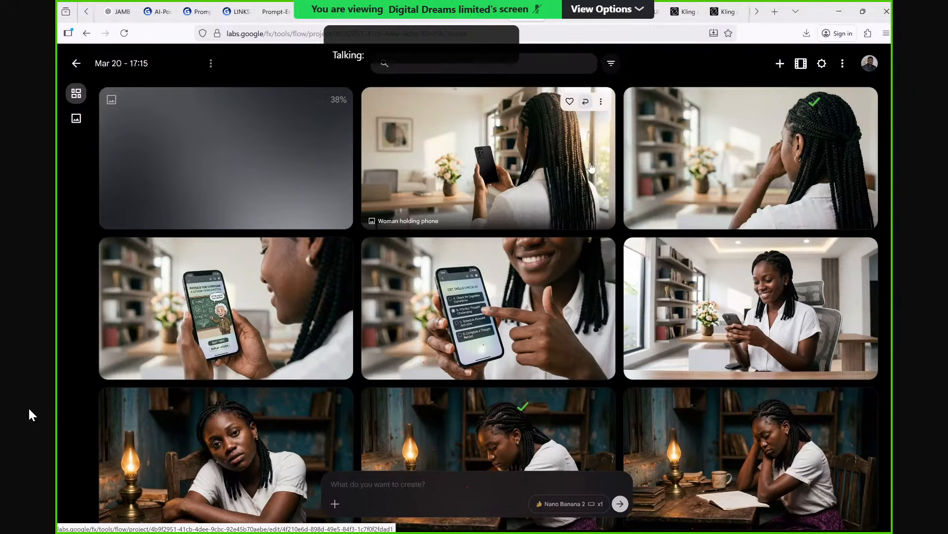
Reuse the prompt of the back-view phone image, add "She watches the screen of her phone" and generate the image.
left_click(586, 101)
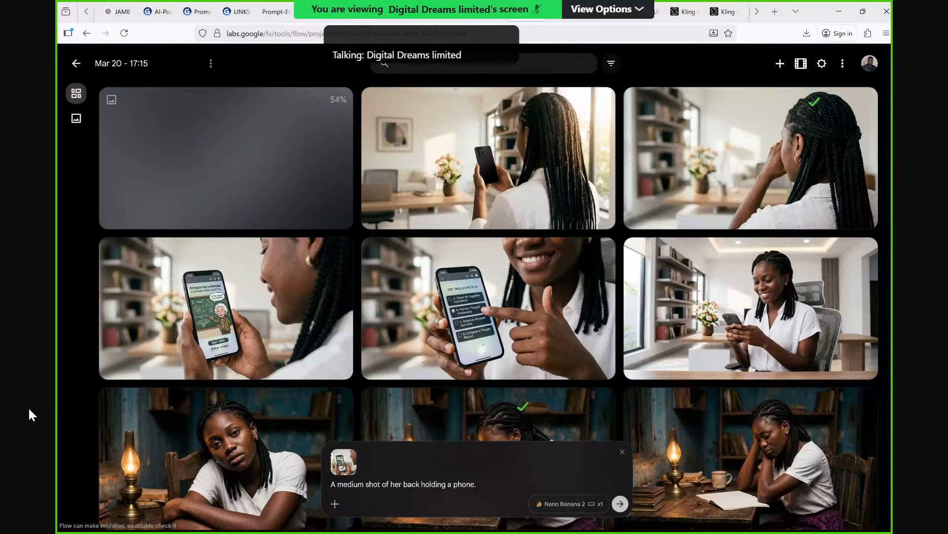
type("She wa")
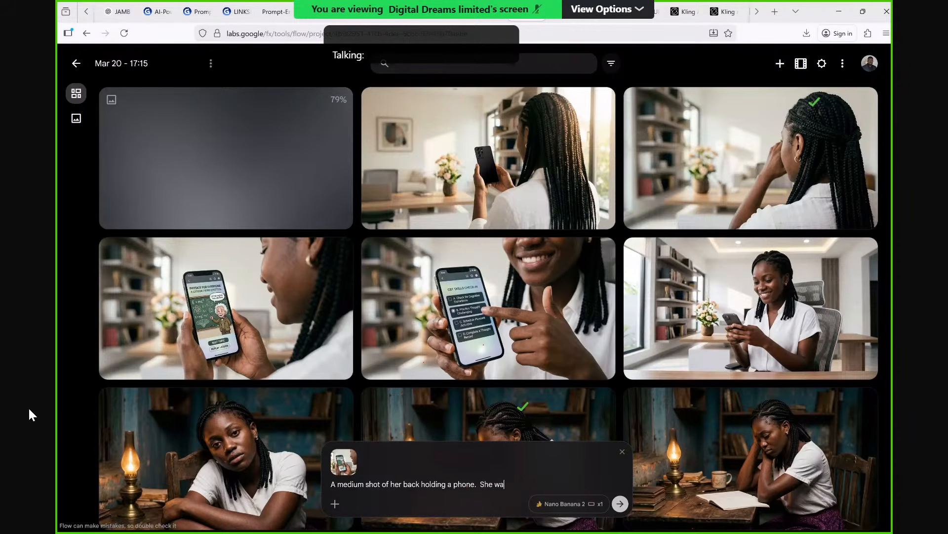
type("th")
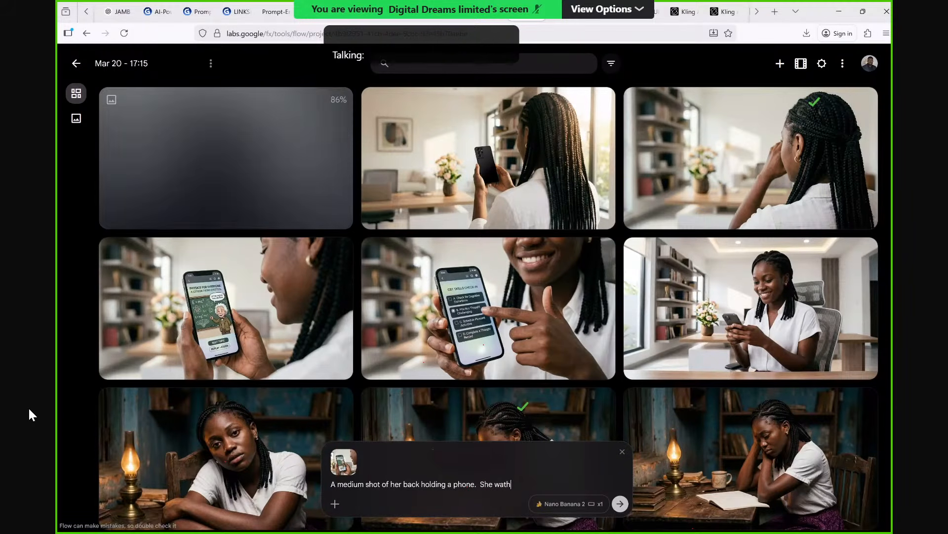
key("BackSpace")
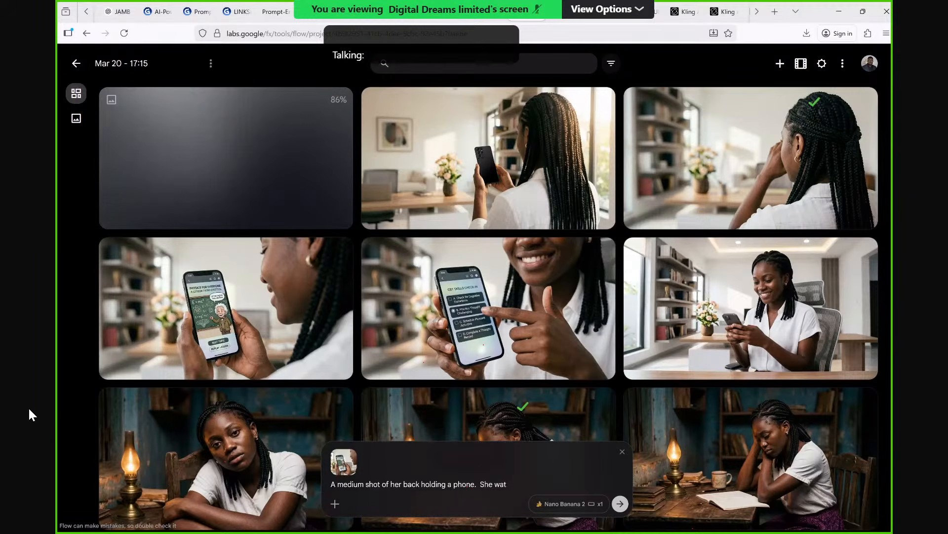
type("che")
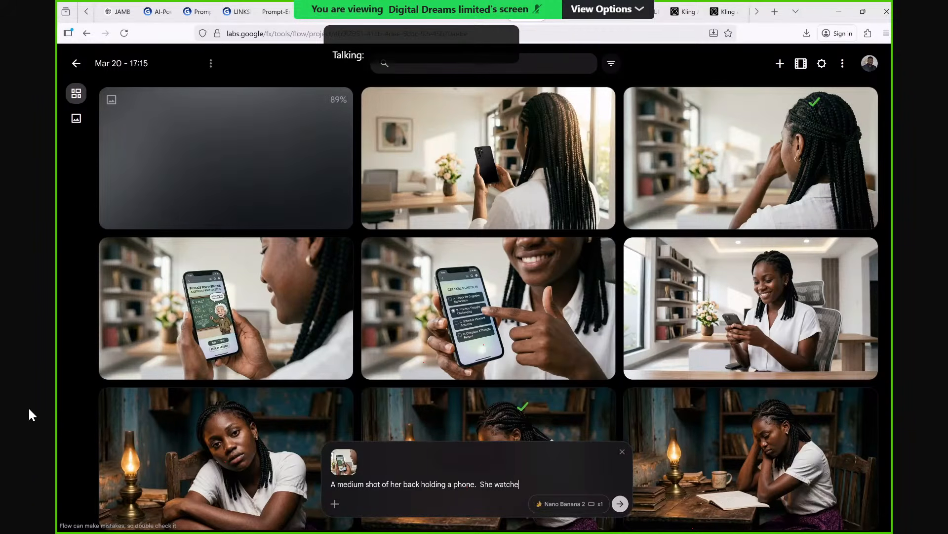
type("s the scr")
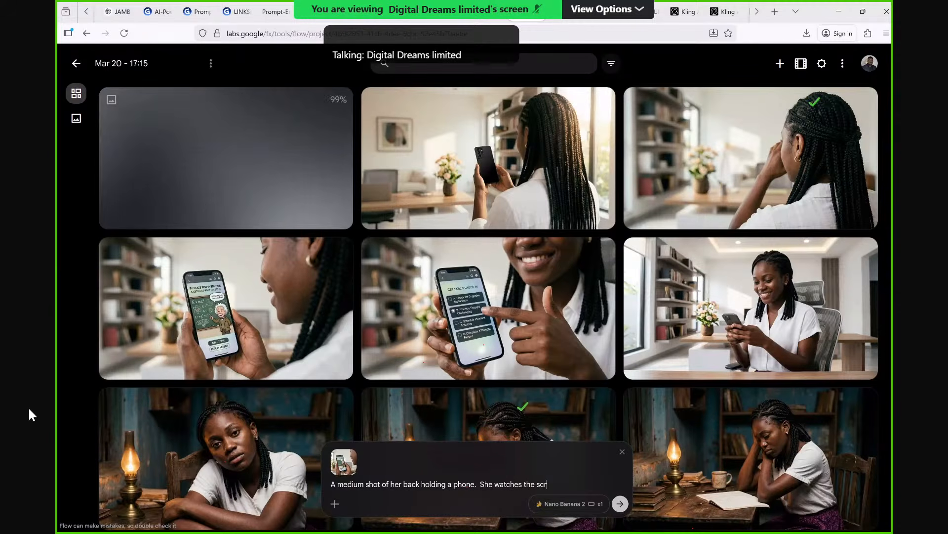
type("een ")
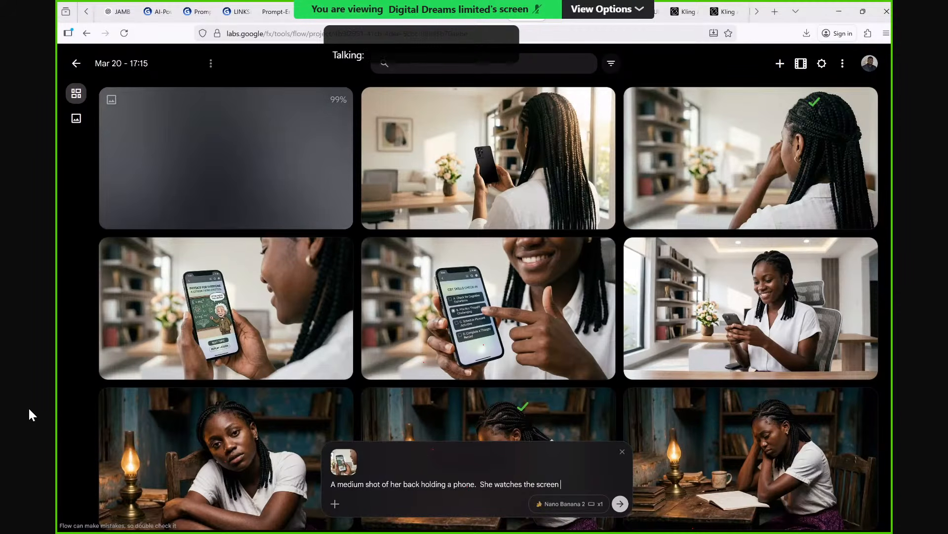
type("of ")
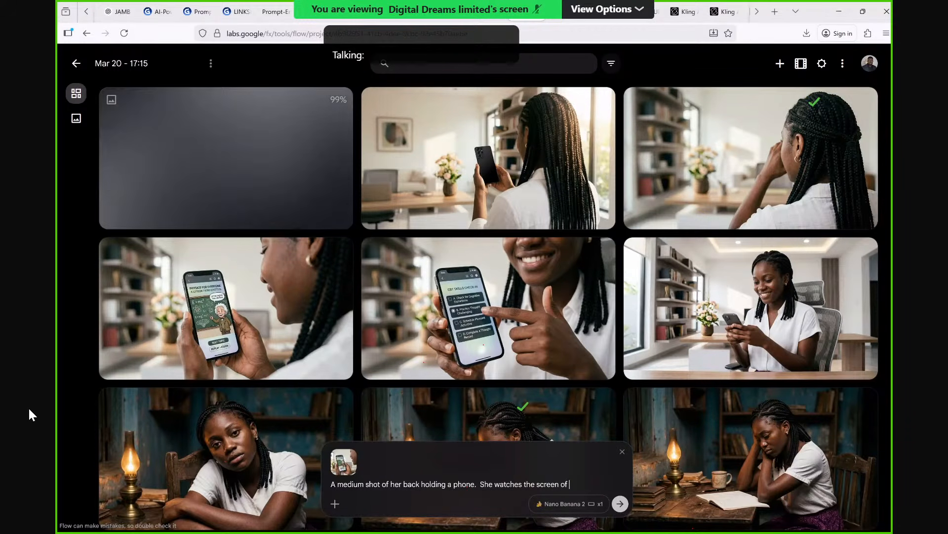
type("h")
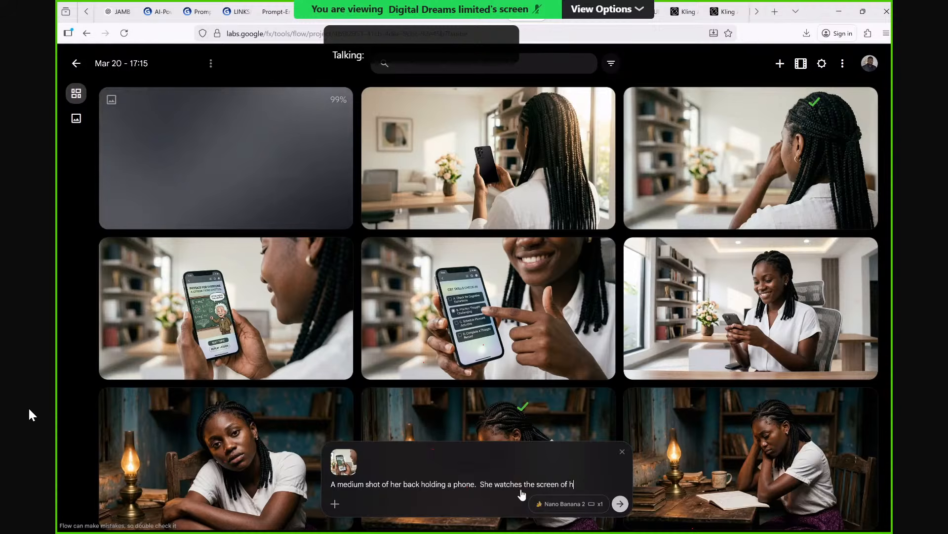
type("er phone")
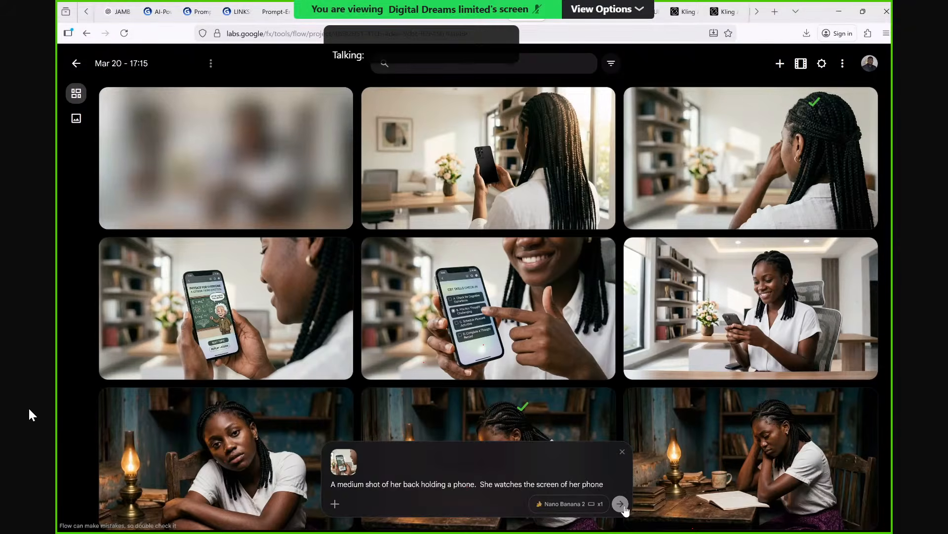
left_click(620, 504)
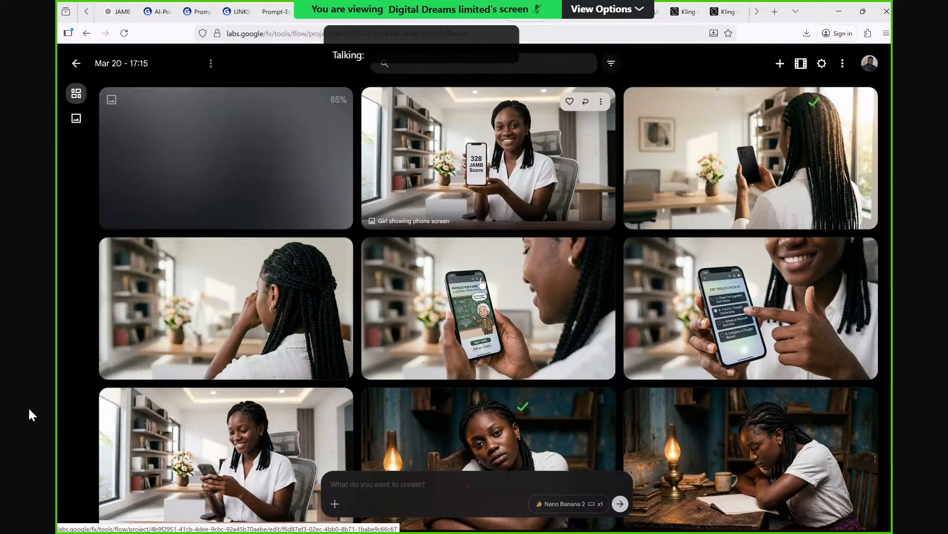
scroll(567, 248, "down", 3)
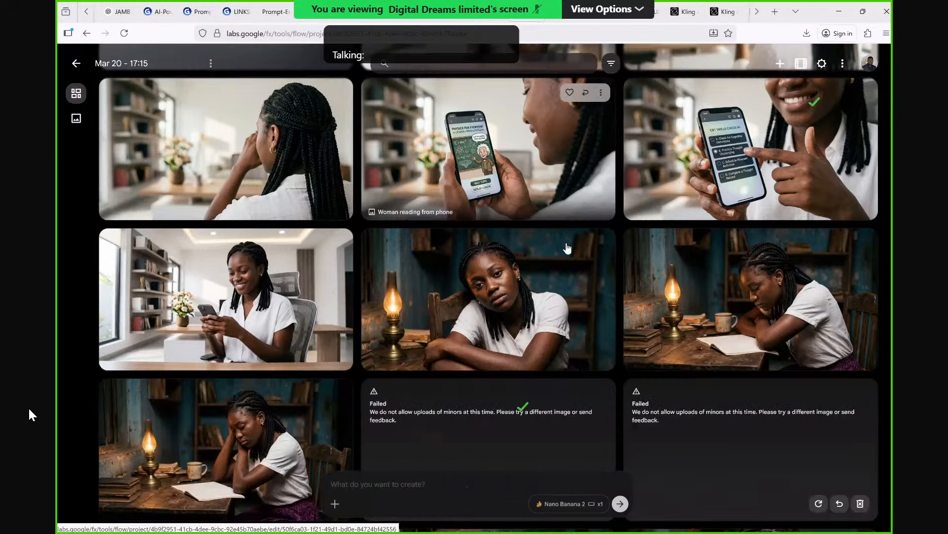
scroll(567, 248, "down", 1)
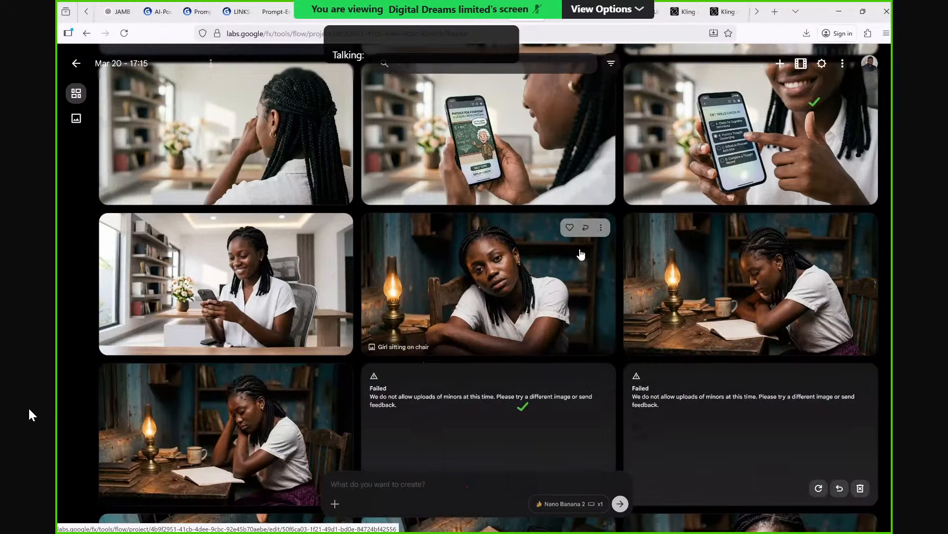
Download the image of the white-shirted girl writing at night by the lamp in 1K original size.
scroll(588, 244, "up", 1)
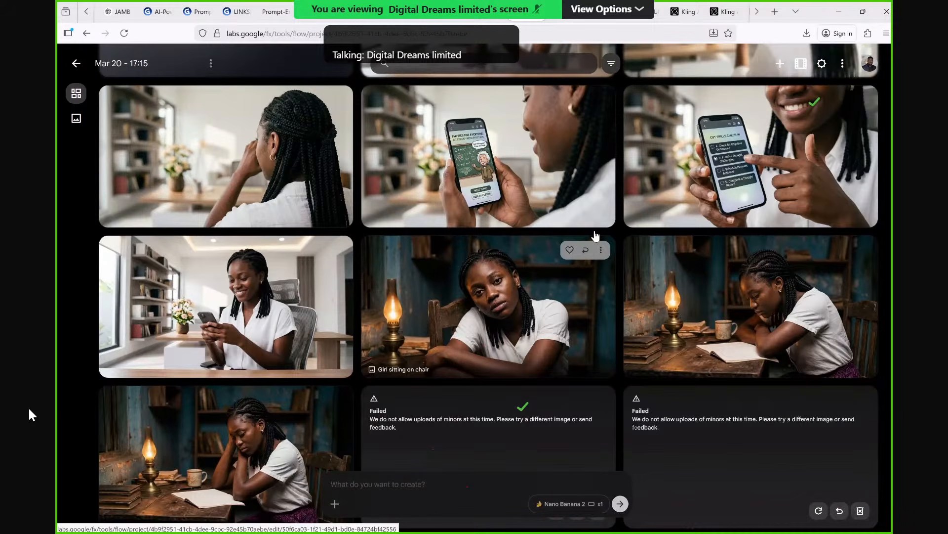
scroll(617, 267, "up", 1)
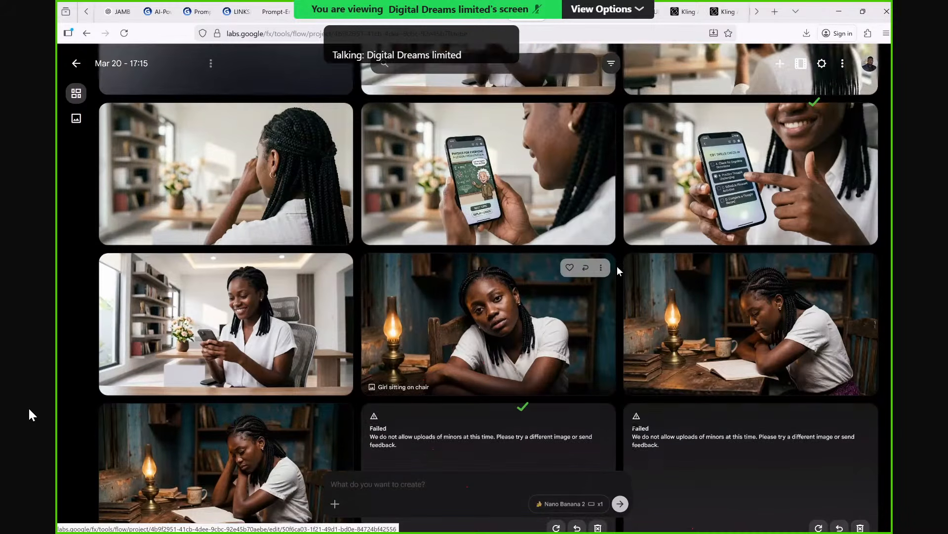
scroll(618, 266, "up", 5)
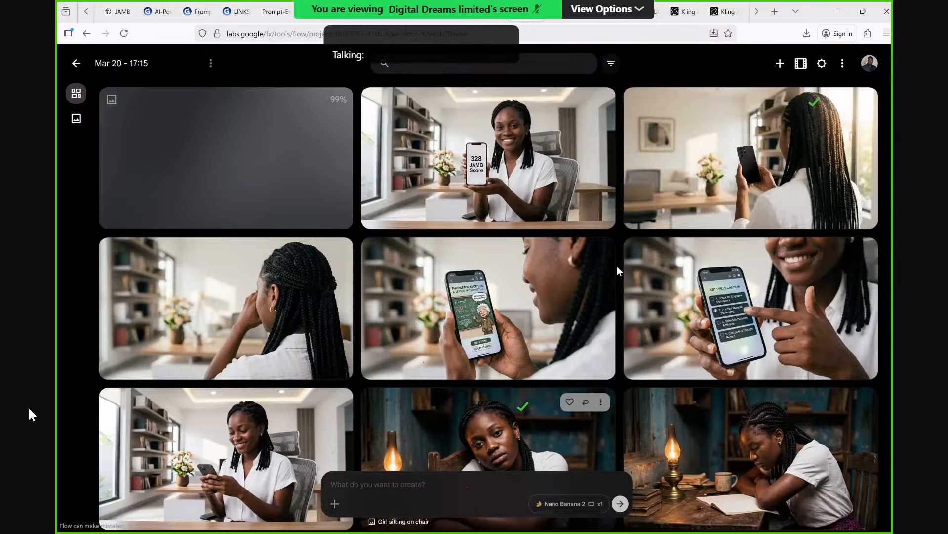
scroll(333, 247, "down", 10)
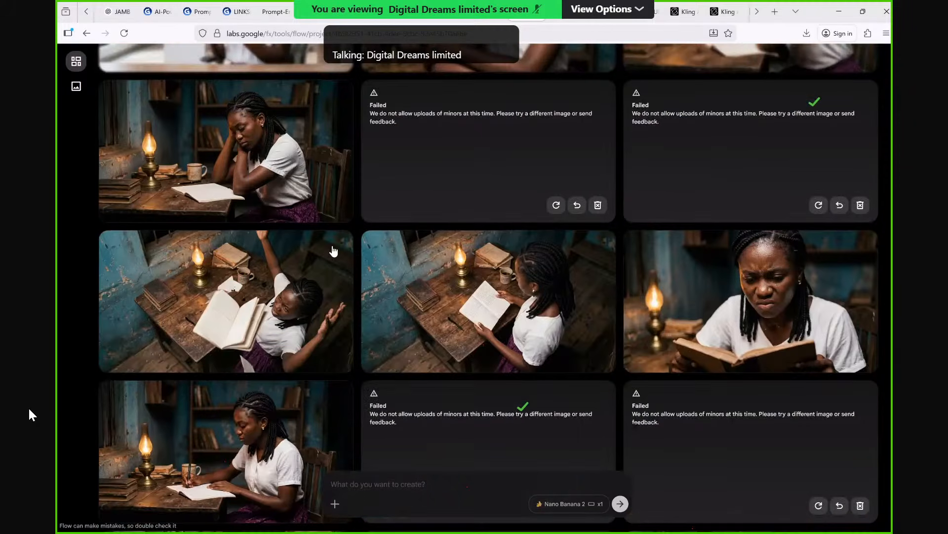
scroll(307, 230, "down", 3)
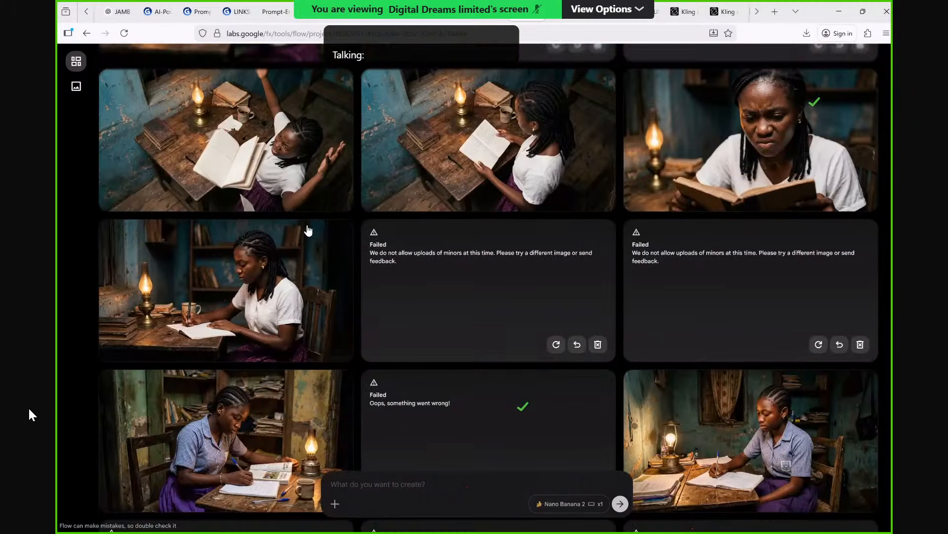
scroll(308, 230, "down", 1)
left_click(338, 204)
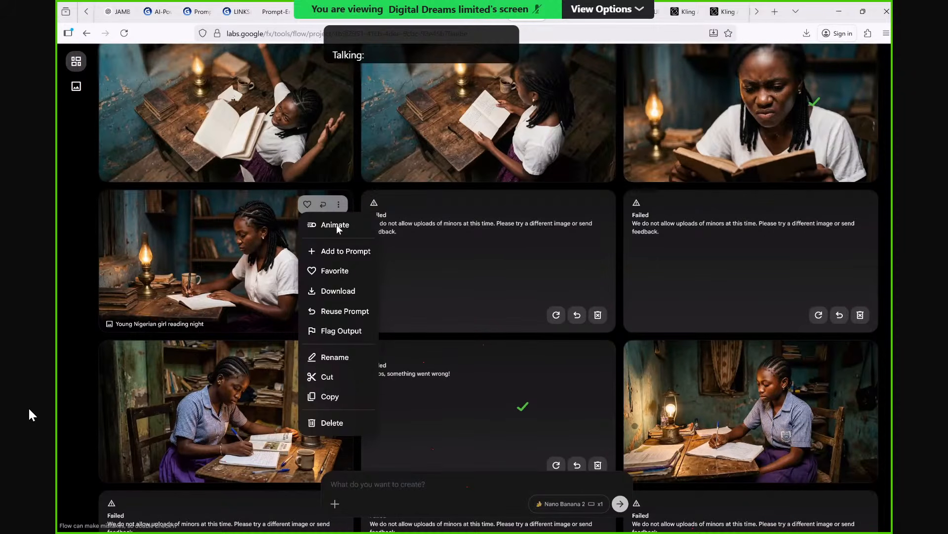
mouse_move(340, 291)
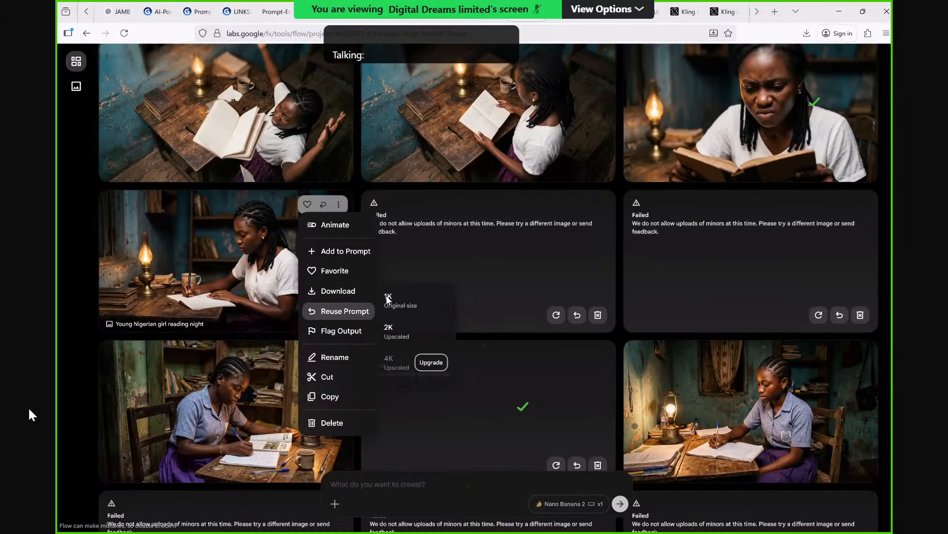
left_click(388, 300)
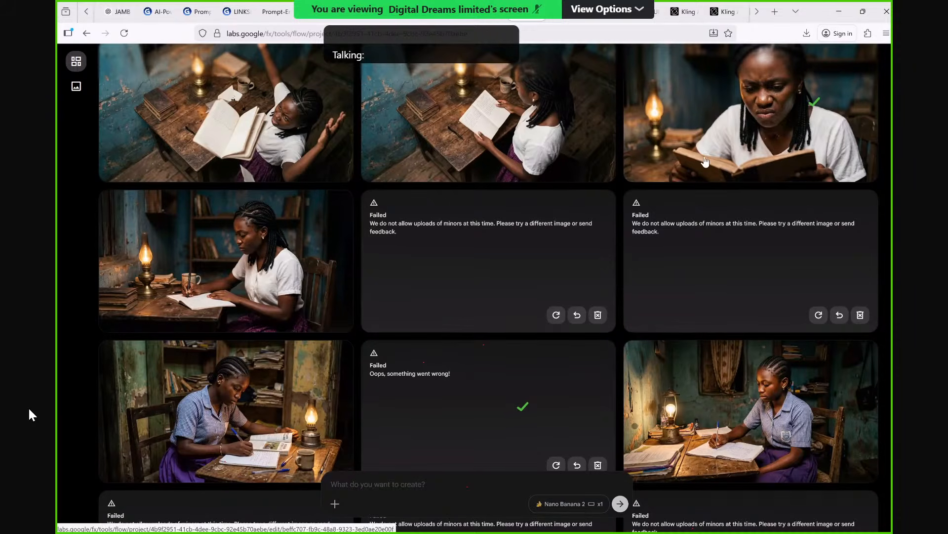
Try to download the close-up image of the frustrated girl reading a book.
scroll(706, 162, "up", 1)
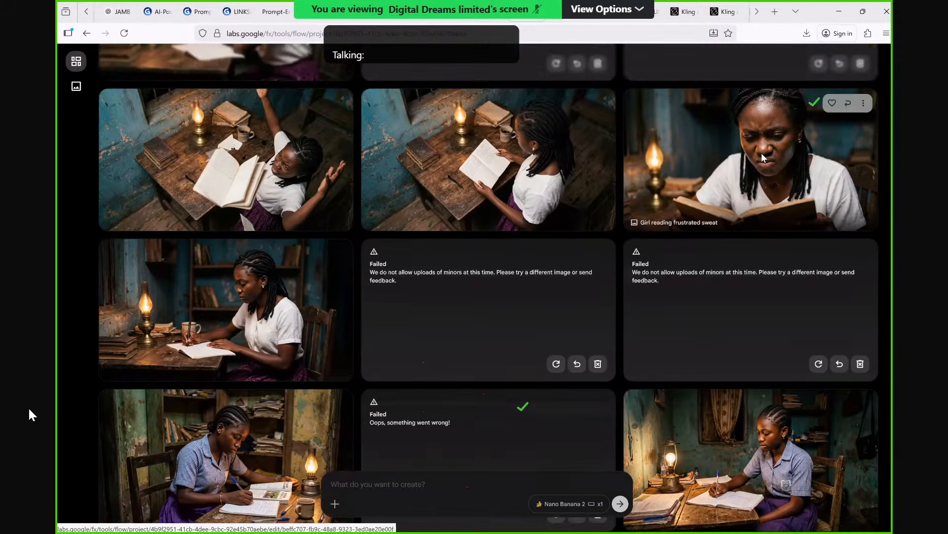
scroll(791, 160, "up", 2)
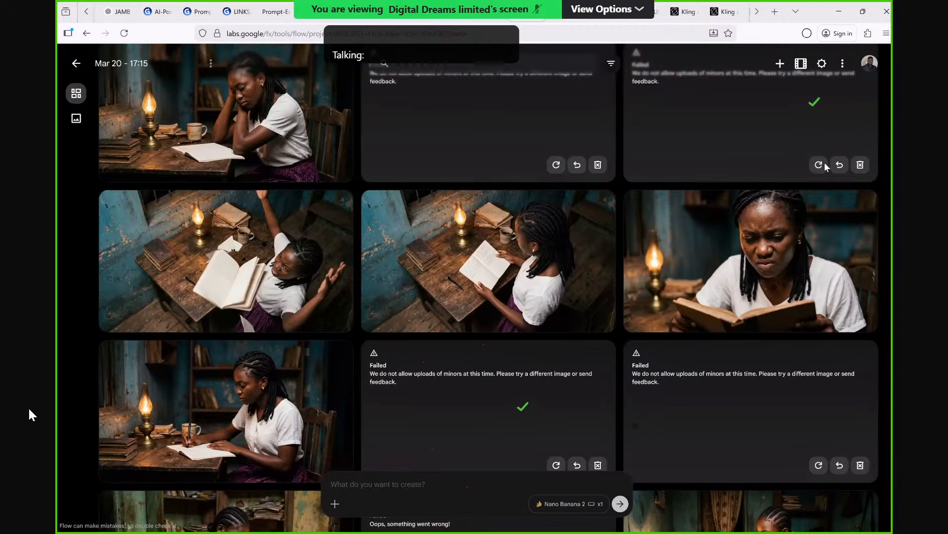
left_click(864, 205)
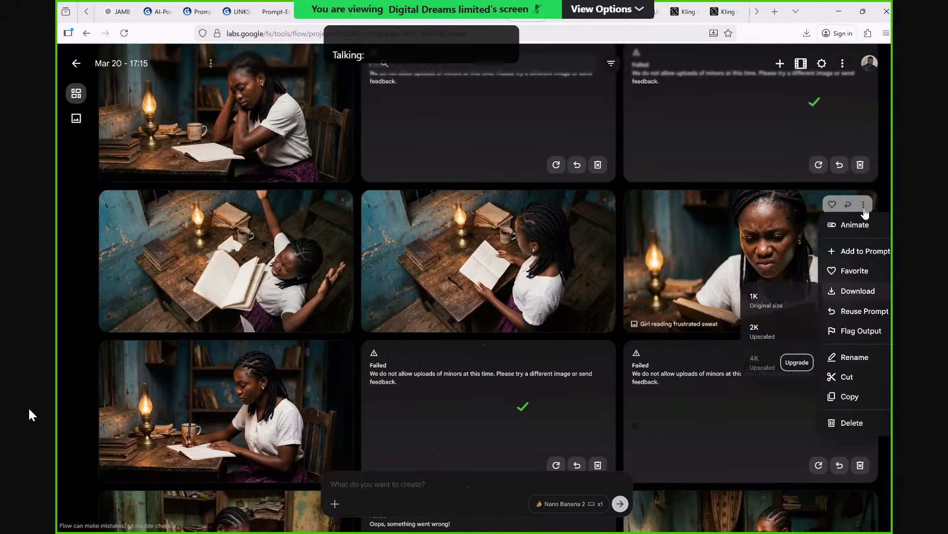
left_click(858, 292)
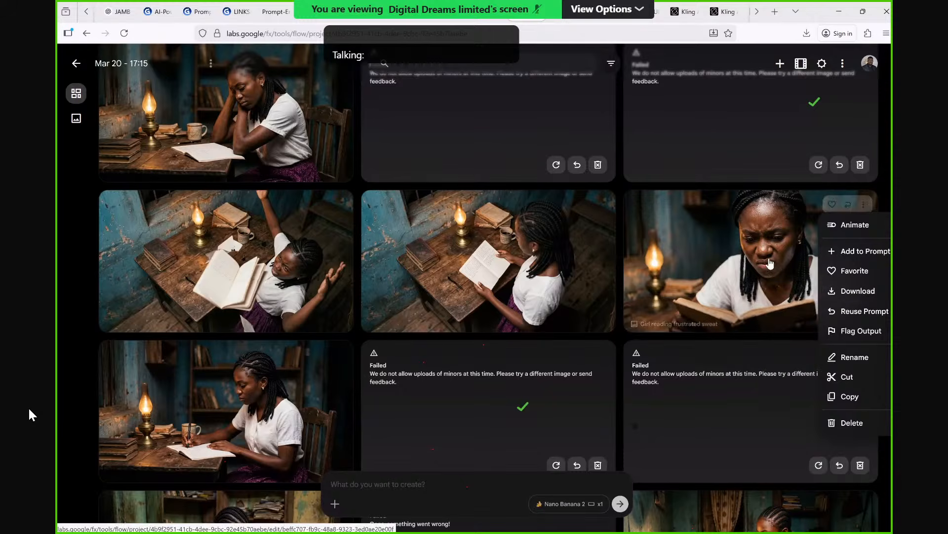
left_click(617, 212)
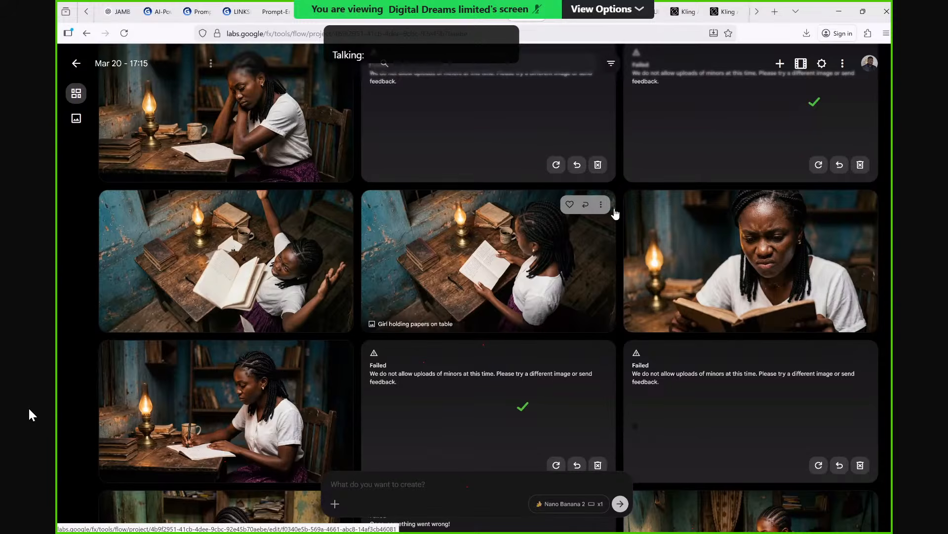
Download the overhead images of the girl holding papers at the table and of her flinging the book in anger.
left_click(601, 204)
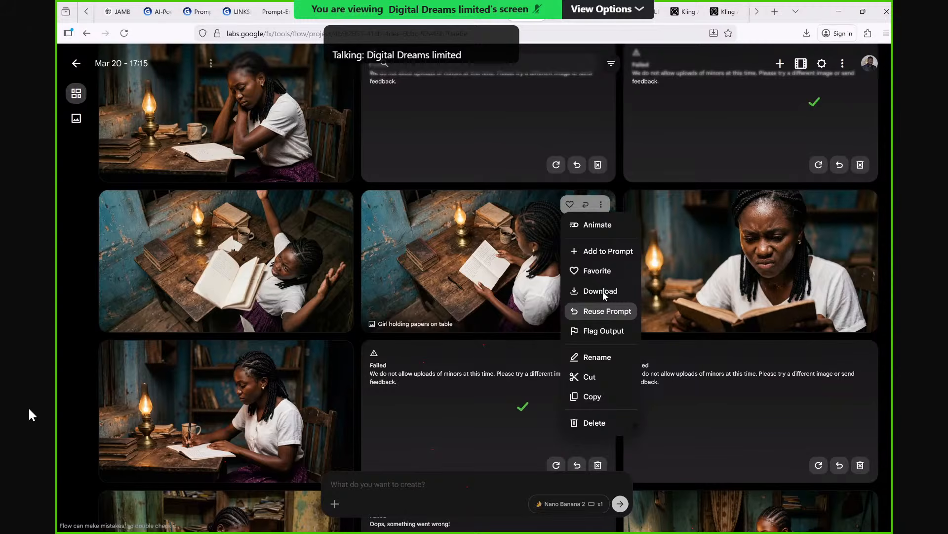
left_click(603, 291)
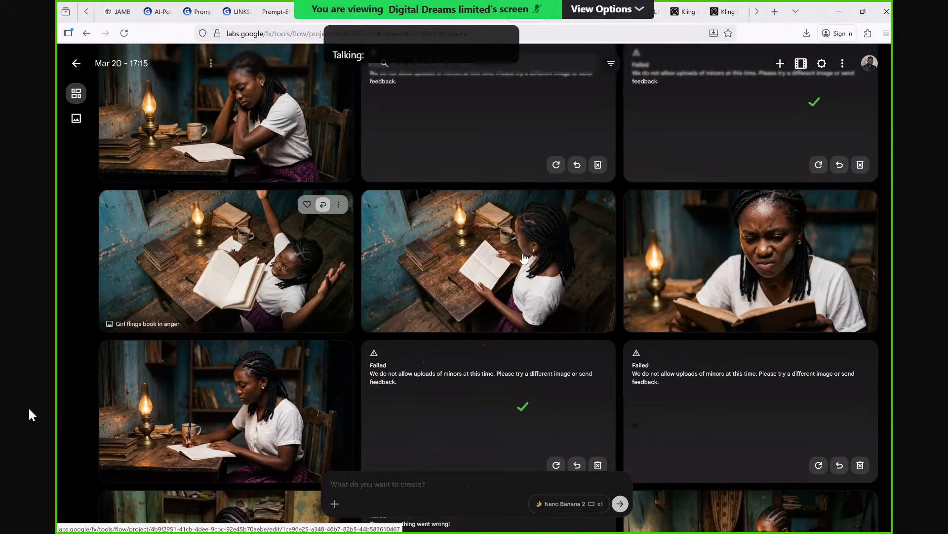
left_click(338, 204)
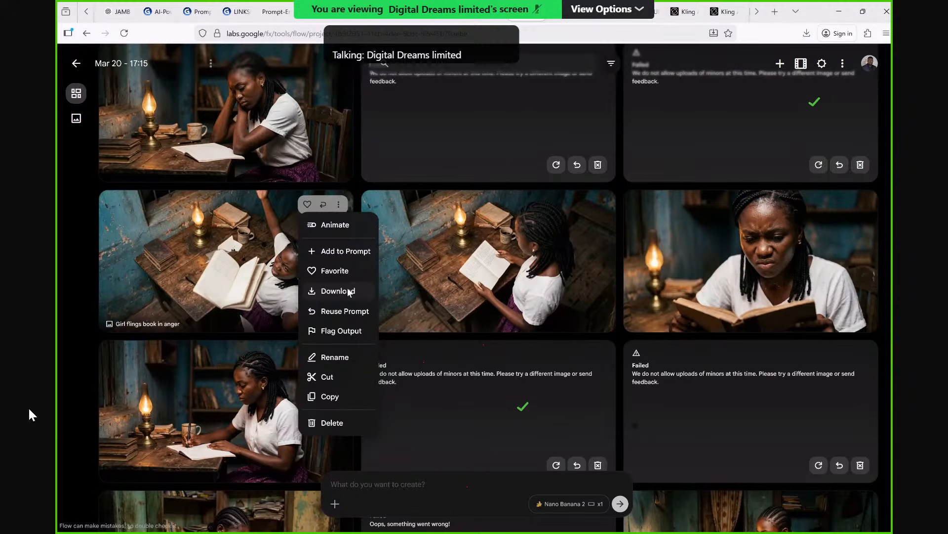
left_click(348, 292)
Download the image of the girl sitting on the chair and facing the camera in 1K original size.
scroll(368, 297, "up", 2)
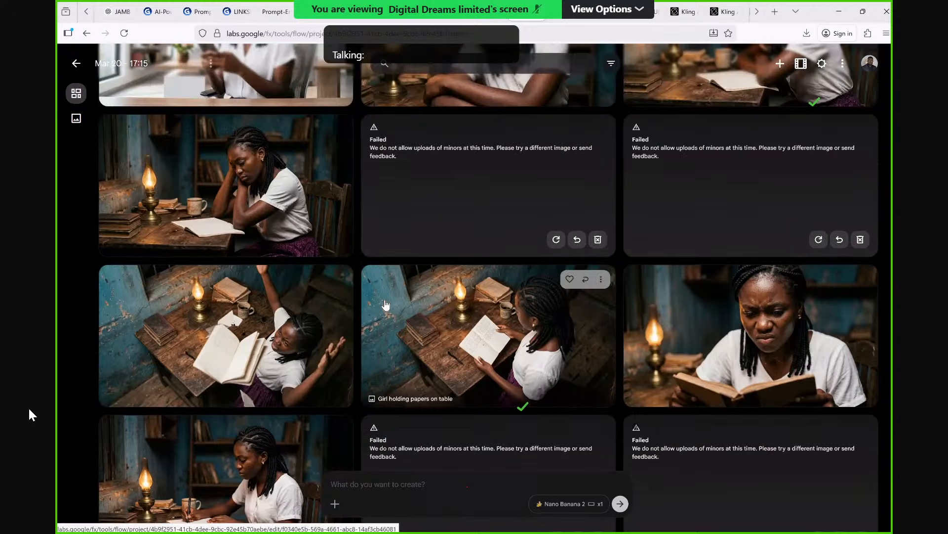
scroll(425, 291, "up", 4)
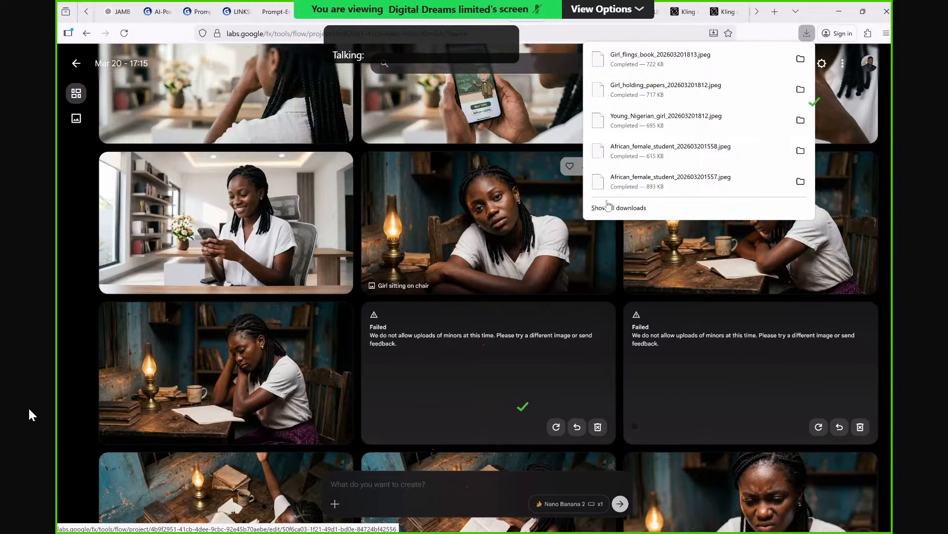
scroll(604, 207, "up", 1)
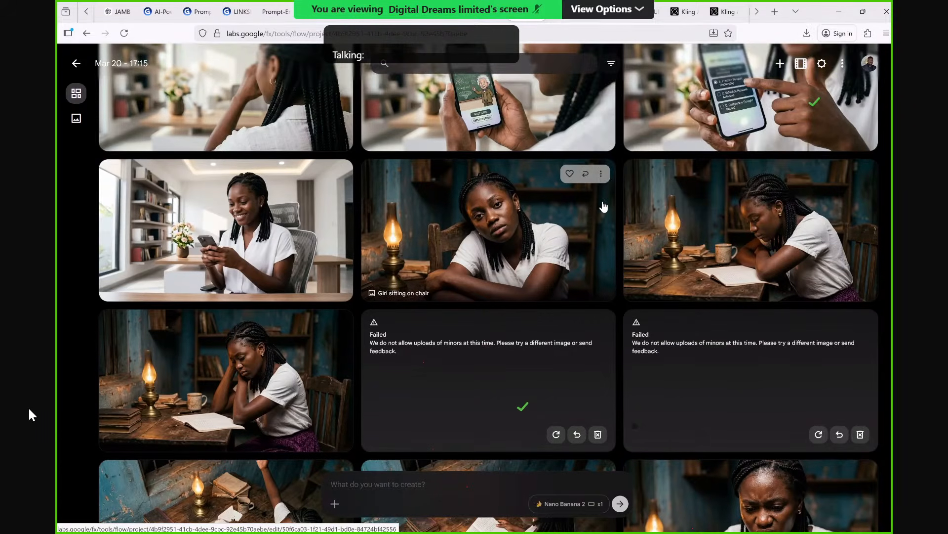
scroll(603, 206, "up", 1)
left_click(600, 202)
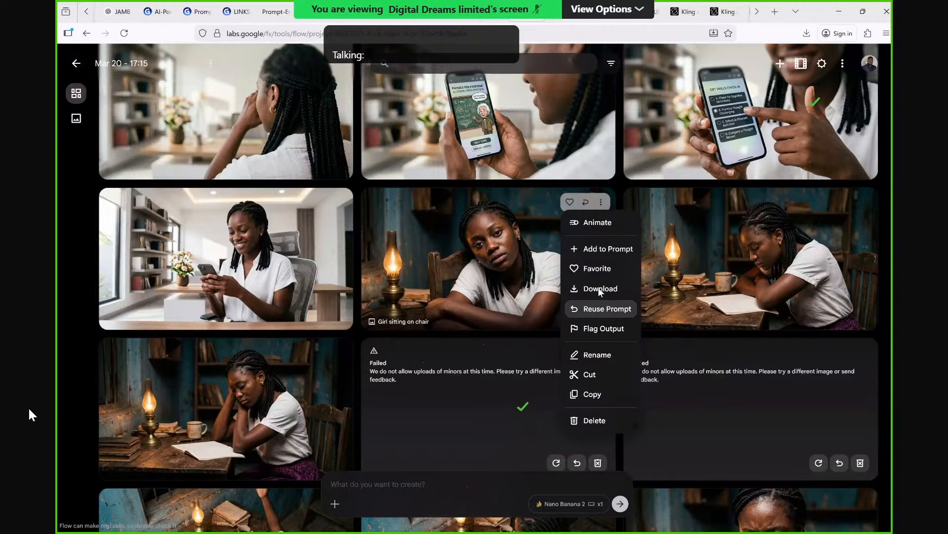
mouse_move(600, 292)
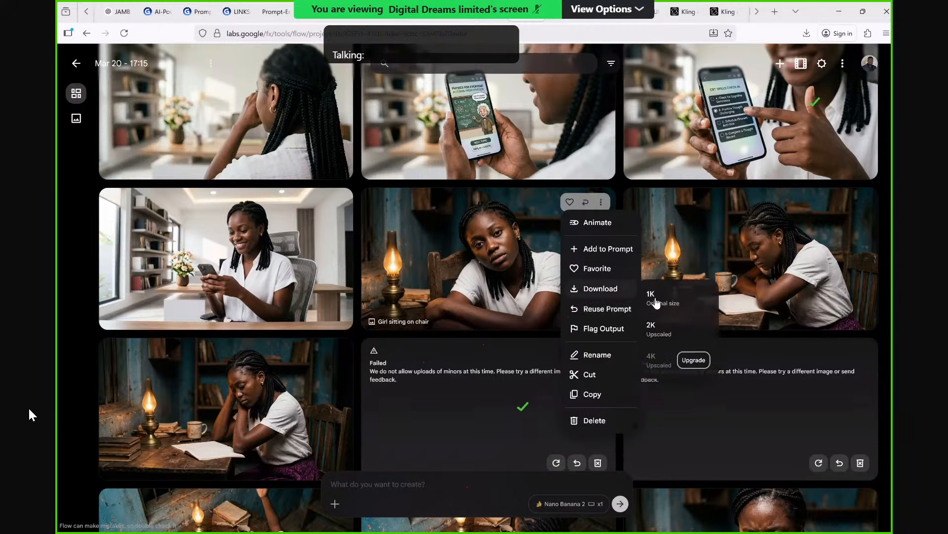
left_click(660, 303)
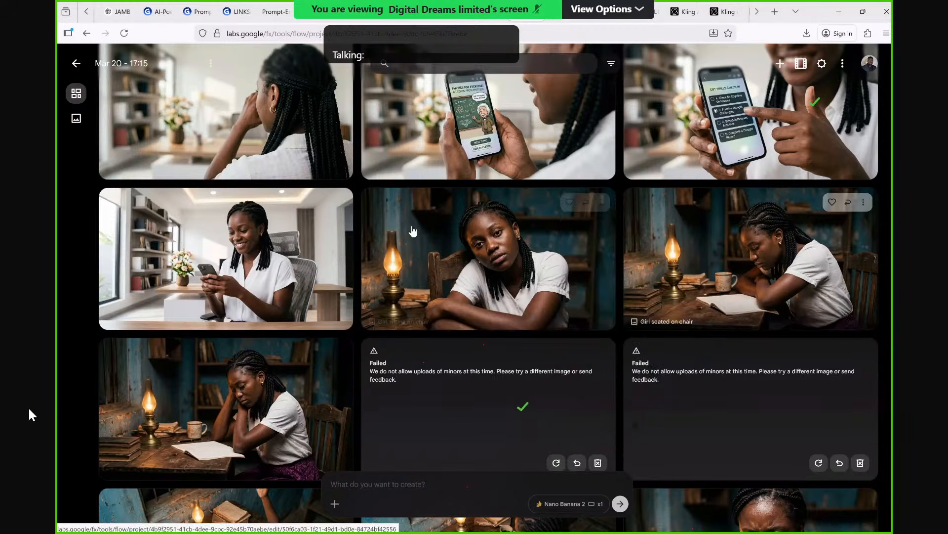
Download the image of the girl smiling at her phone in the bright office in 1K original size.
left_click(338, 202)
mouse_move(345, 293)
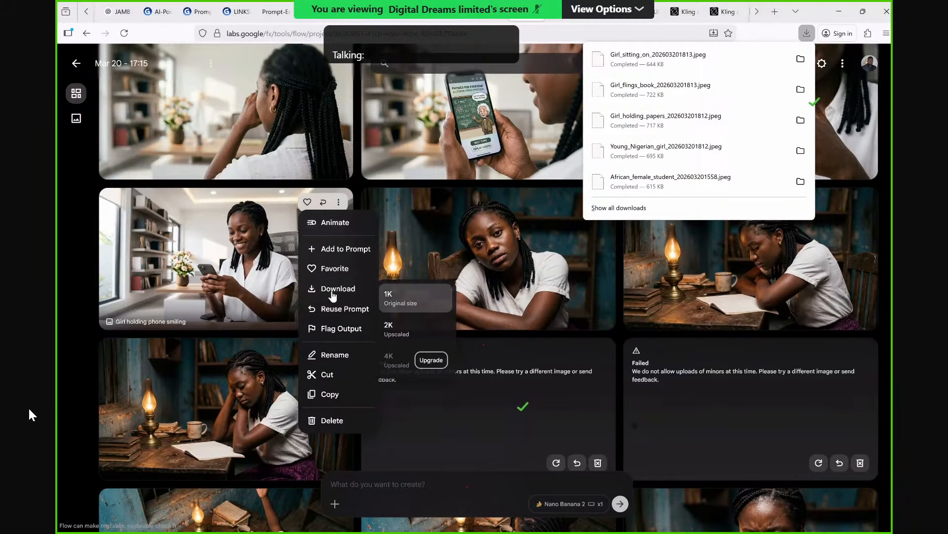
left_click(395, 302)
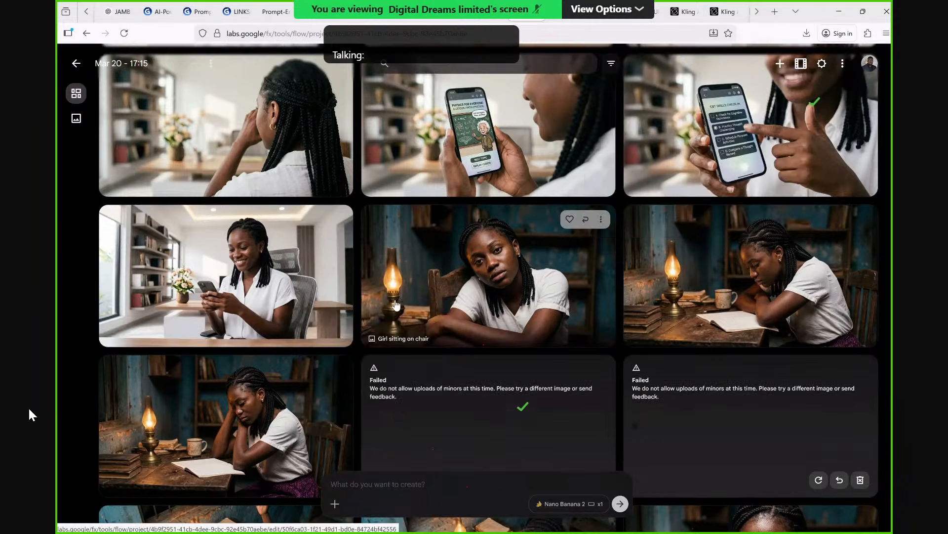
Download the close-up of the phone showing CBT questions in 1K original size.
scroll(395, 304, "up", 3)
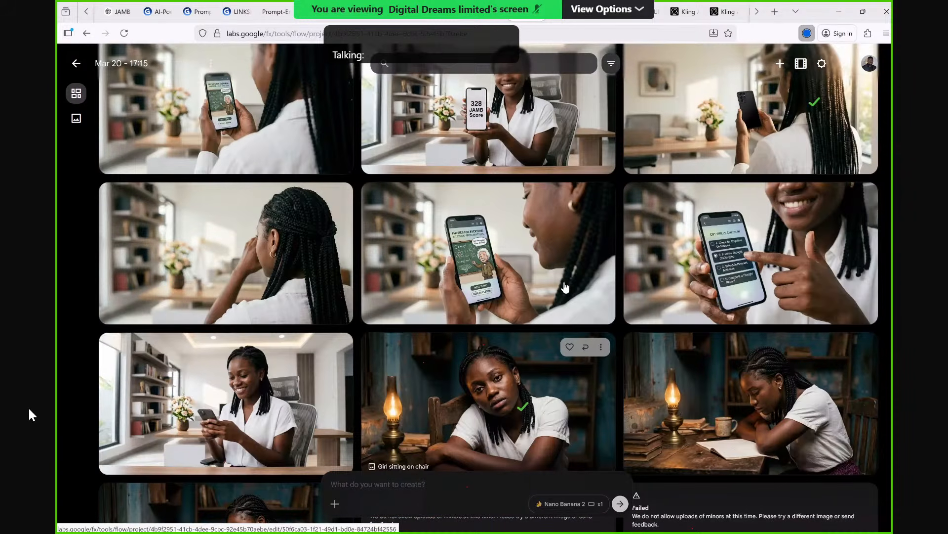
scroll(859, 267, "up", 1)
left_click(864, 249)
mouse_move(864, 333)
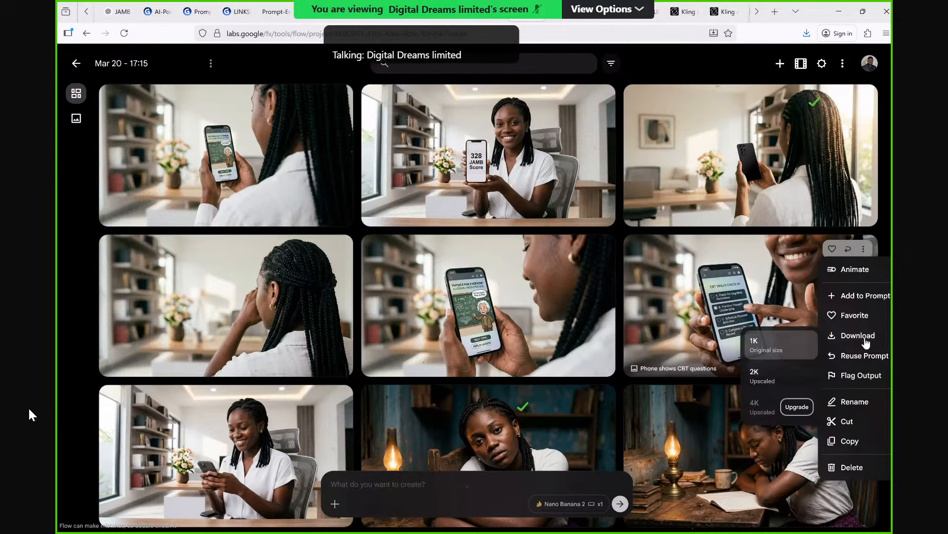
left_click(782, 344)
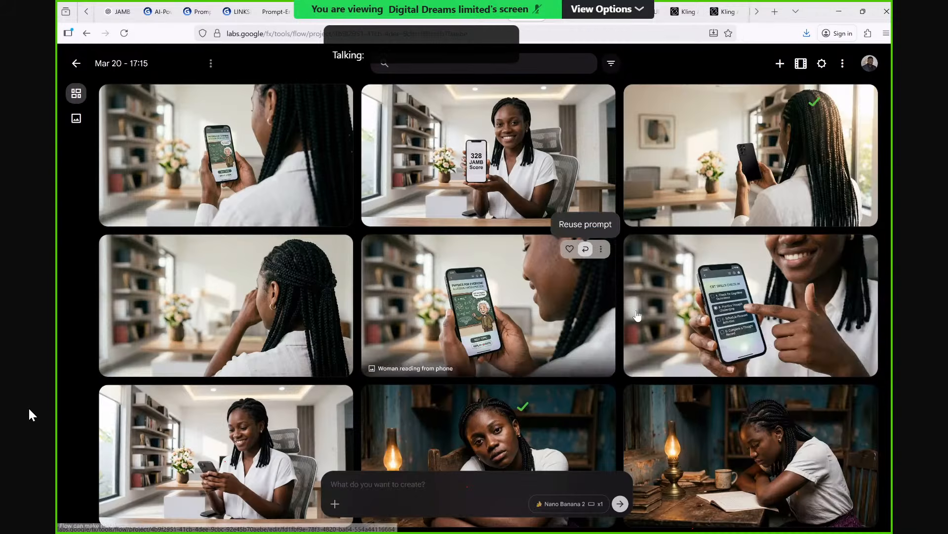
left_click(599, 249)
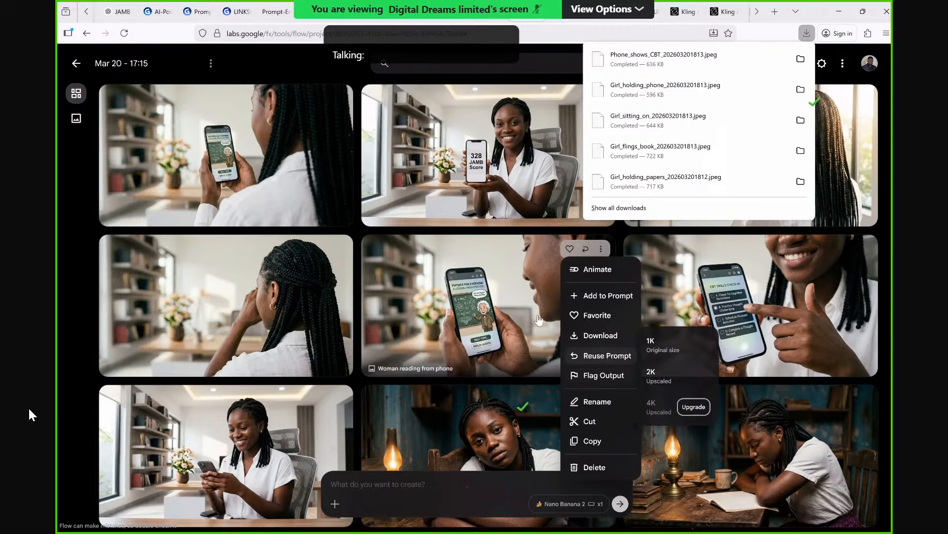
left_click(539, 320)
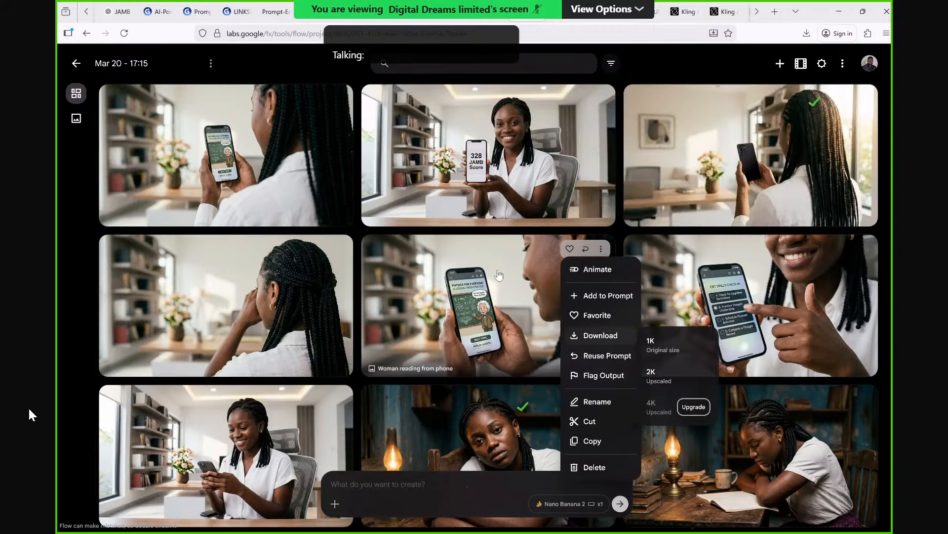
left_click(498, 275)
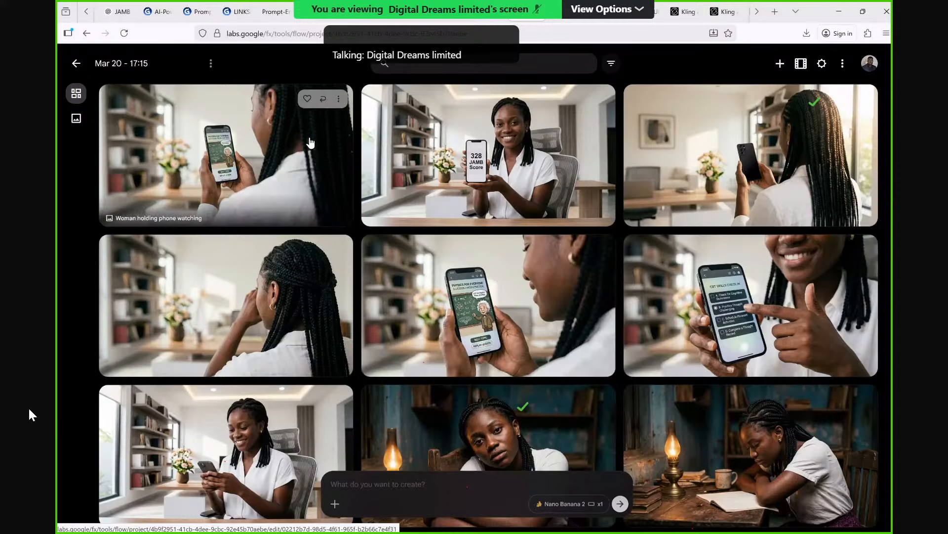
Download the new back-view image of the woman watching her phone in 1K original size, plus the "328 JAMB Score" image.
left_click(339, 99)
mouse_move(343, 195)
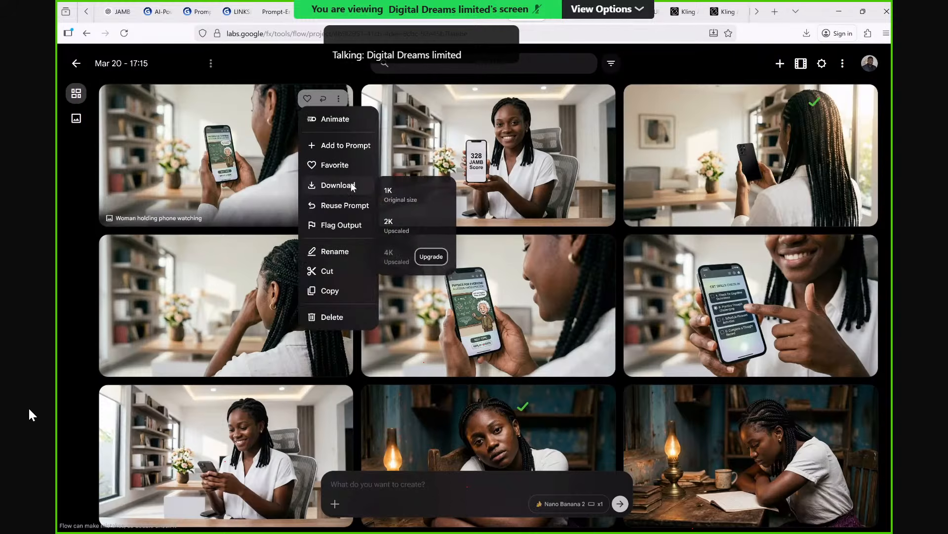
left_click(397, 194)
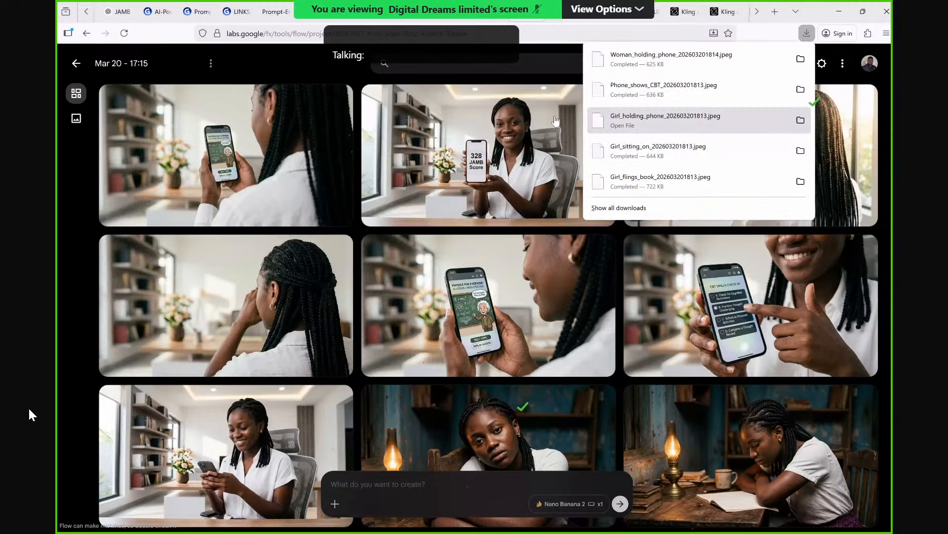
left_click(601, 98)
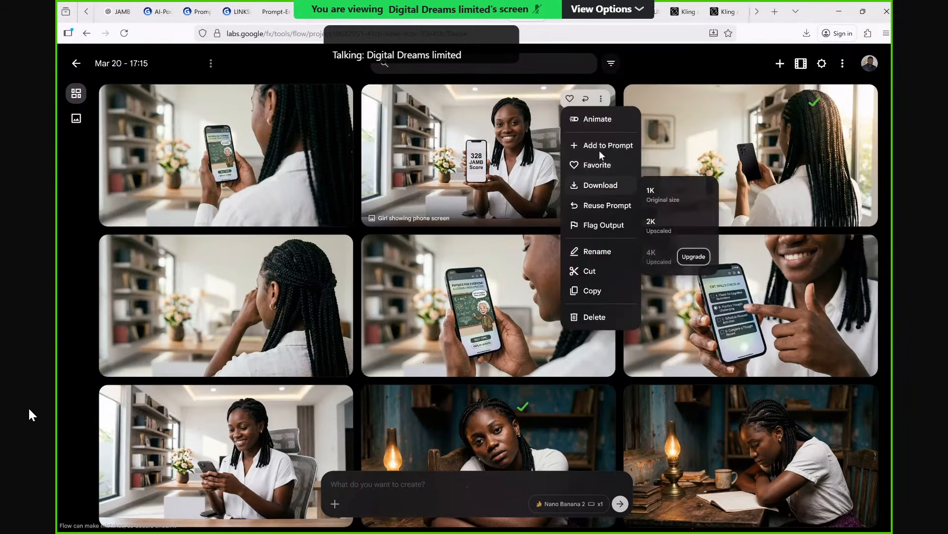
left_click(605, 191)
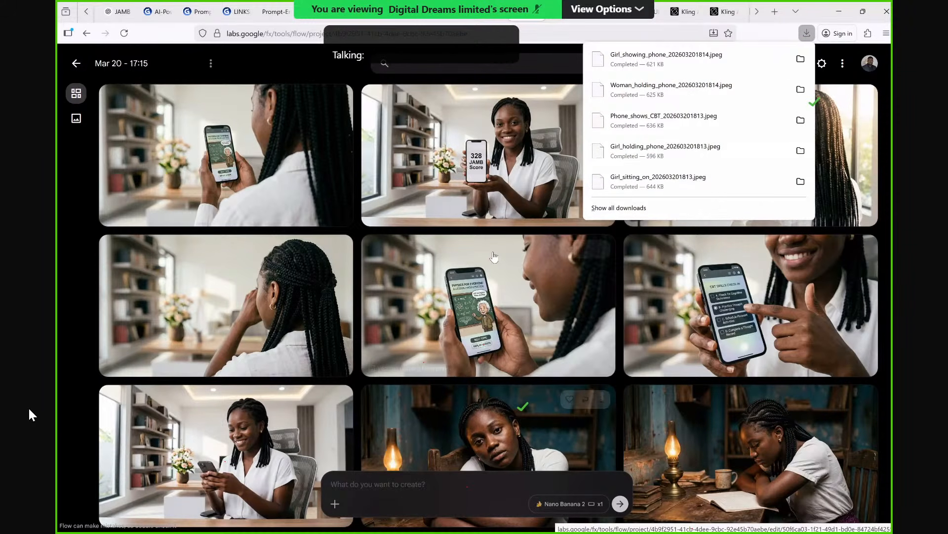
Switch to Kling AI's video generation page.
key("alt+Tab")
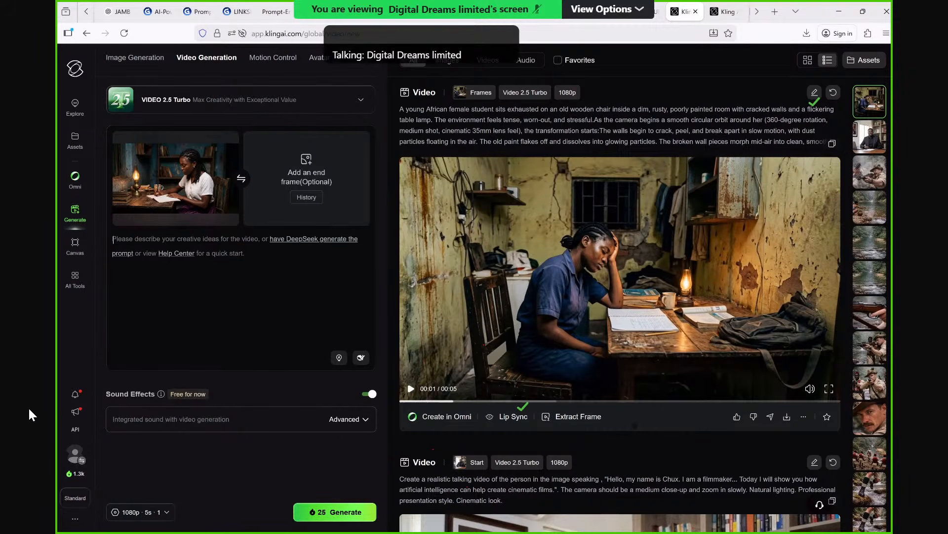
Begin the video prompt with "The girl in the picture reads intently and writes on the paper".
type("Th")
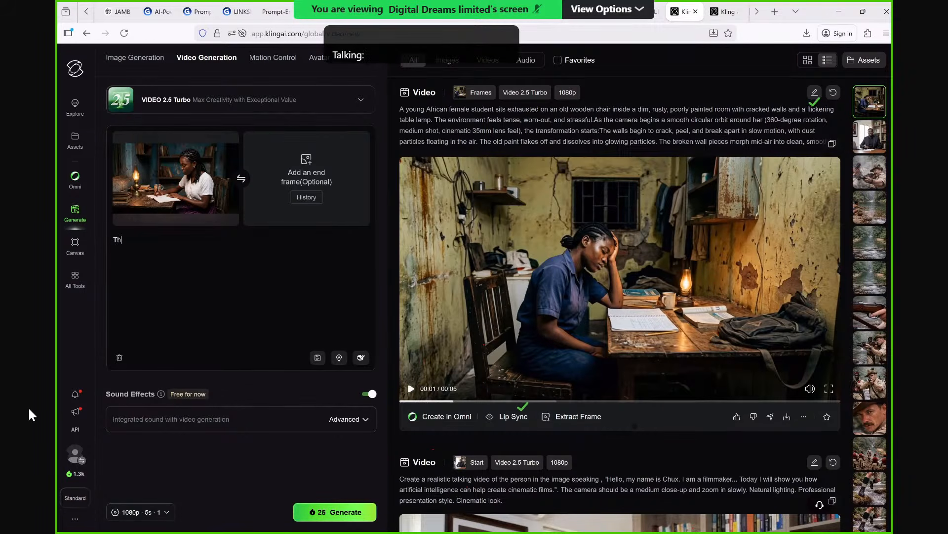
type("e girl in")
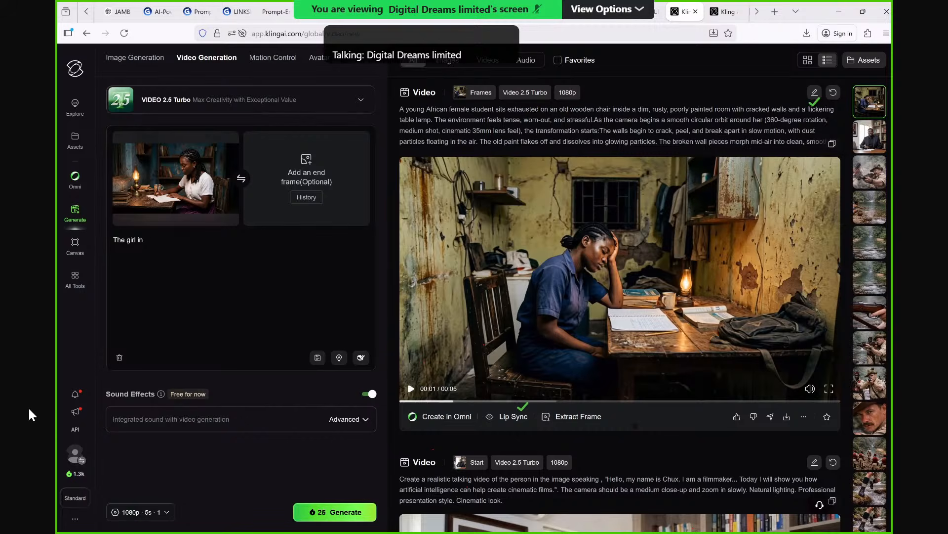
type(" the pict")
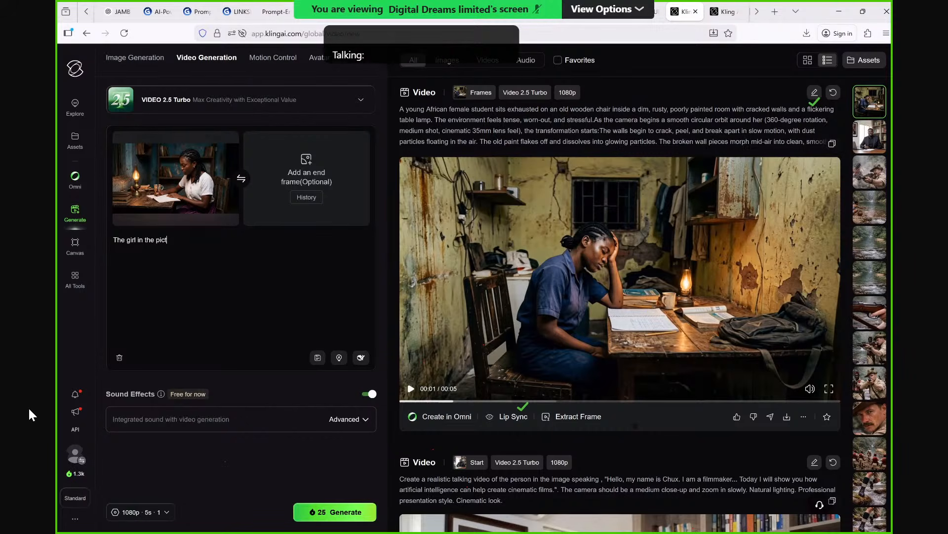
type("ure r")
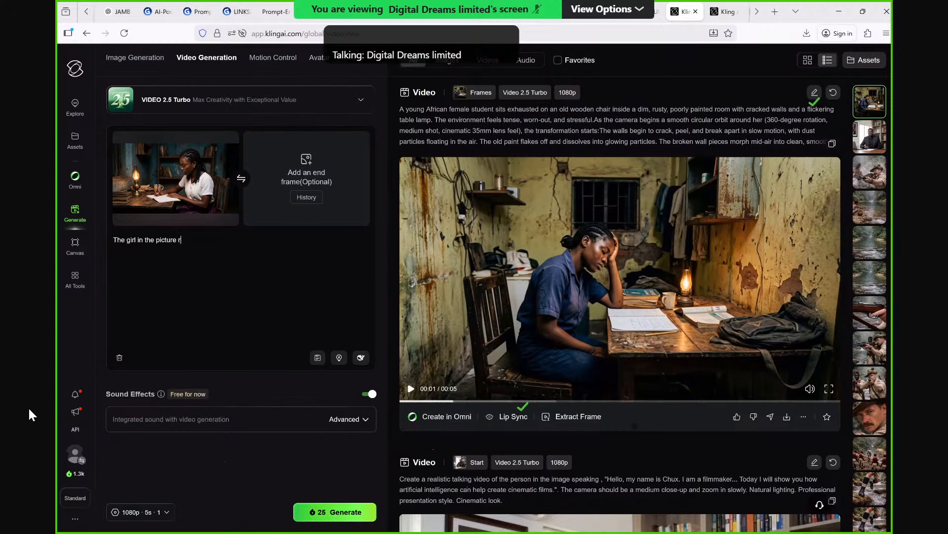
type("eads i")
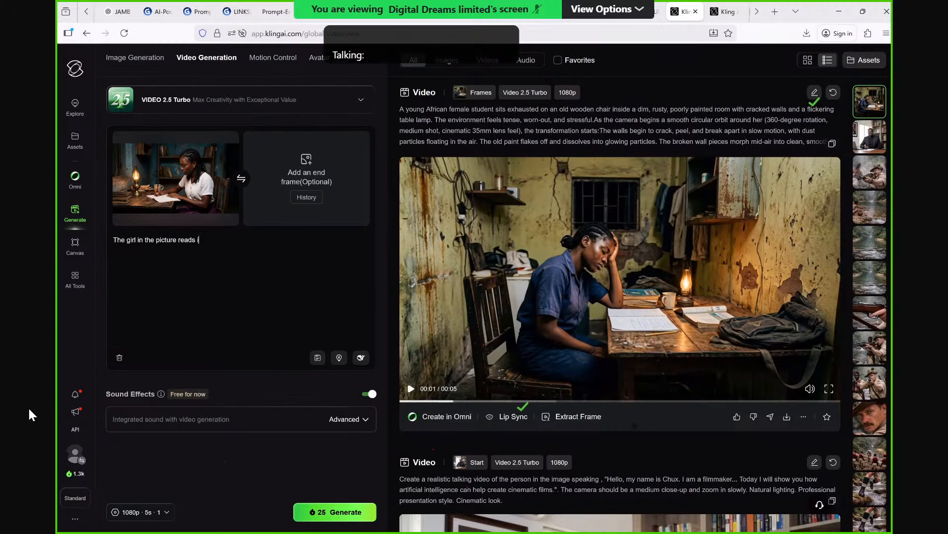
type("ntently and writes on the paper. Th")
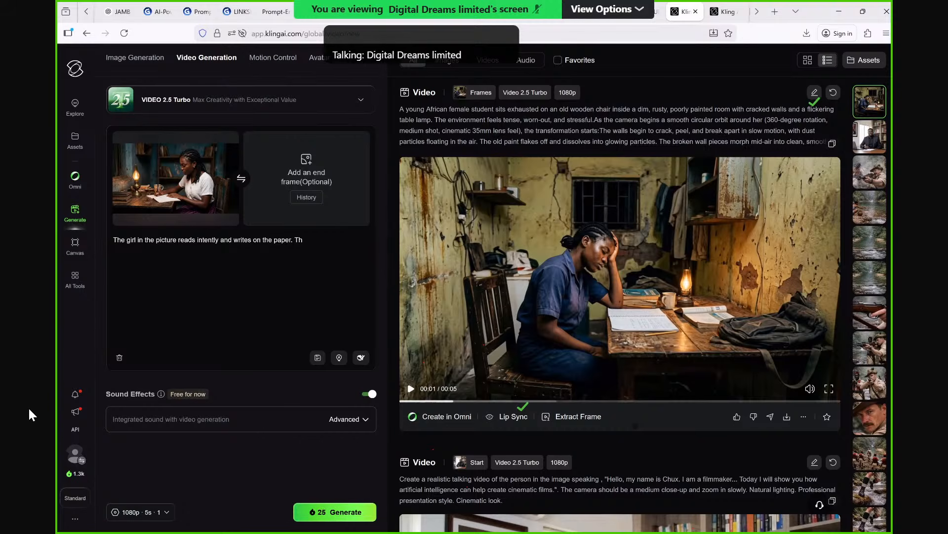
type("e lig")
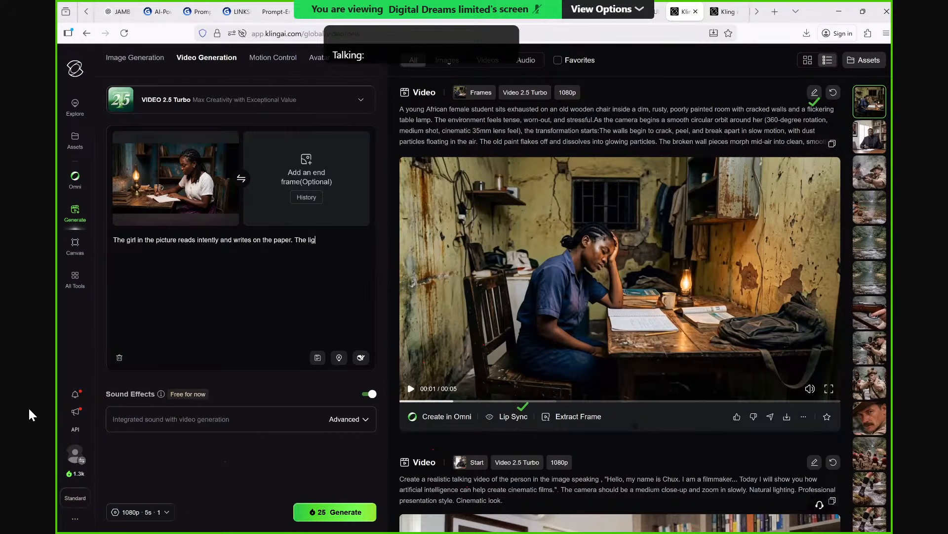
type("ht from the lamp flickers while t")
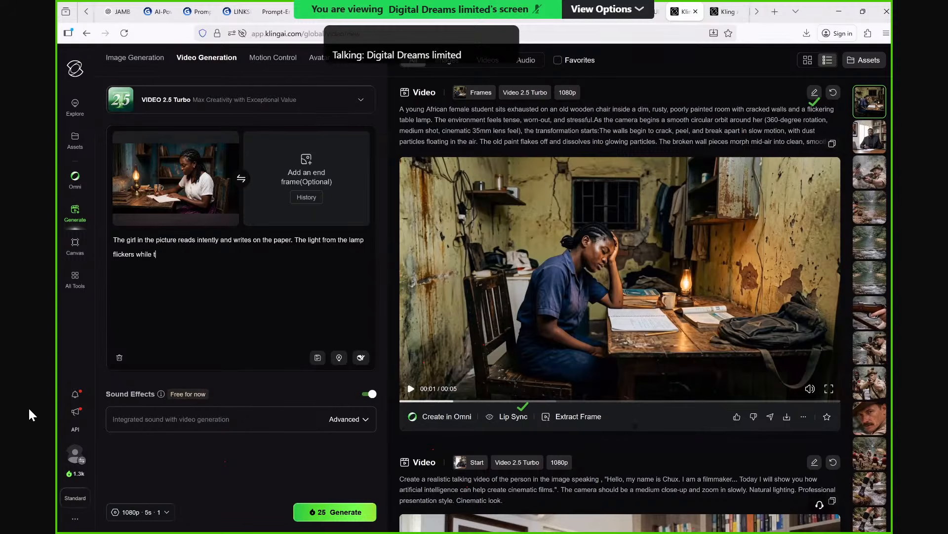
Continue the prompt with "The light from the lamp flickers while the camera slowly pushes in" as a second sentence.
type("he camera slowl")
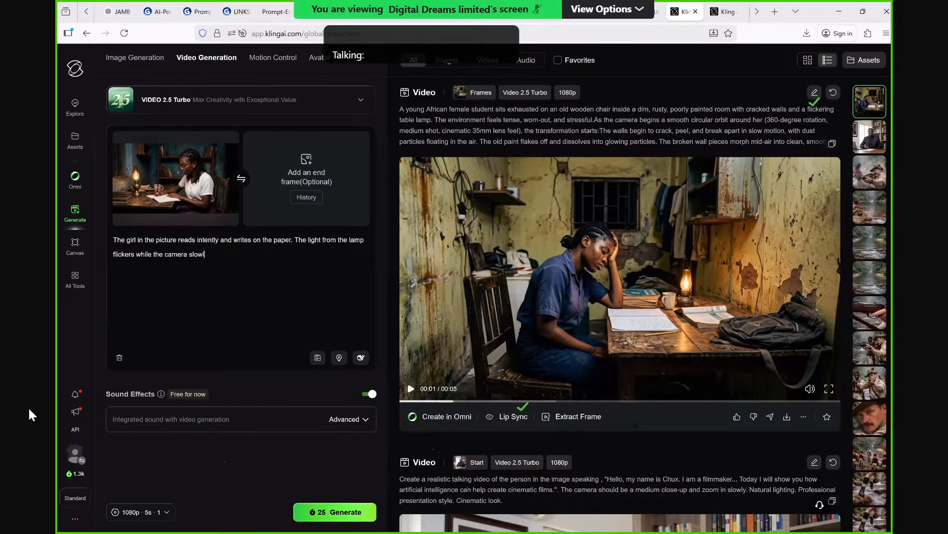
type("y pushes")
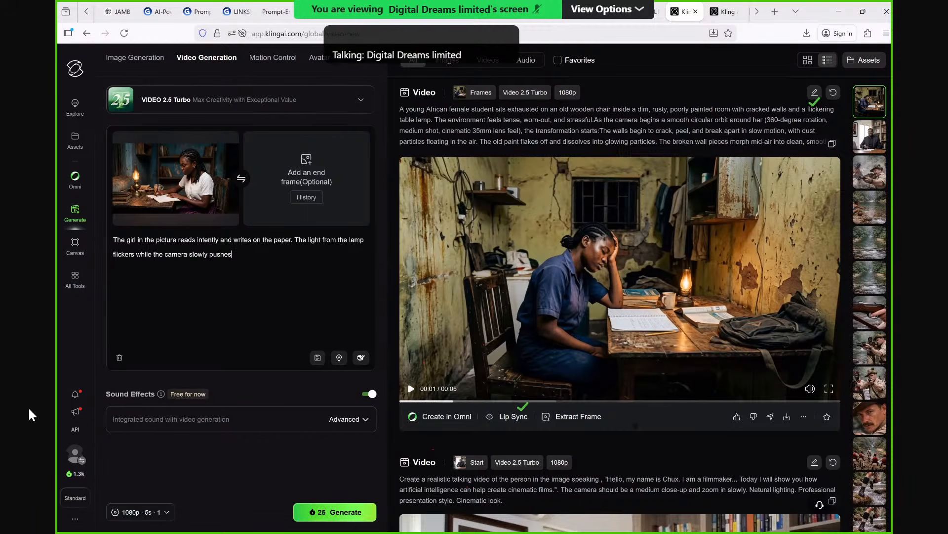
type(" in")
Add the sound description "Crickets chirping can be heard from the background." to the prompt.
type(". Crickets chirps i")
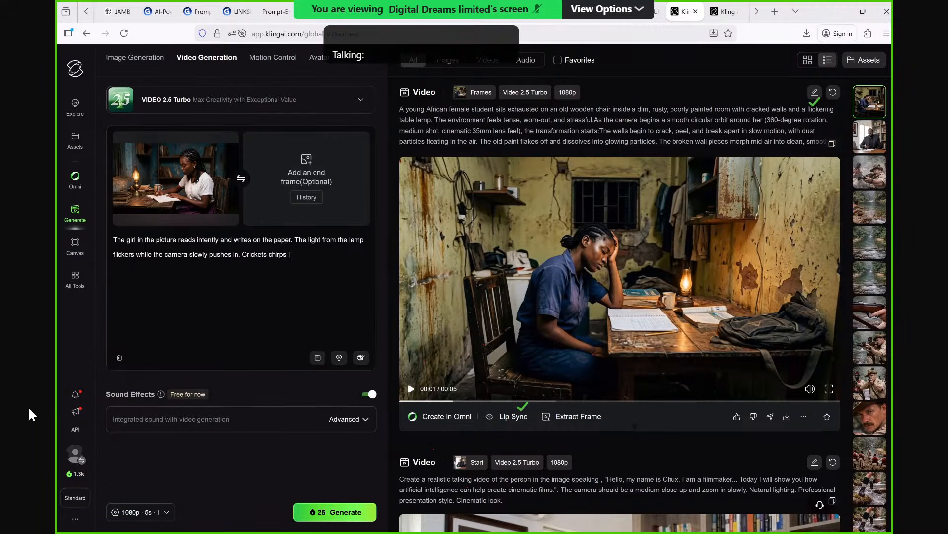
key("BackSpace")
key("BackSpace")
key("BackSpace")
key("BackSpace")
key("BackSpace")
key("BackSpace")
key("BackSpace")
key("BackSpace")
type("soun")
key("BackSpace")
key("BackSpace")
key("BackSpace")
key("BackSpace")
type("chirping can be ")
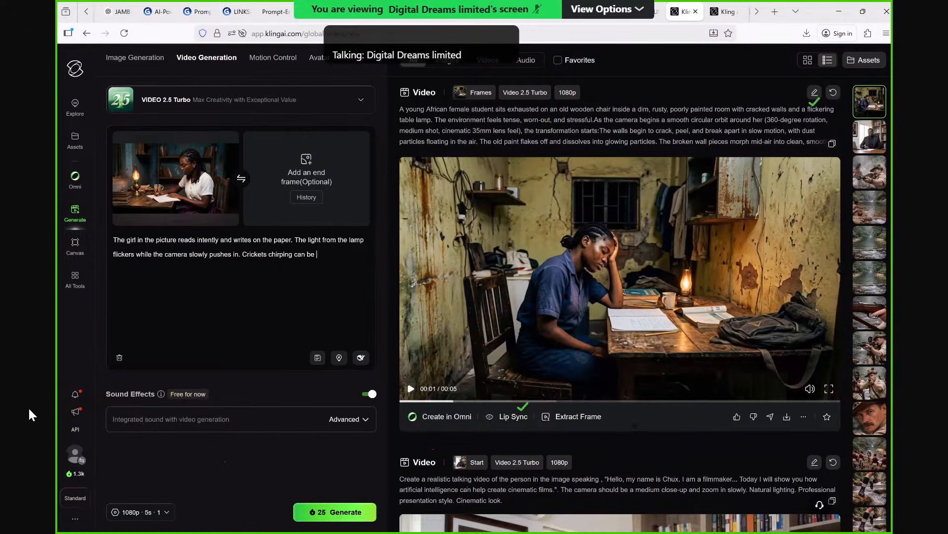
type("heard from the")
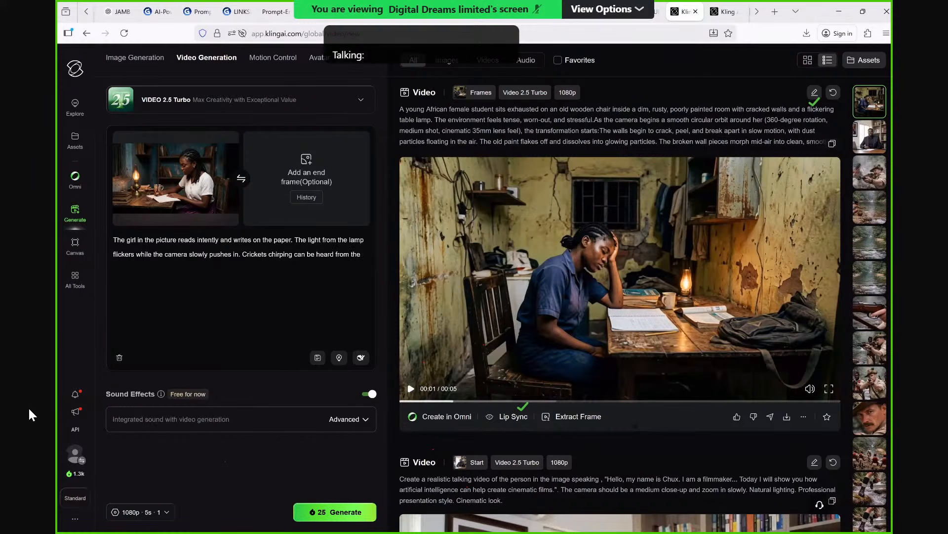
type(" backround.")
type("g")
key("End")
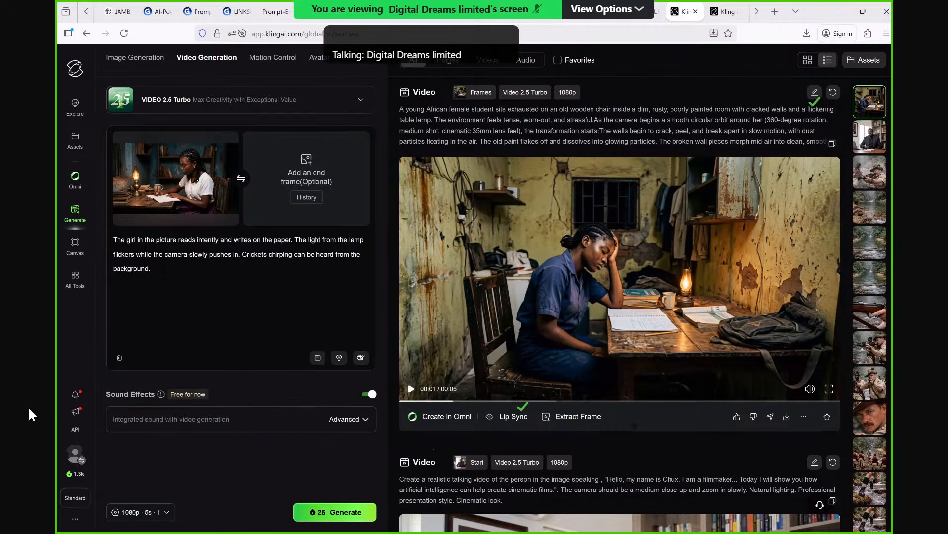
Add "Her face tightens with each flicker and she hit her hand on the table in frustration" to the prompt and generate the video.
type("Her face t")
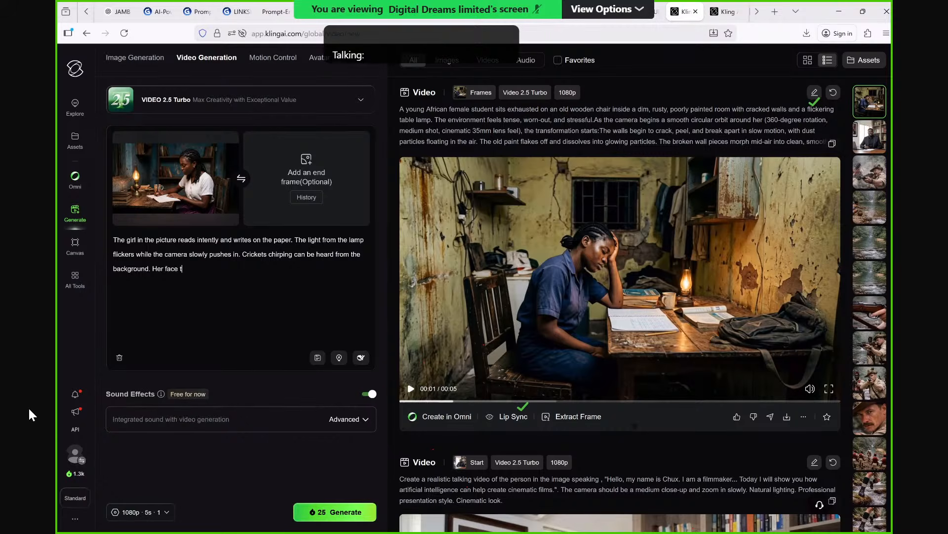
type("igt")
type("tens ")
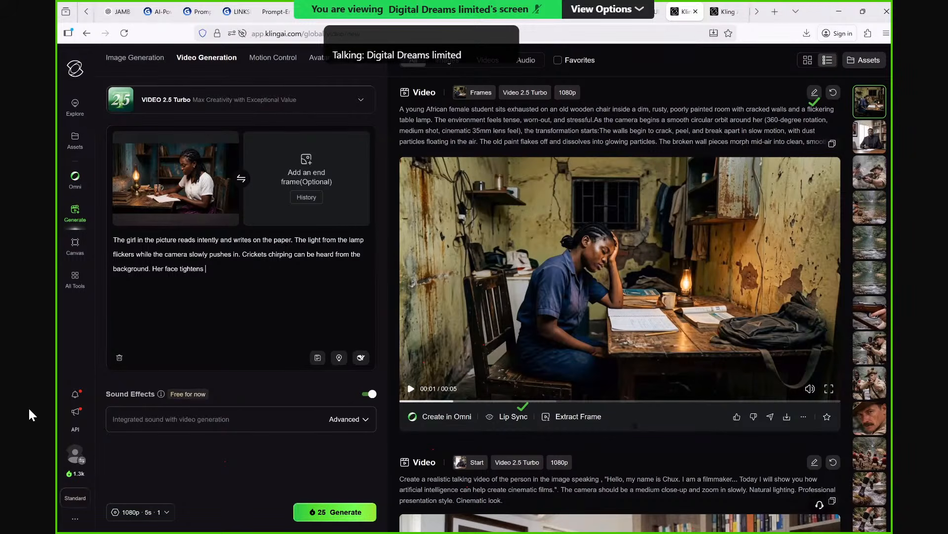
type("with each")
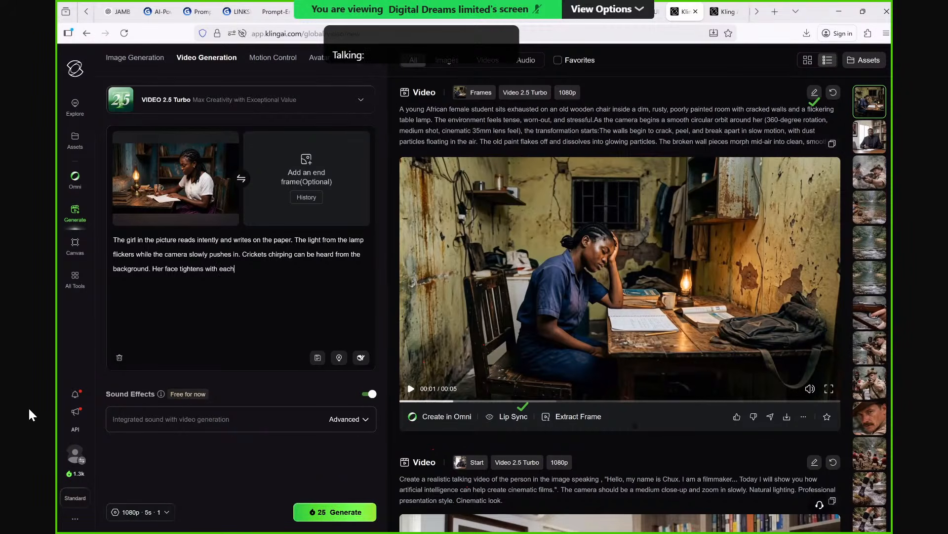
type(" flicker")
type("and s")
key("BackSpace")
type("she hit her hand on the table in f")
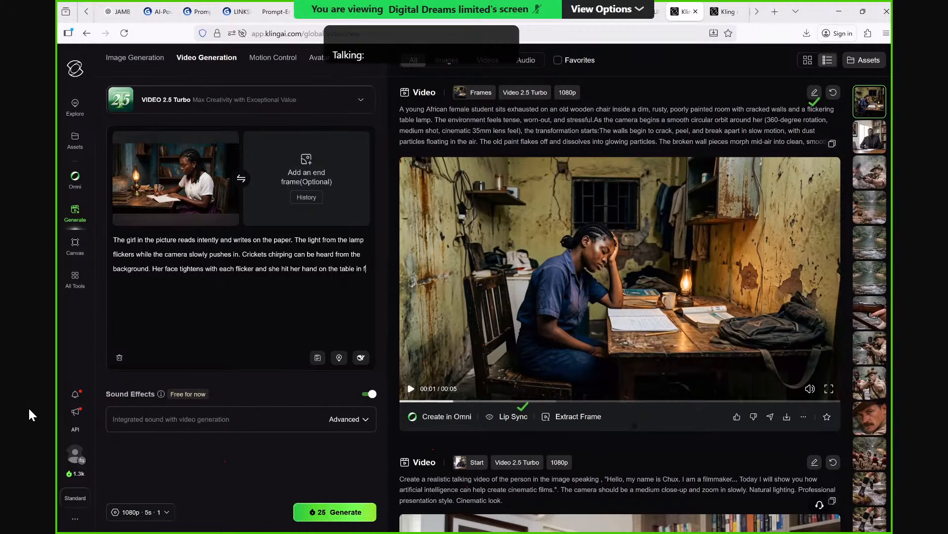
type("rustra")
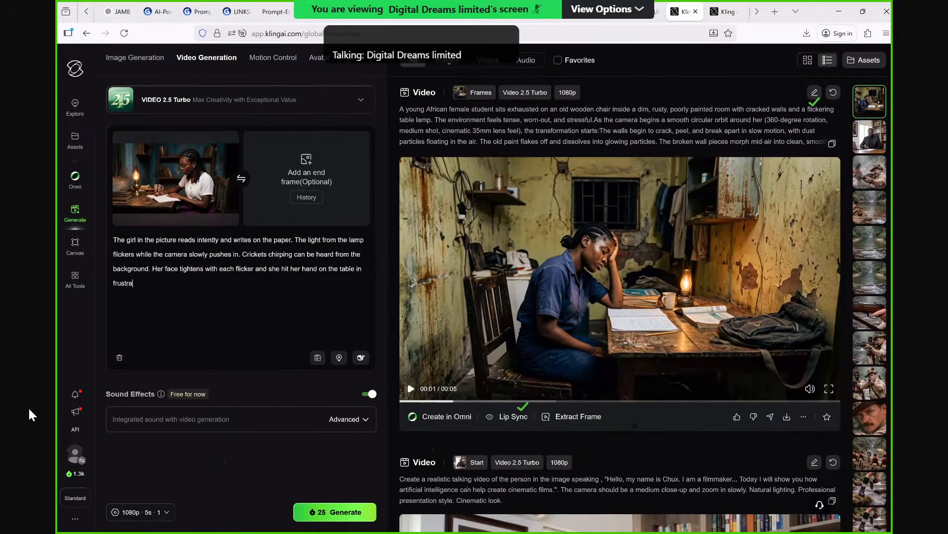
type("tion")
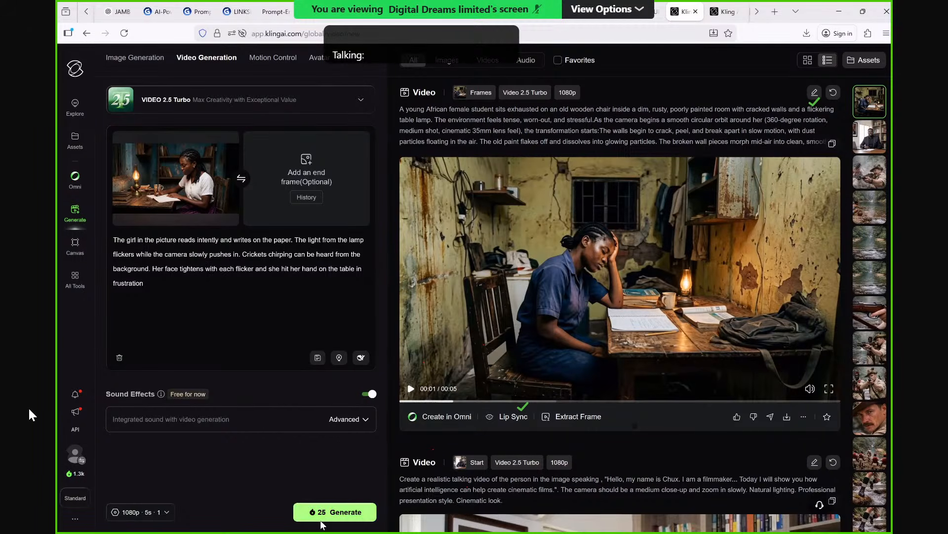
left_click(333, 513)
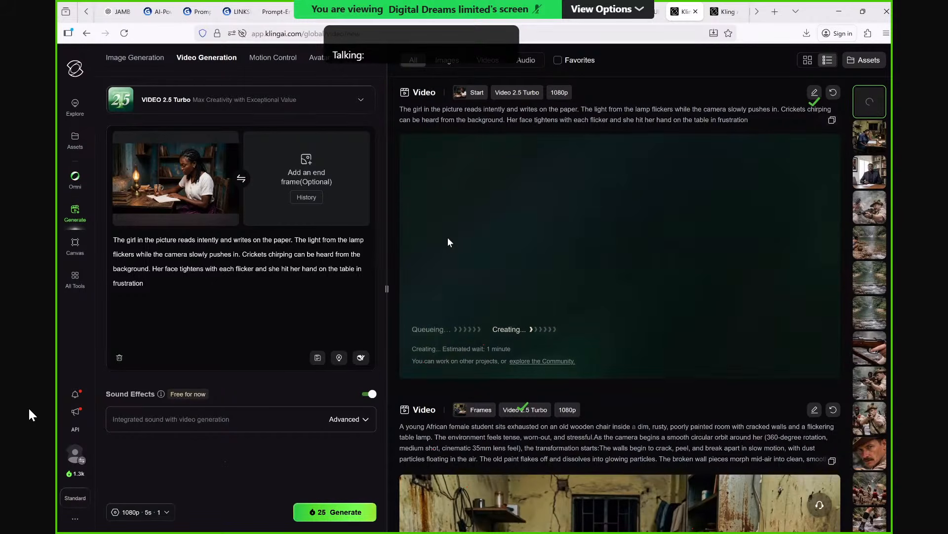
Switch to the Google Flow project and download the image of the frustrated girl reading a book by lamplight.
left_click(215, 137)
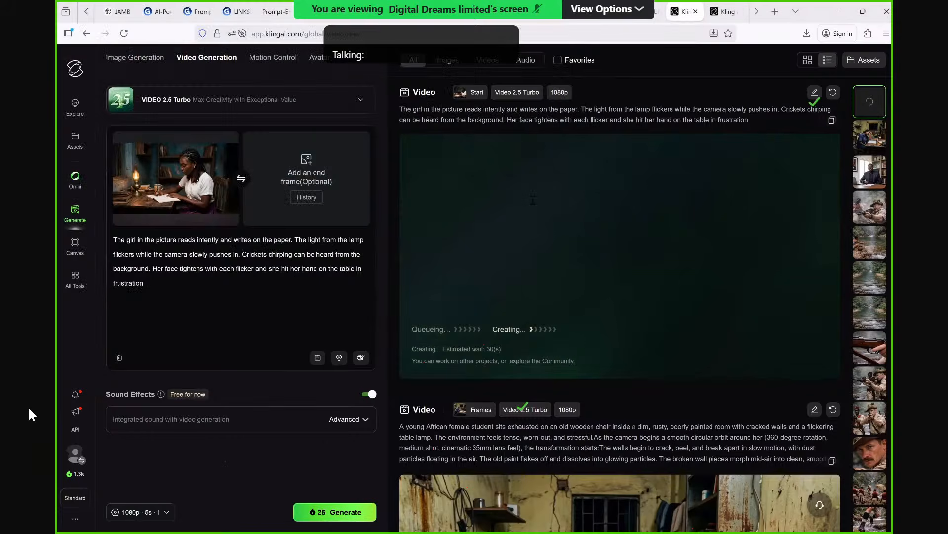
left_click(531, 14)
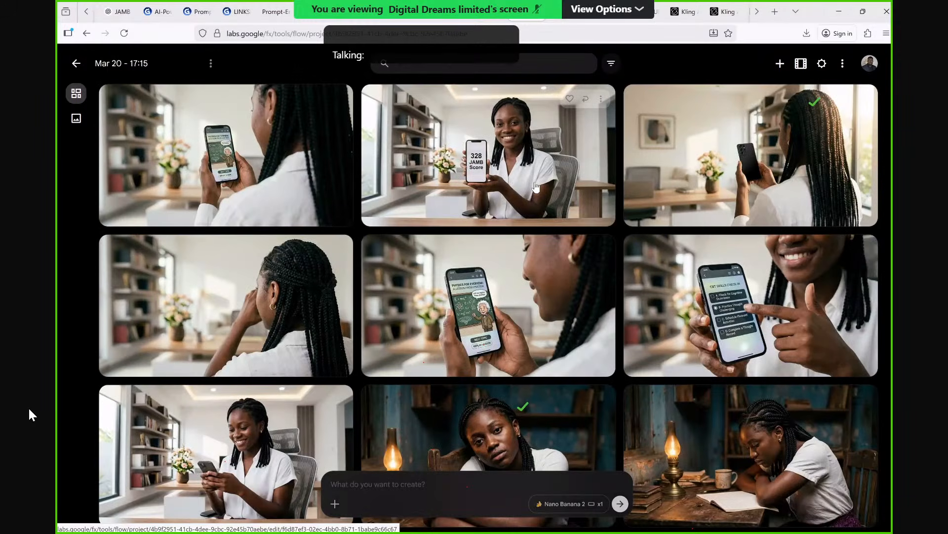
scroll(537, 198, "down", 2)
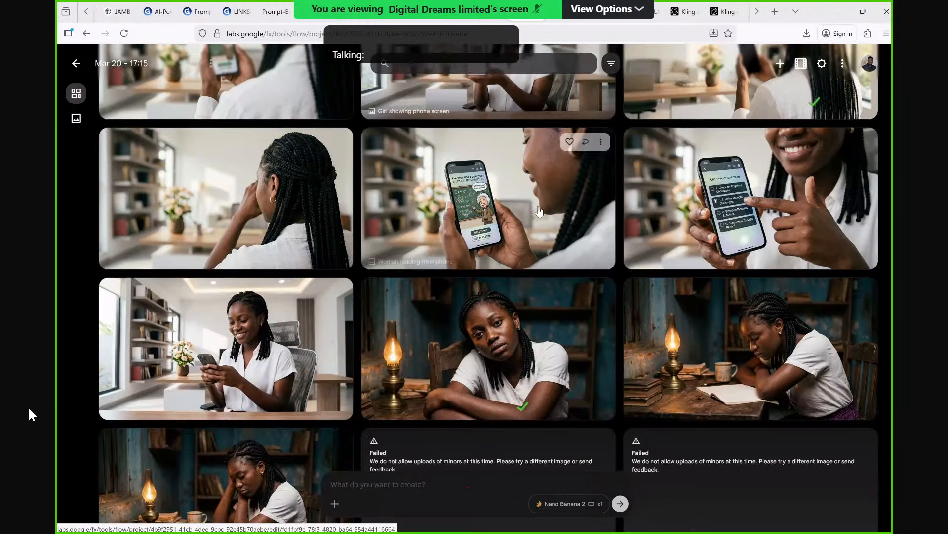
scroll(539, 211, "down", 5)
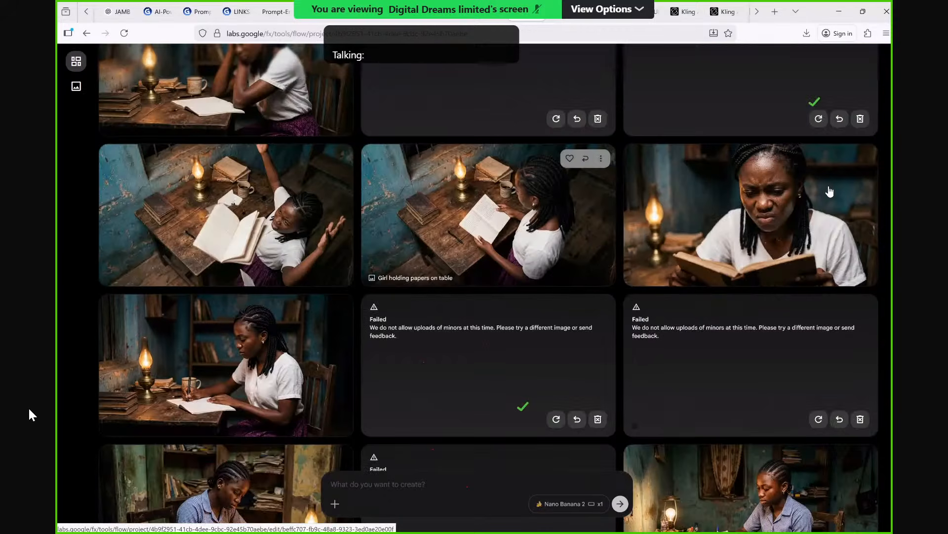
left_click(863, 158)
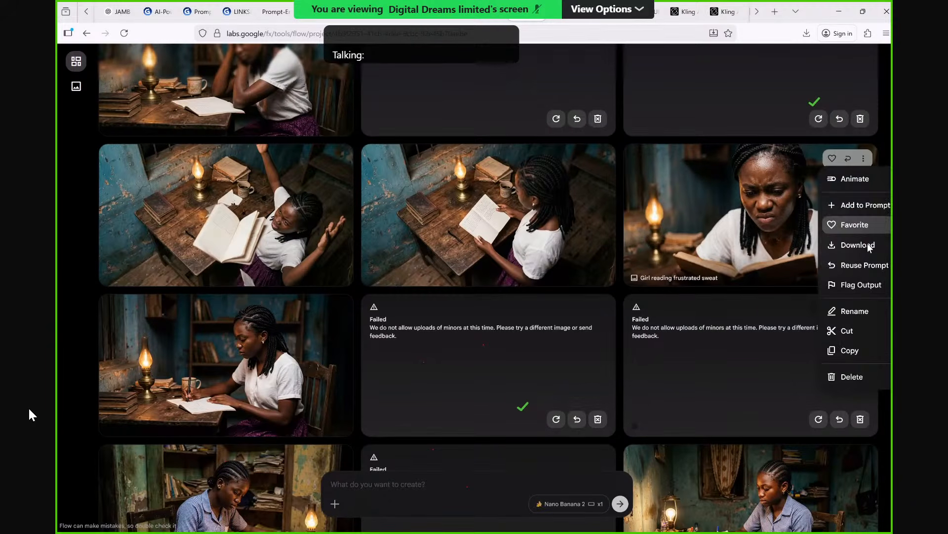
left_click(870, 246)
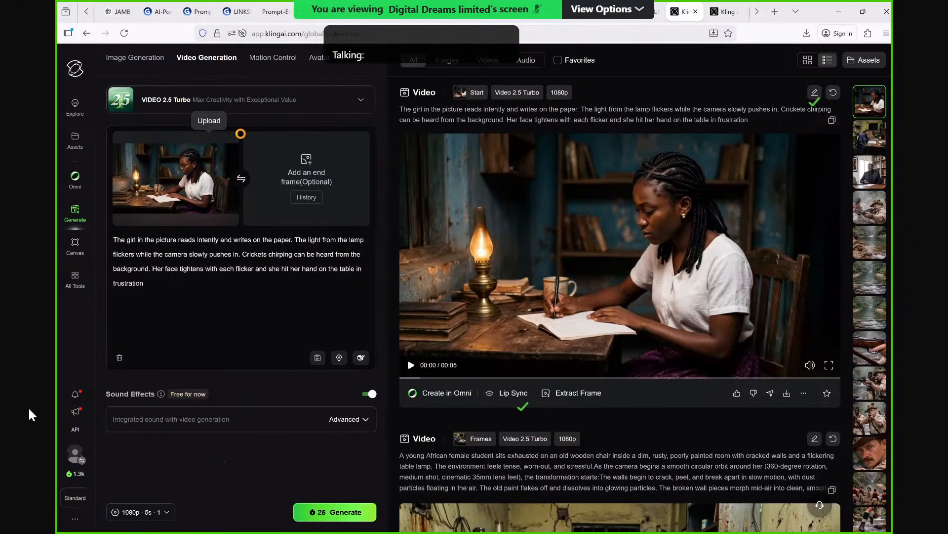
left_click(241, 133)
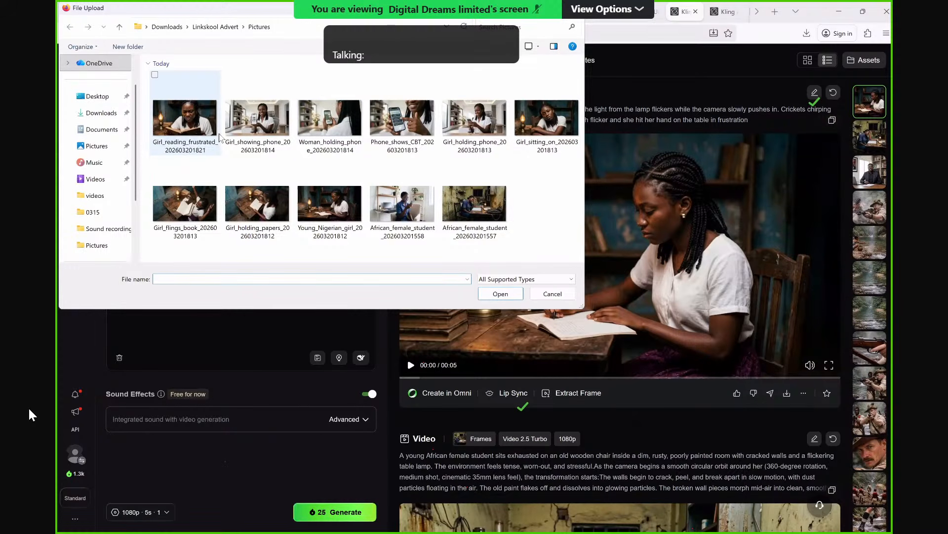
left_click(220, 134)
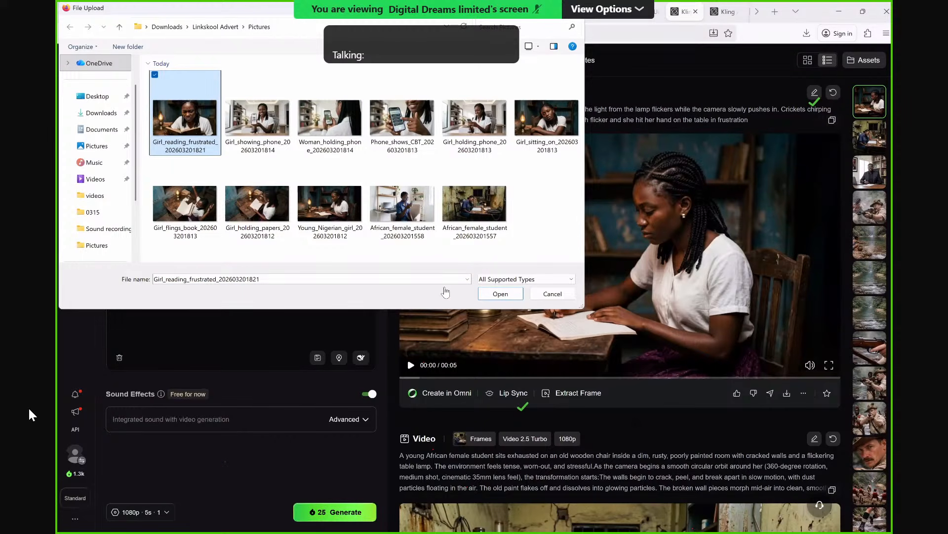
key("Return")
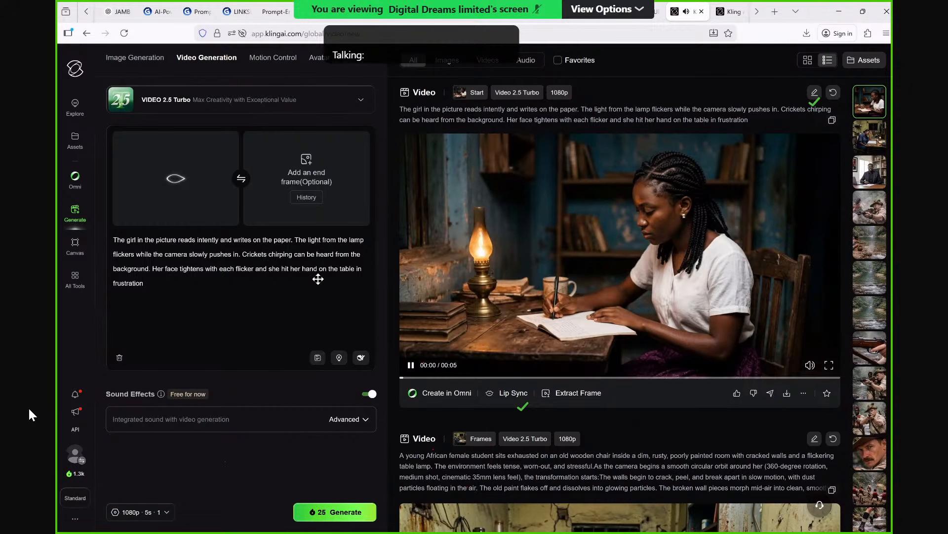
Play back the newly generated clip of the girl writing at the table to check its motion.
left_click(411, 366)
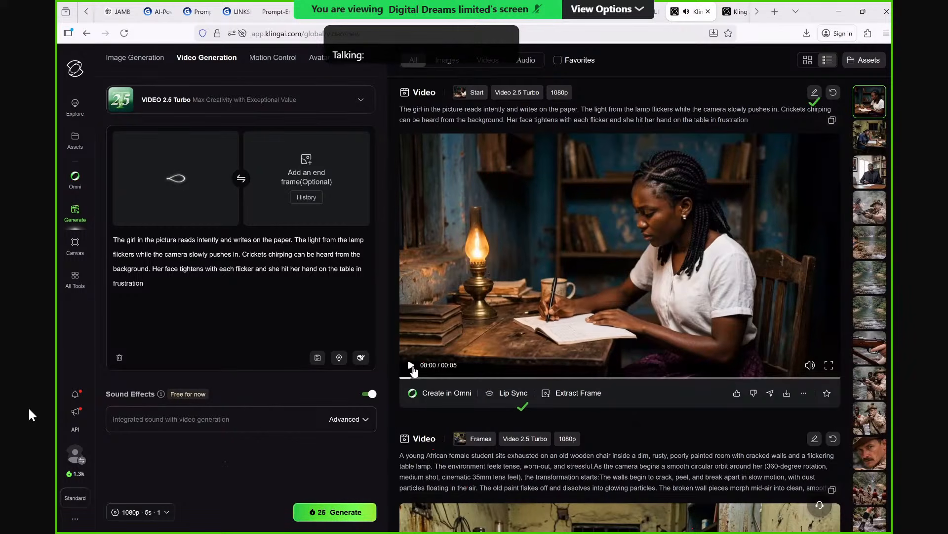
left_click(411, 366)
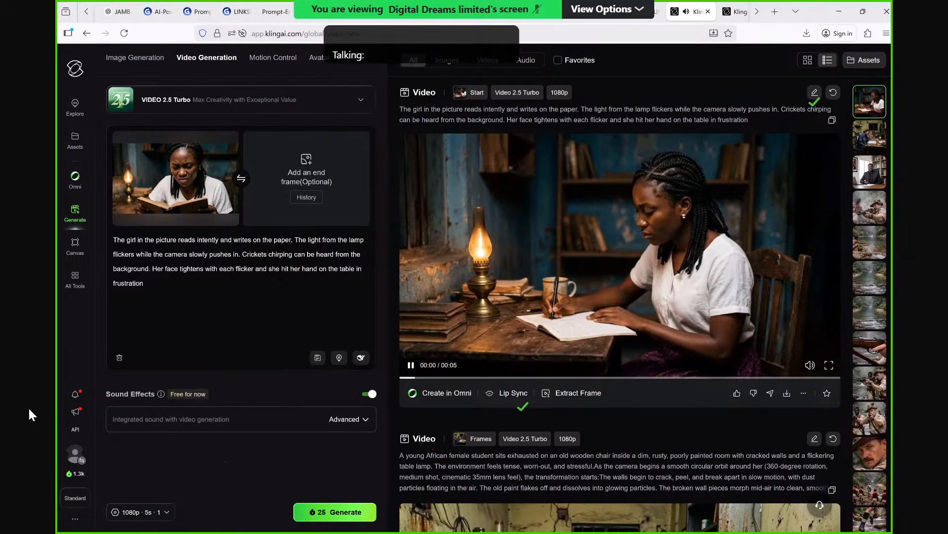
key("space")
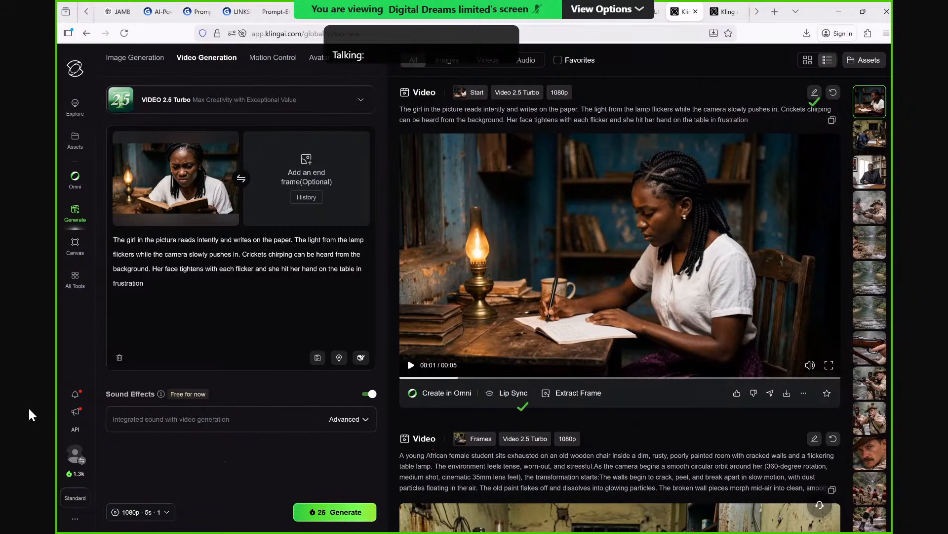
Replace the prompt text after "The girl in the picture reads" with "reads with increasing frustration and drops the book".
left_click_drag(144, 283, 232, 239)
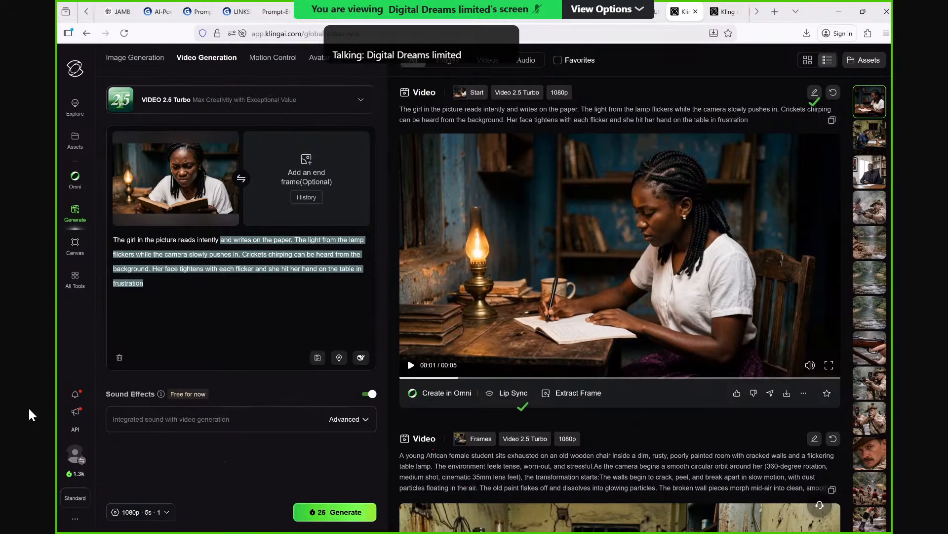
key("BackSpace")
key("ctrl+BackSpace")
type("reads rea")
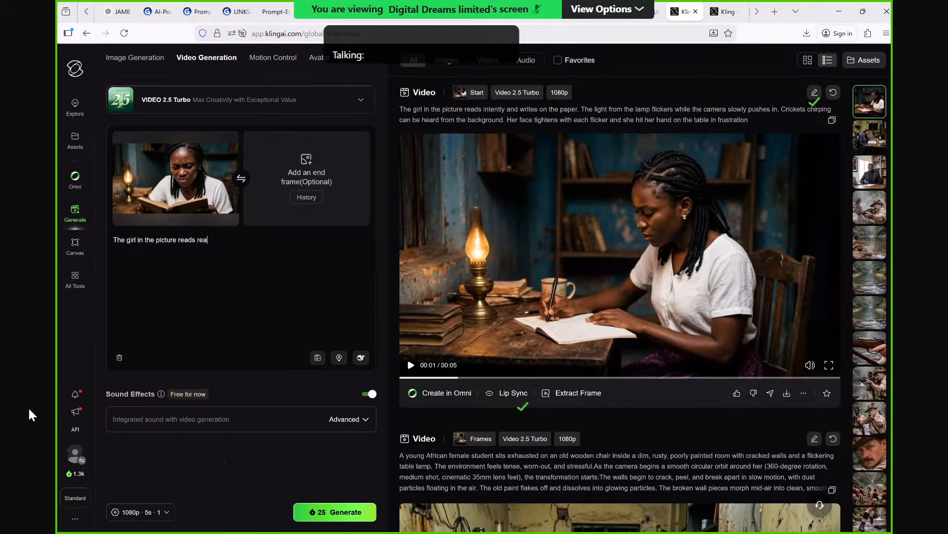
type("ds with increasing fr")
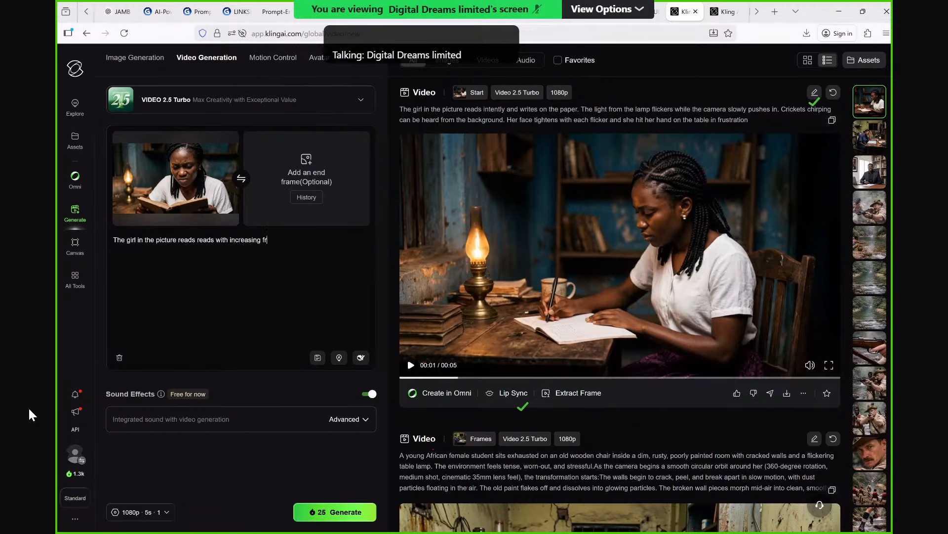
type("u")
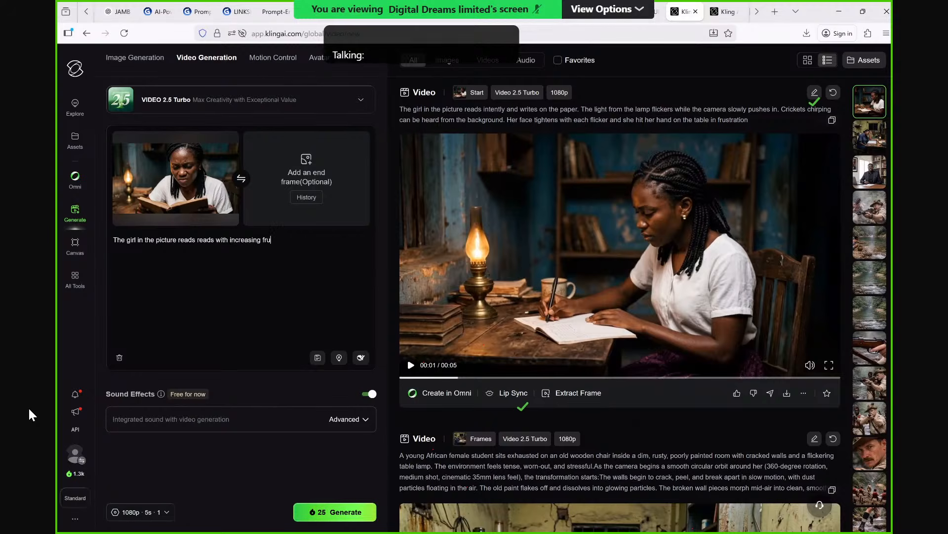
type("stration and")
type("drops the book ")
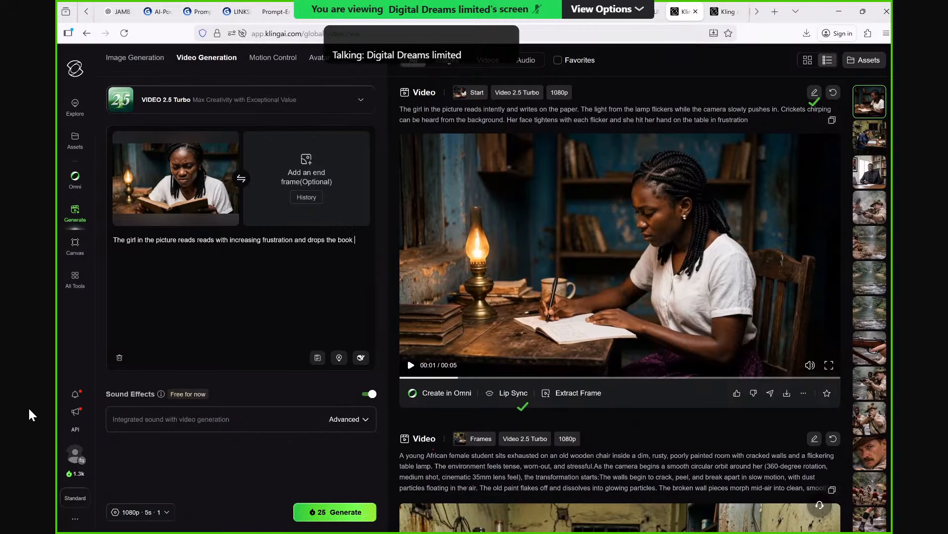
type("in anger as")
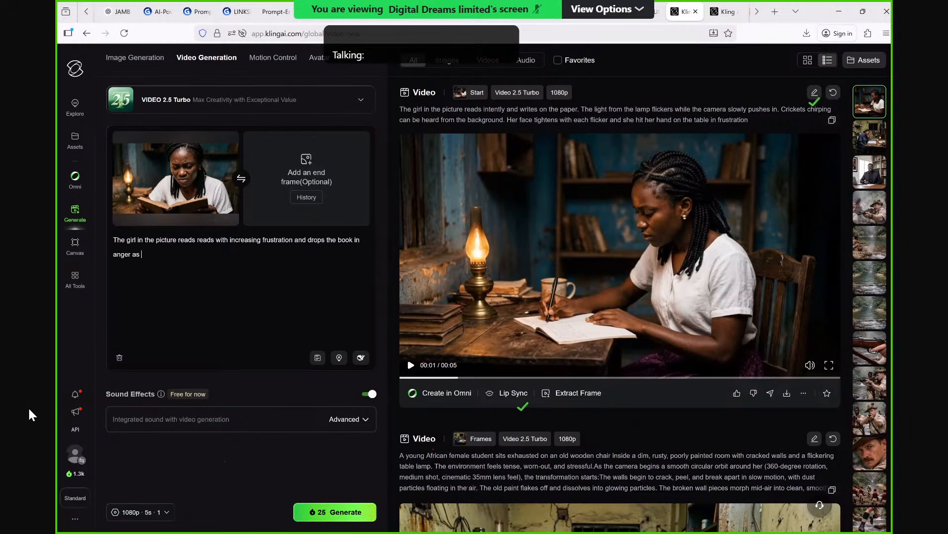
type(" the camera pushes ")
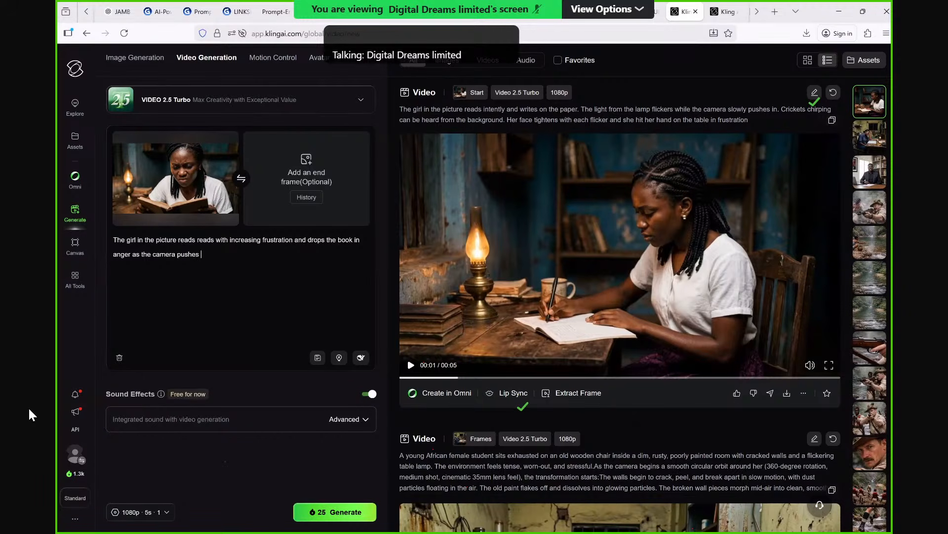
type("in slowly to her")
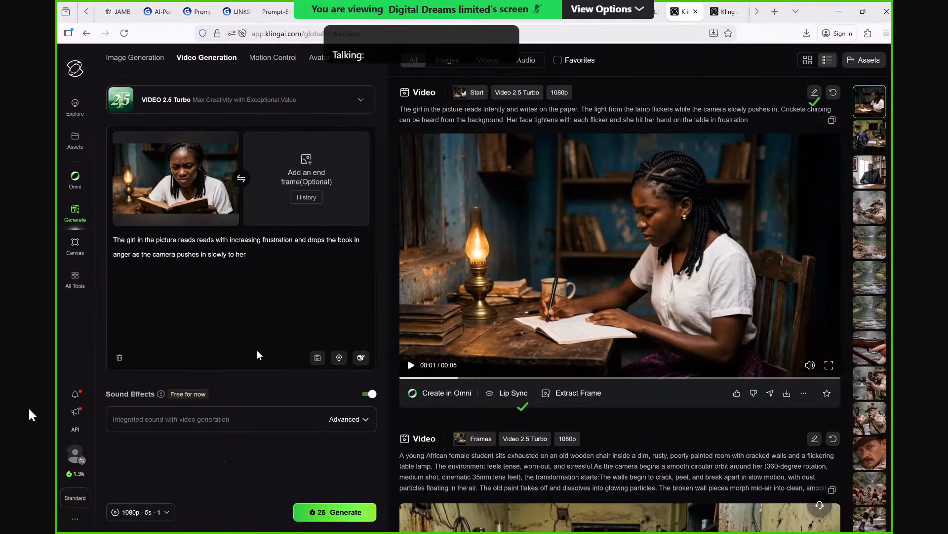
type(" fa")
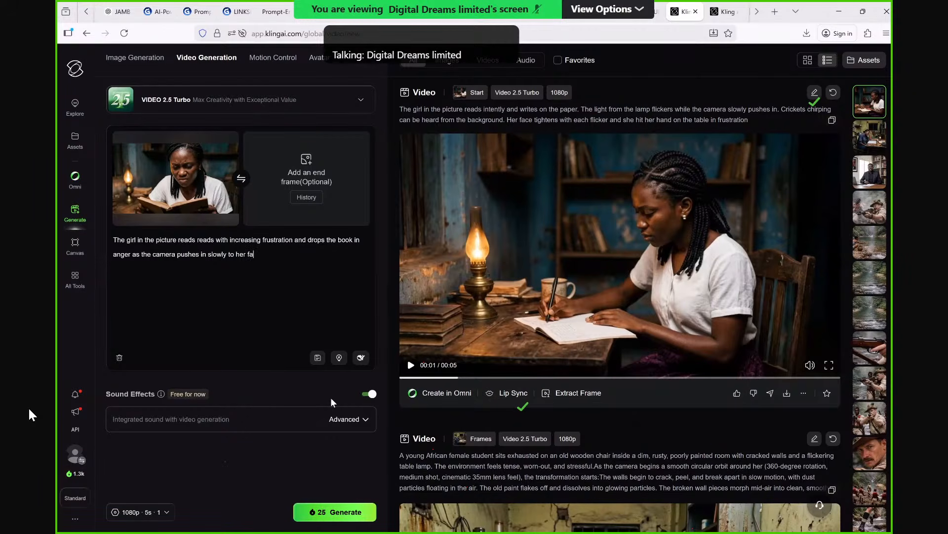
type("ce")
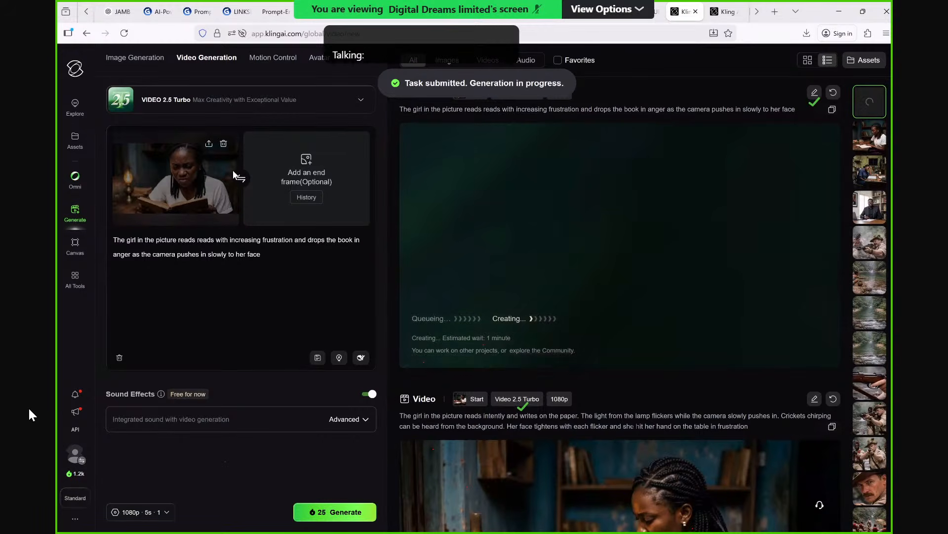
left_click(209, 144)
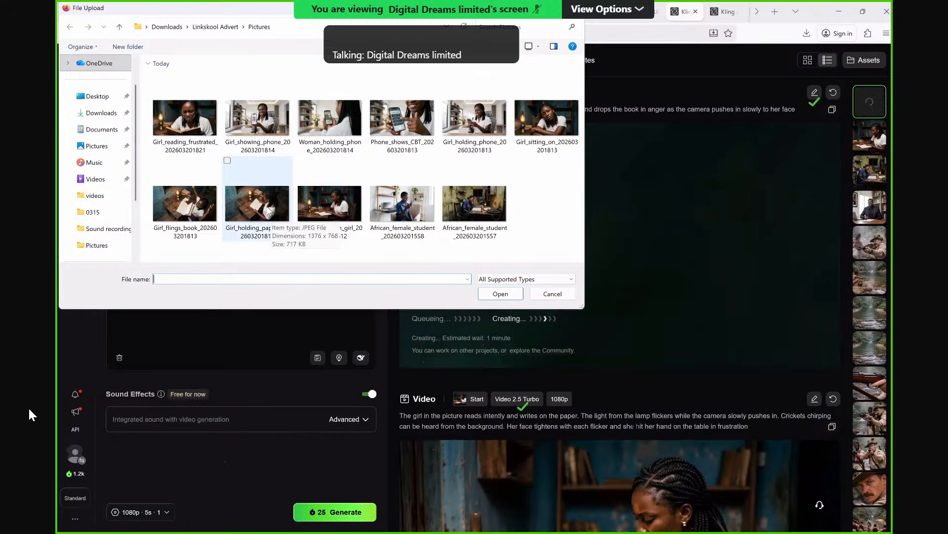
left_click(268, 211)
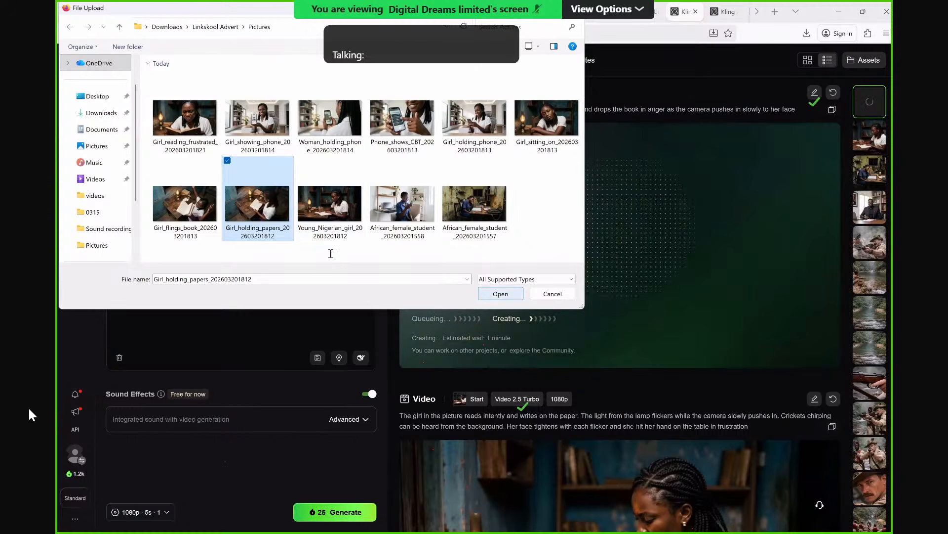
key("Return")
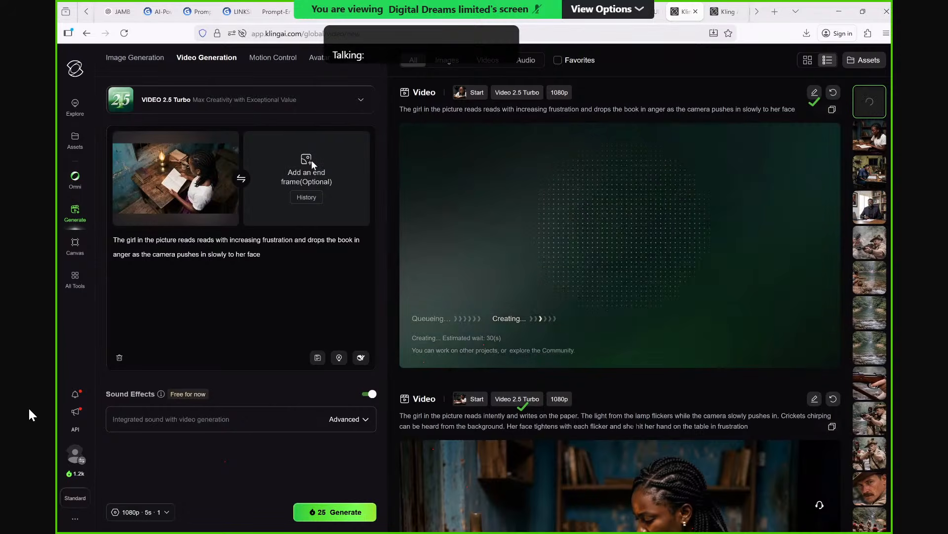
left_click(311, 159)
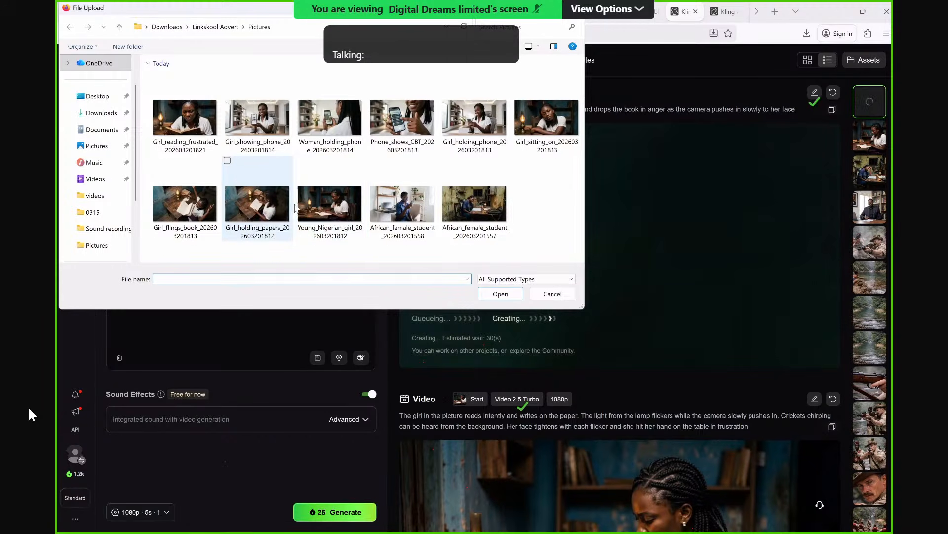
left_click(184, 203)
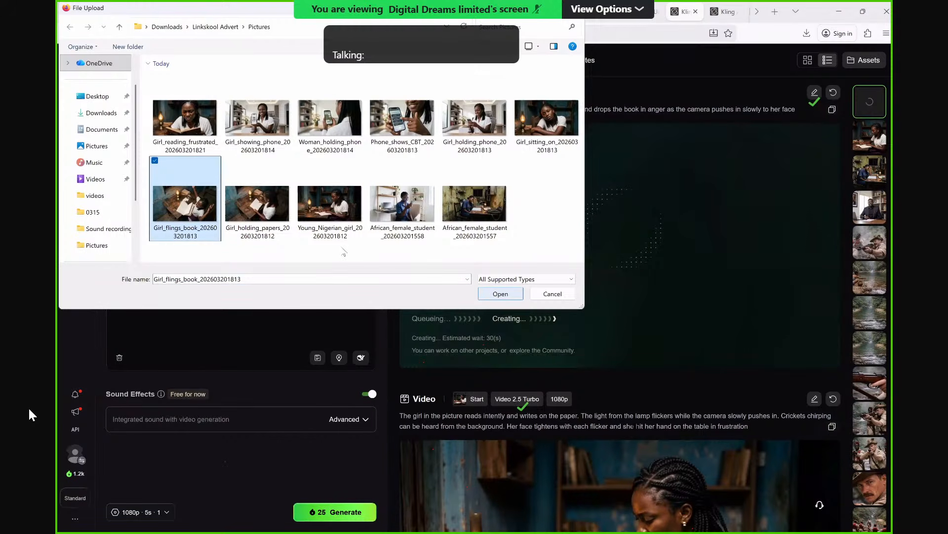
key("Return")
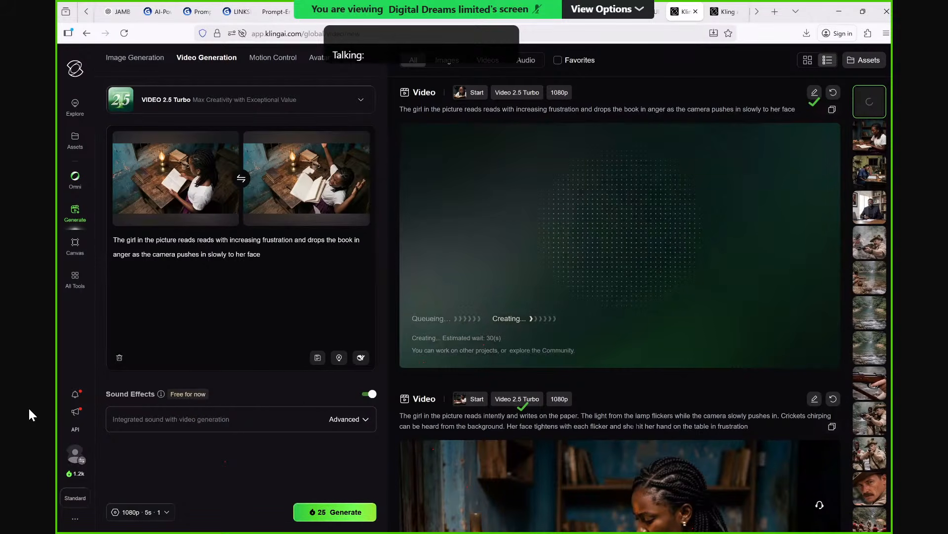
Rewrite the prompt to read "The girl in the picture 1 should fling the paper into the air and looks up".
left_click_drag(178, 239, 261, 253)
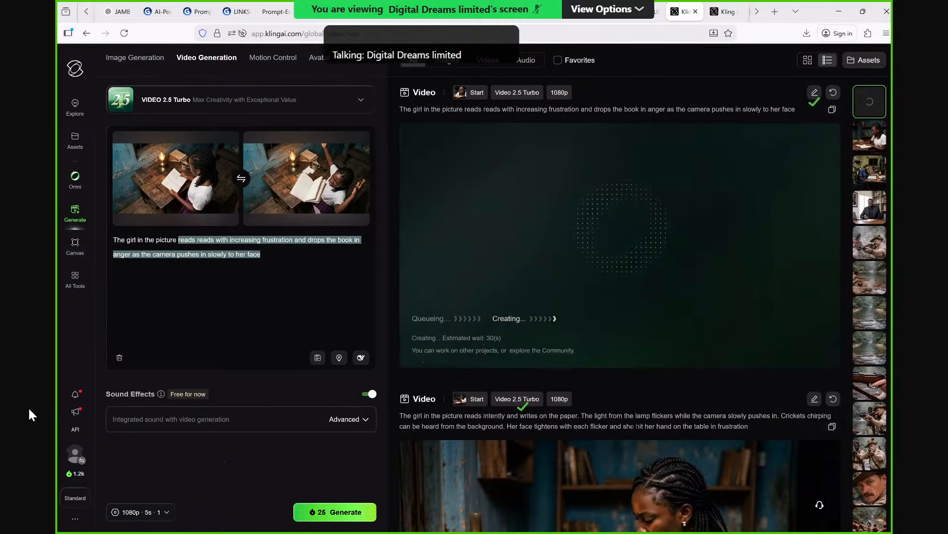
type("1 sh")
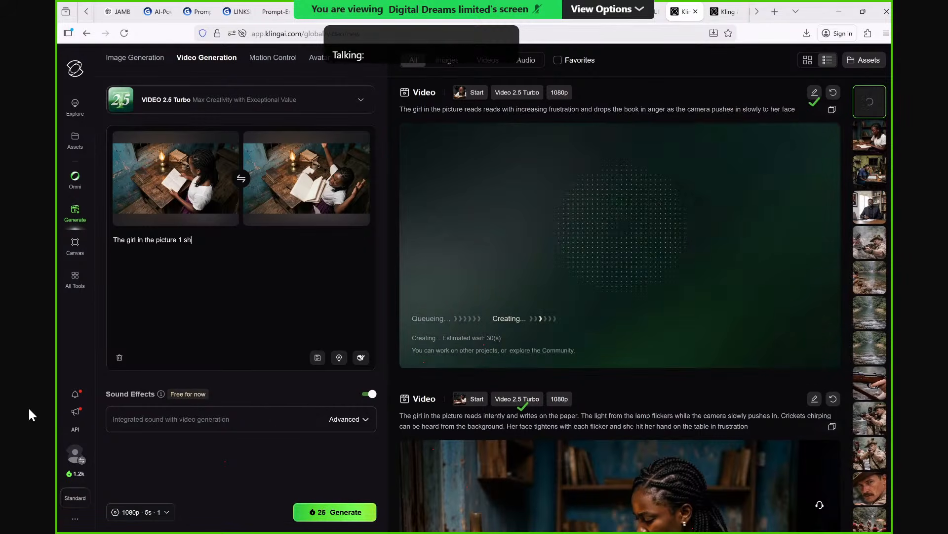
type("ould flin")
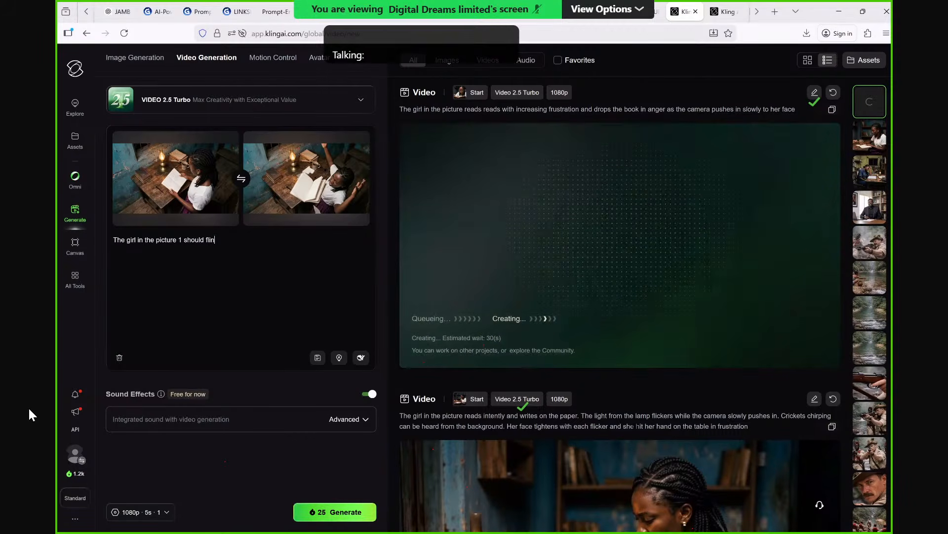
type("g the ")
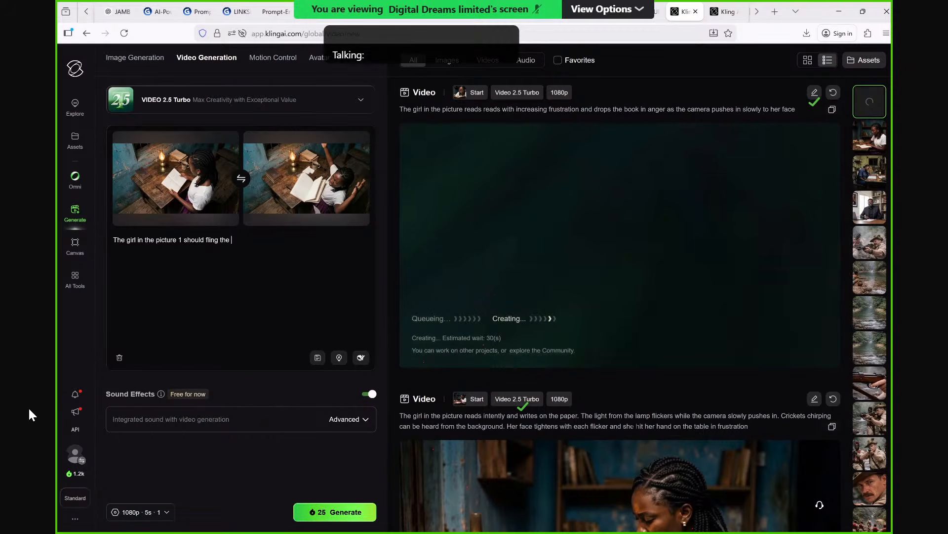
type("paper")
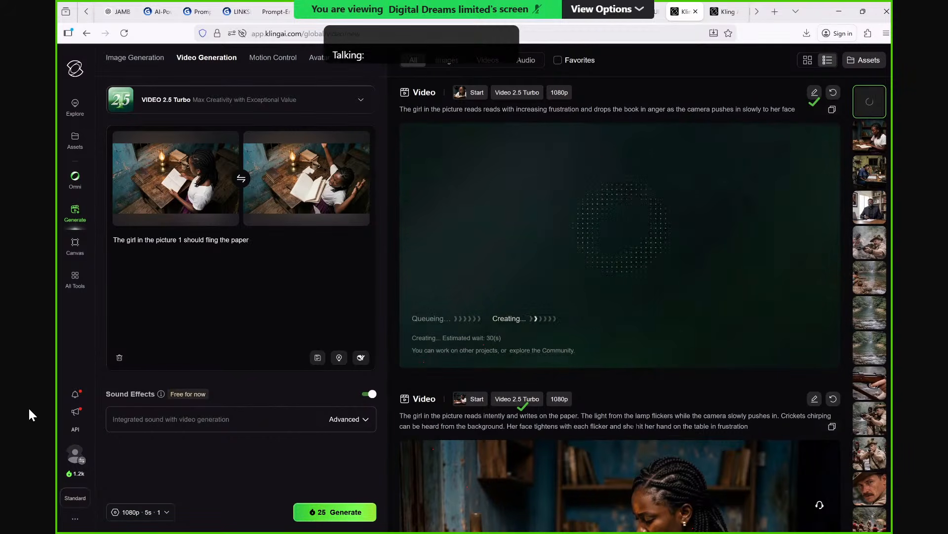
type(" into the ")
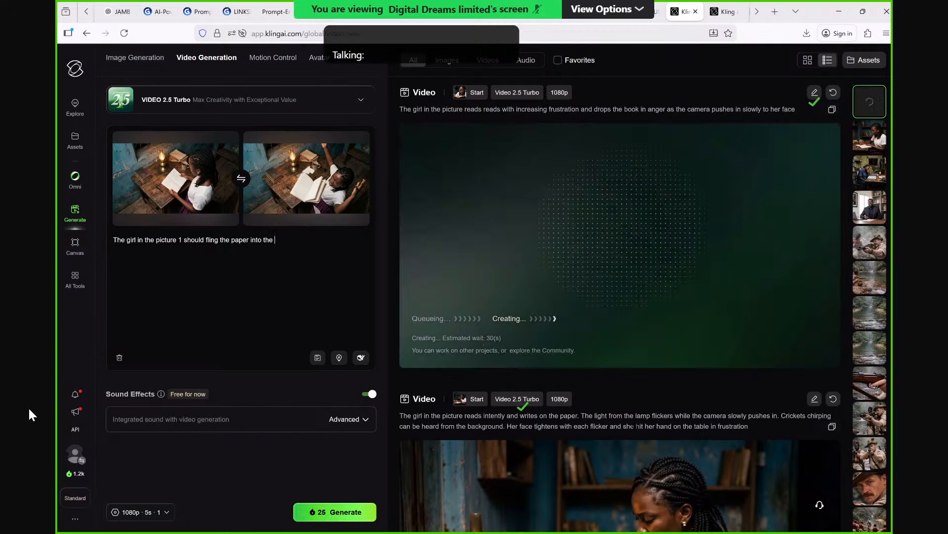
type("ai")
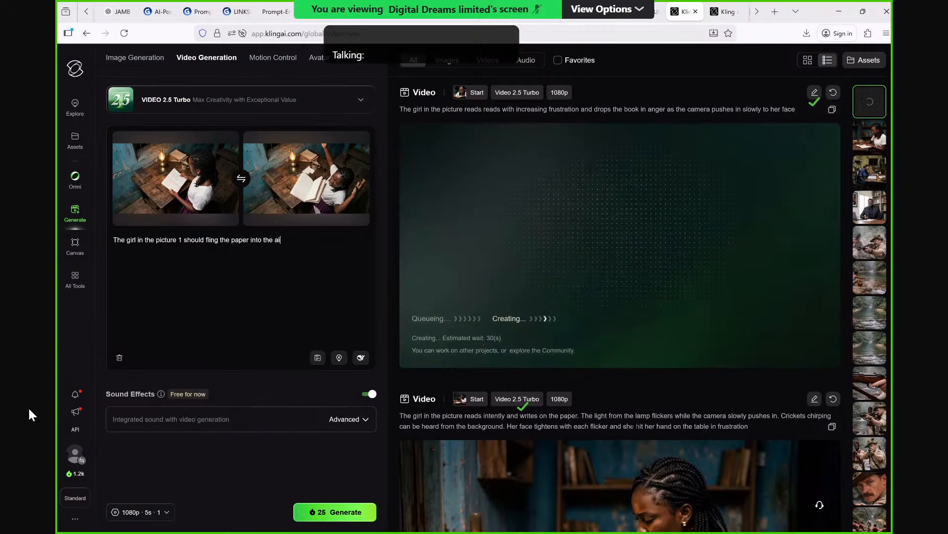
type("r")
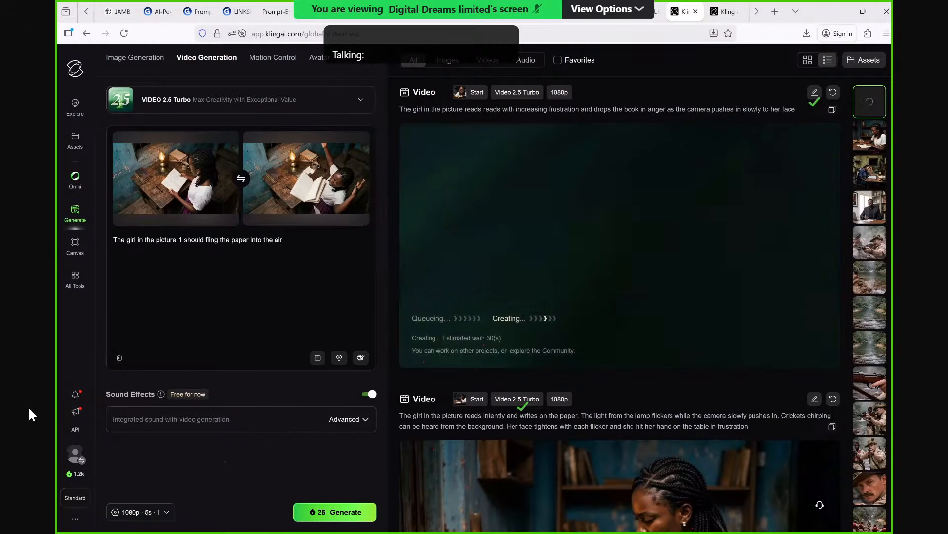
type(".")
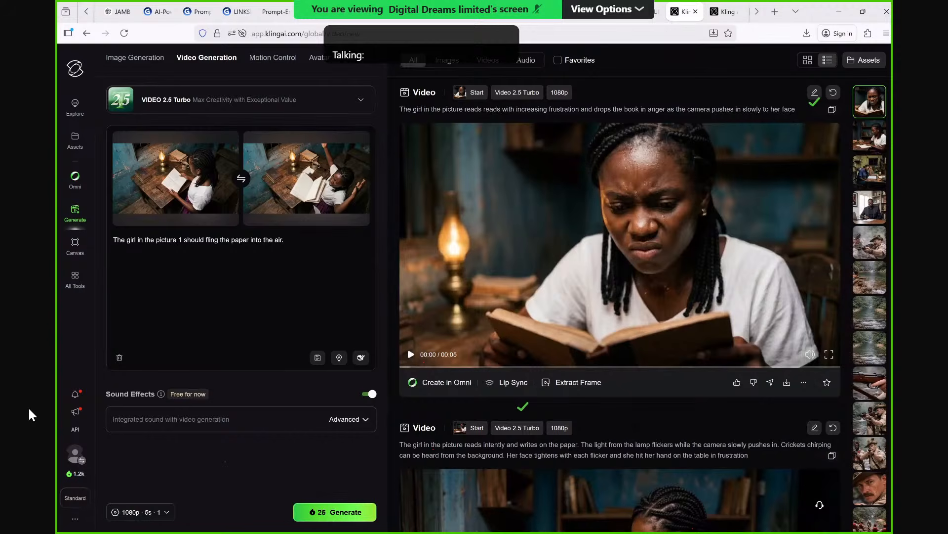
key("BackSpace")
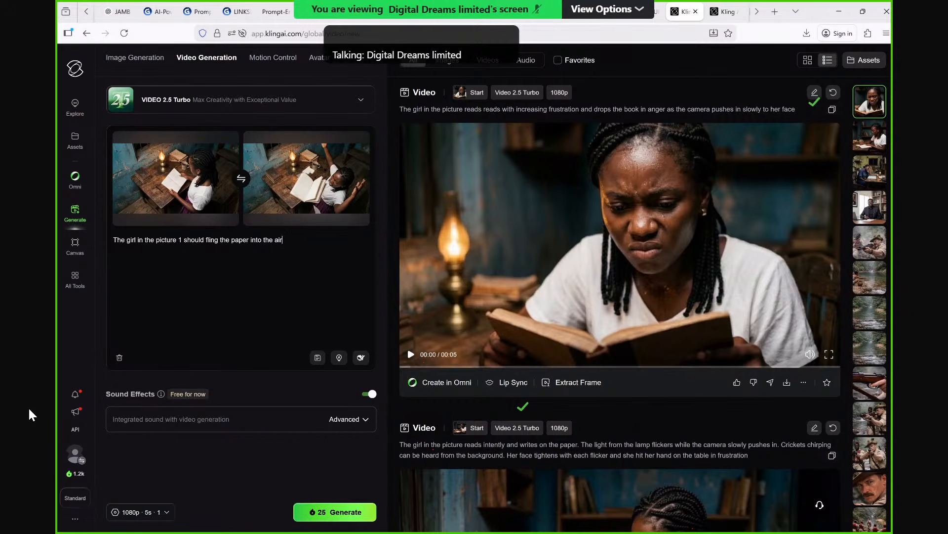
type("and I")
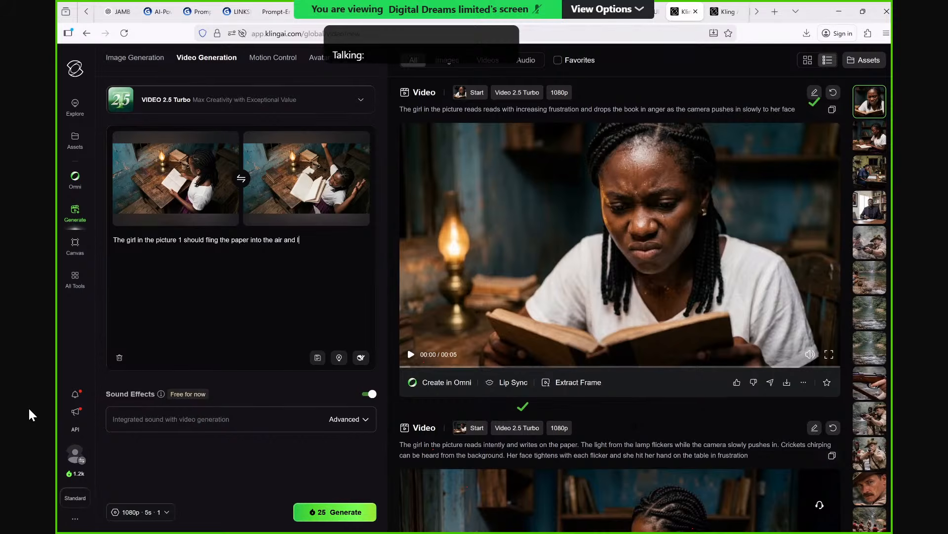
type("ooks up th")
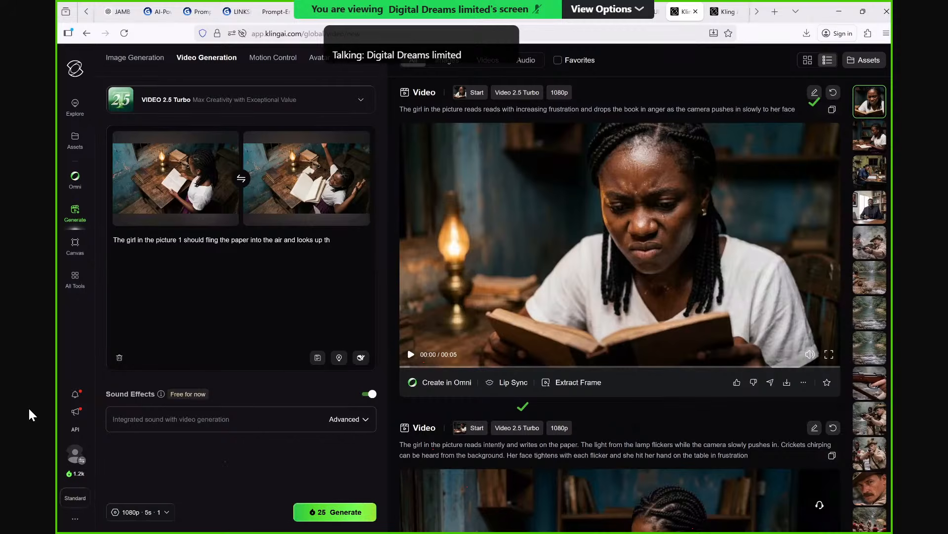
type("e c")
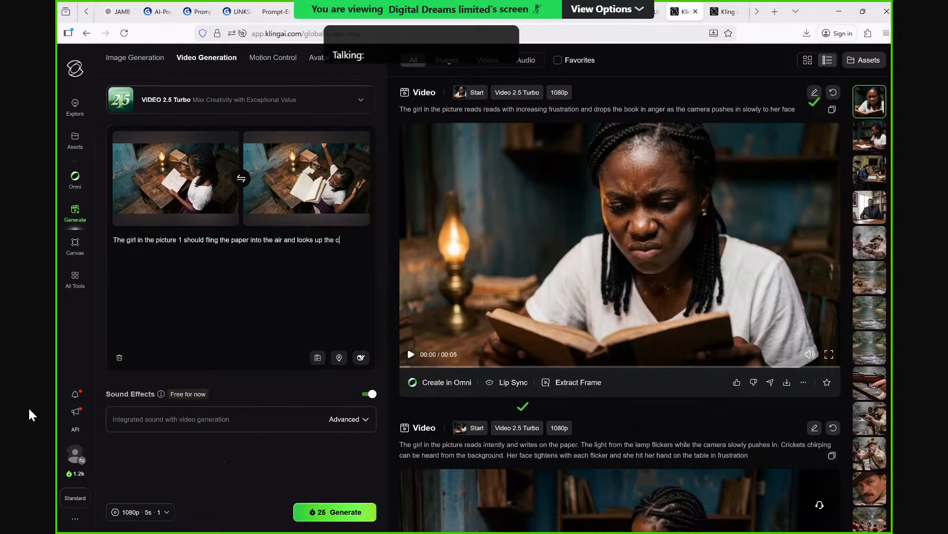
type("amera should")
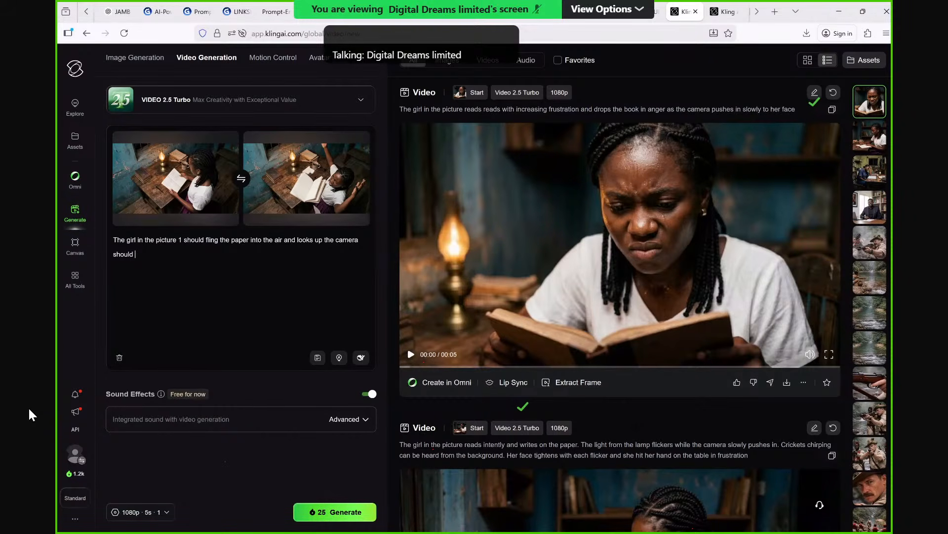
Continue the prompt after "looks up" with "the camera should dolly out as the paper flies of from the scene".
type("d")
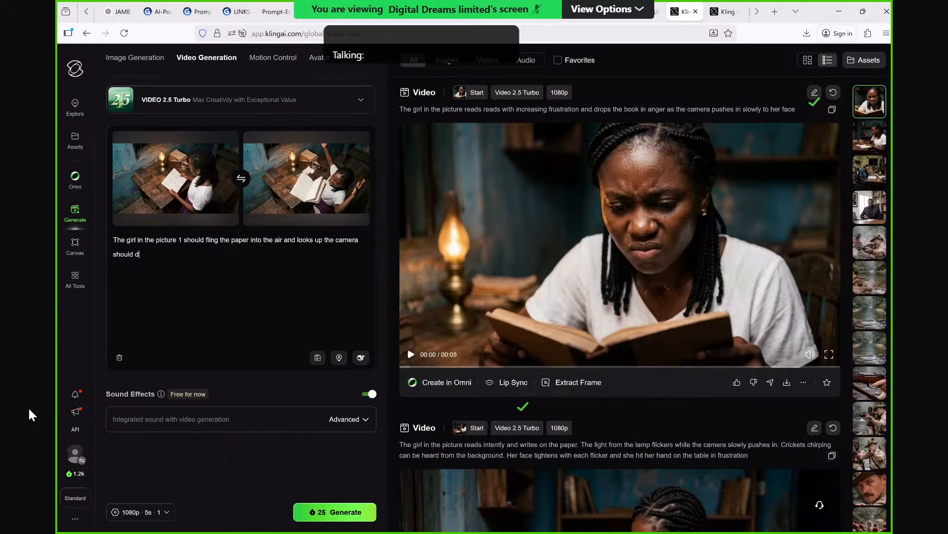
type("olly out a")
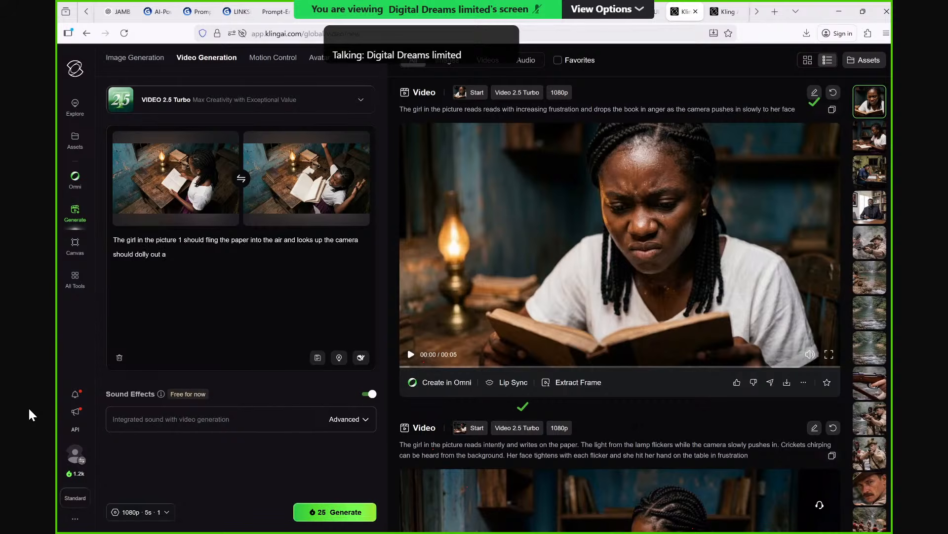
type("s the p")
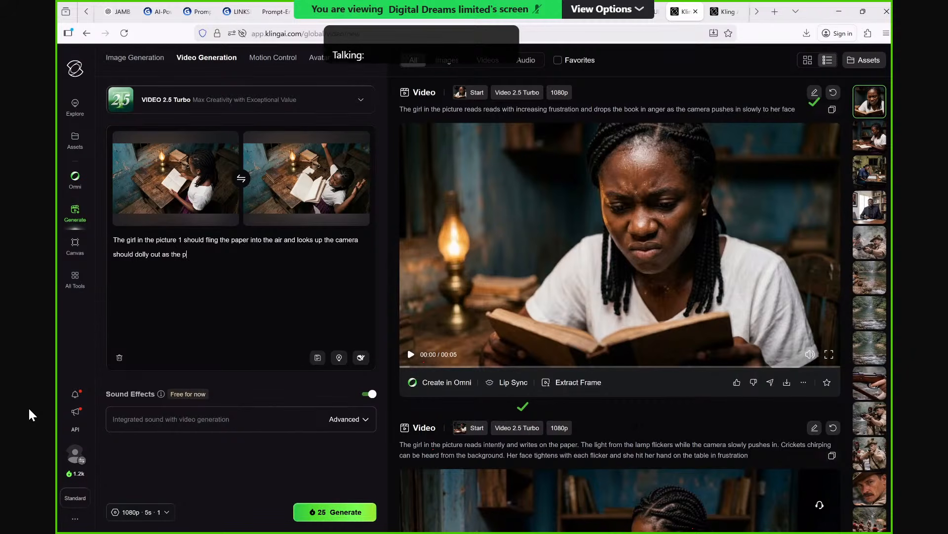
type("aper fl")
type("ies")
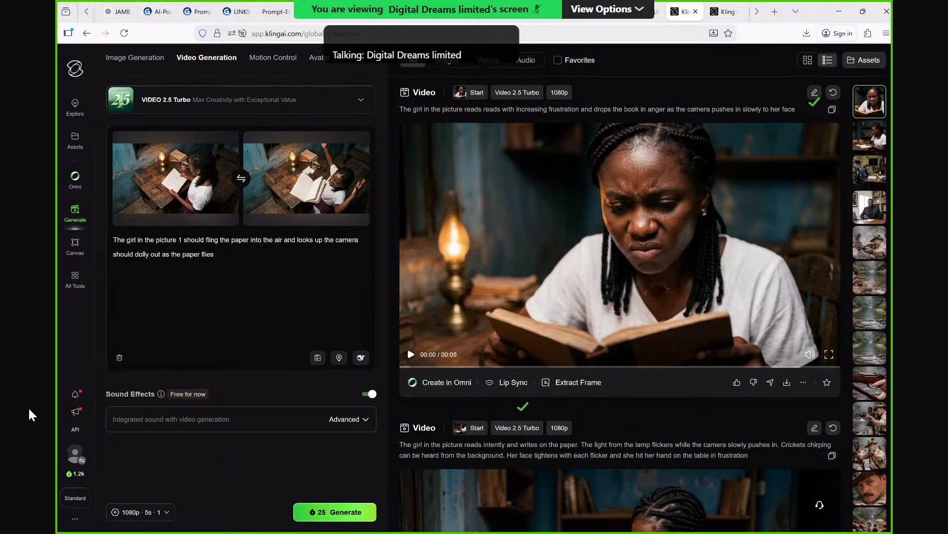
type(" of from the sc")
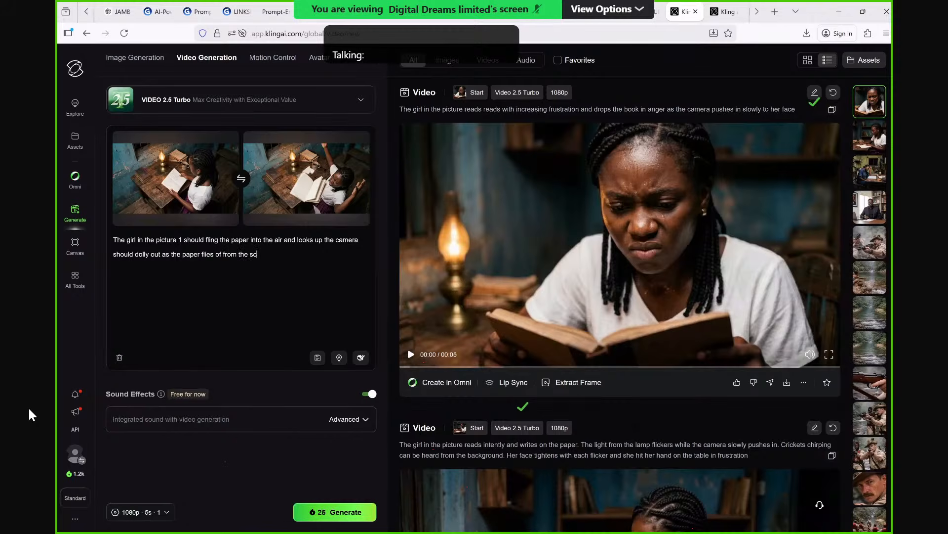
type("ebe")
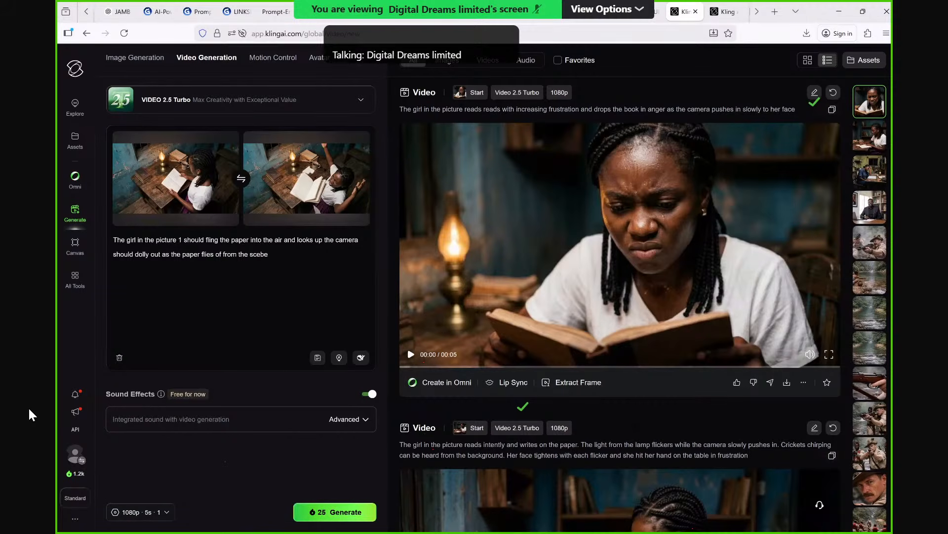
key("BackSpace")
key("BackSpace")
type("n")
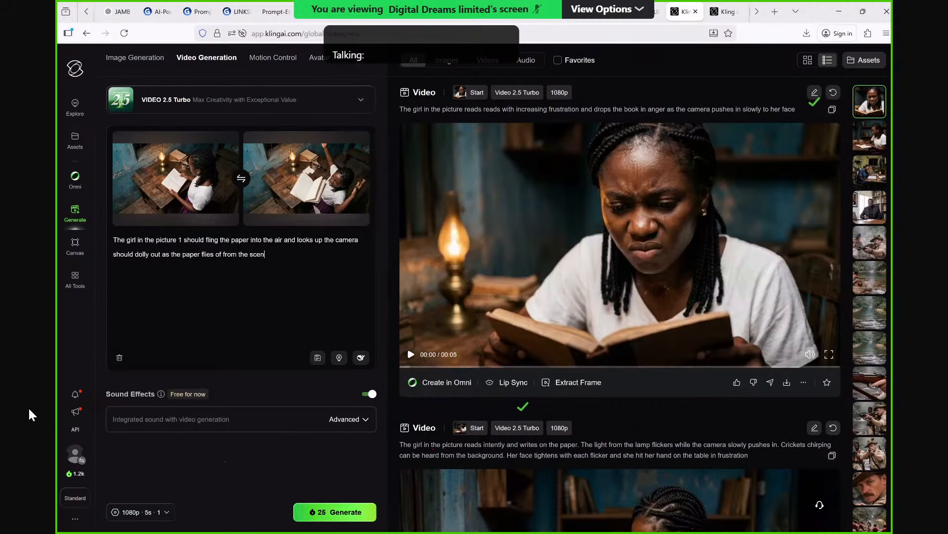
type("e")
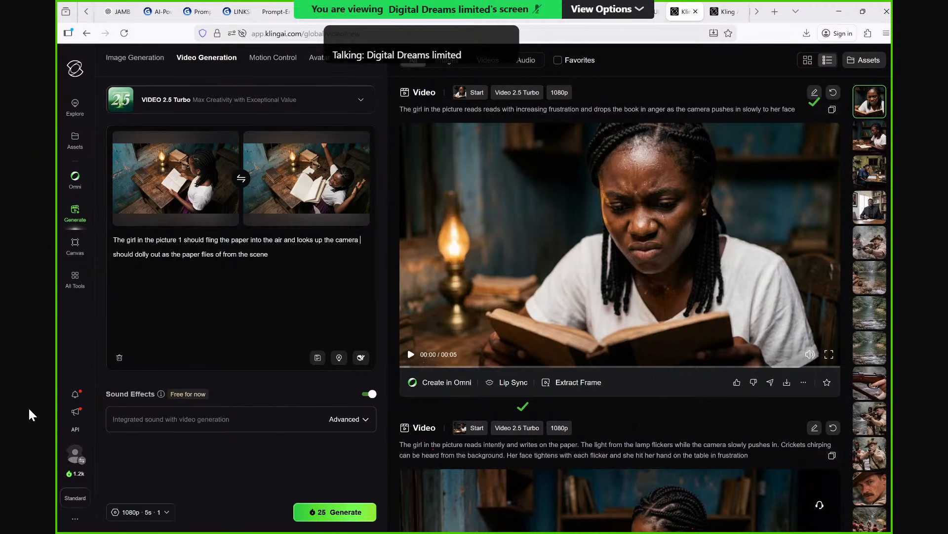
Insert a period after "looks up" in the prompt and correct "of" to "off".
left_click(362, 241)
type(".")
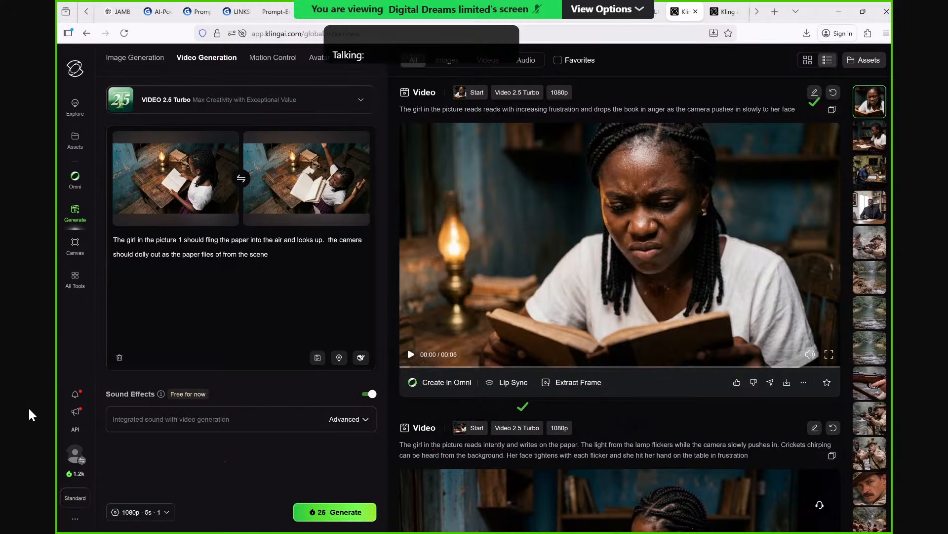
type("f")
key("End")
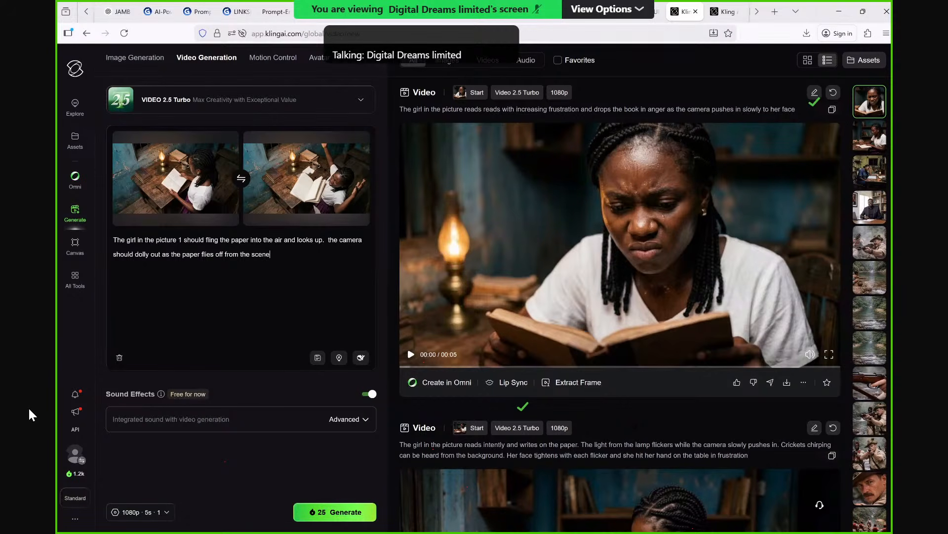
Replace the ending of the prompt's last word, "scene", so it reads "screne".
key("BackSpace")
key("BackSpace")
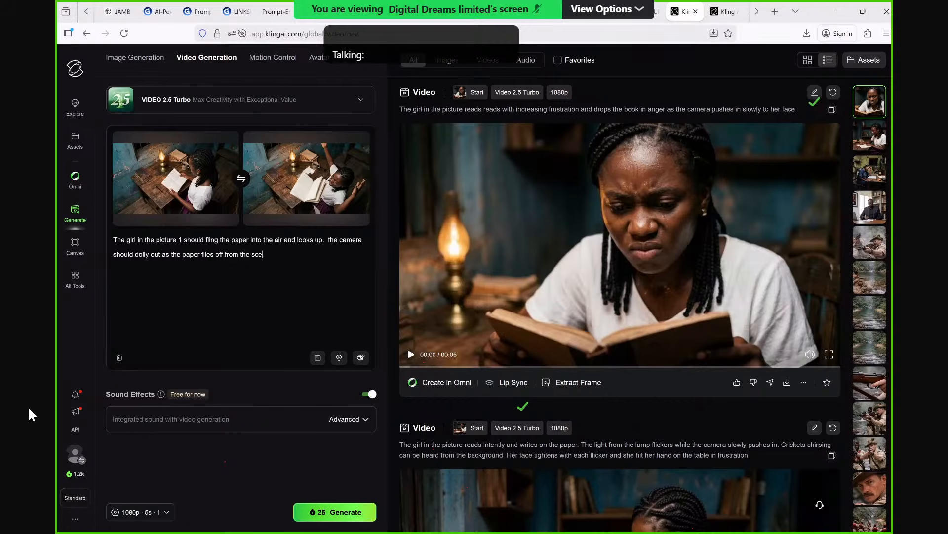
key("BackSpace")
type("rene")
Play the clip of the girl dropping the book in anger and pause it partway through.
left_click(410, 355)
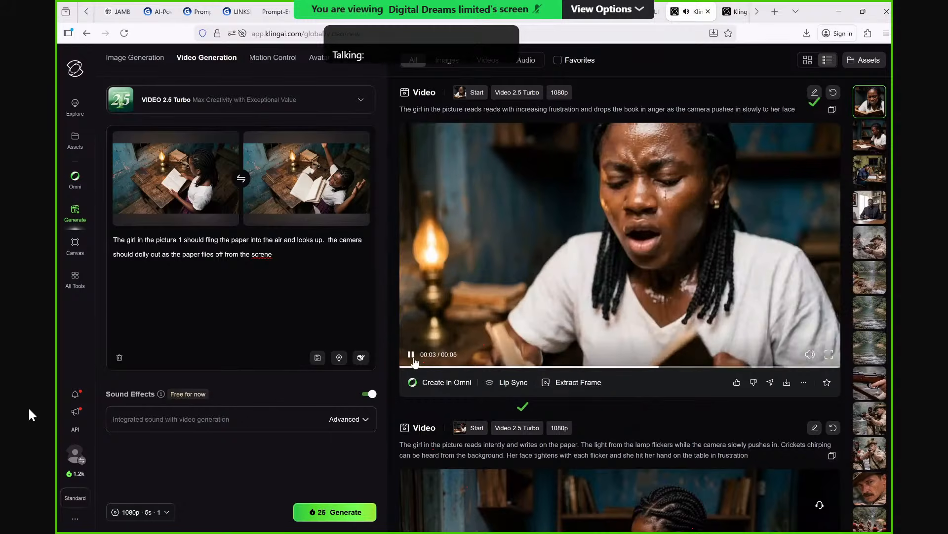
left_click(412, 355)
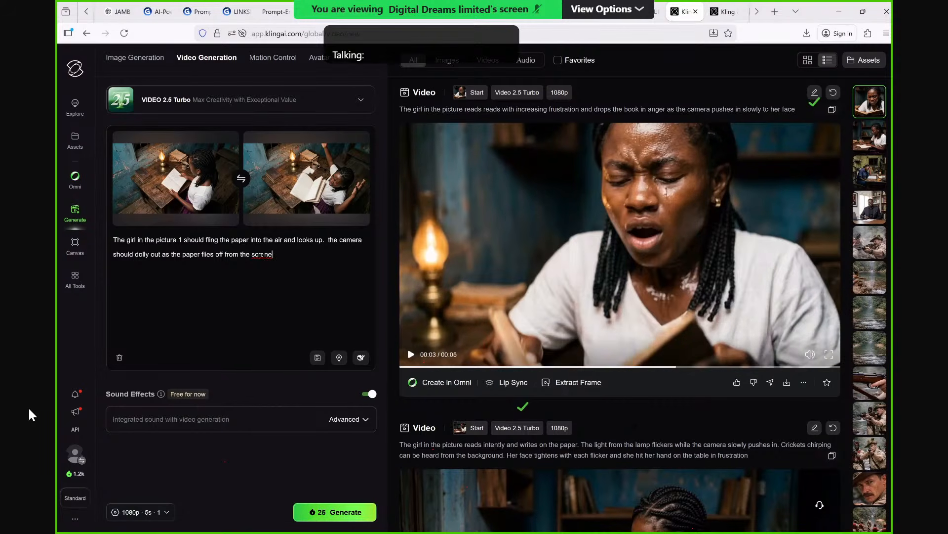
Correct the prompt's last word to "screen" and generate the paper-flinging video.
key("Left")
key("Delete")
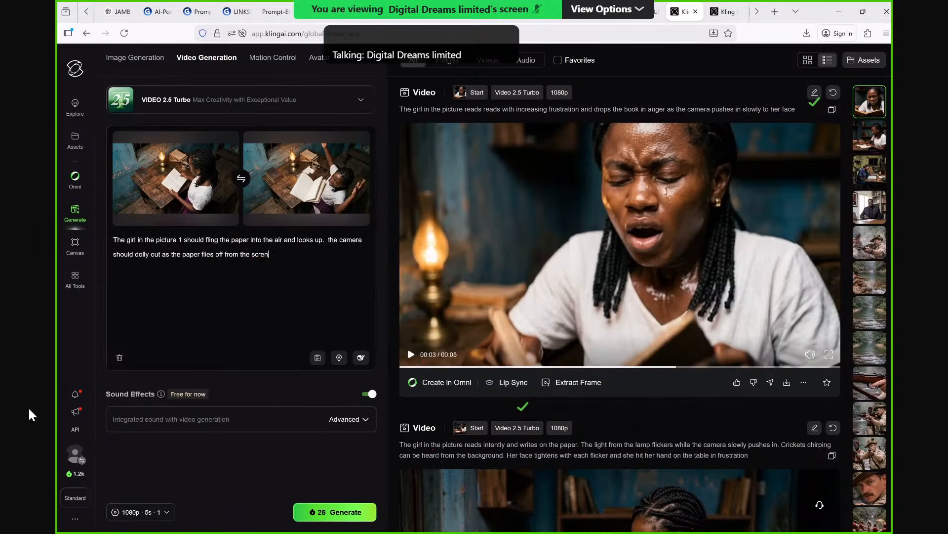
key("BackSpace")
type("en")
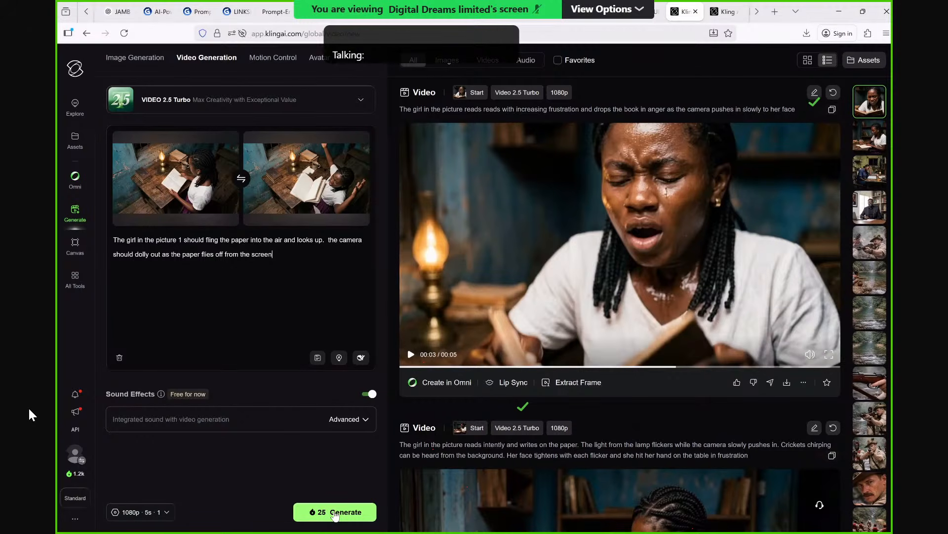
left_click(335, 513)
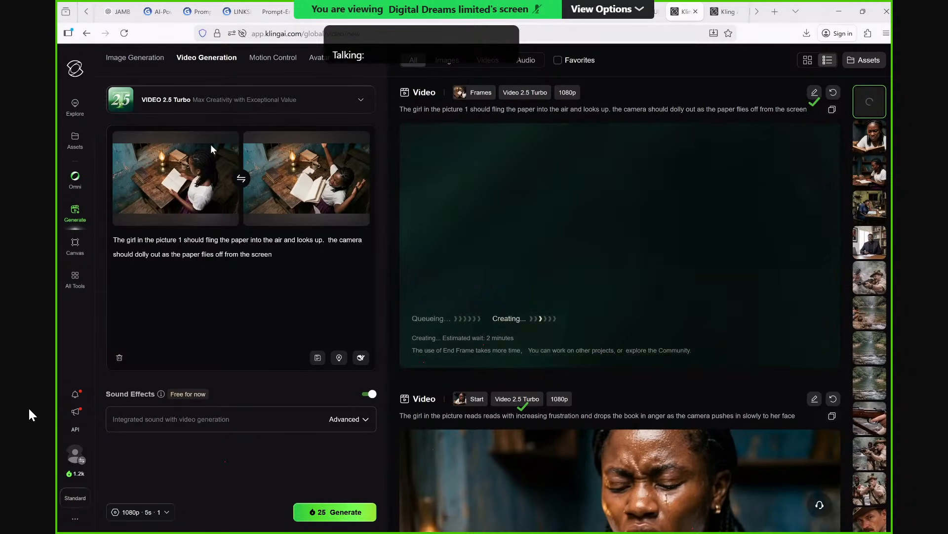
left_click(211, 144)
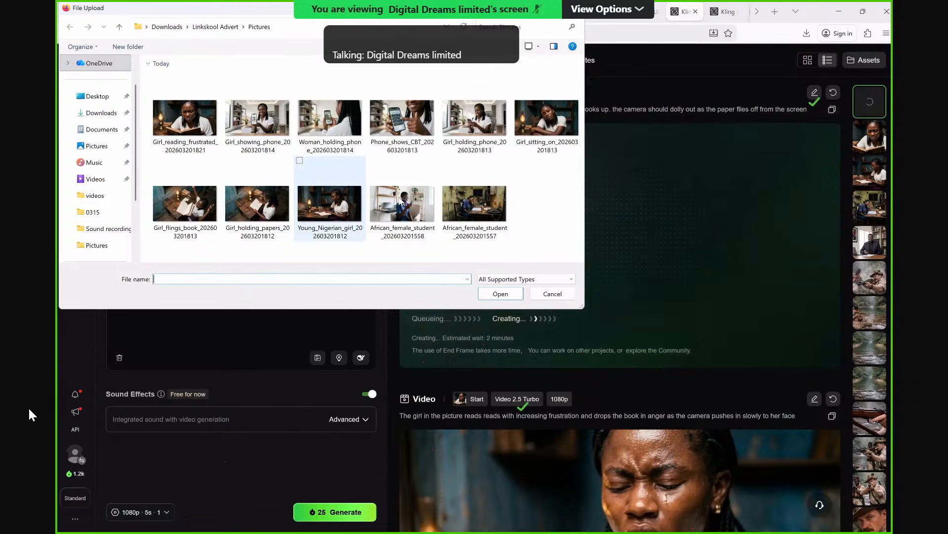
left_click(547, 130)
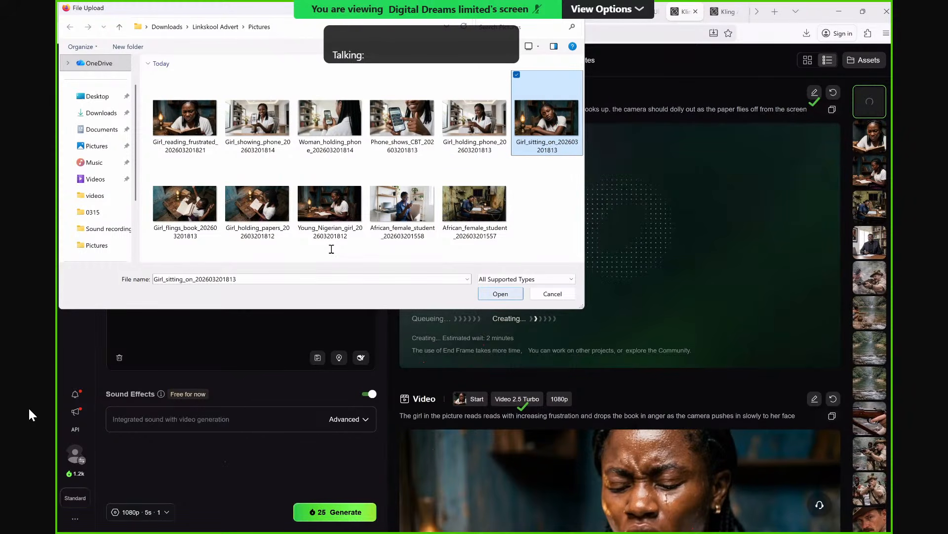
key("Return")
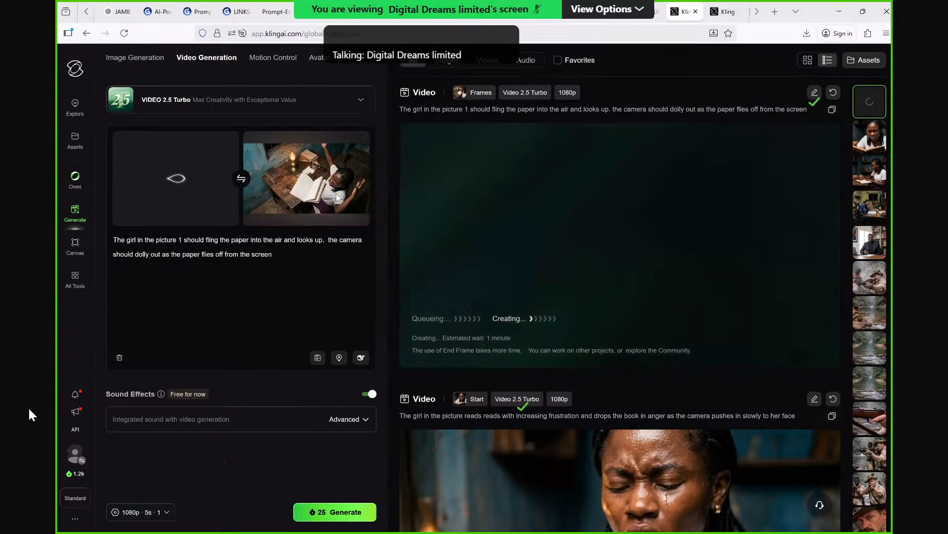
mouse_move(336, 194)
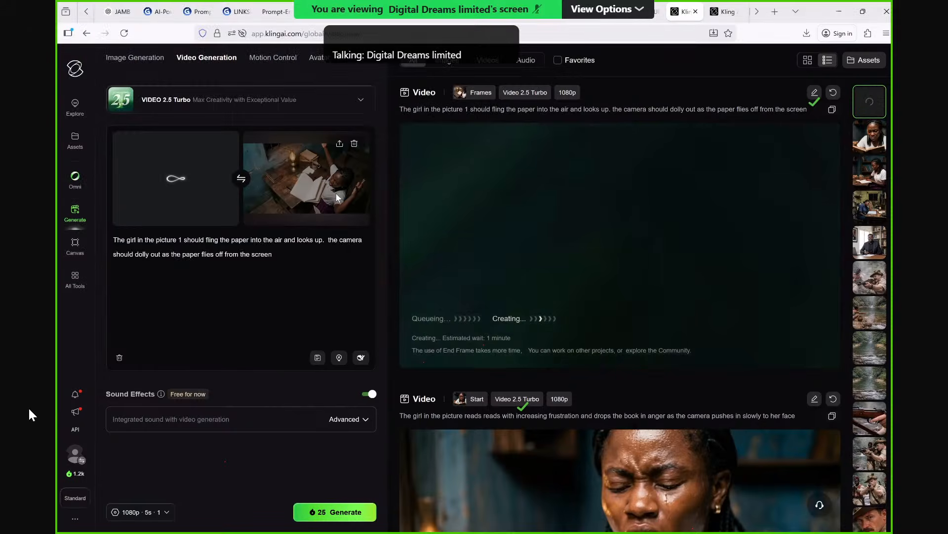
left_click(340, 145)
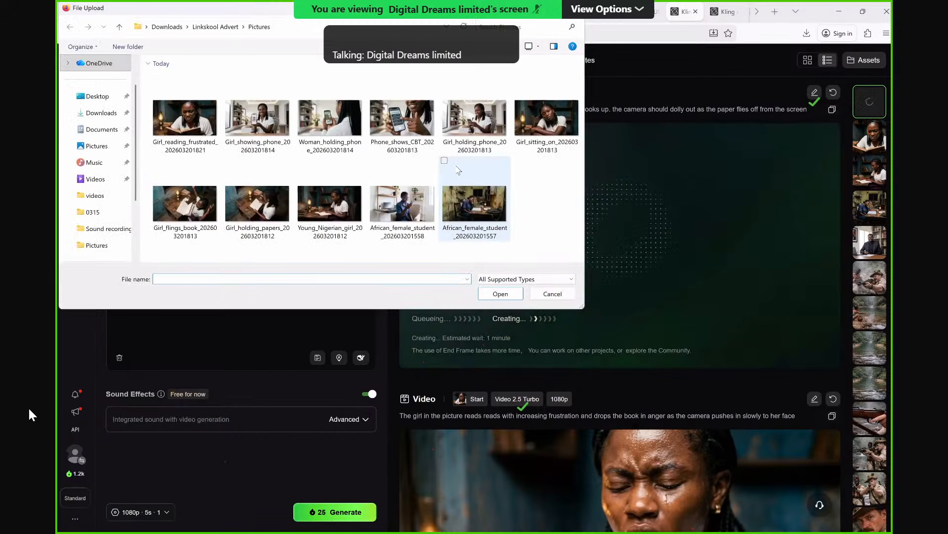
left_click(497, 136)
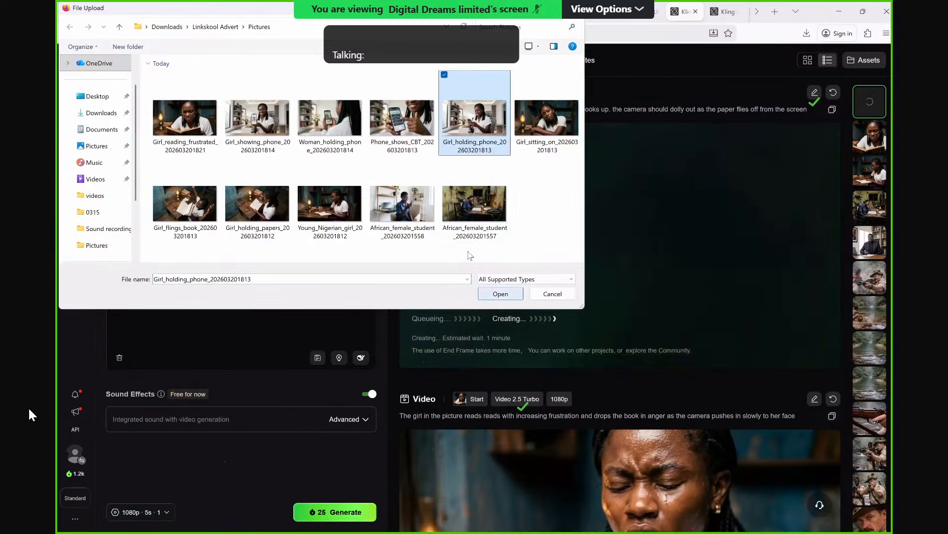
left_click(501, 295)
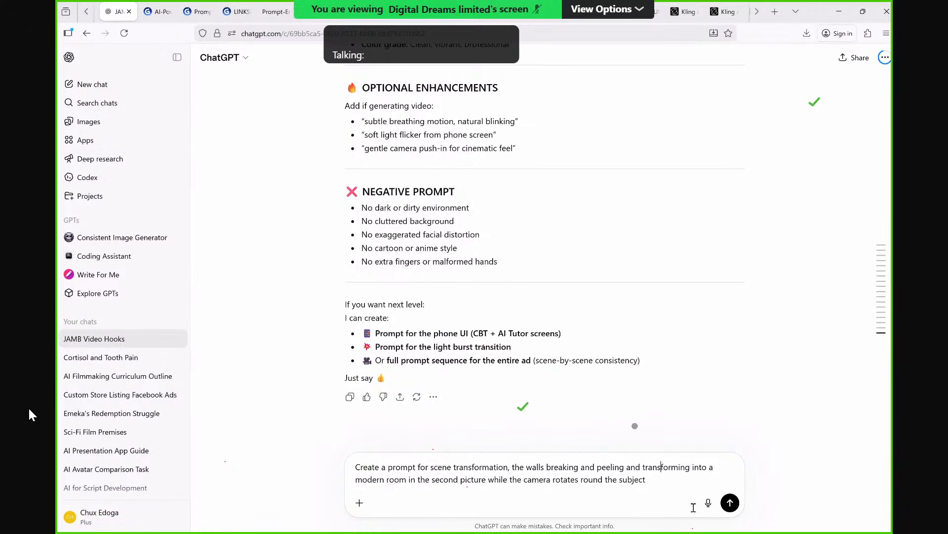
In ChatGPT, request a scene transformation prompt with walls peeling into a modern room while the camera rotates round the subject, and review the reply.
left_click(734, 507)
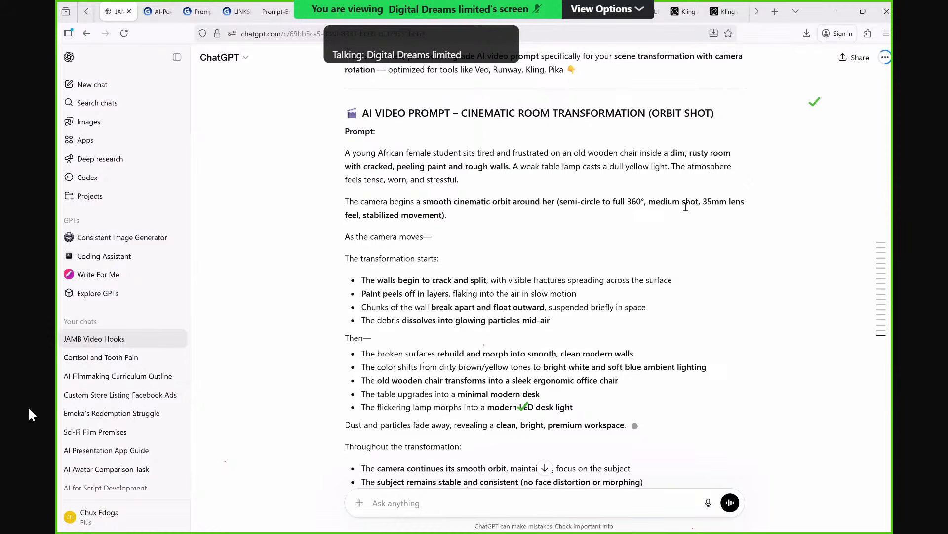
scroll(685, 206, "down", 1)
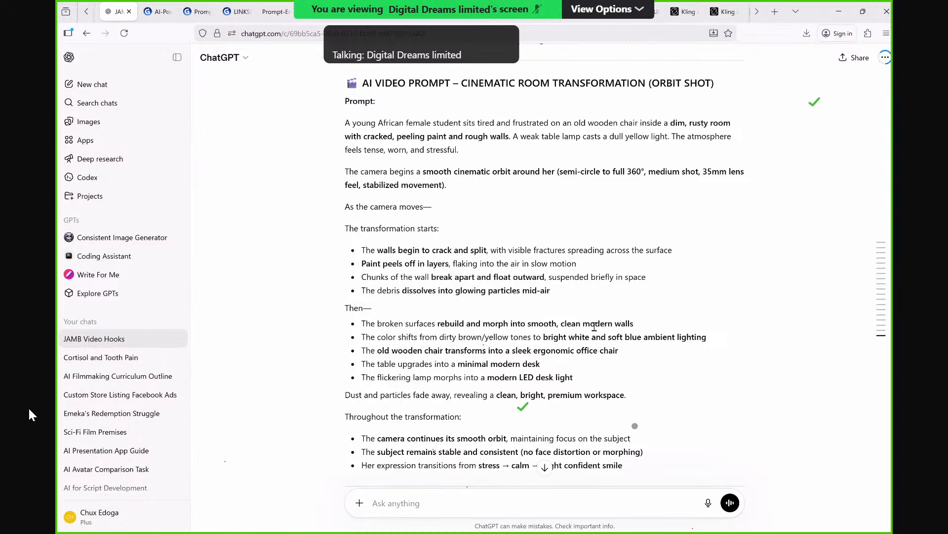
scroll(595, 326, "down", 2)
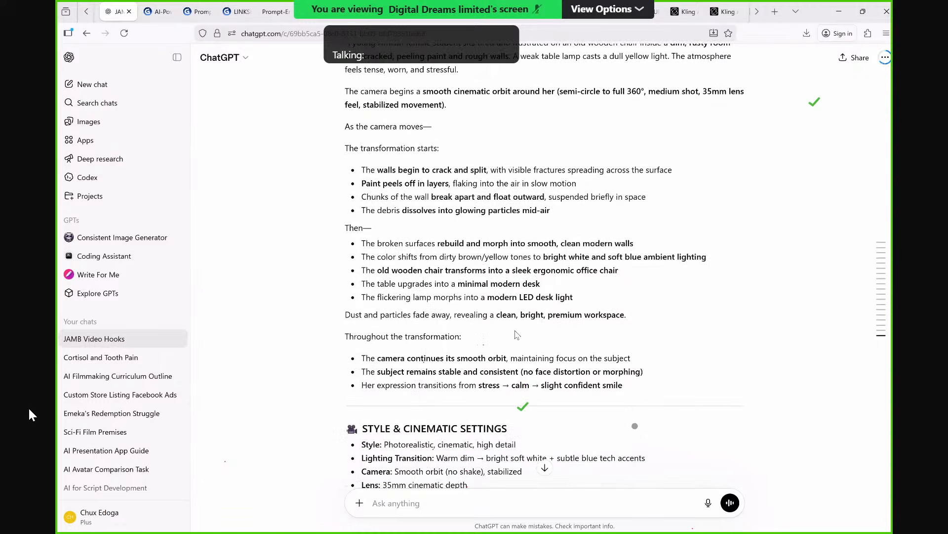
scroll(516, 335, "up", 2)
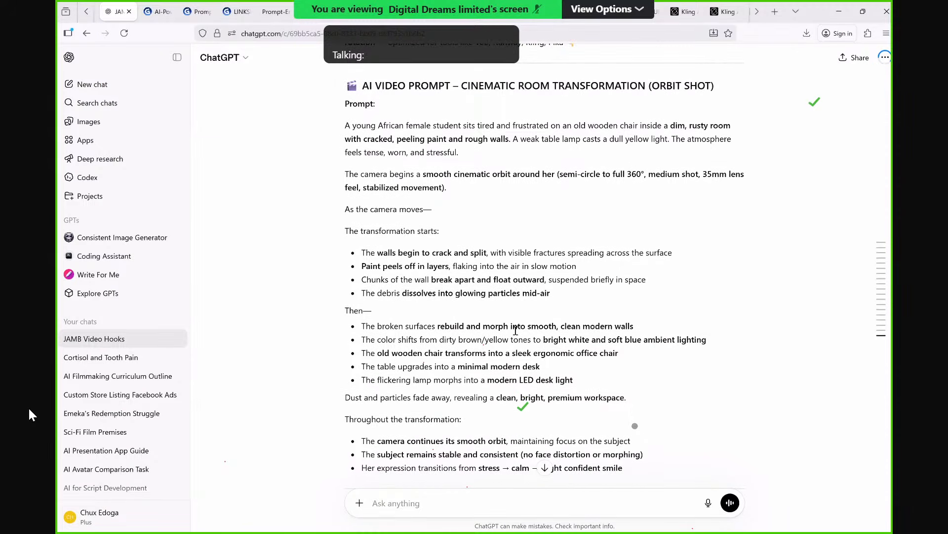
Copy the reply from "A young African female student" through "slight confident smile" and paste it over the old prompt in Kling AI.
left_click_drag(346, 132, 410, 237)
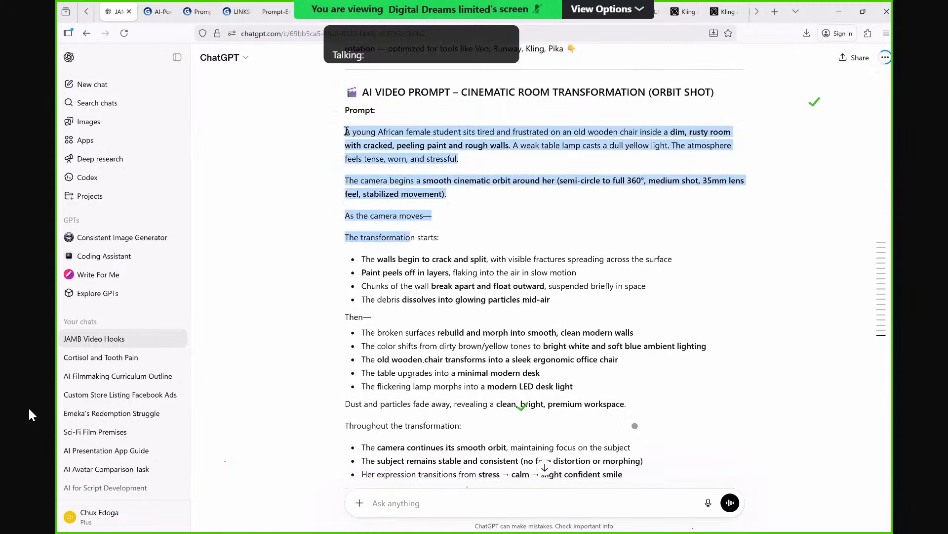
left_click_drag(346, 132, 435, 320)
scroll(435, 321, "down", 4)
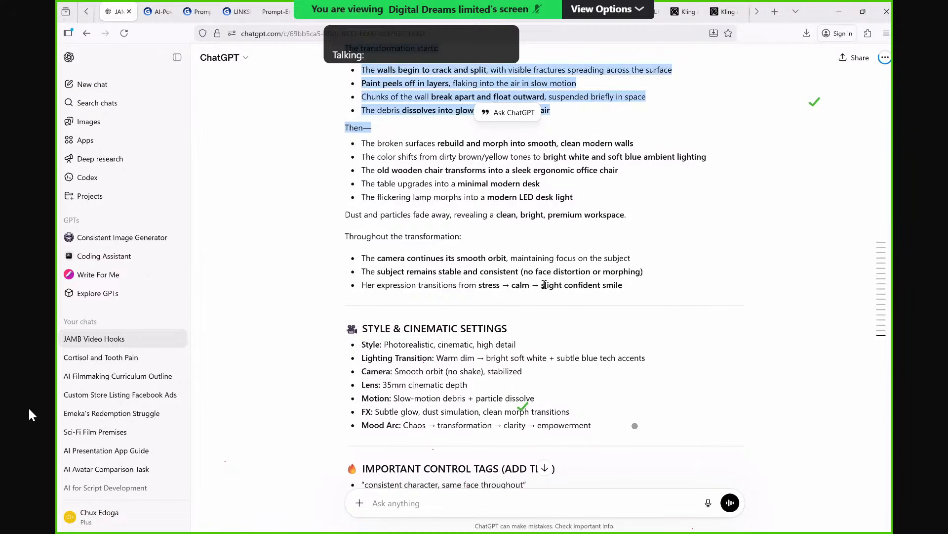
left_click_drag(544, 285, 632, 291)
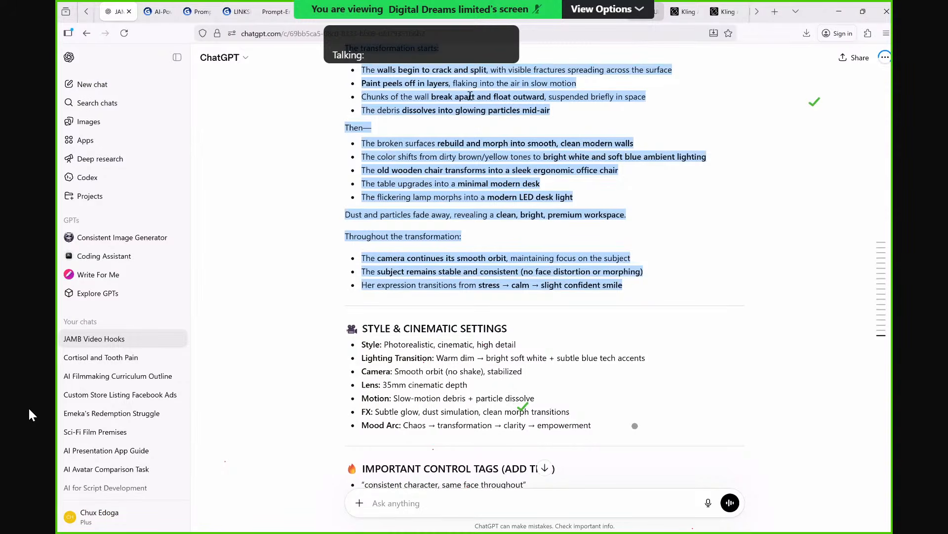
left_click(684, 11)
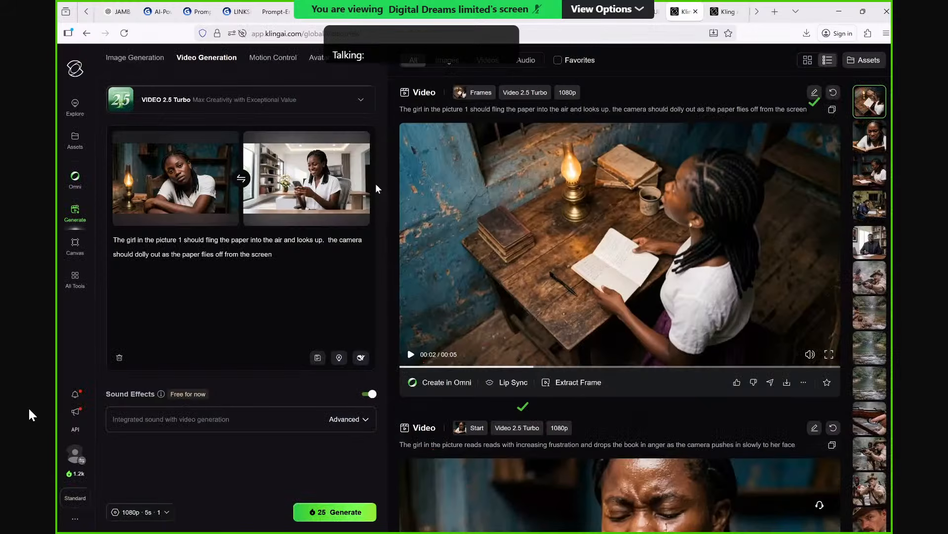
key("ctrl+a")
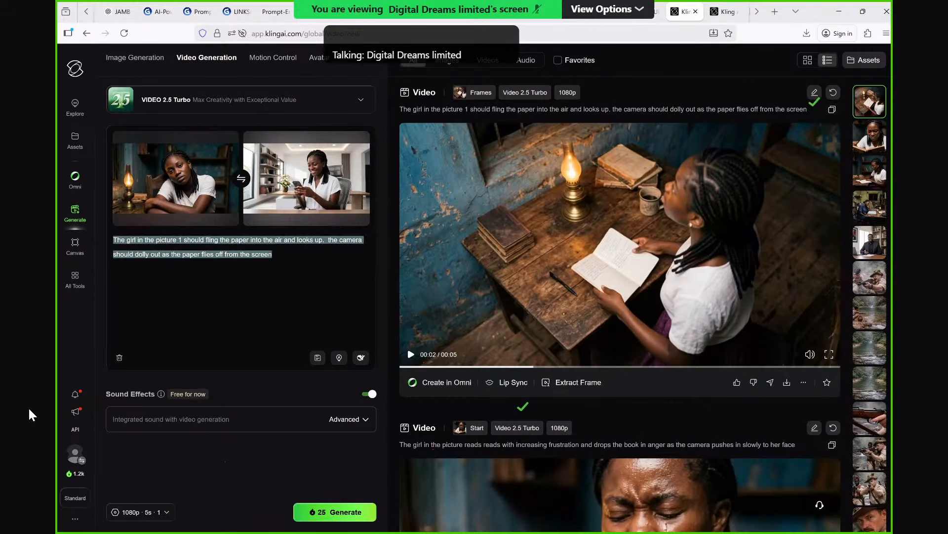
key("ctrl+v")
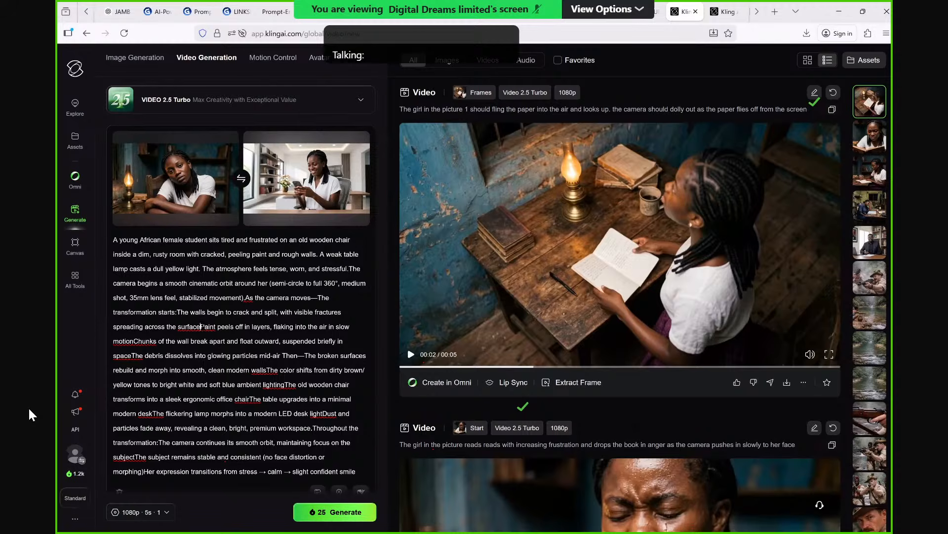
Separate the run-together sentences in the transformation prompt, adding periods after "surface" and "motion", and generate the video.
type(".")
left_click(133, 341)
type(".")
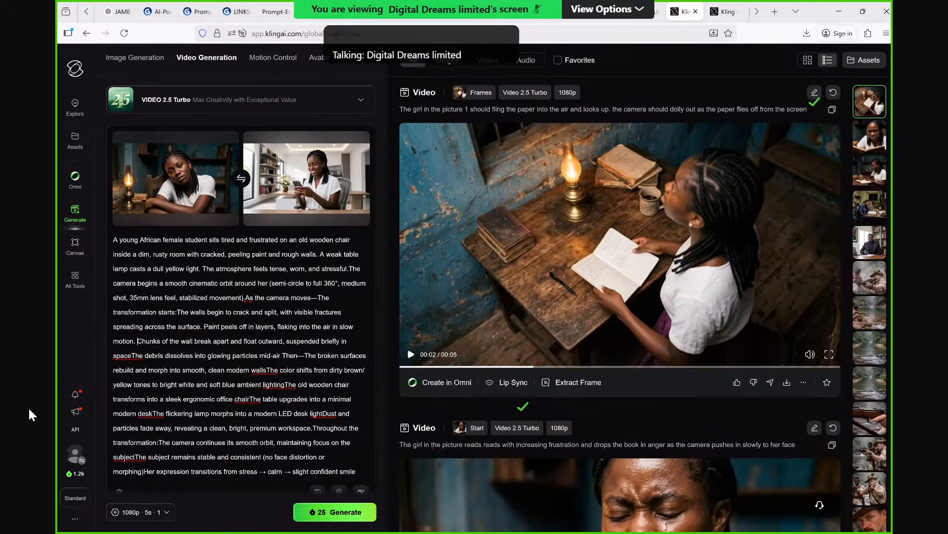
left_click(131, 355)
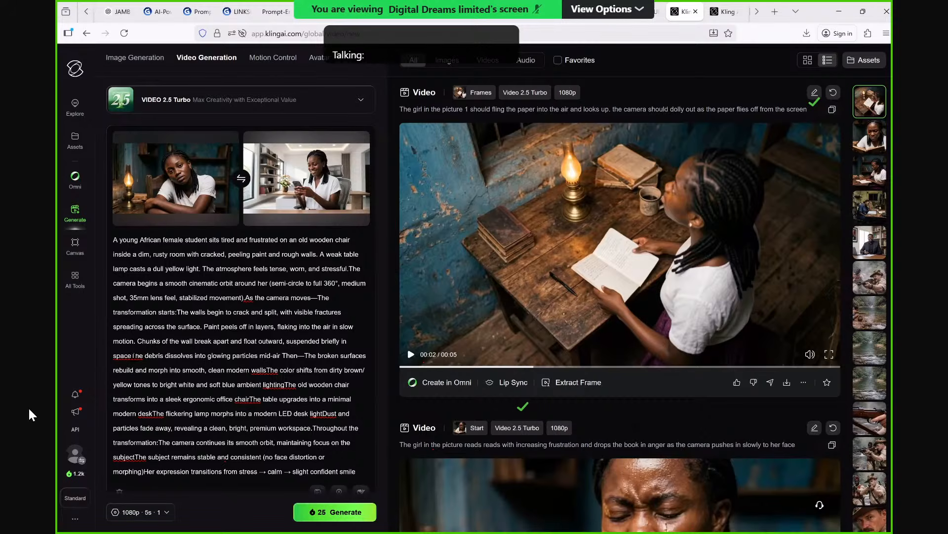
left_click(265, 370)
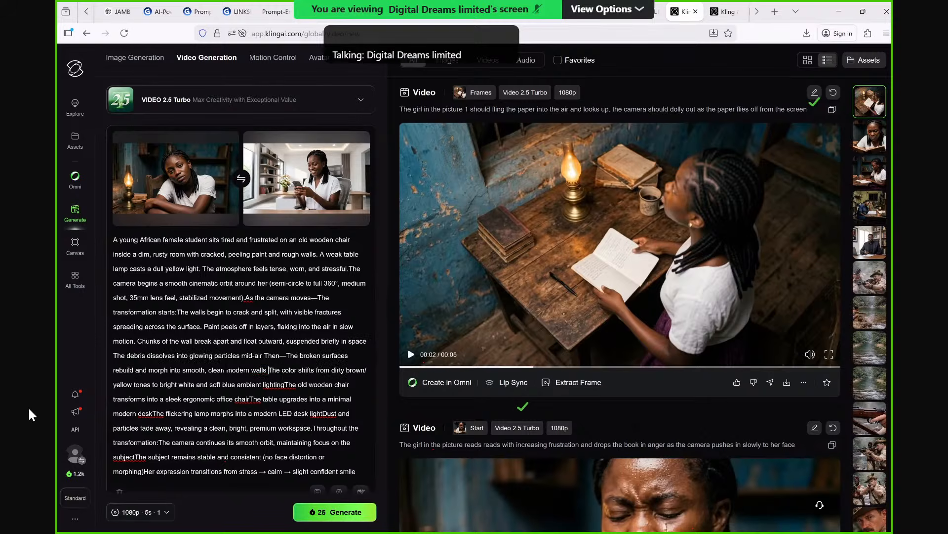
left_click(283, 385)
left_click(250, 398)
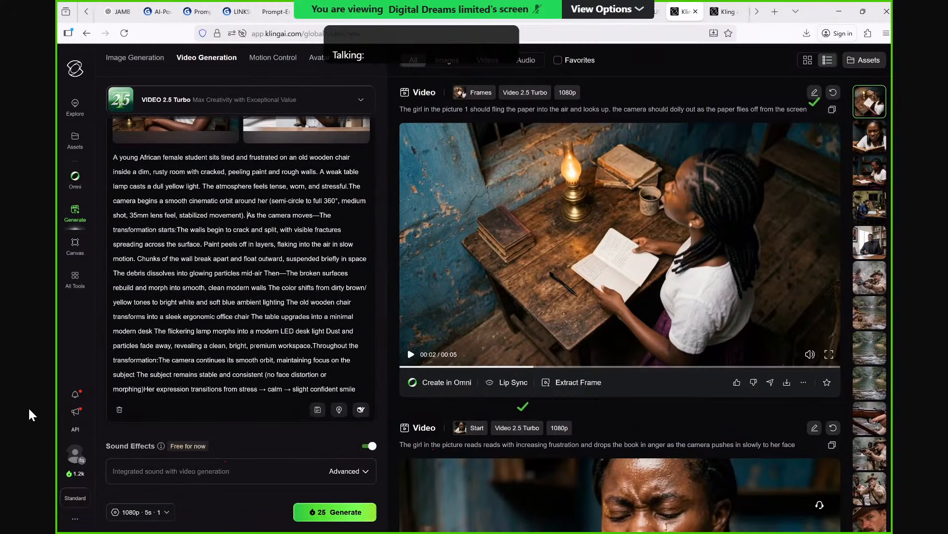
scroll(200, 219, "up", 2)
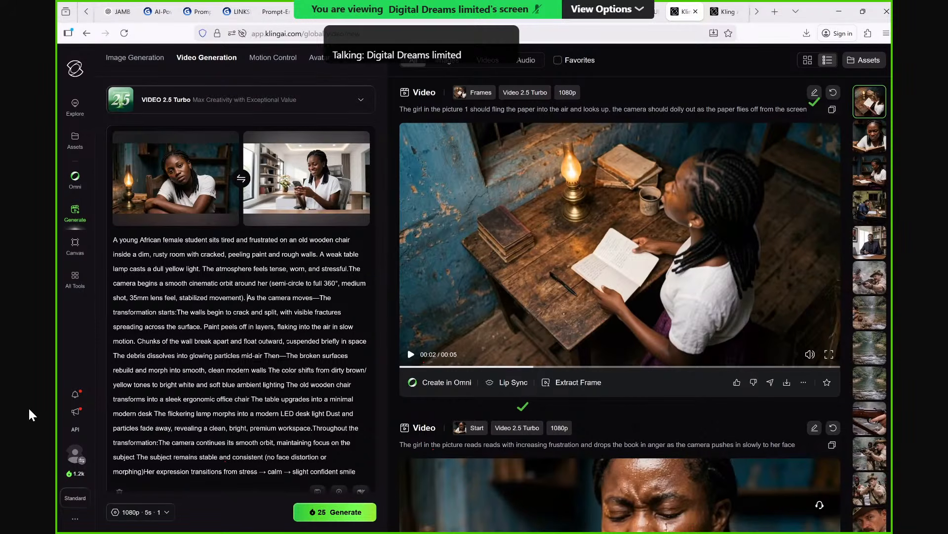
left_click(329, 512)
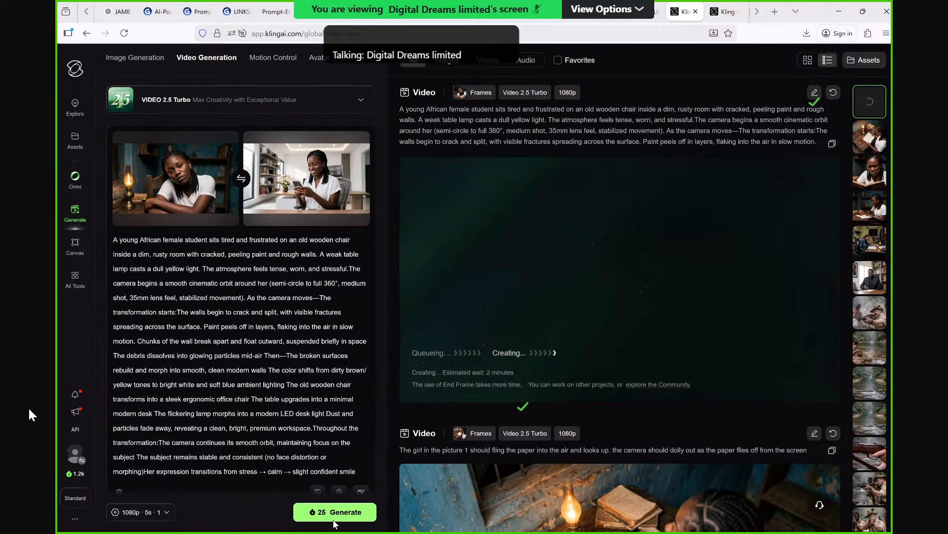
Regenerate the existing paper-flinging video with its original prompt and frames.
scroll(427, 483, "down", 2)
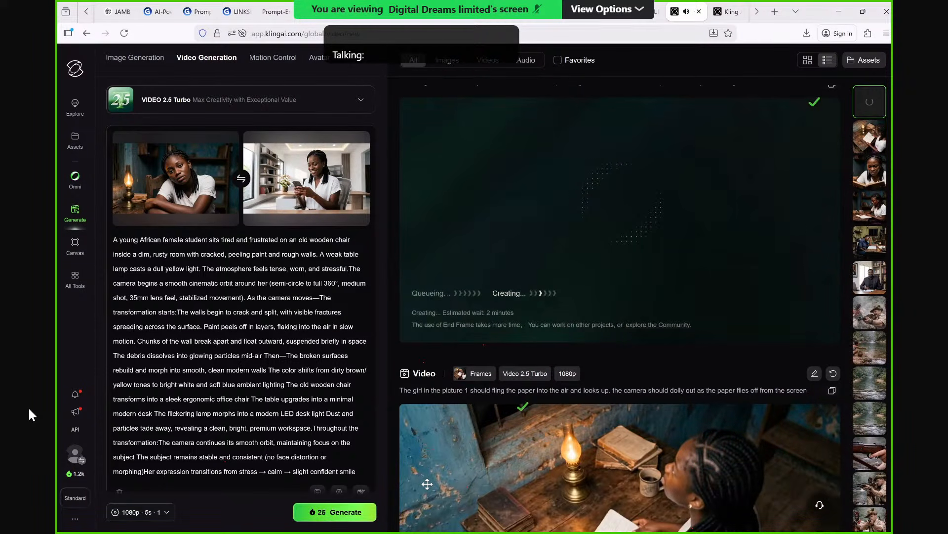
scroll(637, 364, "down", 3)
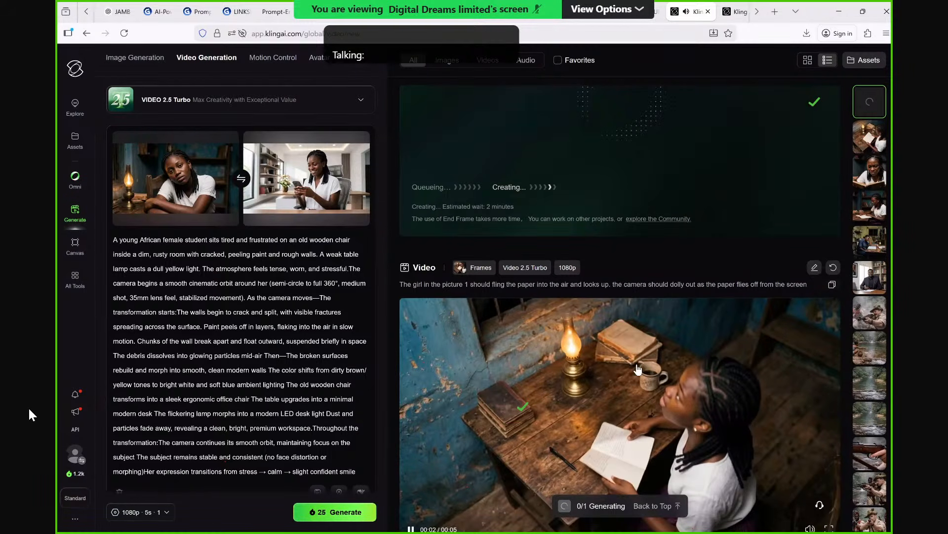
scroll(637, 368, "down", 2)
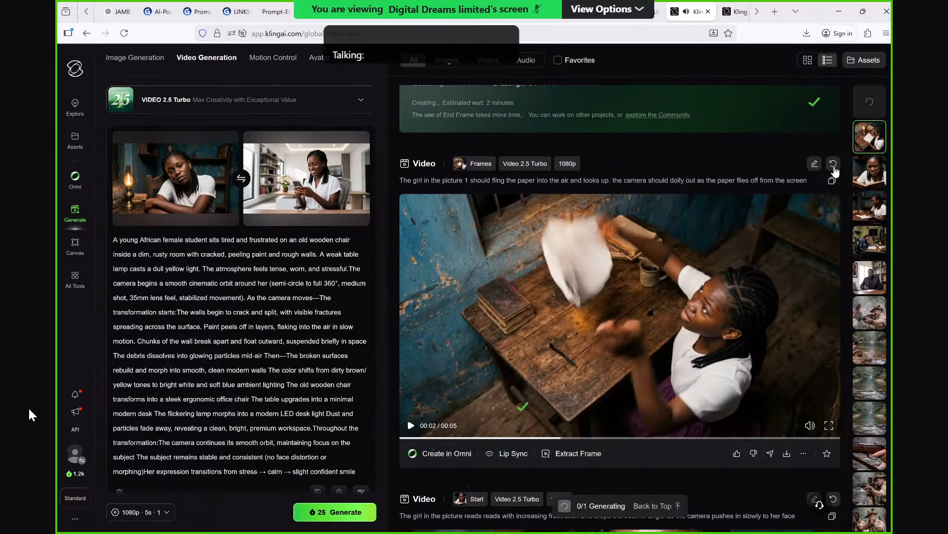
left_click(834, 166)
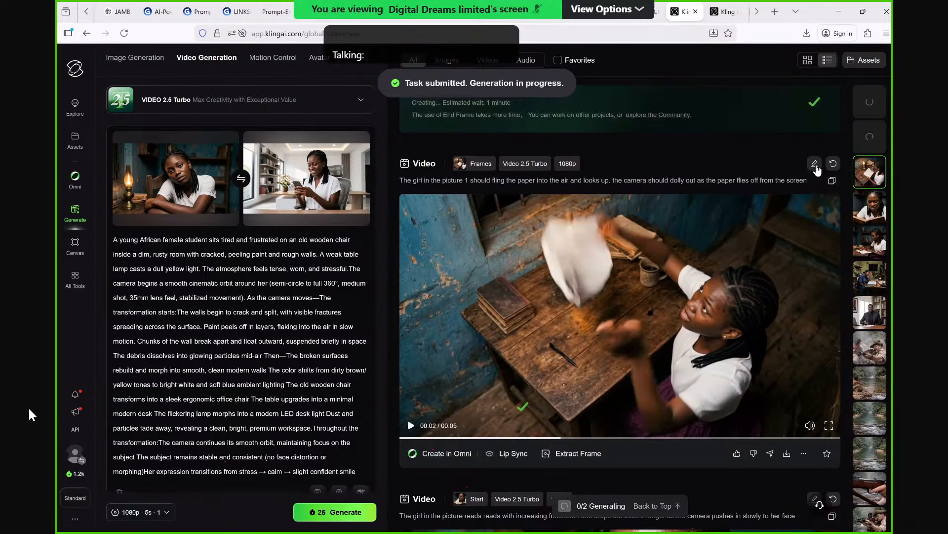
Load the paper-flinging video's prompt and frames for editing and insert "angrily" before "fling the paper".
left_click(815, 164)
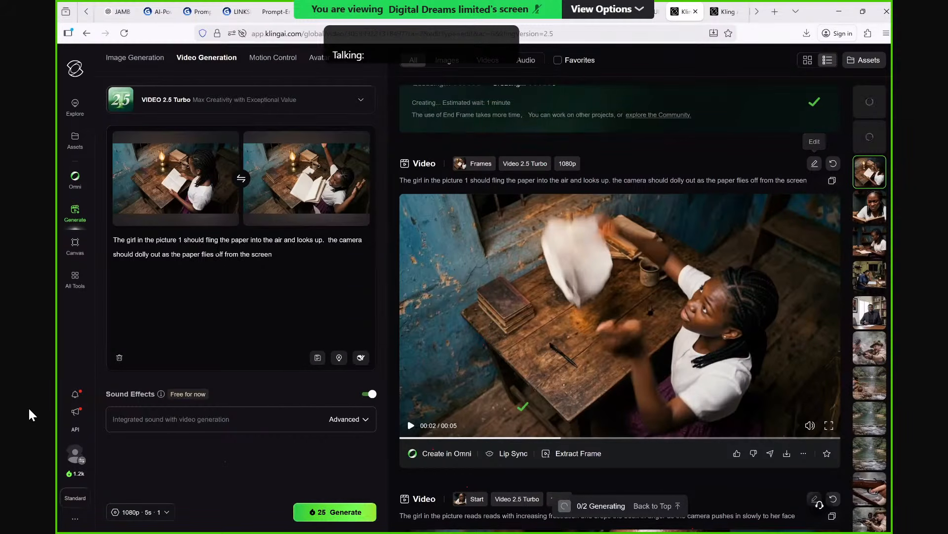
left_click(206, 240)
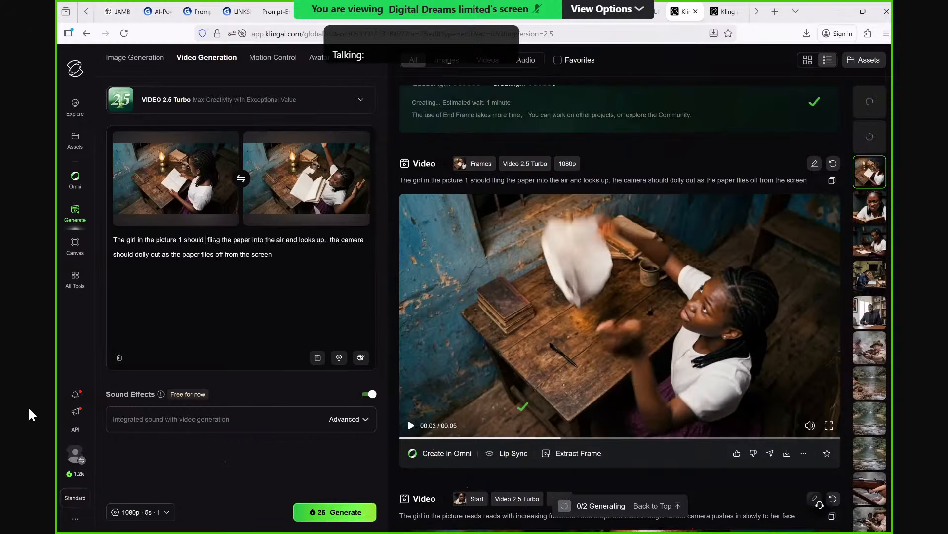
type("an")
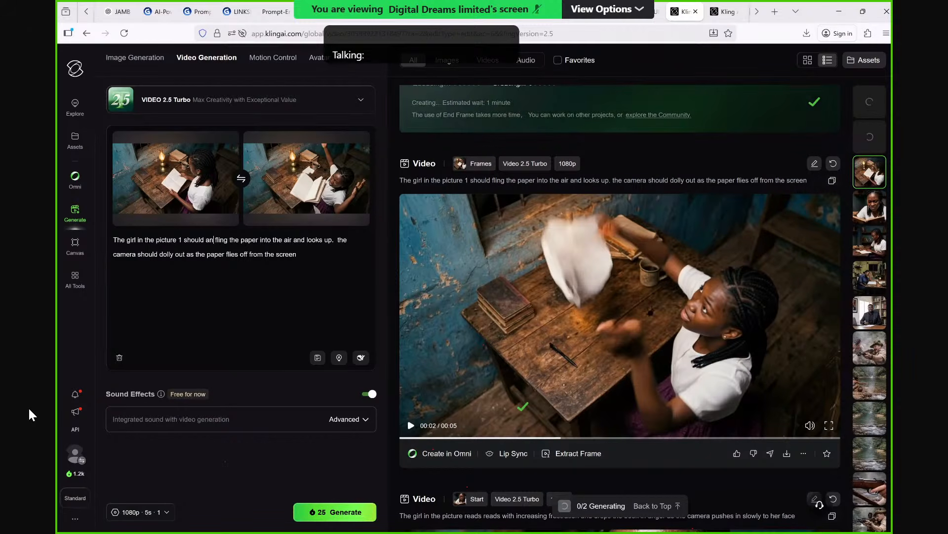
type("g")
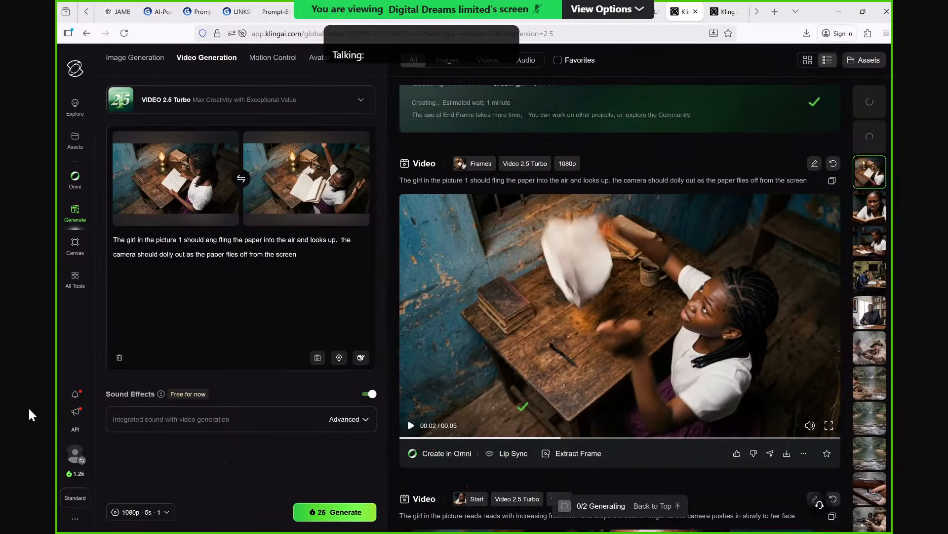
type("rily")
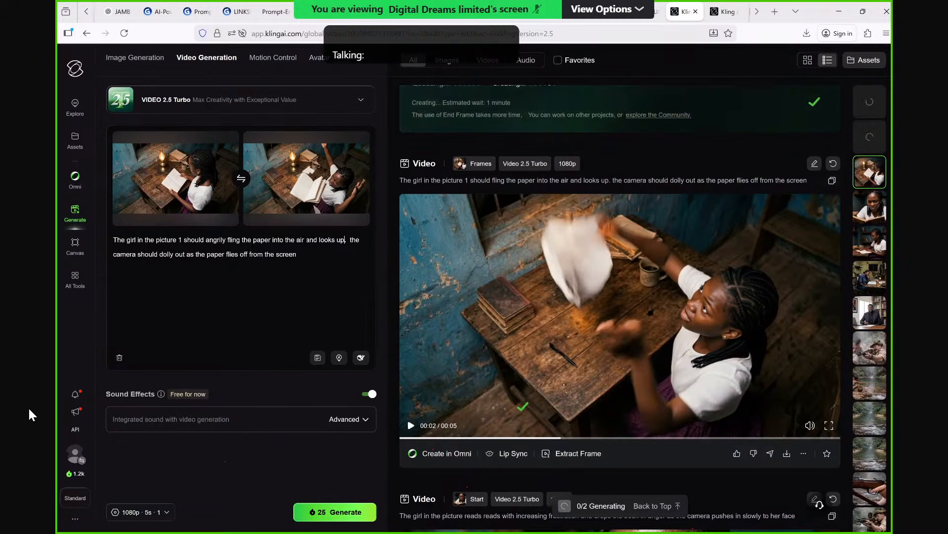
Add "with speed" after "into the air" and "fast" after "dolly out" in the prompt, and generate the video.
left_click(305, 240)
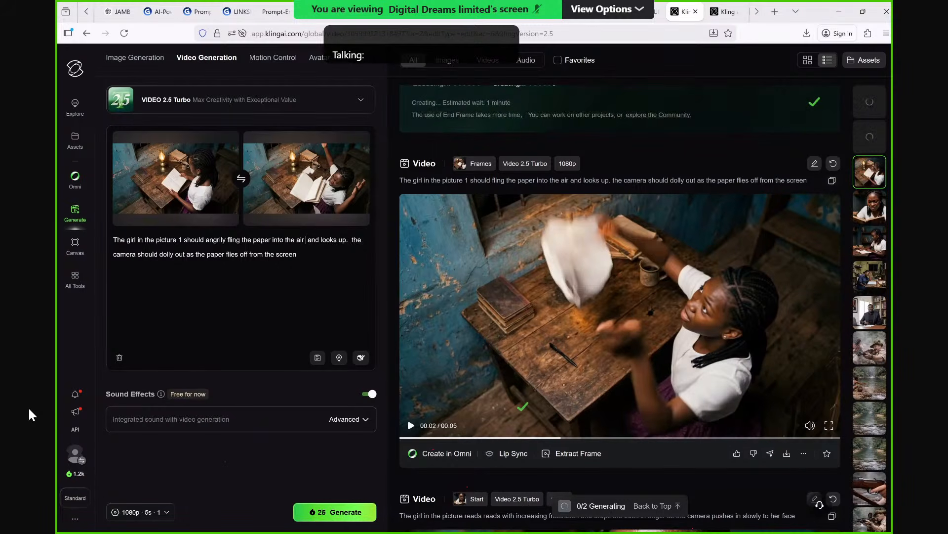
type("with speed")
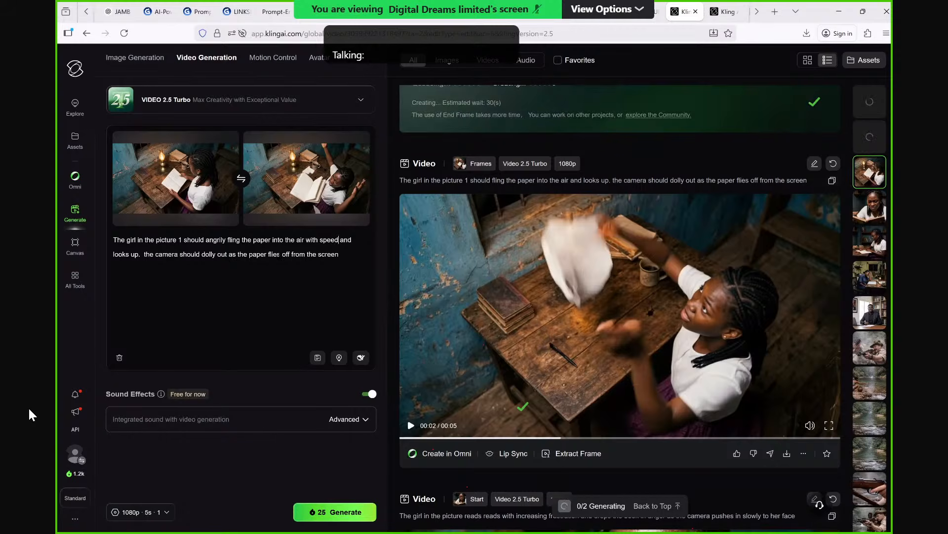
left_click(229, 253)
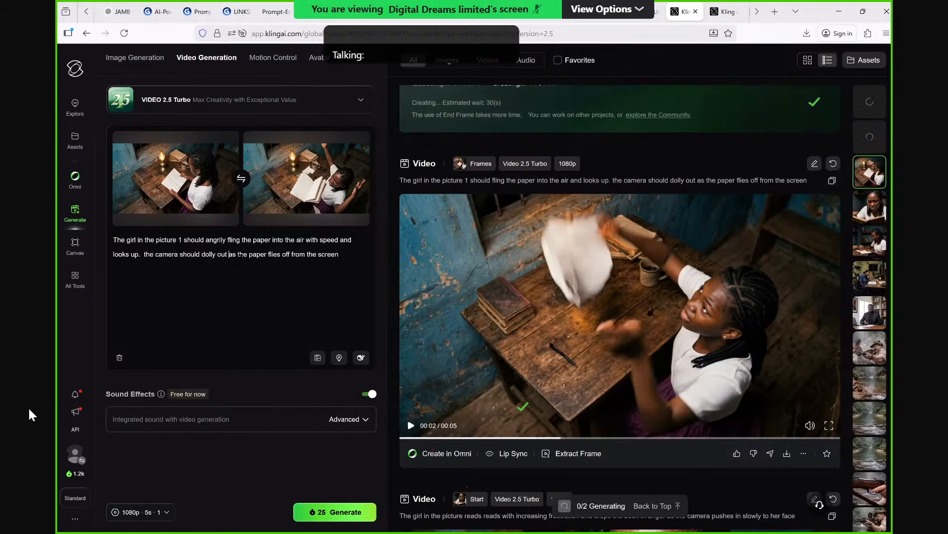
type("fast")
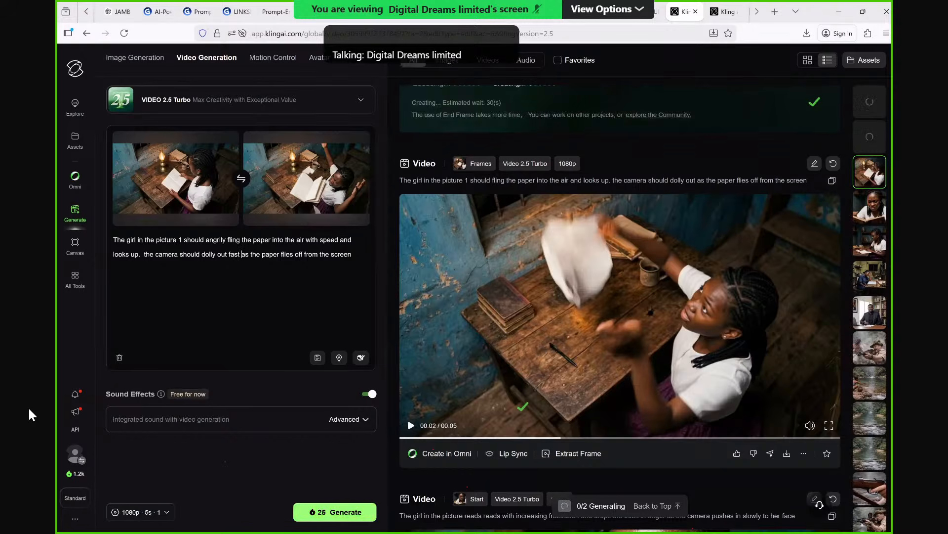
left_click(335, 512)
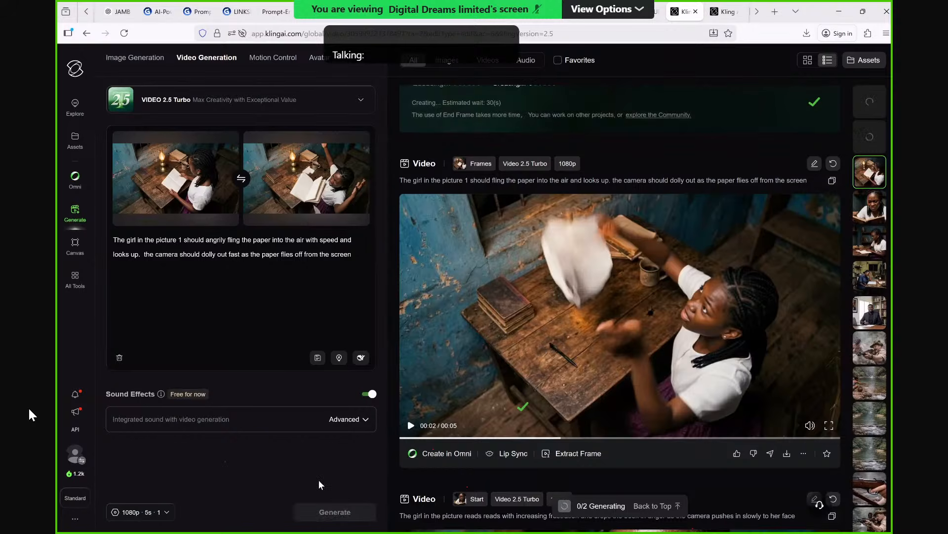
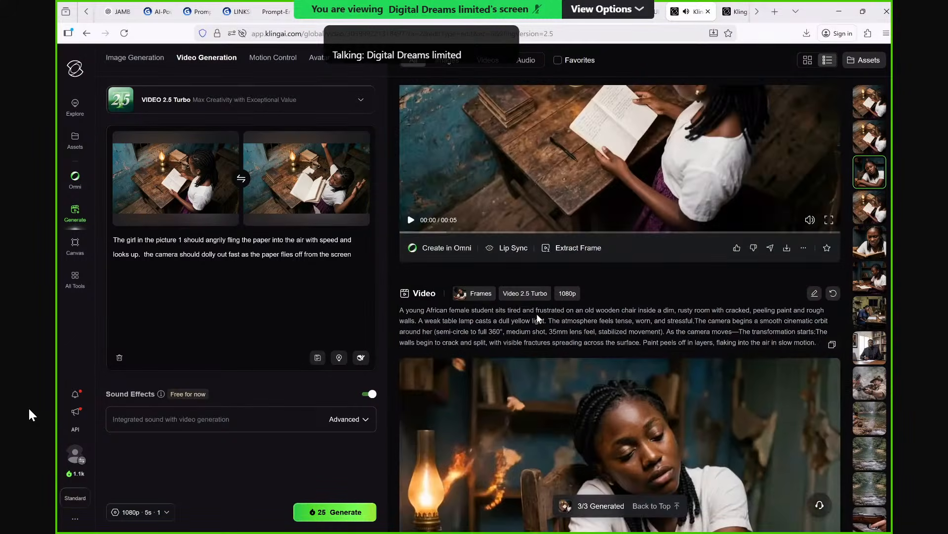
Play back the newest paper-flinging video, generated with the "angrily" and "with speed" prompt, and review the girl's and the papers' motion.
scroll(585, 279, "up", 3)
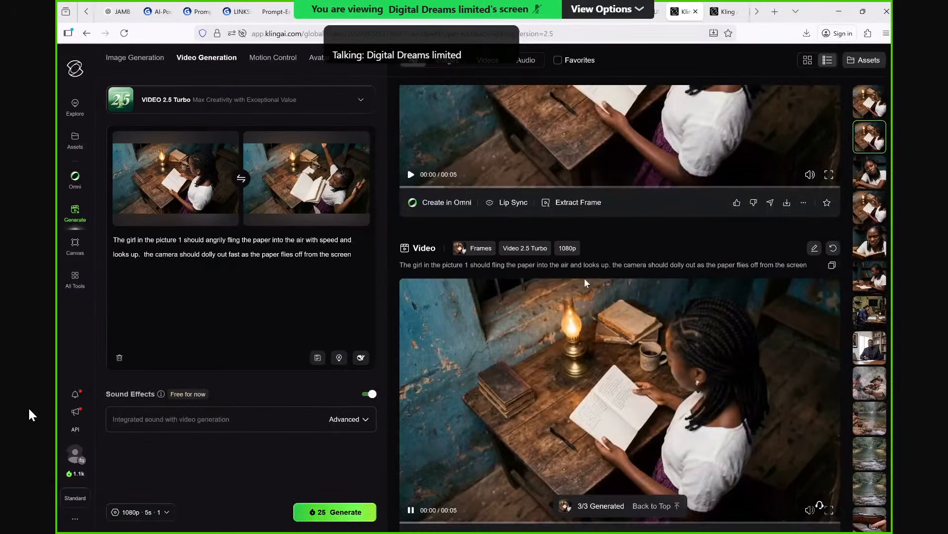
scroll(585, 279, "up", 4)
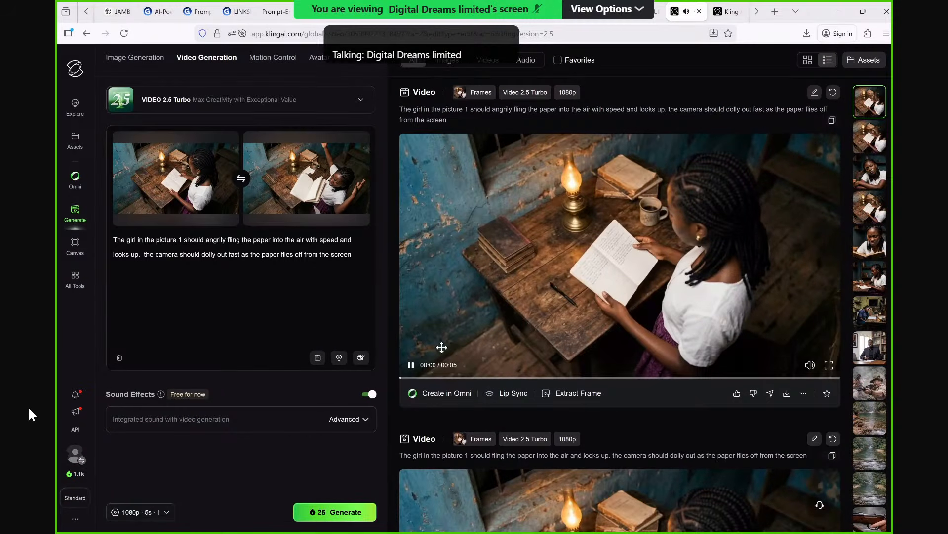
left_click(411, 365)
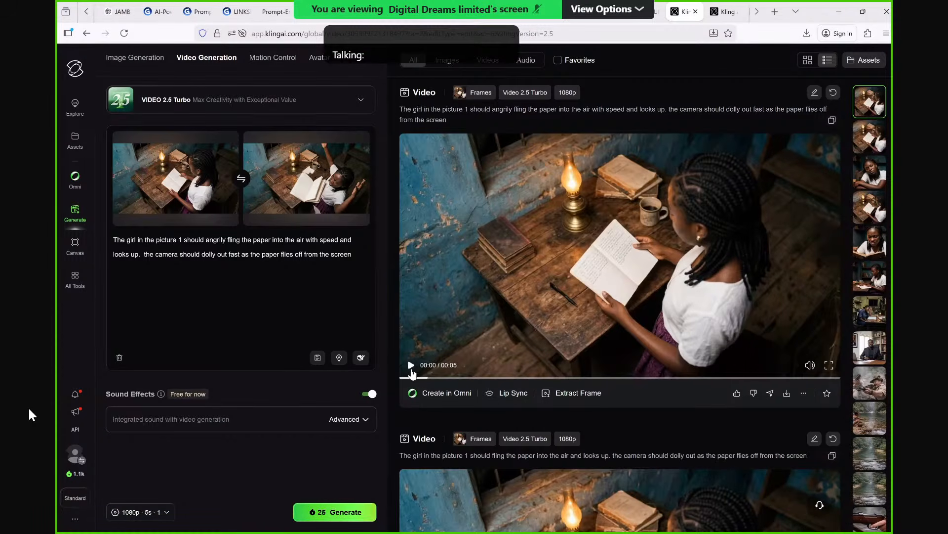
left_click(411, 366)
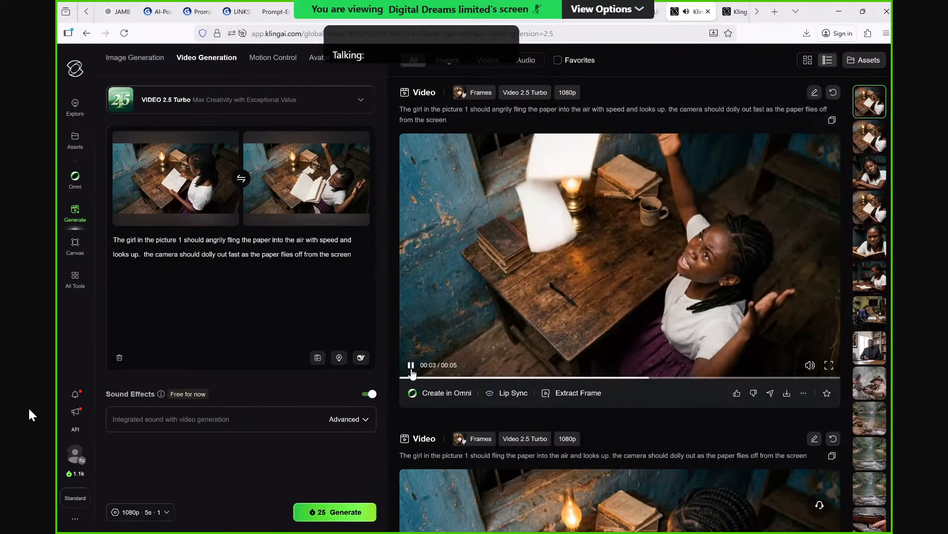
left_click(412, 376)
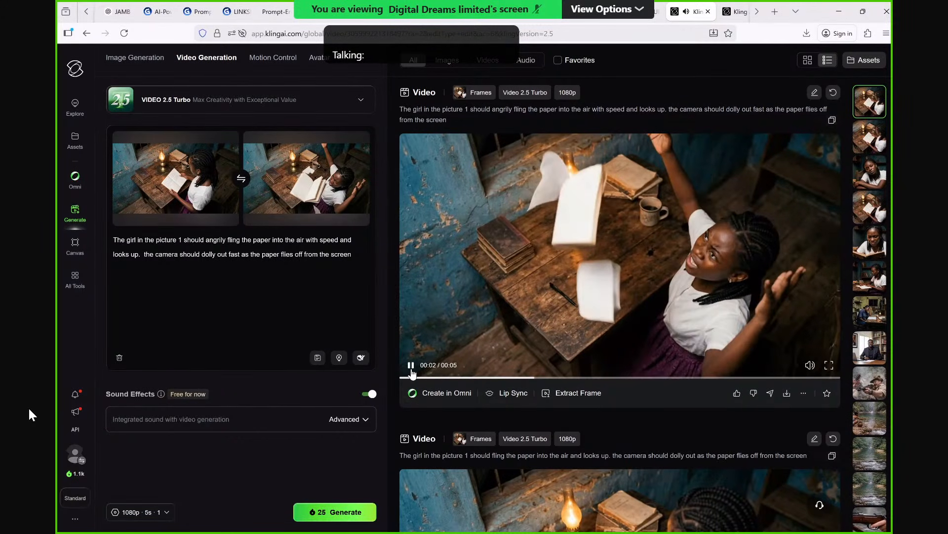
left_click(413, 377)
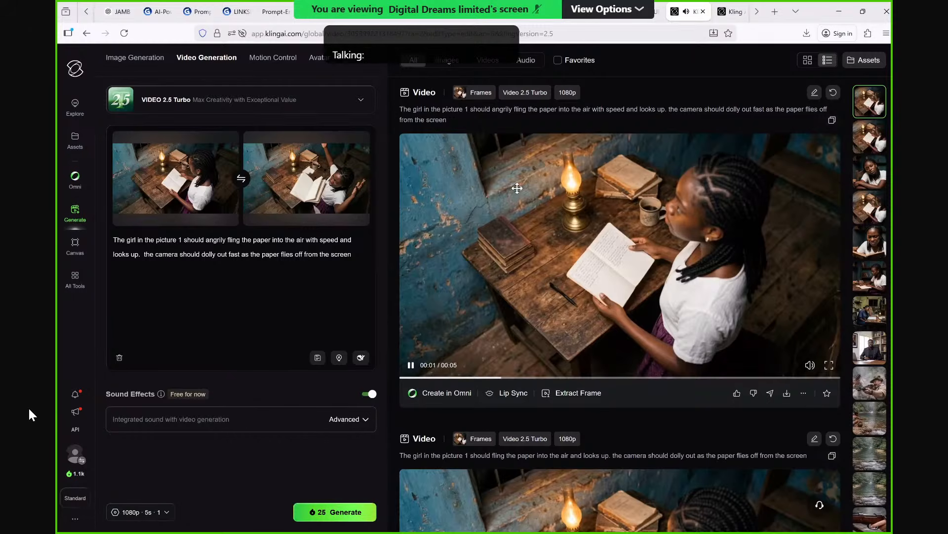
scroll(582, 253, "down", 3)
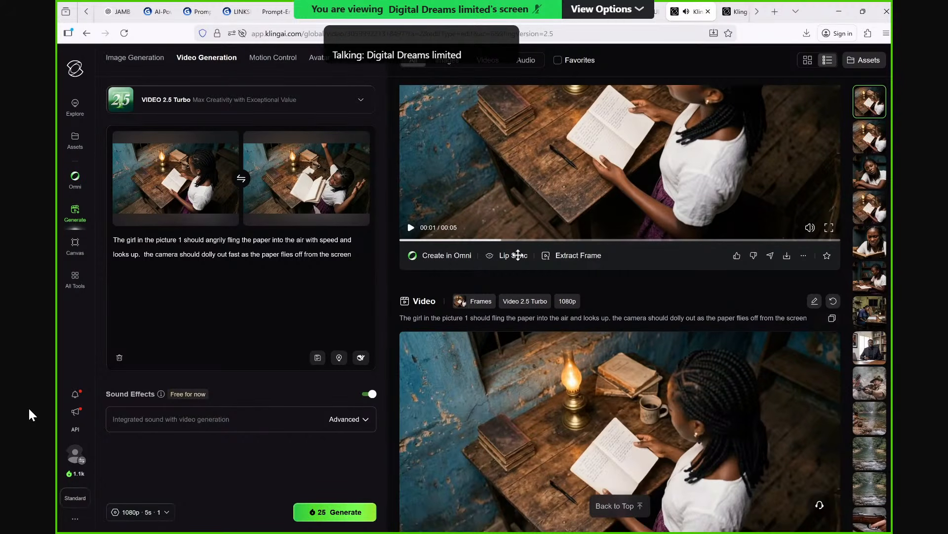
scroll(518, 255, "down", 1)
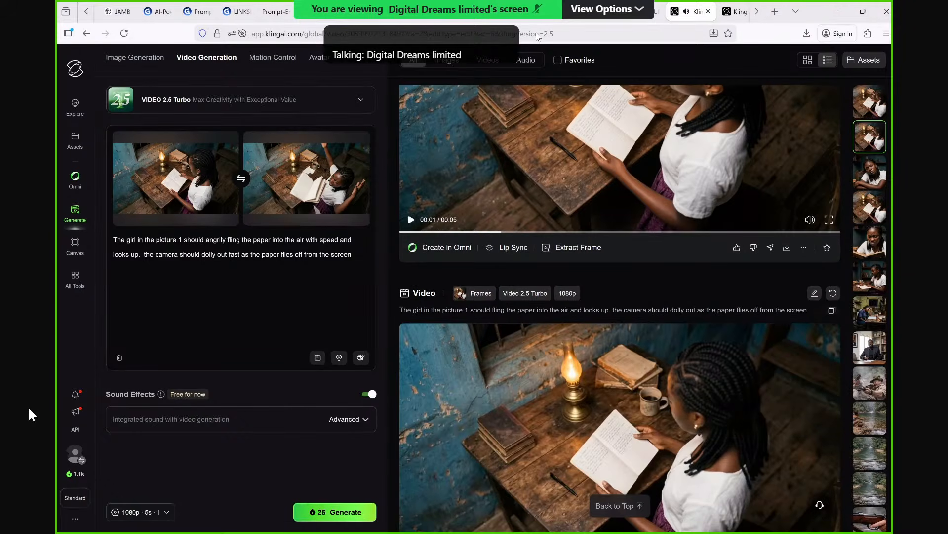
Switch to the Google Flow project and change the generation type from image to video.
left_click(528, 19)
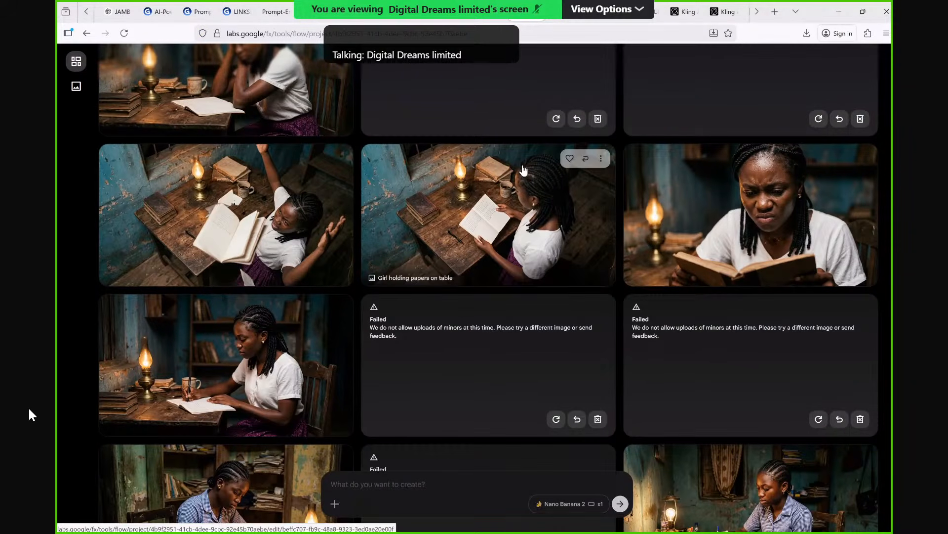
left_click(593, 509)
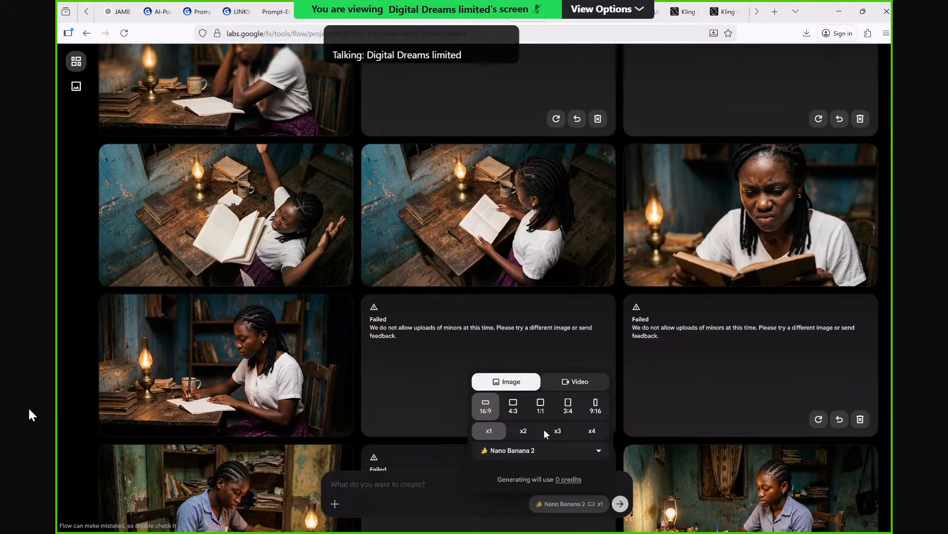
left_click(575, 382)
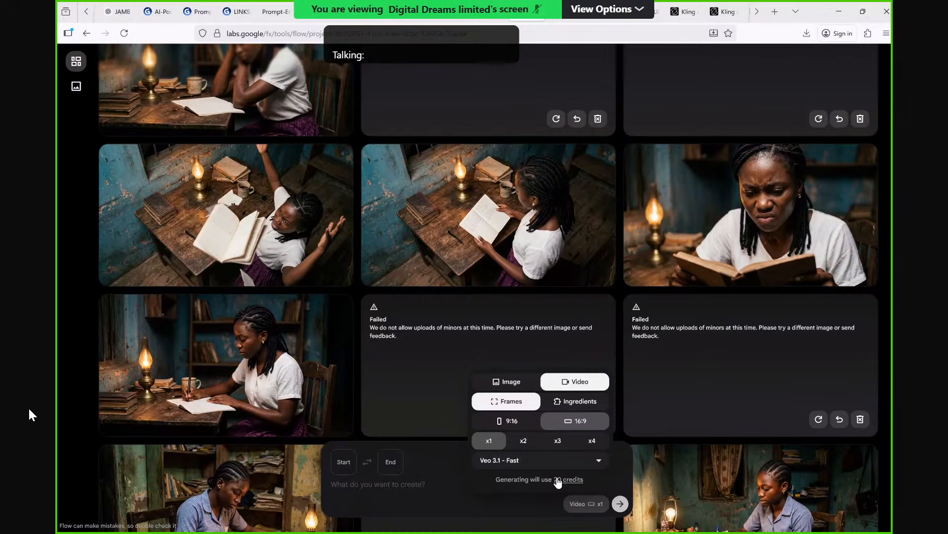
Set "Girl sitting on chair" as the start frame and the image of the smiling girl holding a phone as the end frame.
left_click(387, 465)
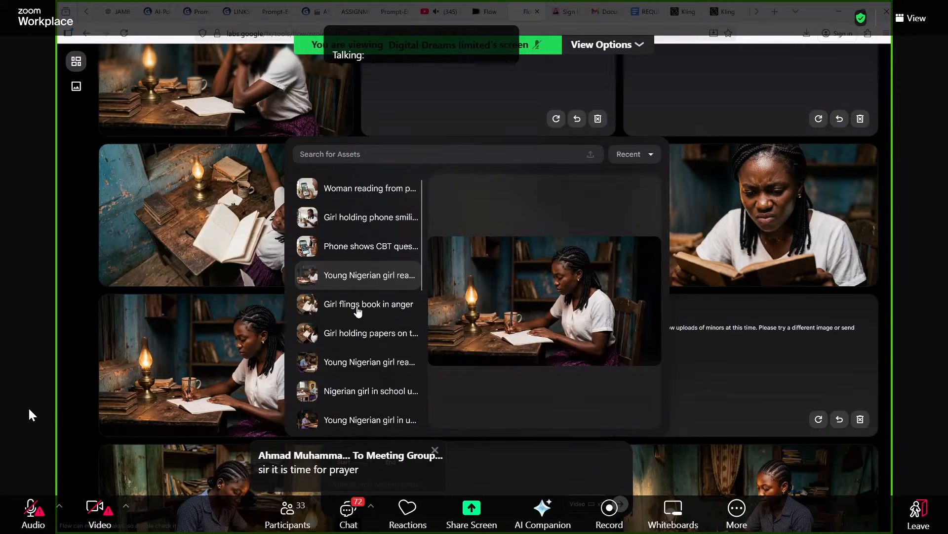
scroll(358, 310, "down", 1)
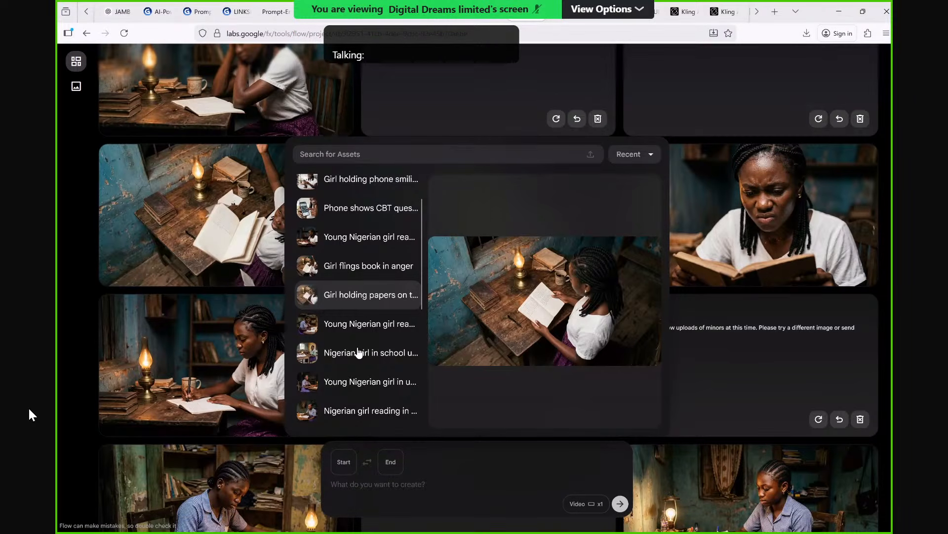
scroll(357, 358, "down", 3)
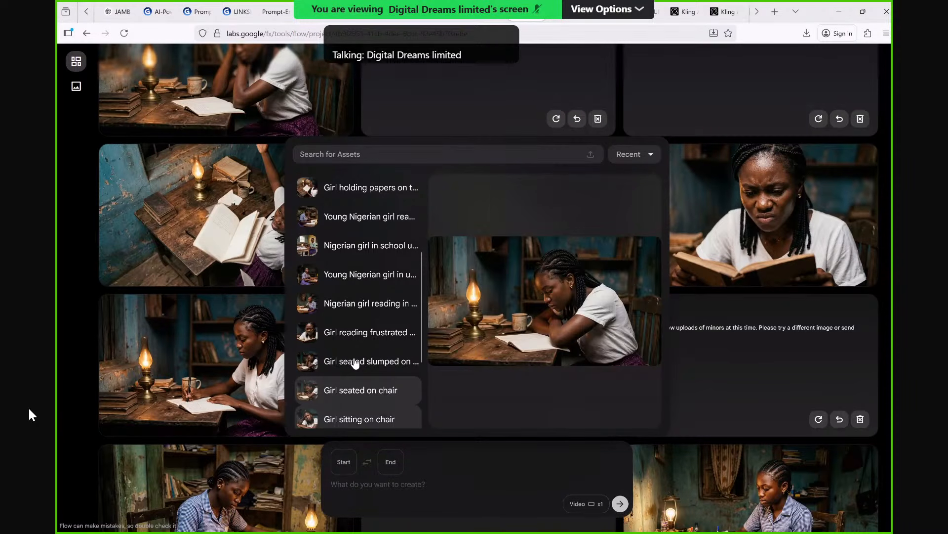
left_click(352, 419)
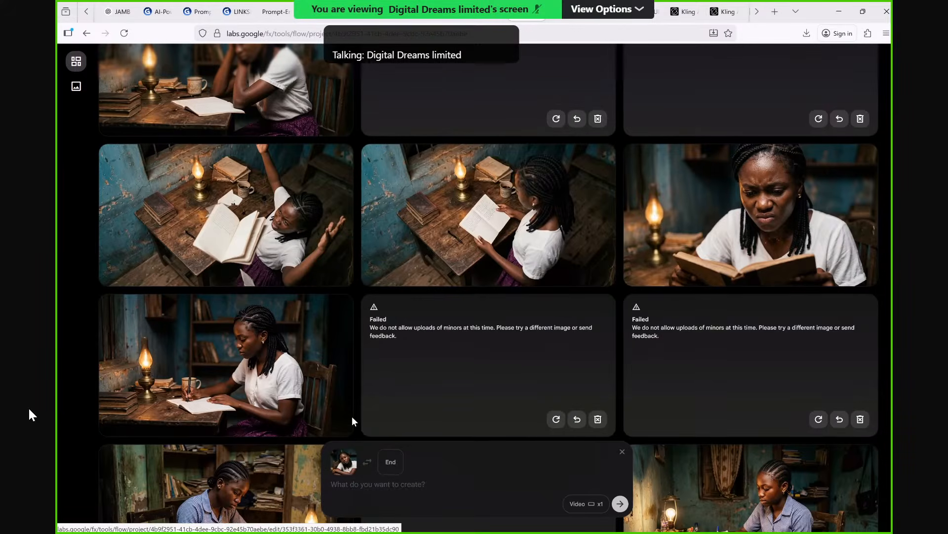
left_click(383, 462)
scroll(365, 254, "down", 1)
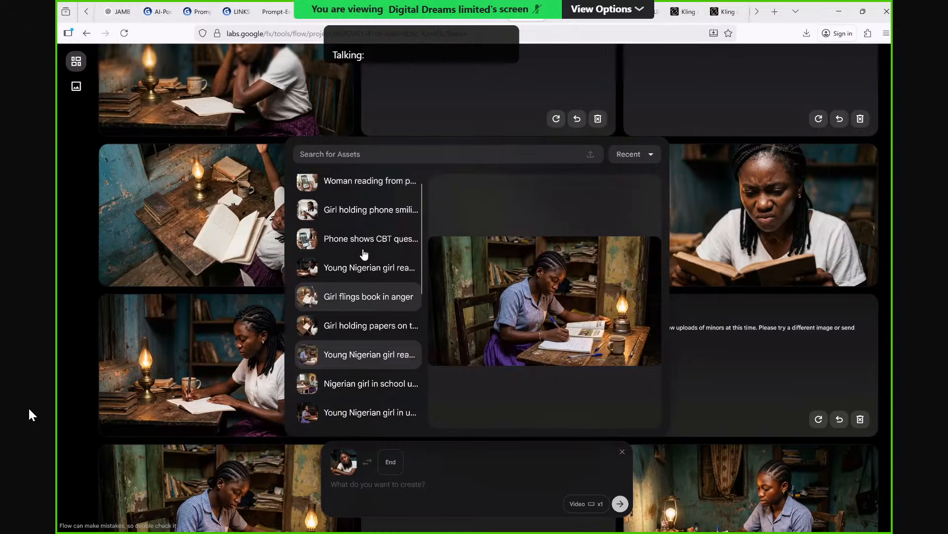
left_click(364, 255)
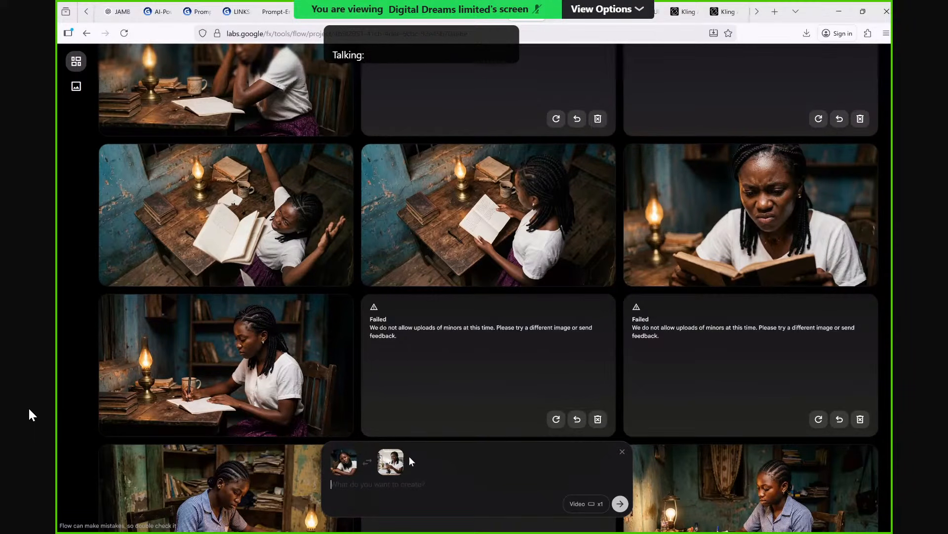
Paste the room-transformation prompt with the cracking walls and orbiting camera, check its text, and generate the video.
key("ctrl+v")
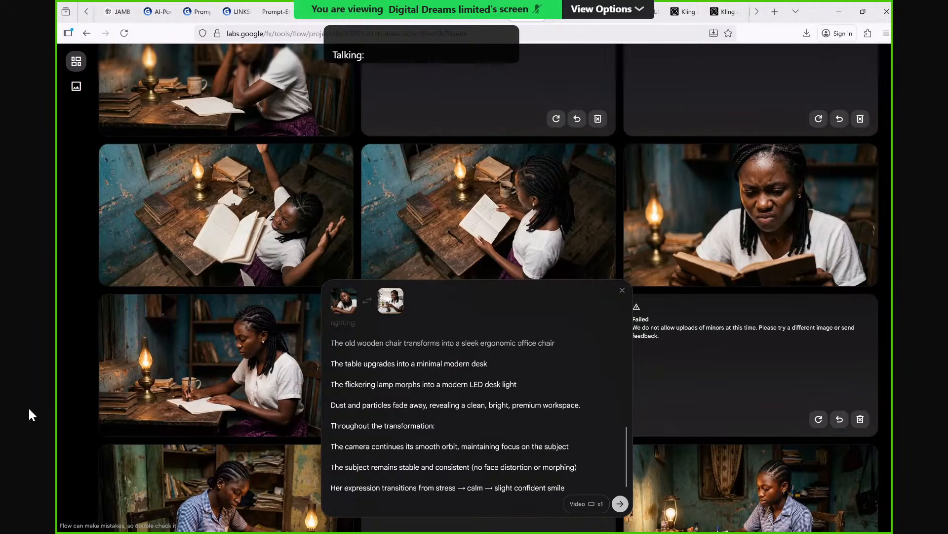
scroll(462, 439, "up", 5)
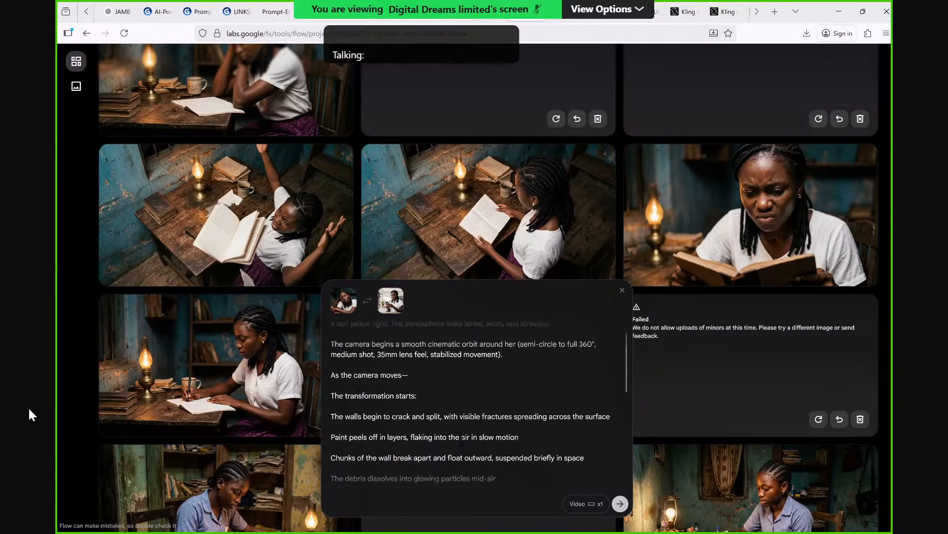
scroll(463, 439, "up", 1)
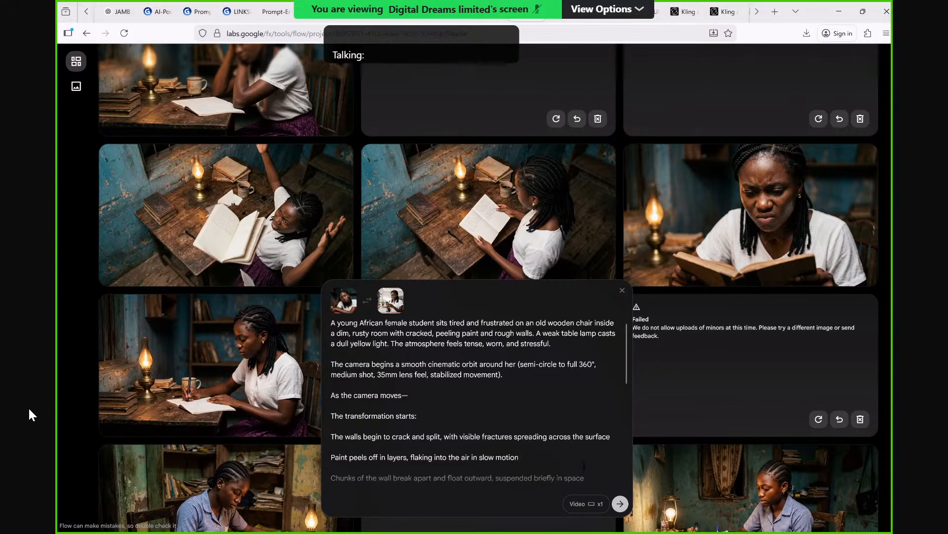
left_click(620, 504)
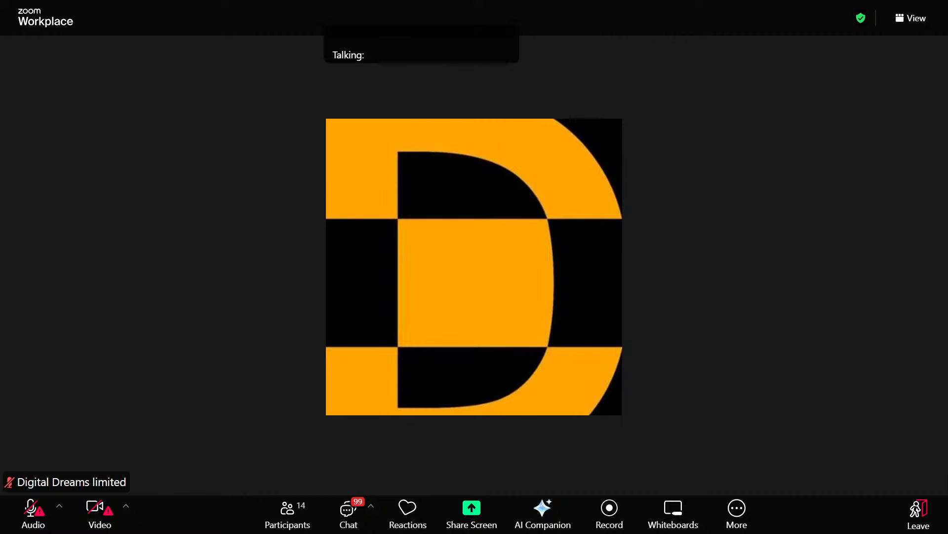
Leave the Zoom meeting and dismiss the meeting-ended notice.
left_click(917, 521)
left_click(883, 473)
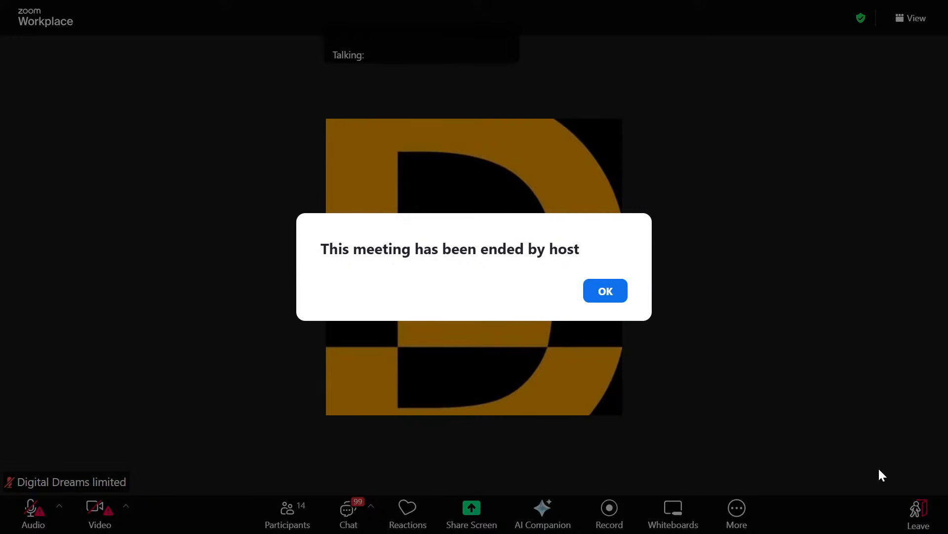
left_click(600, 283)
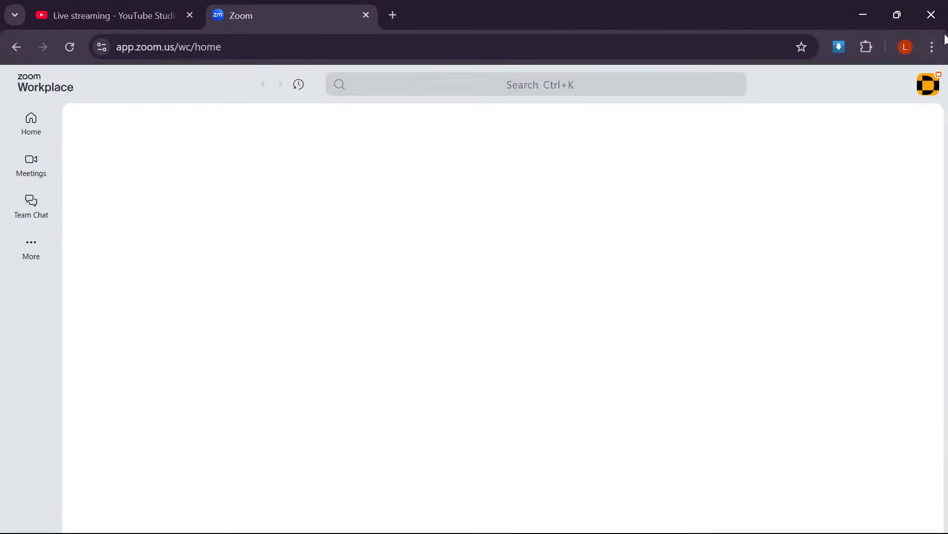
Switch to the YouTube Studio live control room and end the live stream.
left_click(143, 14)
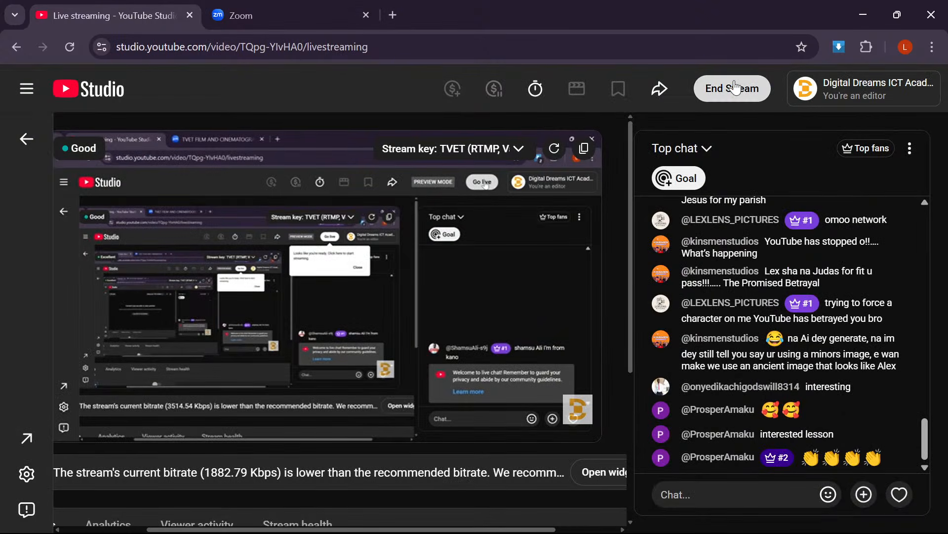
left_click(735, 88)
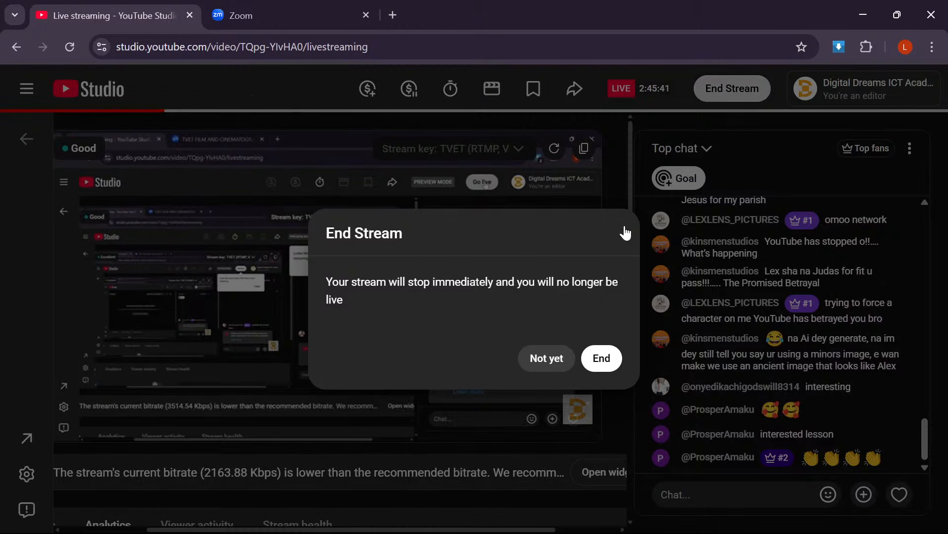
left_click(602, 358)
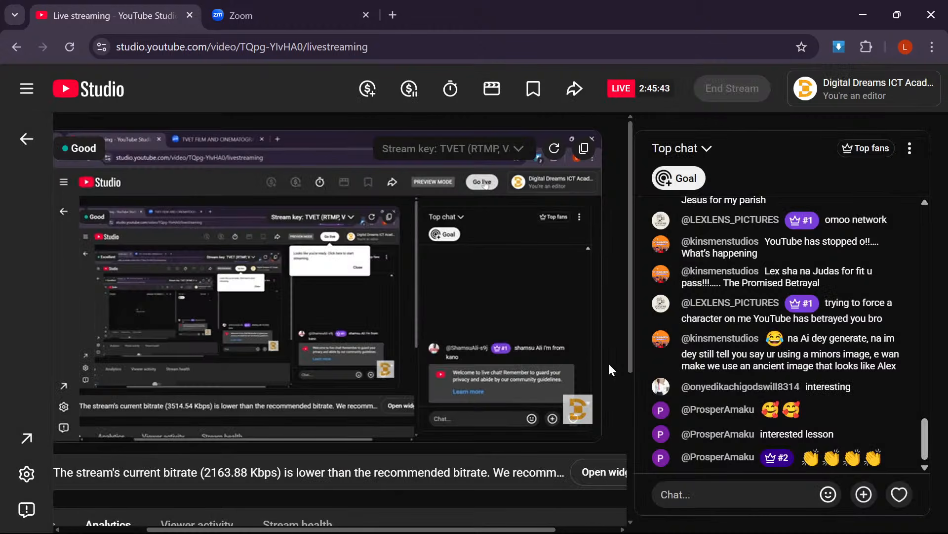